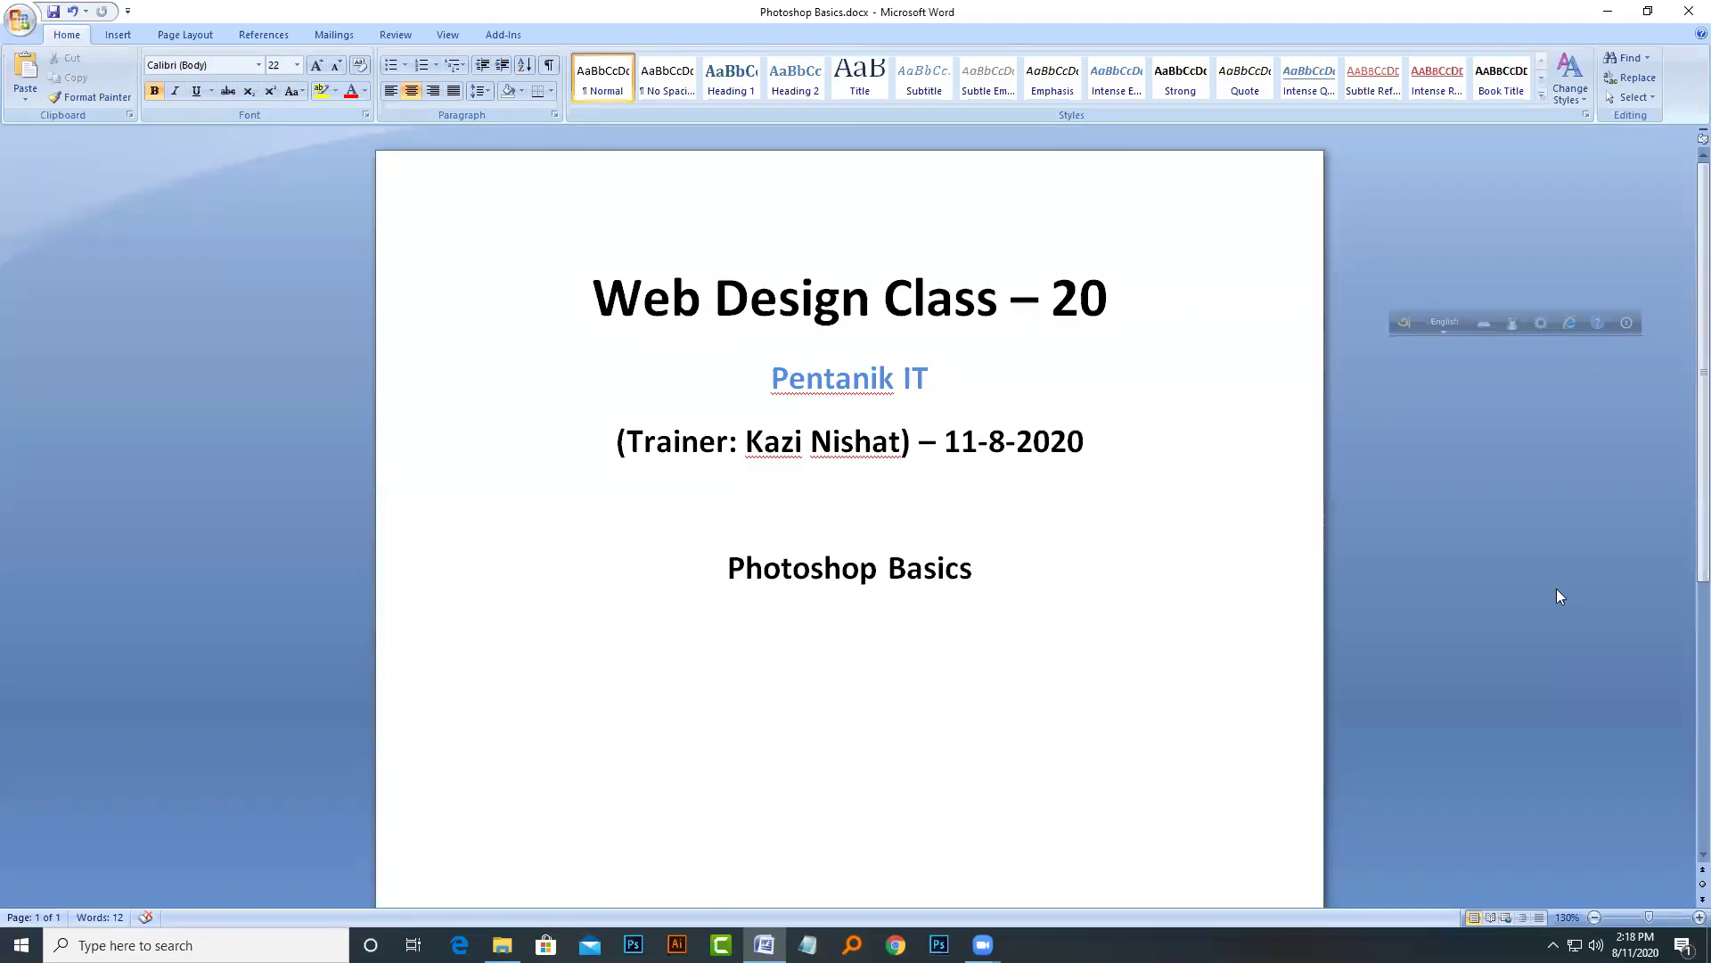
Step: Highlight the title's number 20, the trainer's name line and the Photoshop Basics line
left_click(1050, 307)
left_click_drag(1051, 308, 1108, 310)
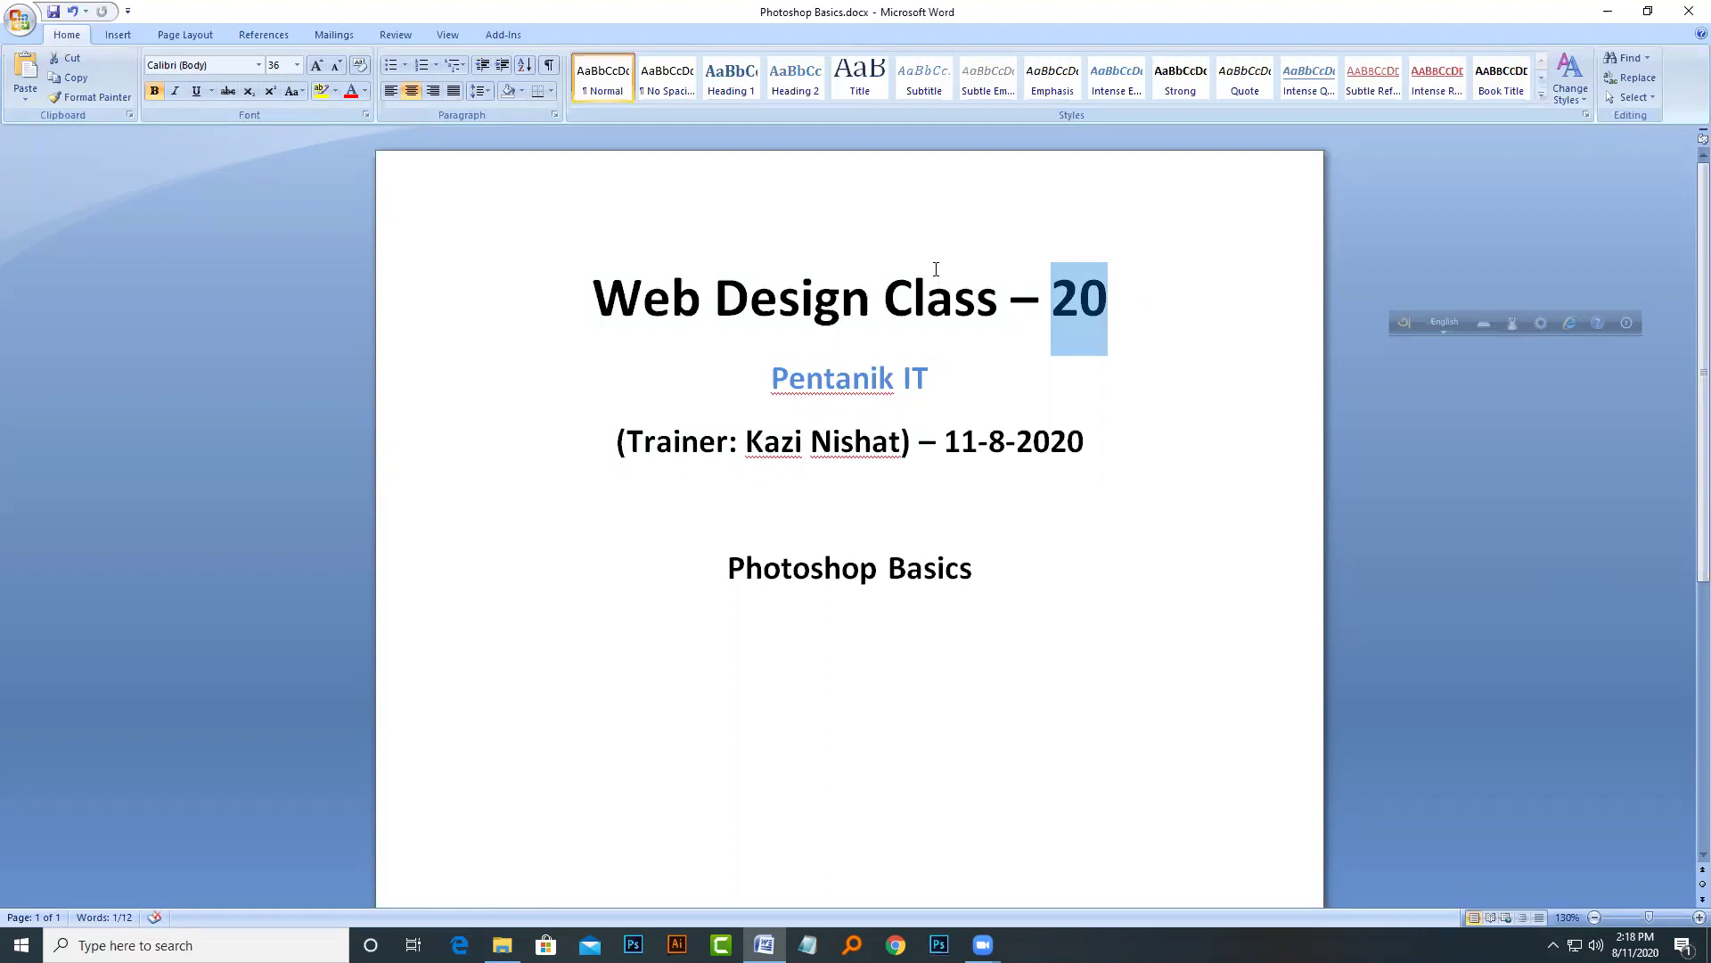
left_click_drag(747, 443, 901, 443)
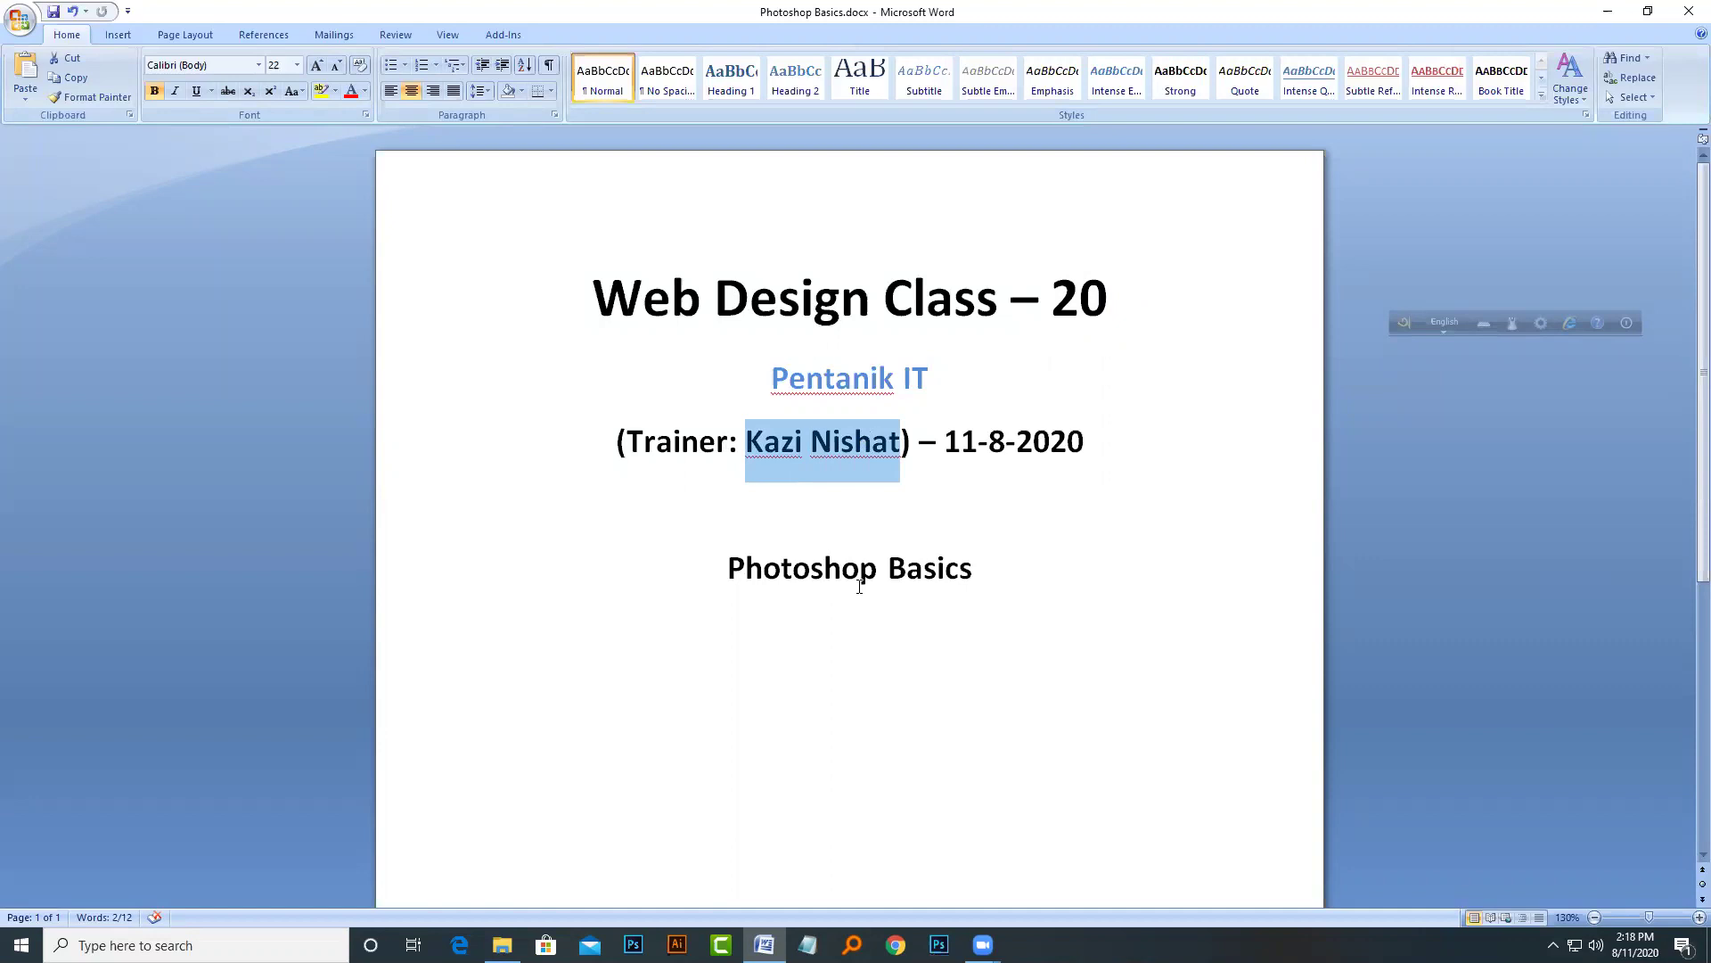
left_click_drag(727, 564, 991, 578)
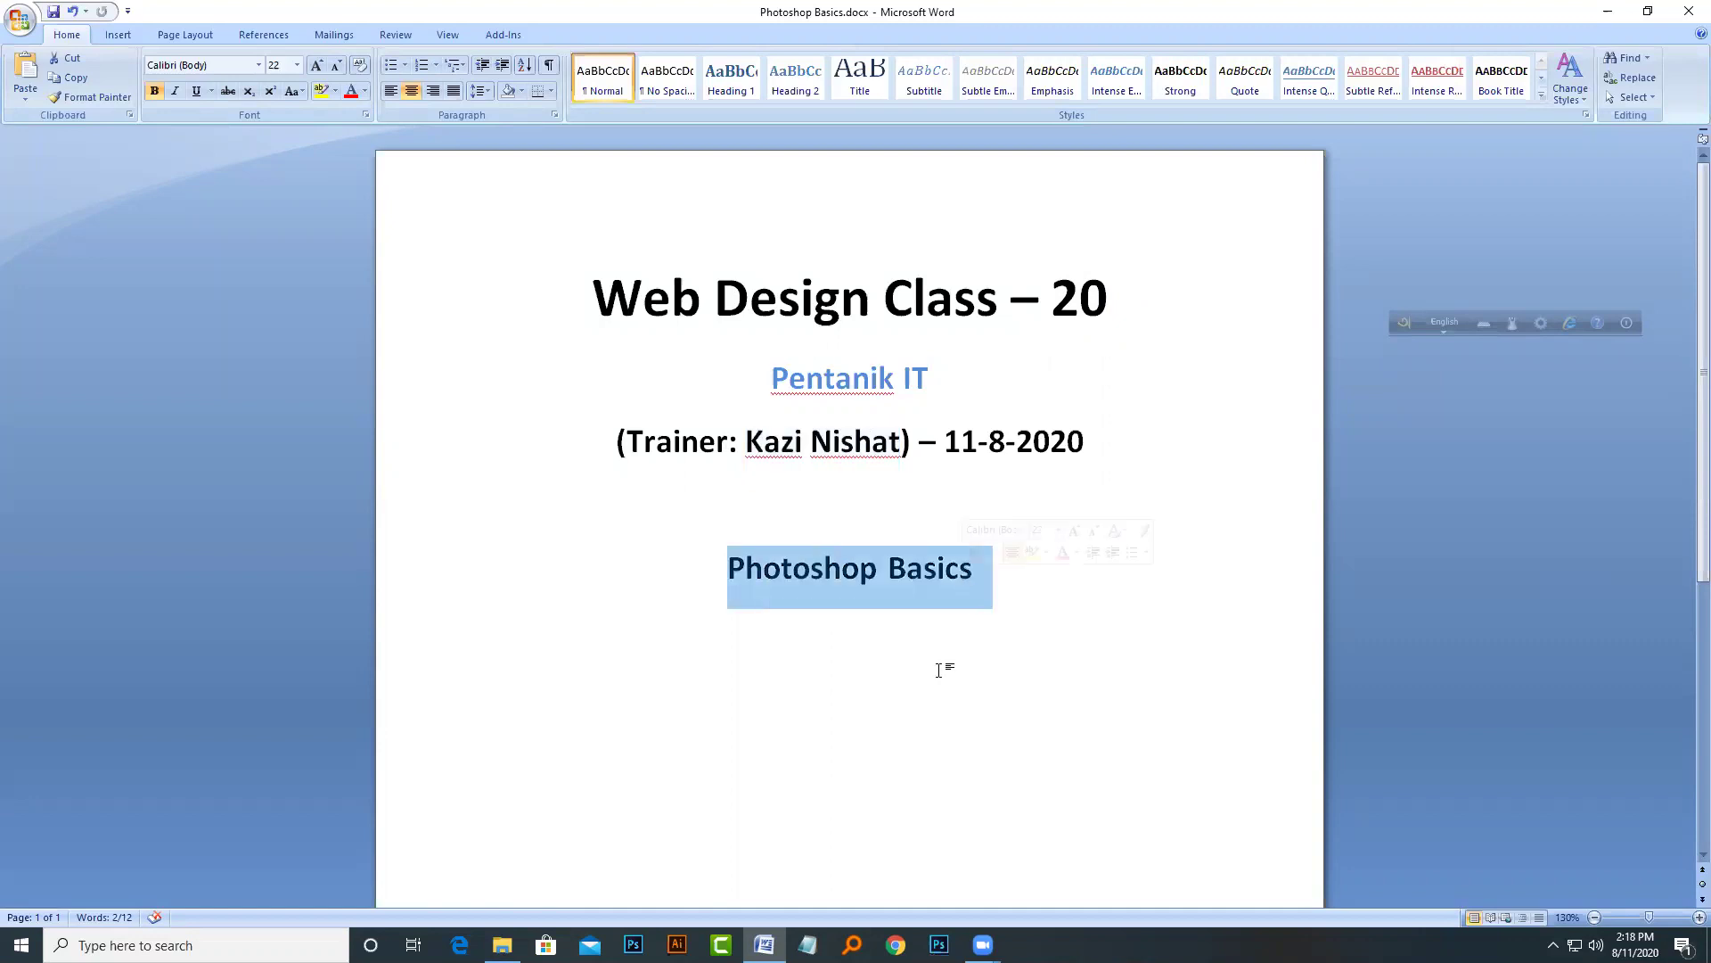
Step: Add a '( Graphics )' line below Photoshop Basics and save the document
left_click(1048, 642)
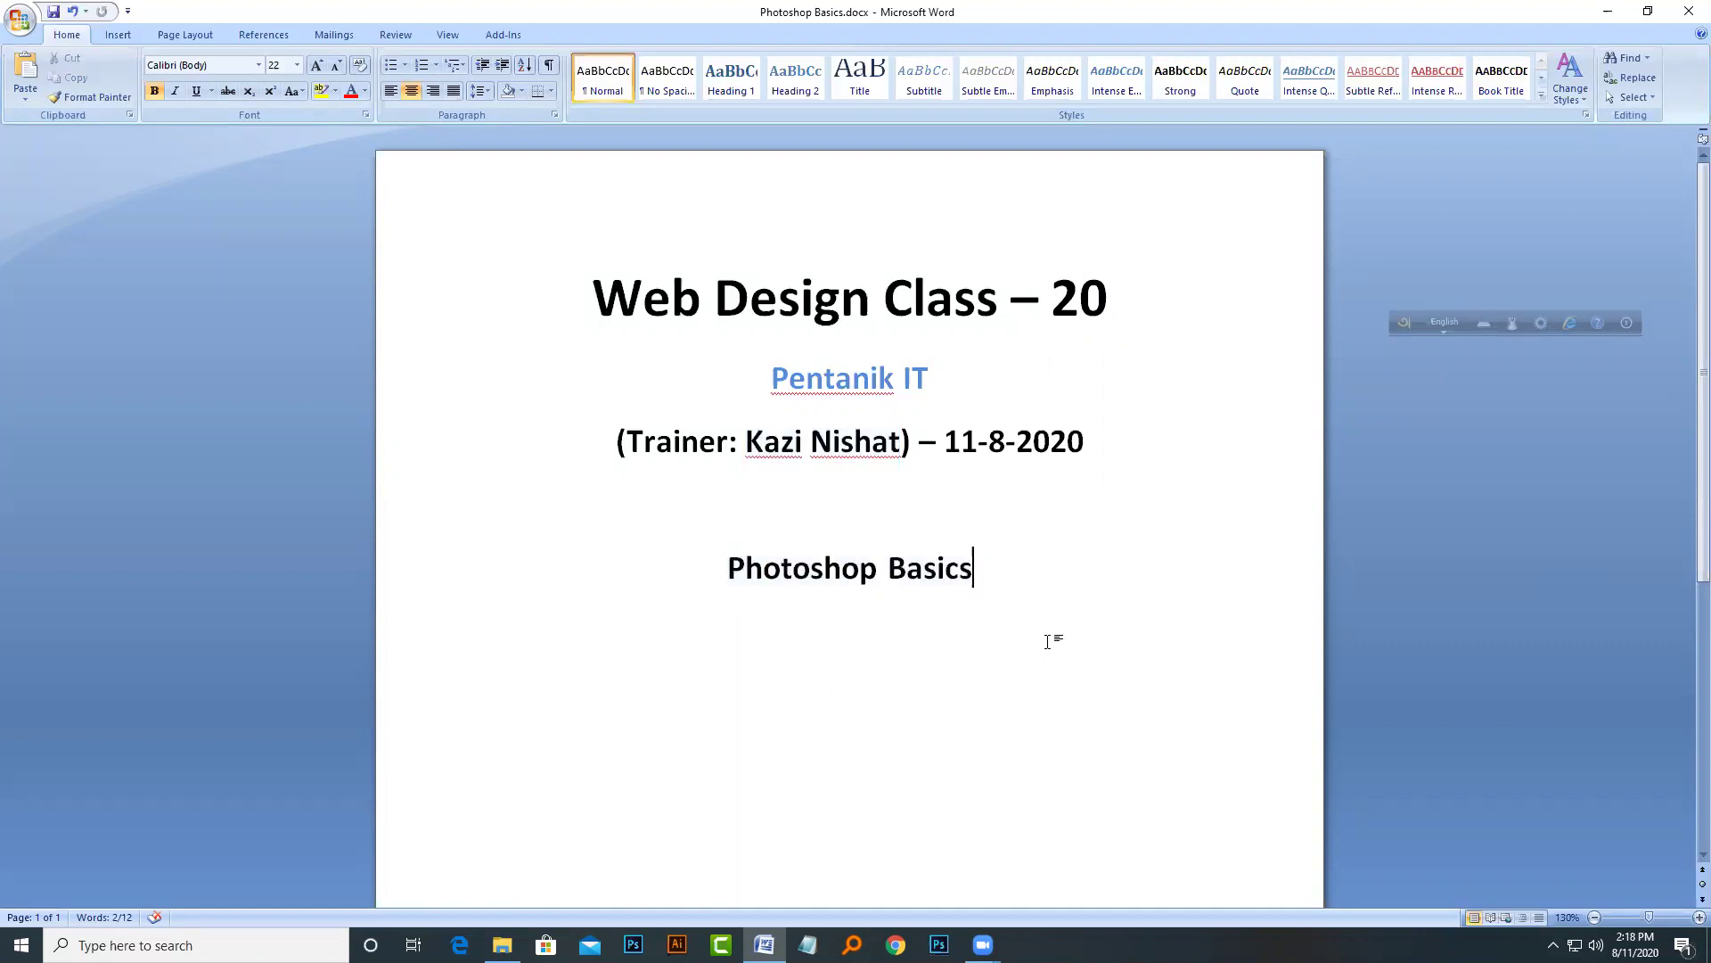
key("Return")
type("Graphics )")
left_click(782, 635)
type("(")
key("ctrl+s")
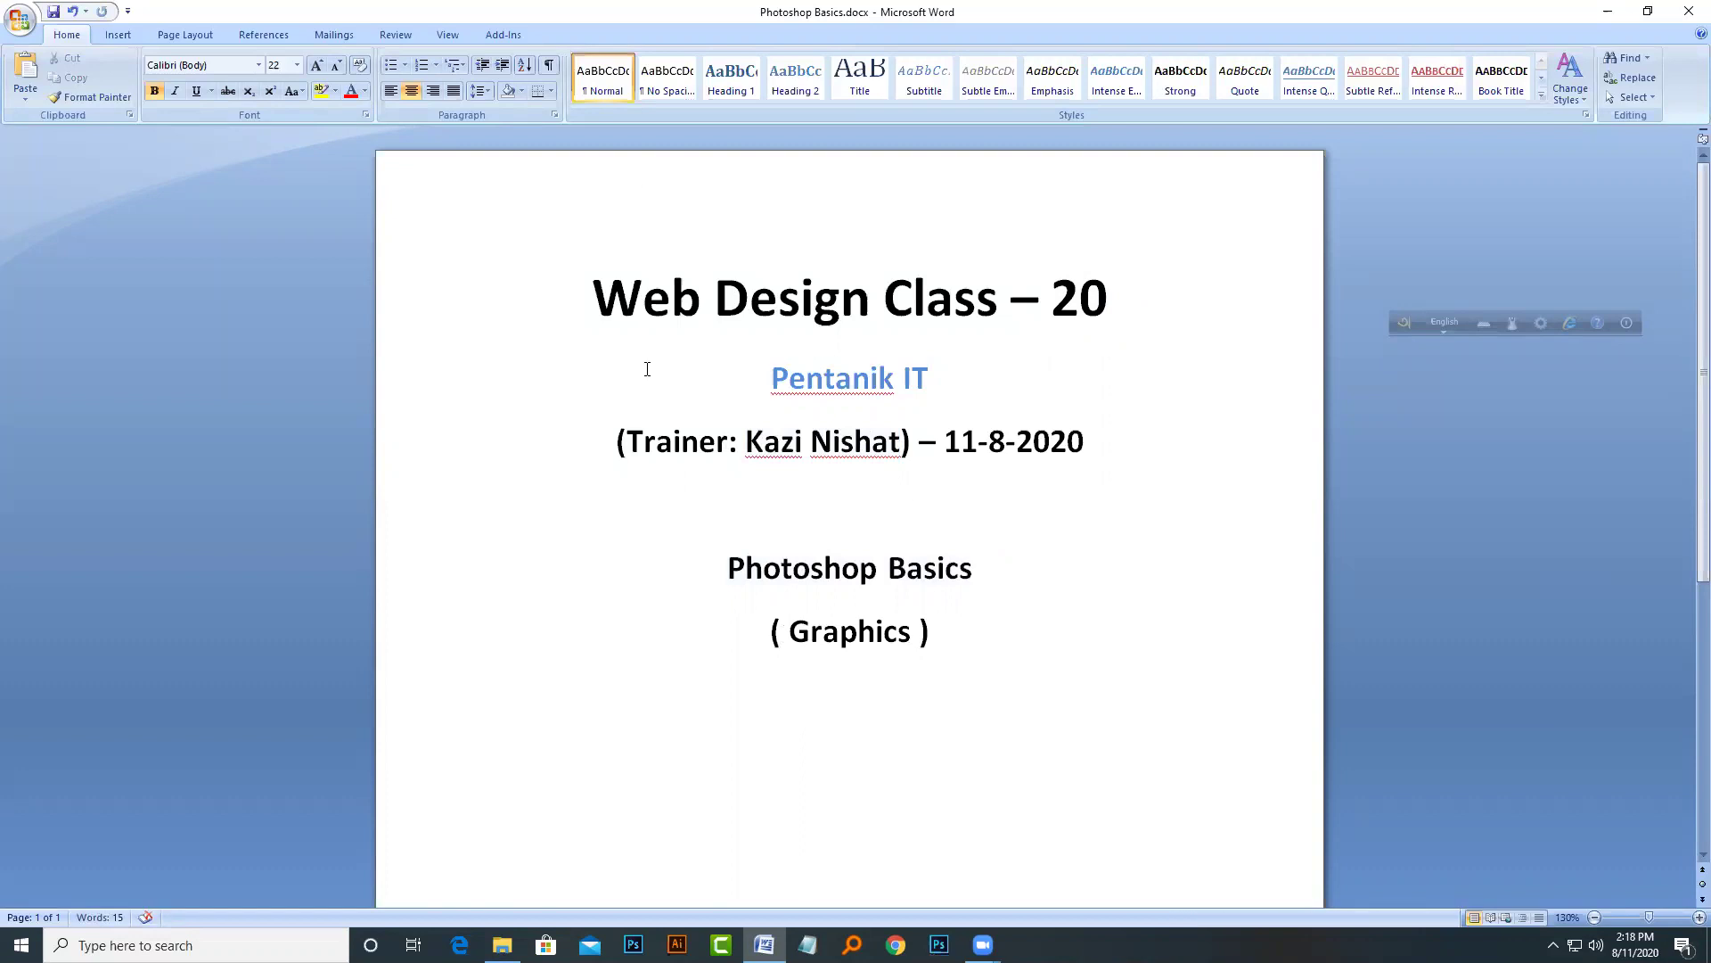
Step: Add a 'PSD to HTML, CSS' line below ( Graphics )
left_click(988, 619)
key("Return")
key("Return")
type("P")
key("BackSpace")
type("PSD to HTML")
type(".")
key("BackSpace")
type("m")
key("BackSpace")
type(", CSS")
Step: Add a 'PSD to Bootsrap' line below PSD to HTML, CSS
key("Return")
type("BS")
key("BackSpace")
key("BackSpace")
type("PSD to Bootsrapo")
key("BackSpace")
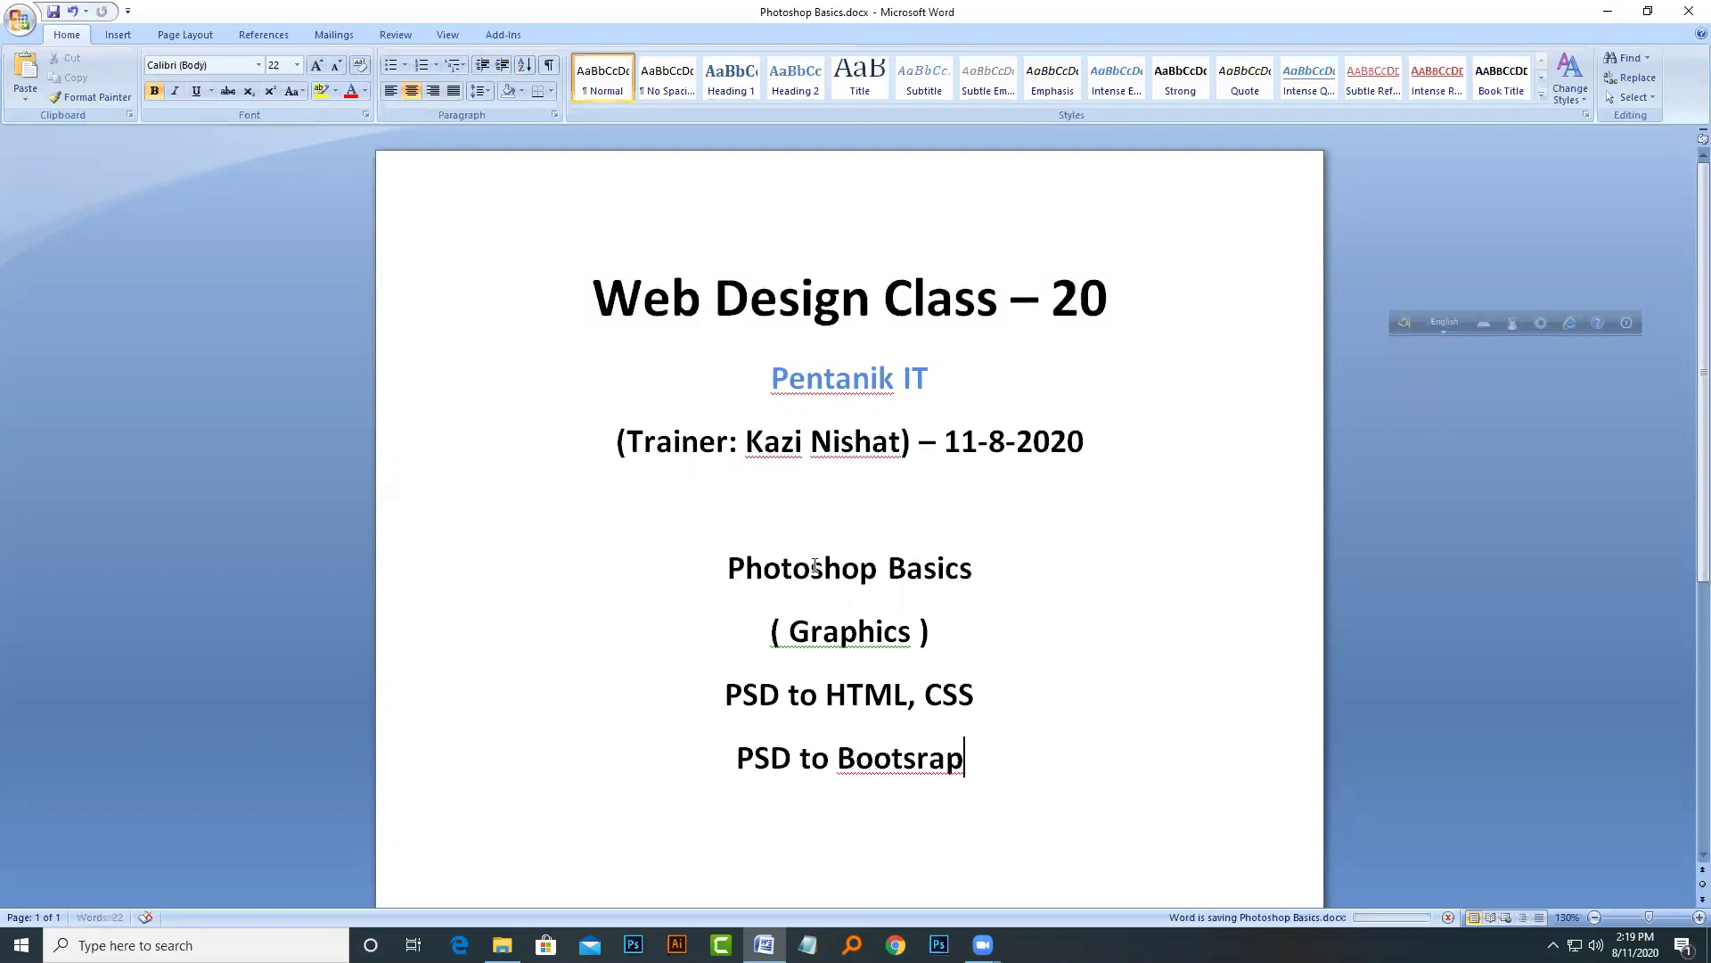
Step: Select the Photoshop Basics line and the word Graphics, then scroll down
left_click_drag(728, 568, 1033, 589)
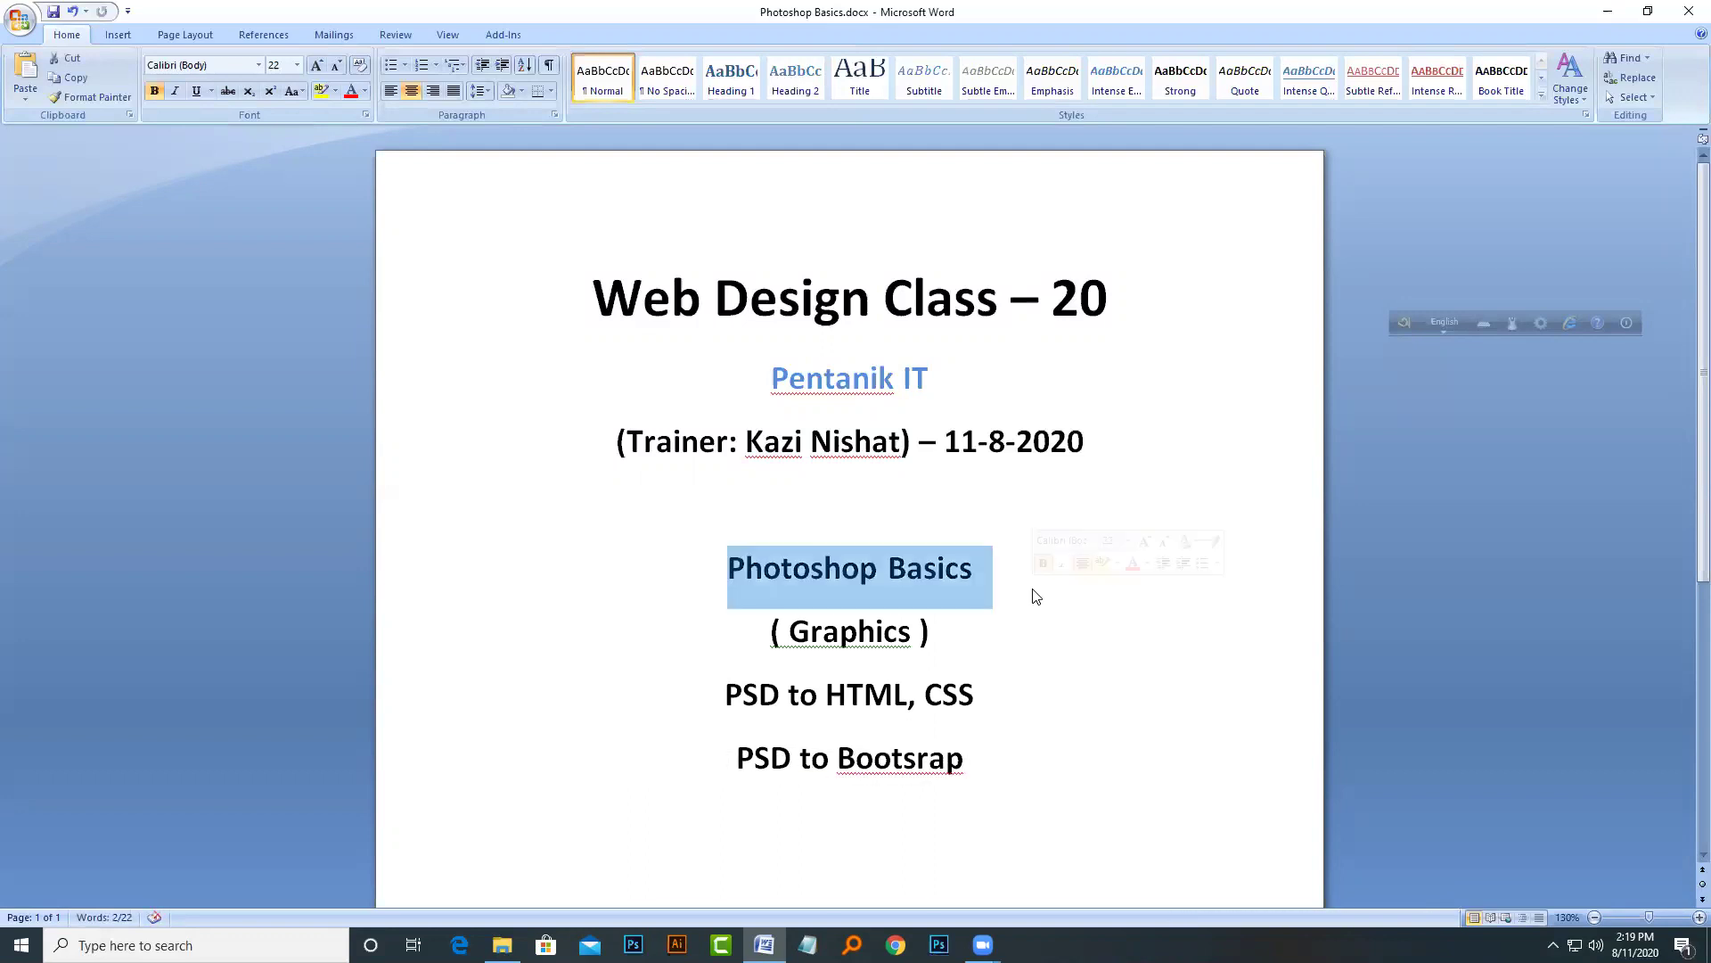
double_click(828, 630)
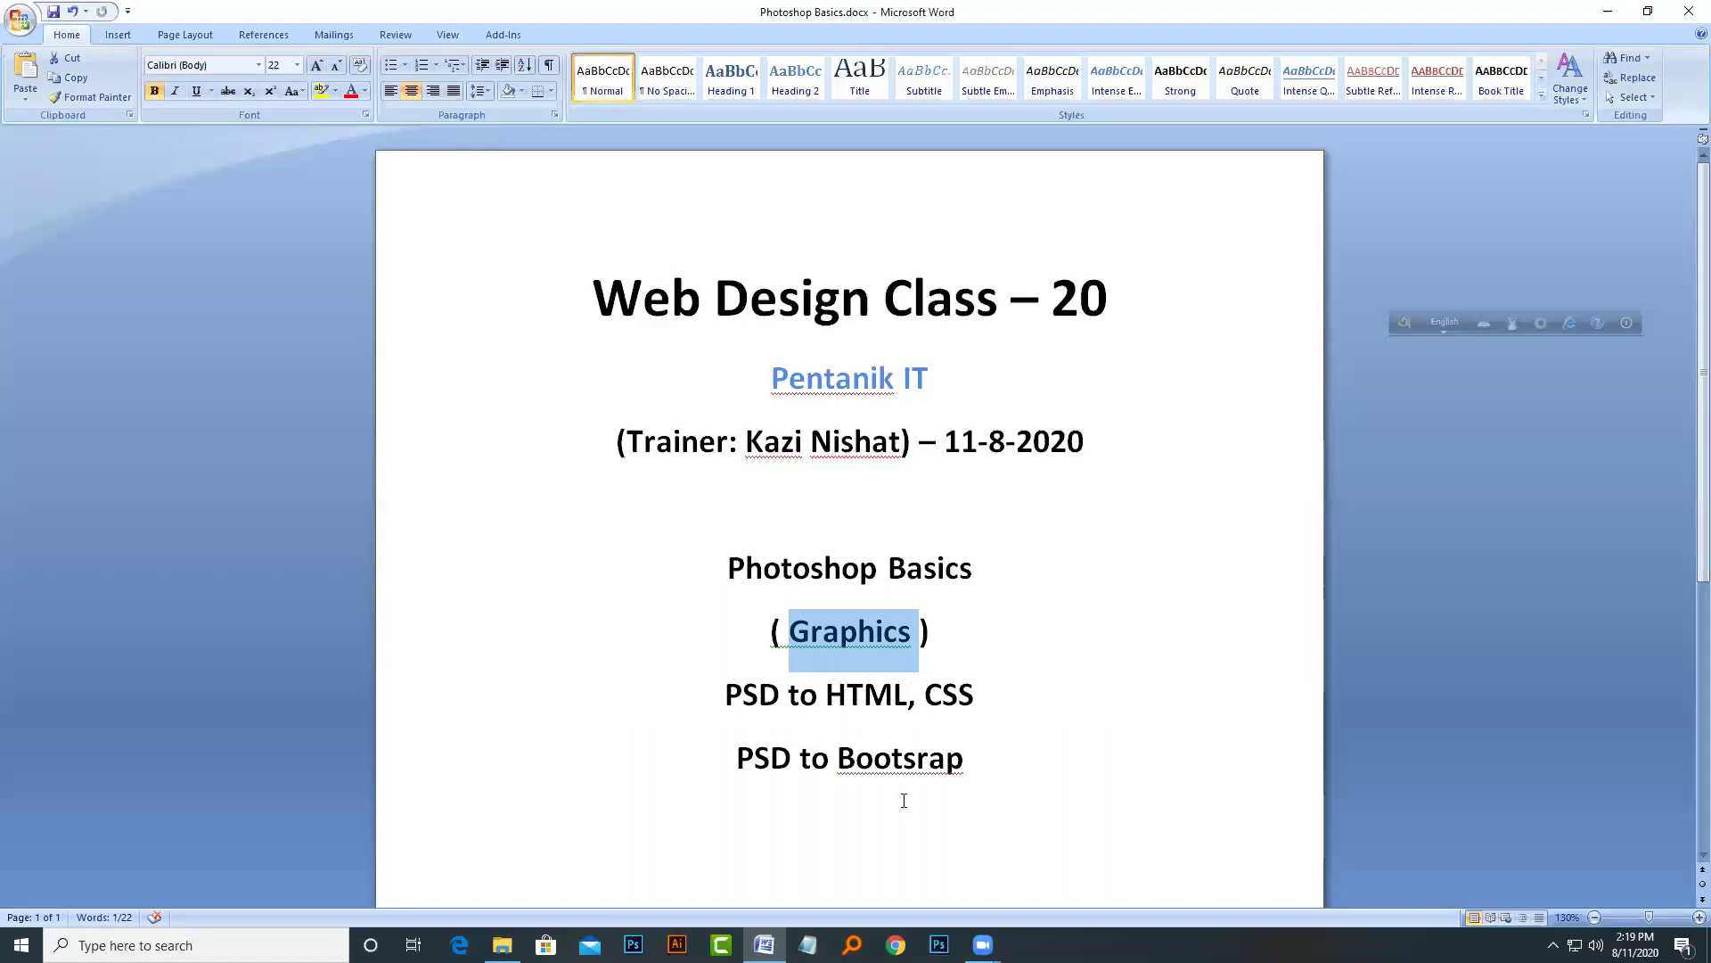
scroll(898, 767, "down", 2)
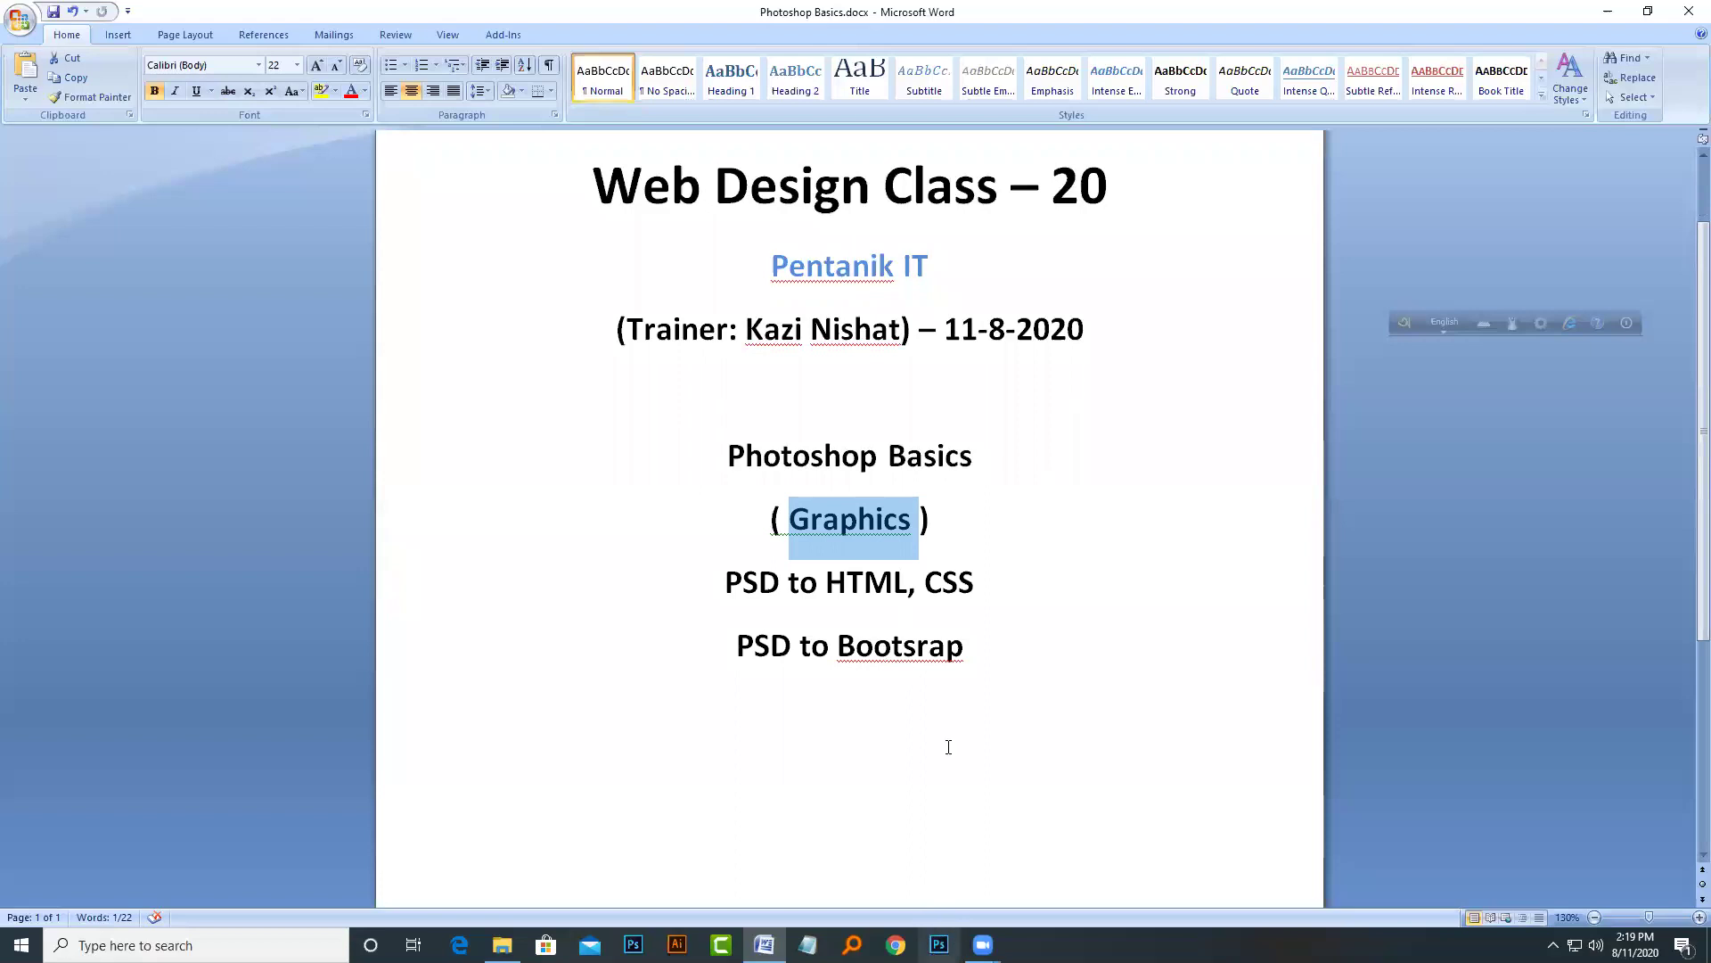
Step: Type 'Photoshop 7.0 (Studio Use)' on a new line after a blank line
left_click(974, 724)
key("Return")
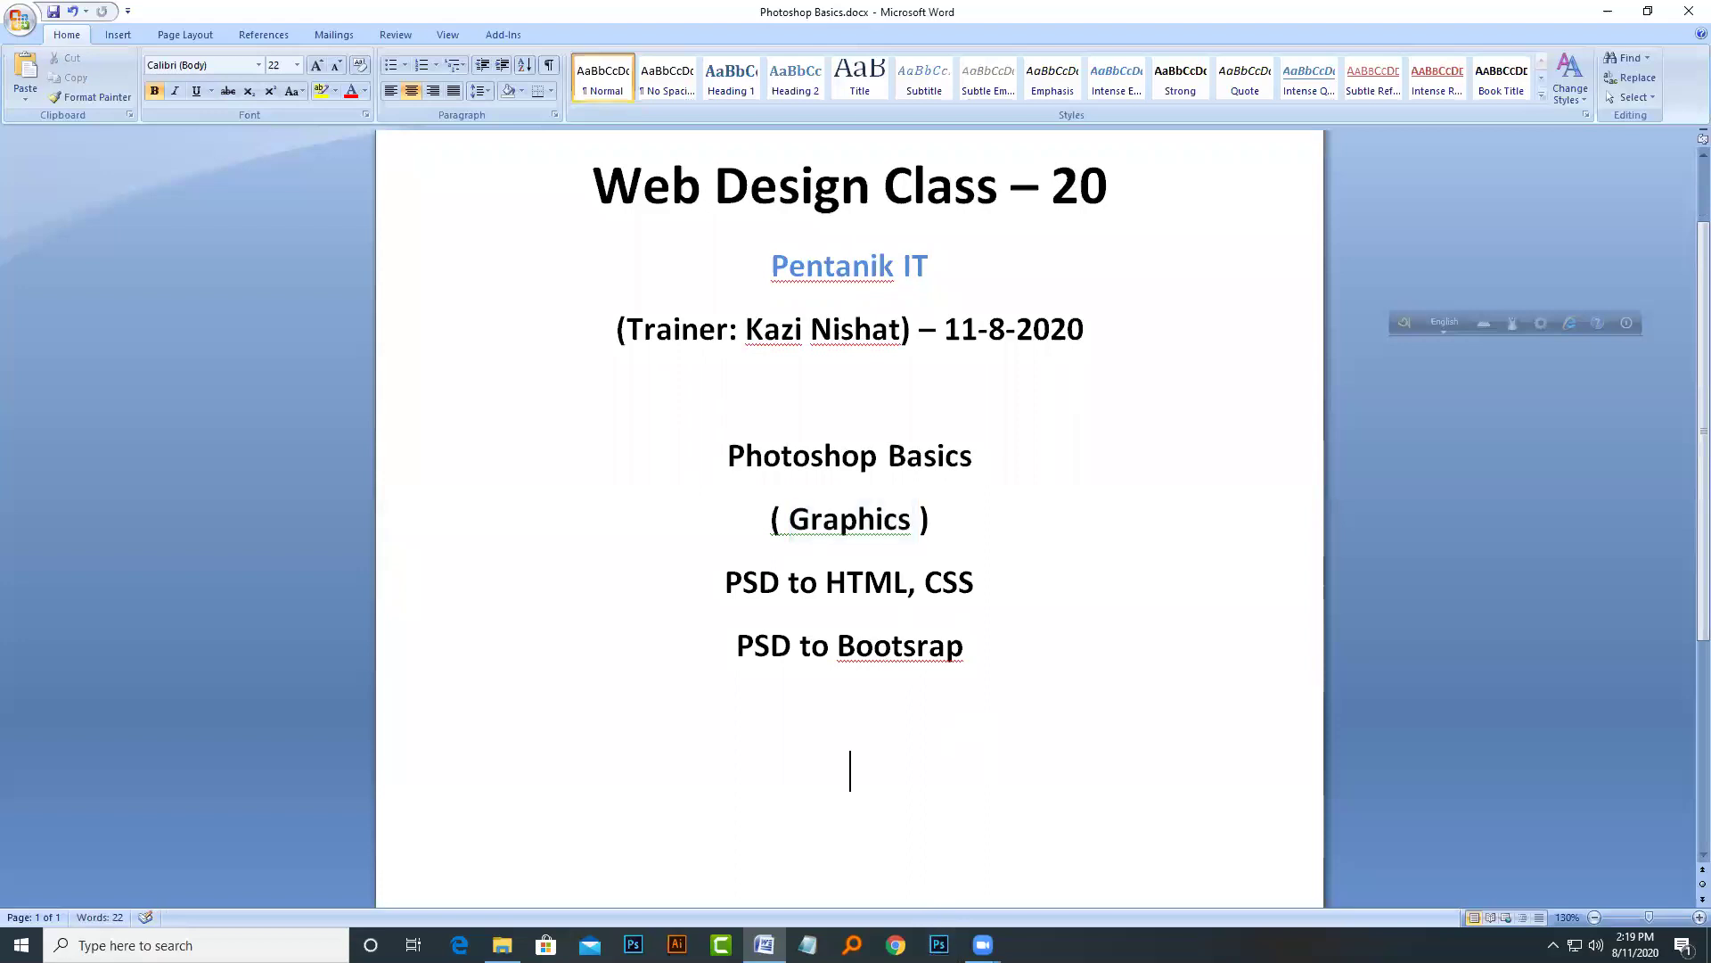
scroll(951, 737, "down", 3)
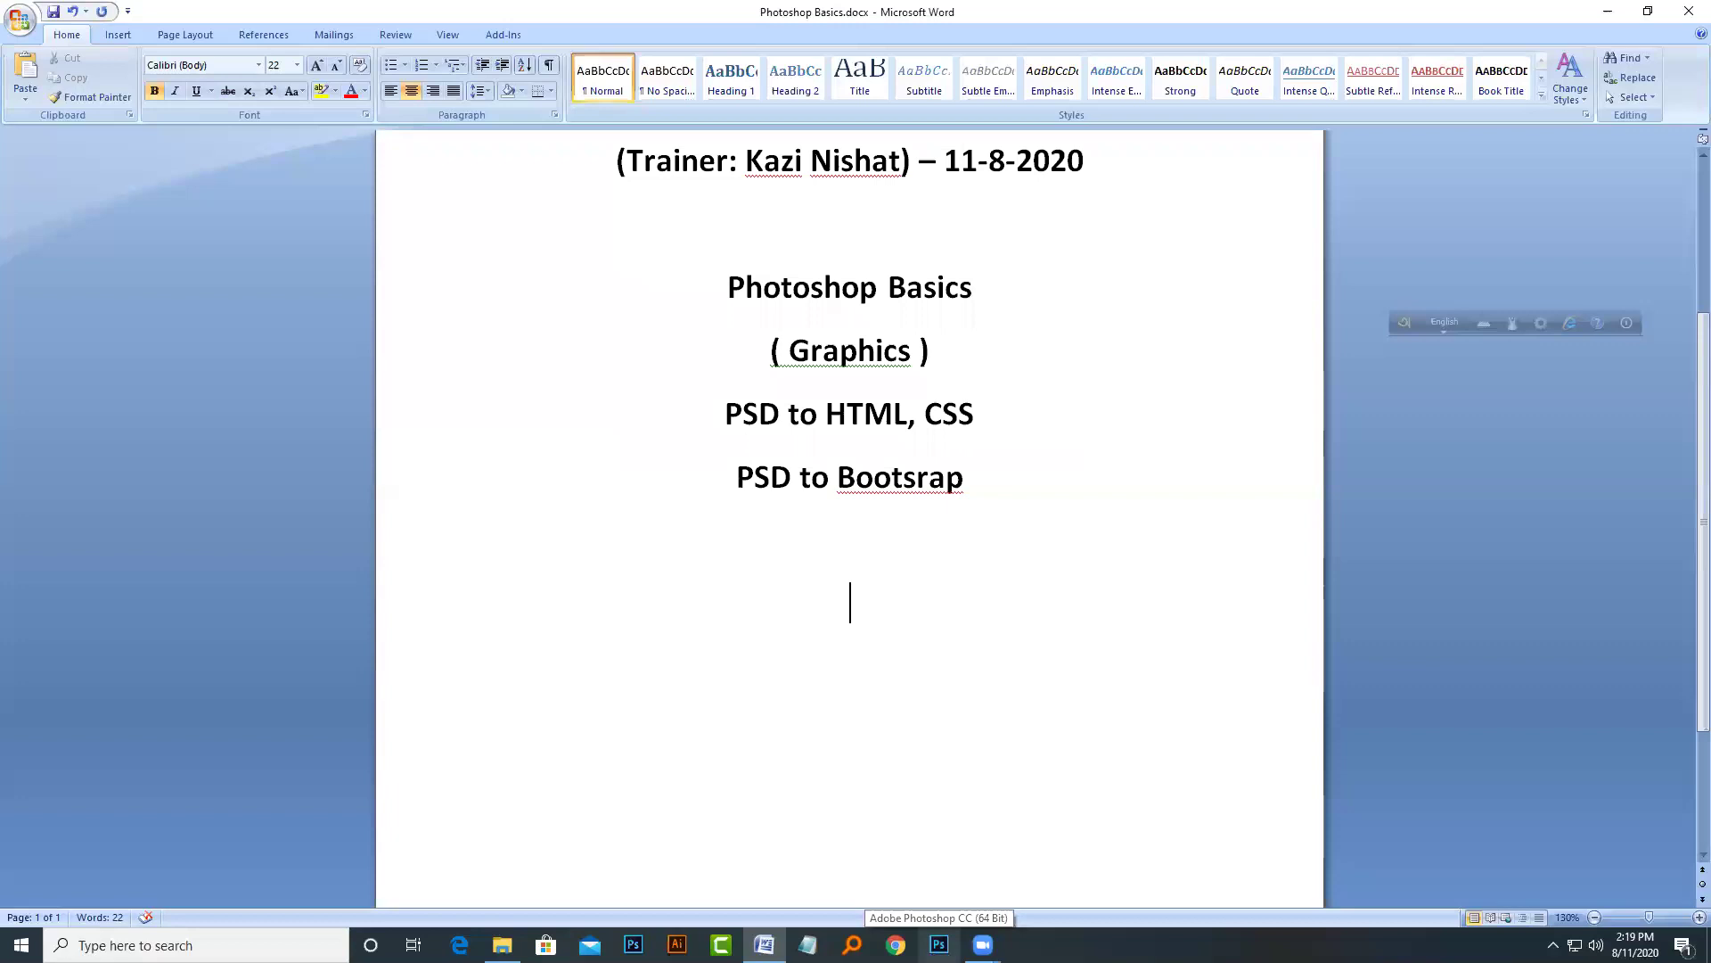
type("Phothos")
key("BackSpace")
key("BackSpace")
key("BackSpace")
type("oshop 7.0 ")
type("(Studio S")
key("BackSpace")
type("USe")
key("BackSpace")
key("BackSpace")
type("se)")
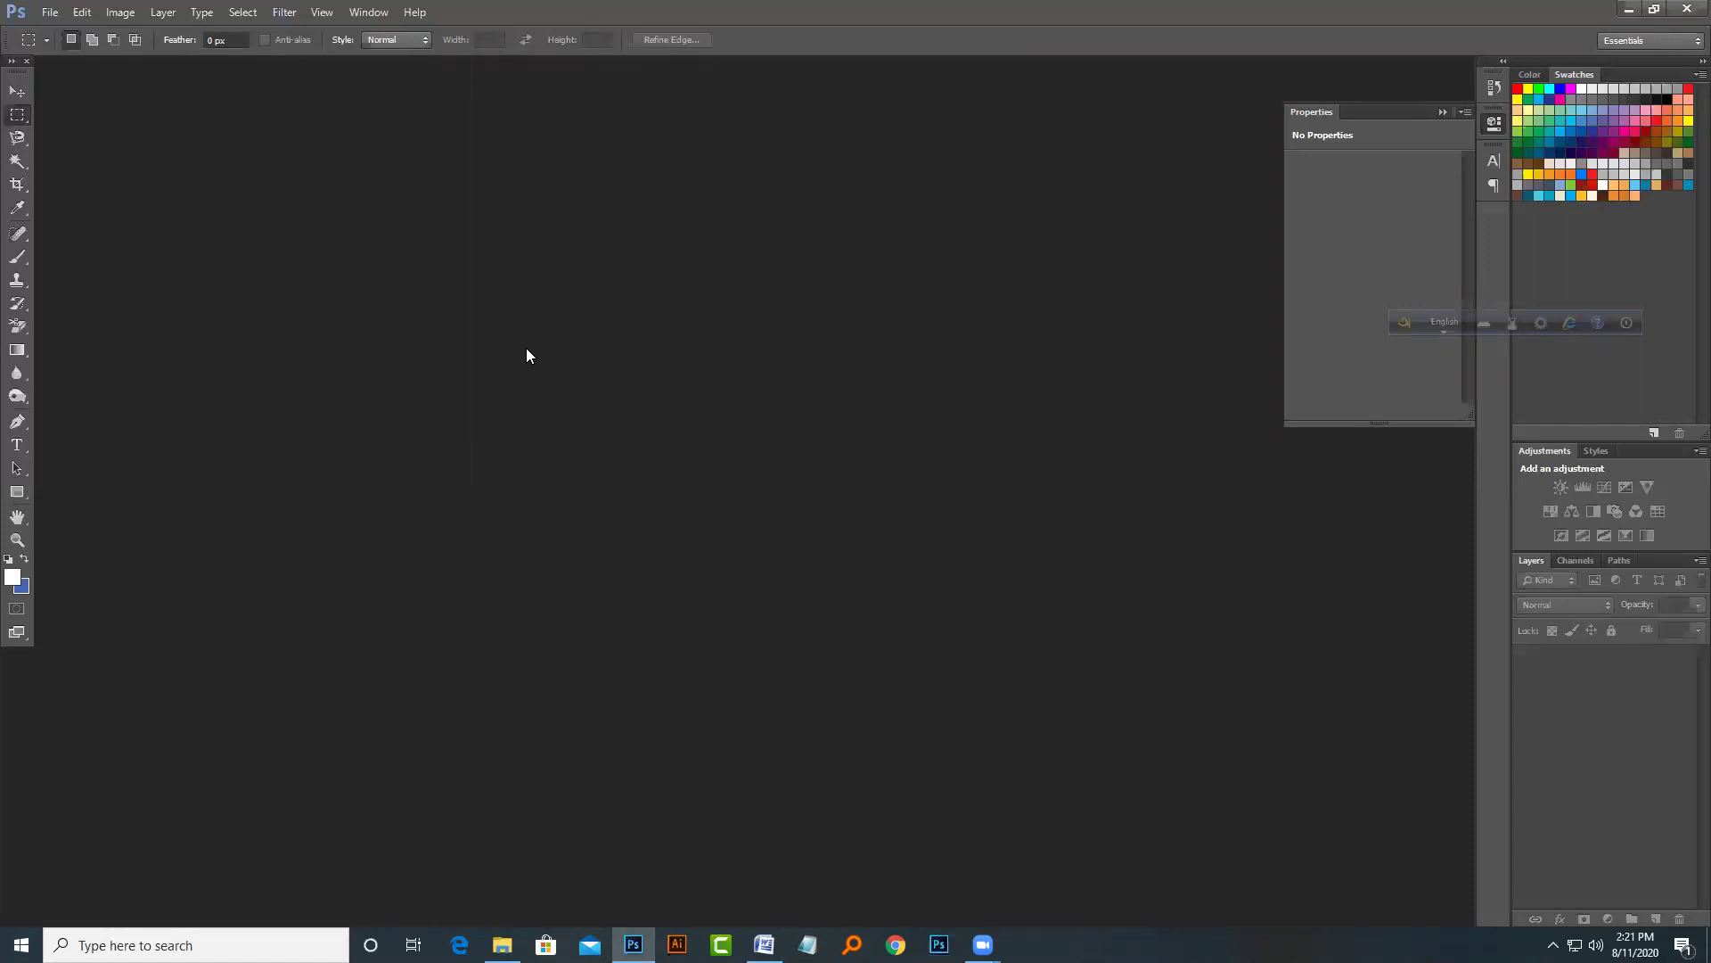
Step: Open Photoshop's File menu
left_click(48, 13)
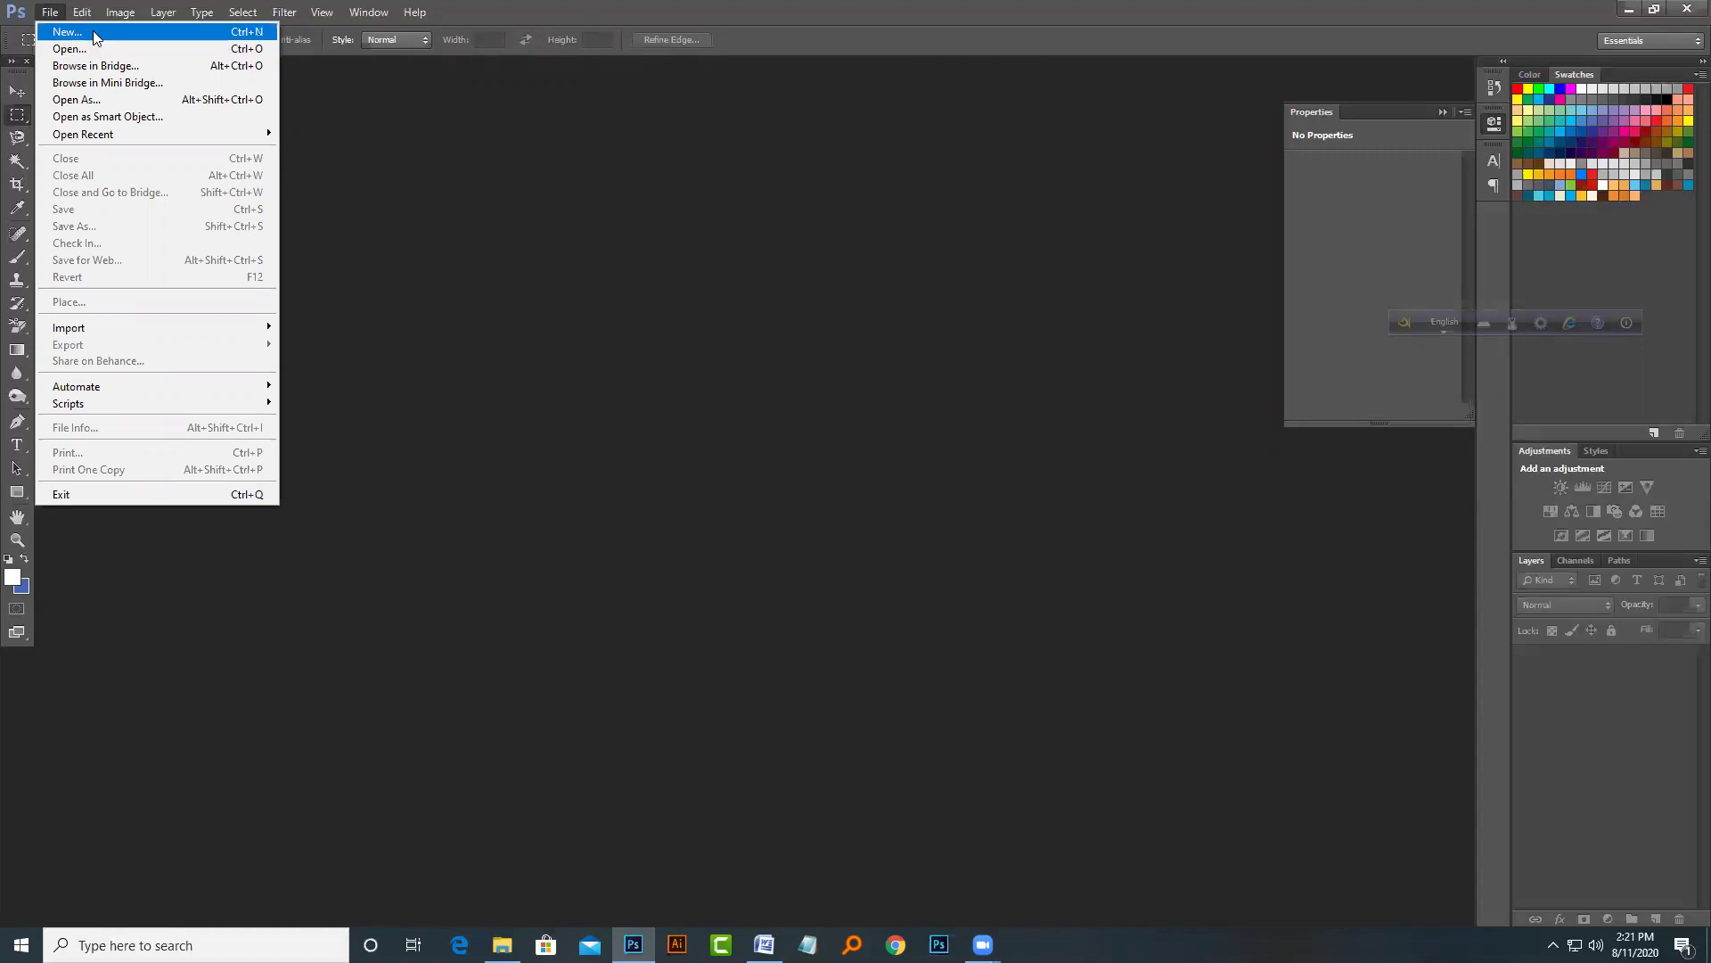
Step: Create a new A4 document (210 × 297 mm, 300 ppi) from the International Paper preset
left_click(92, 30)
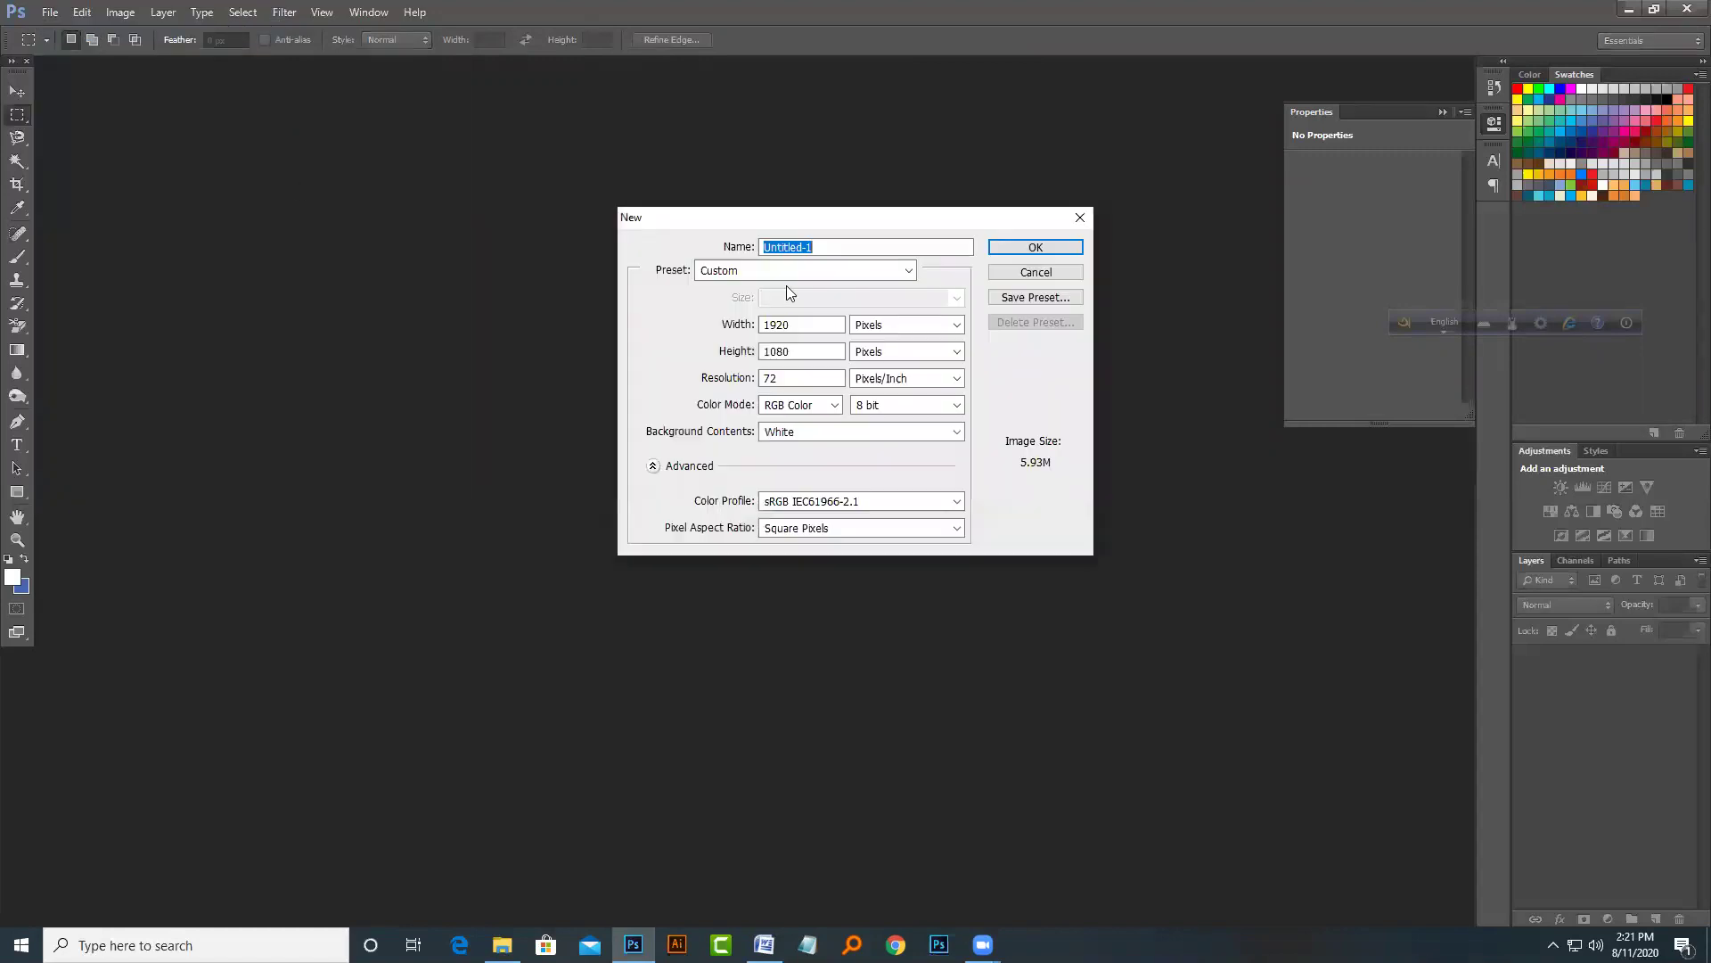
left_click(753, 325)
left_click(927, 326)
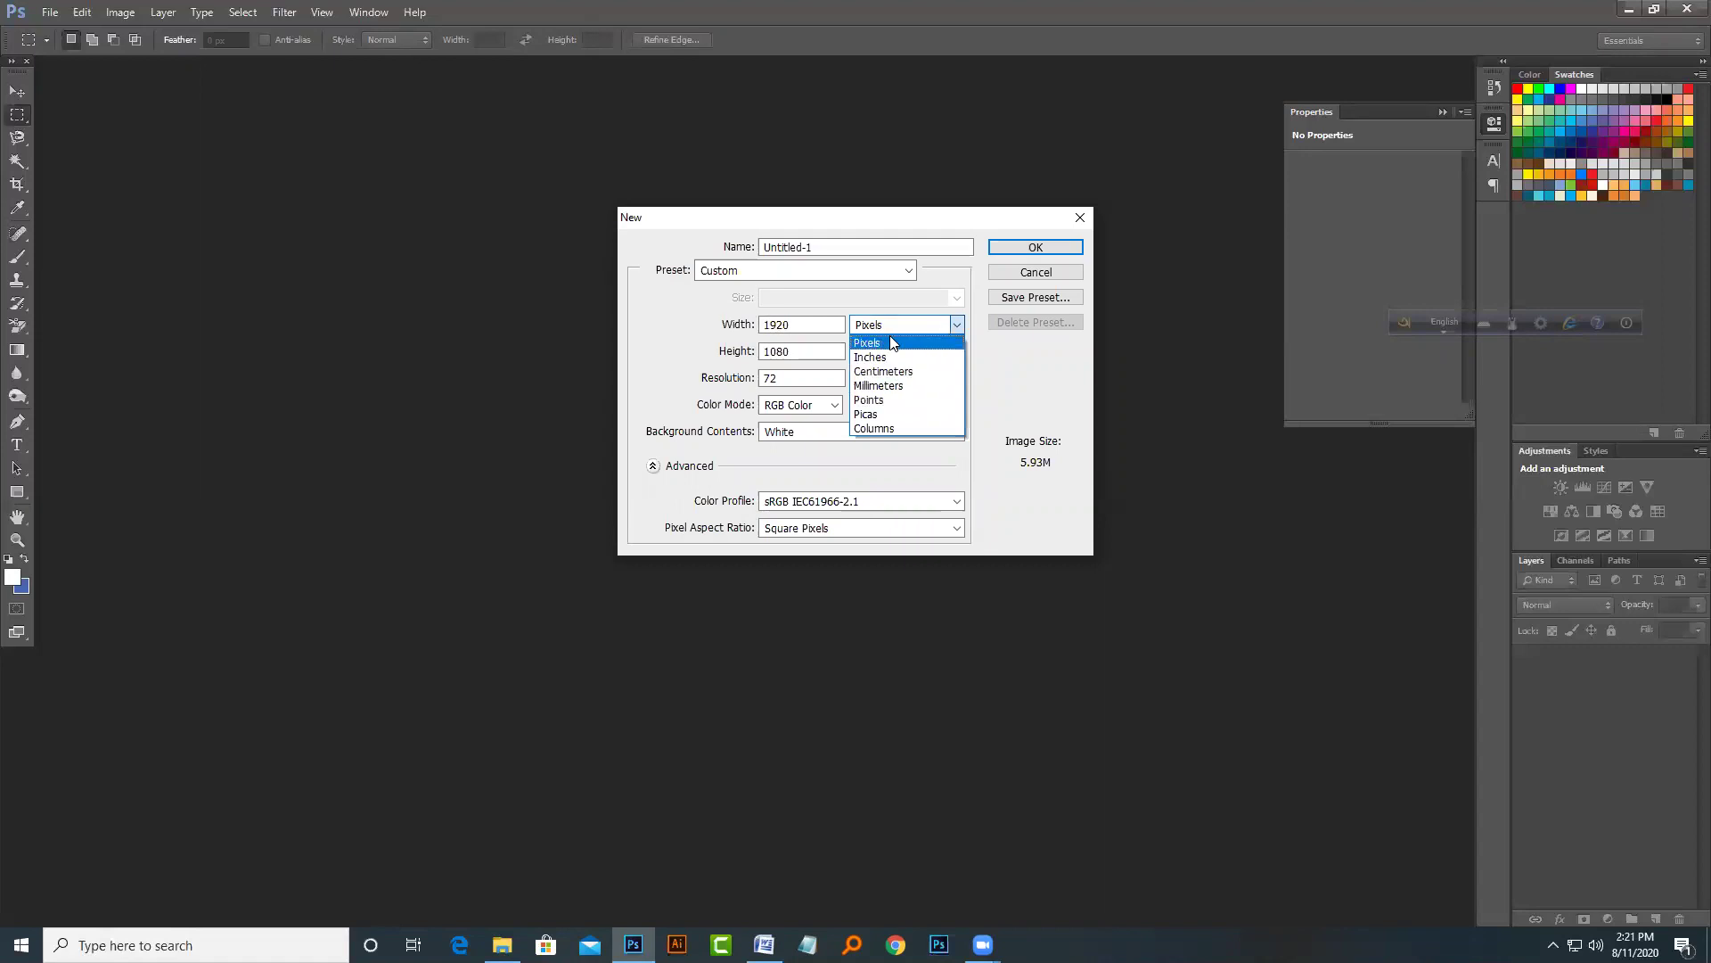
left_click(892, 343)
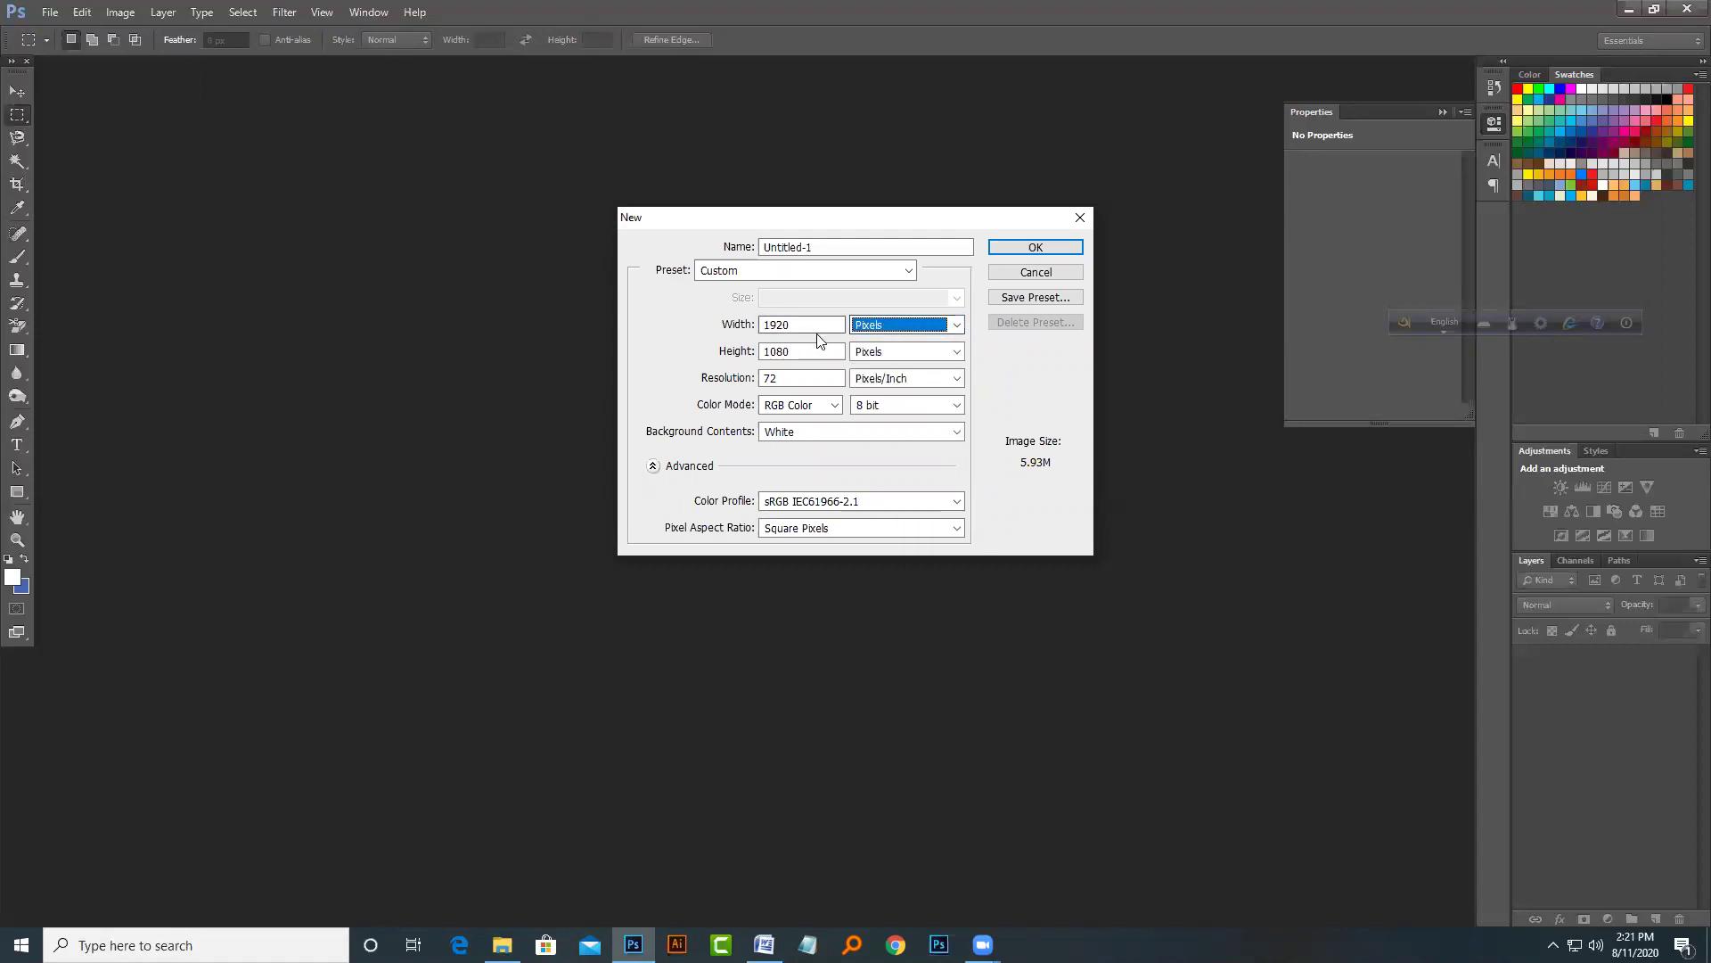
left_click(817, 326)
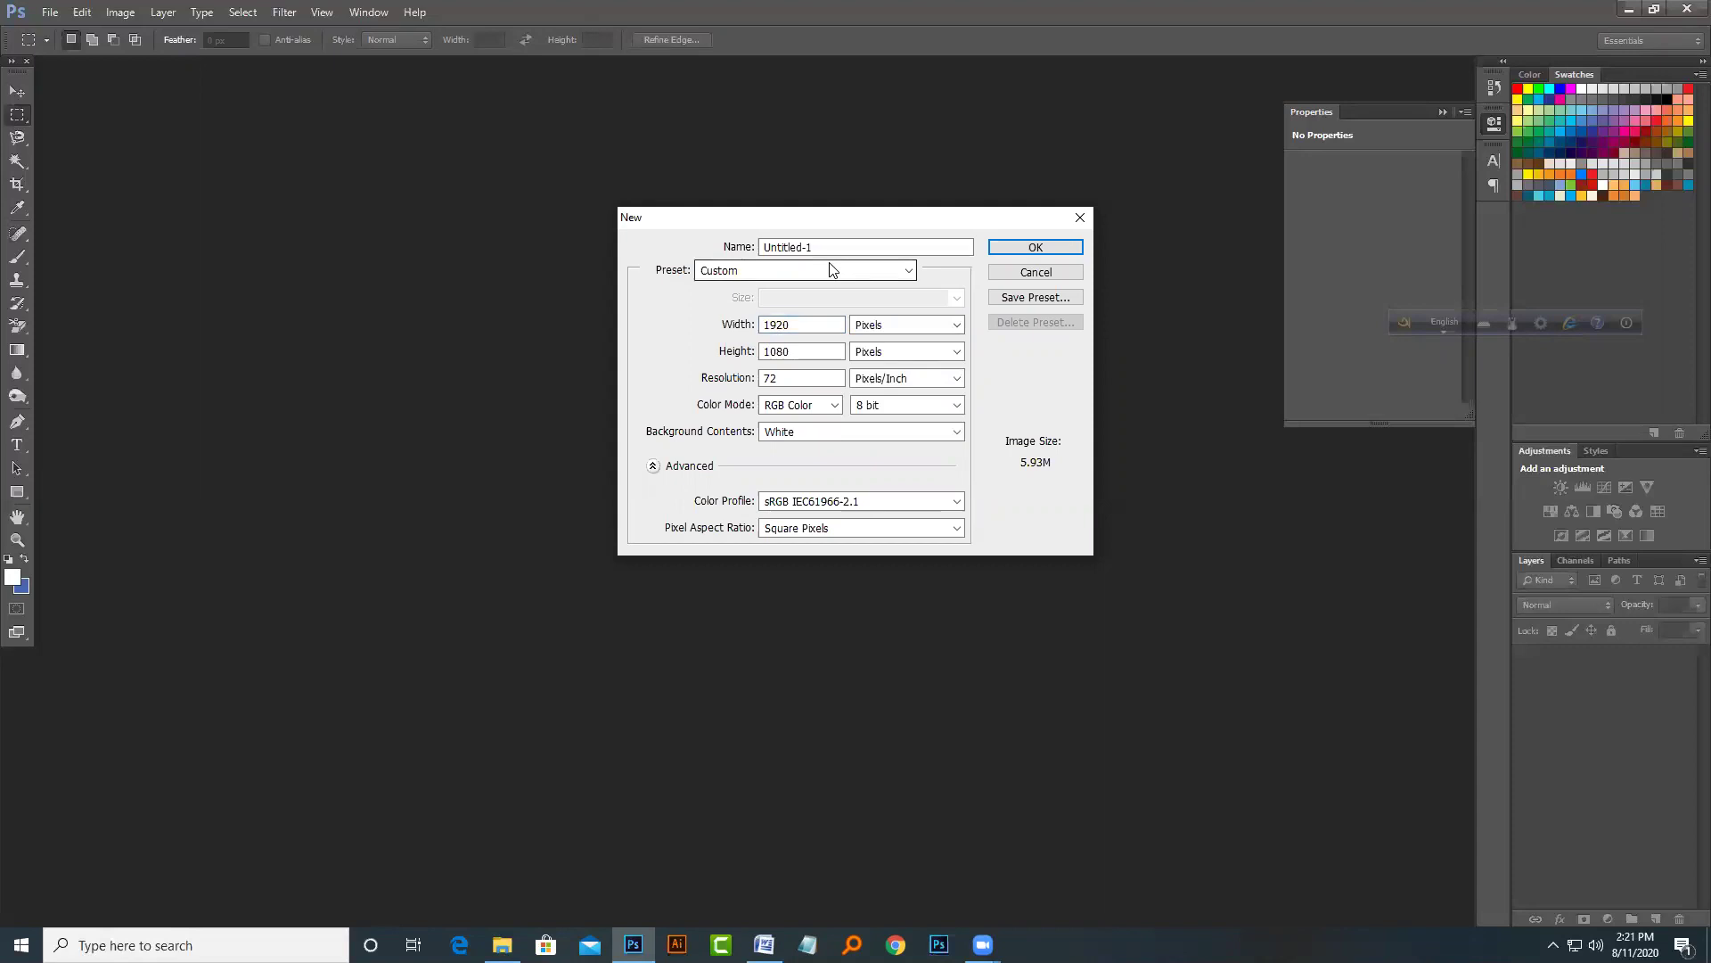
left_click(831, 268)
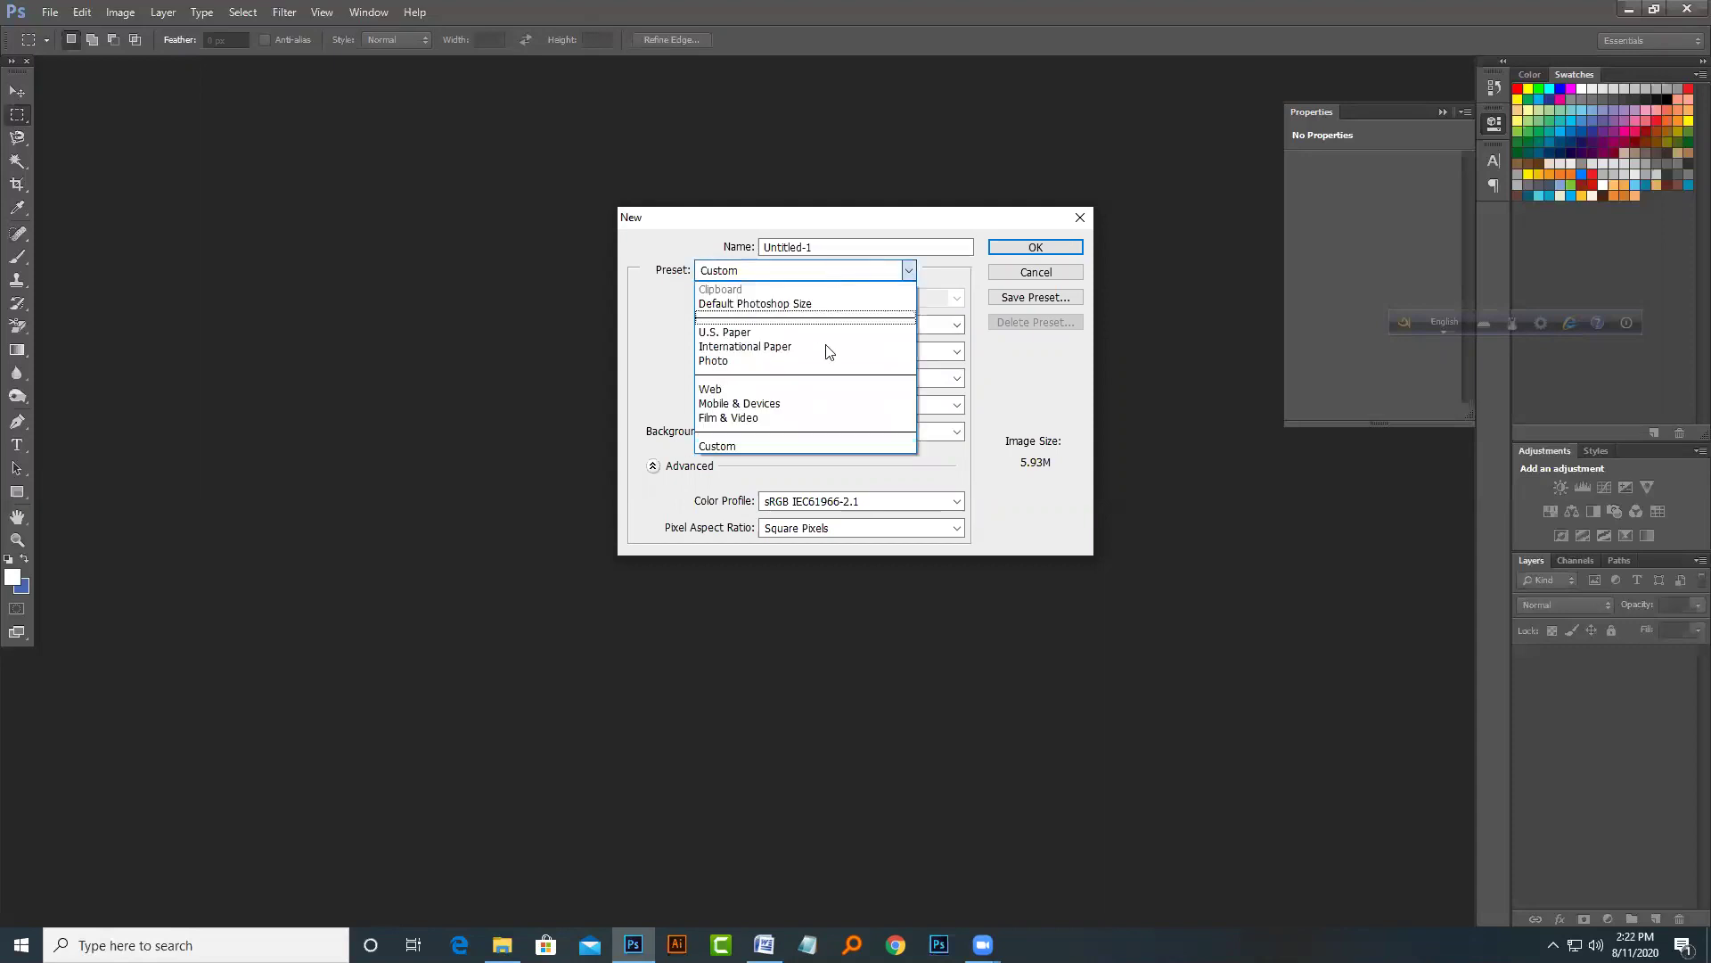
left_click(829, 353)
left_click(813, 298)
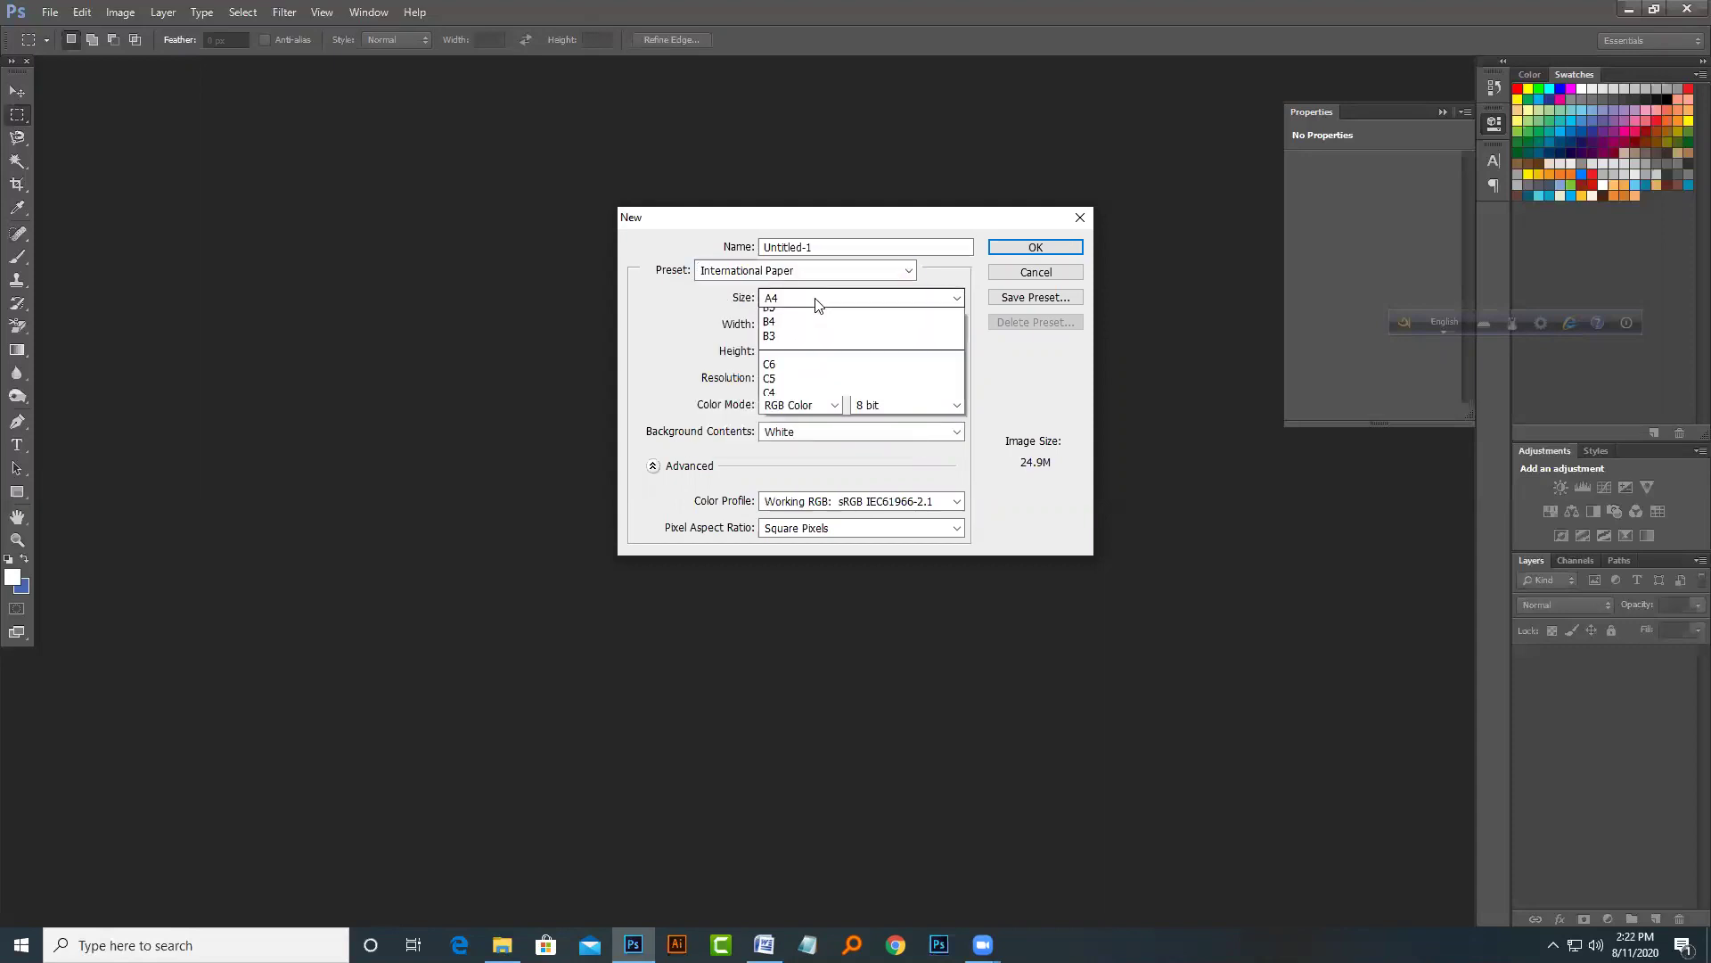
left_click(811, 316)
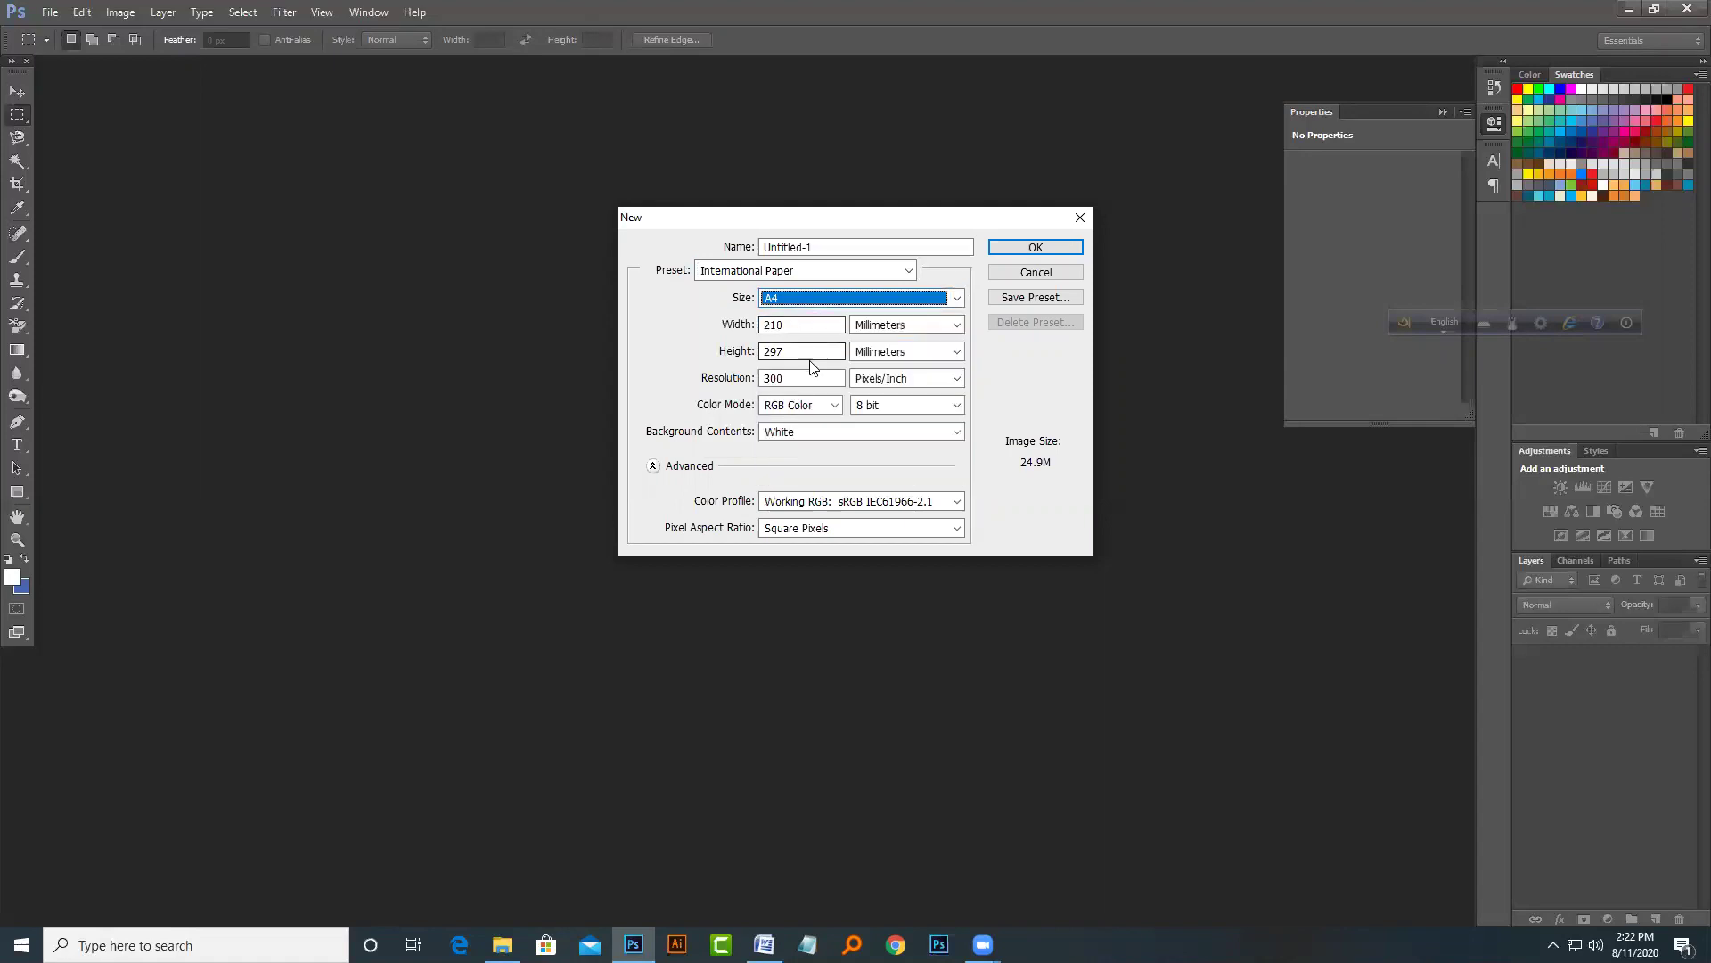
left_click(1020, 247)
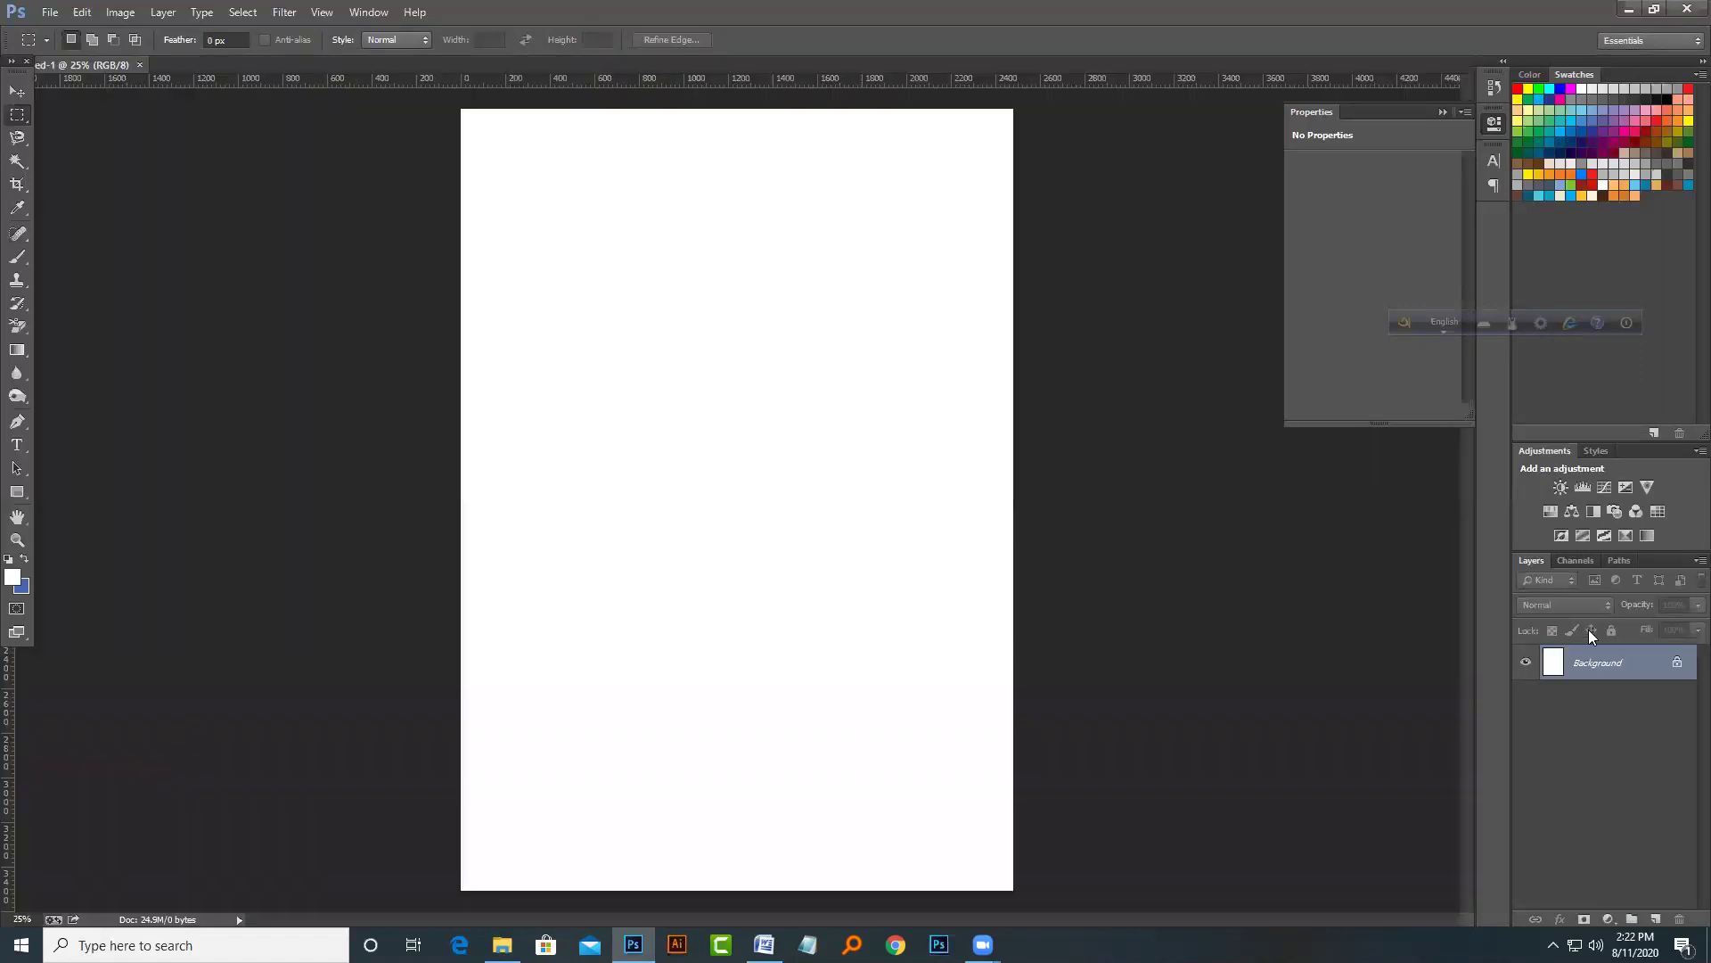
Step: Start Save As and go to the '20 Photoshop Basics- Web Design 11-8-2020' folder under Online Class
left_click(49, 12)
left_click(86, 227)
scroll(114, 437, "down", 1)
scroll(98, 357, "up", 1)
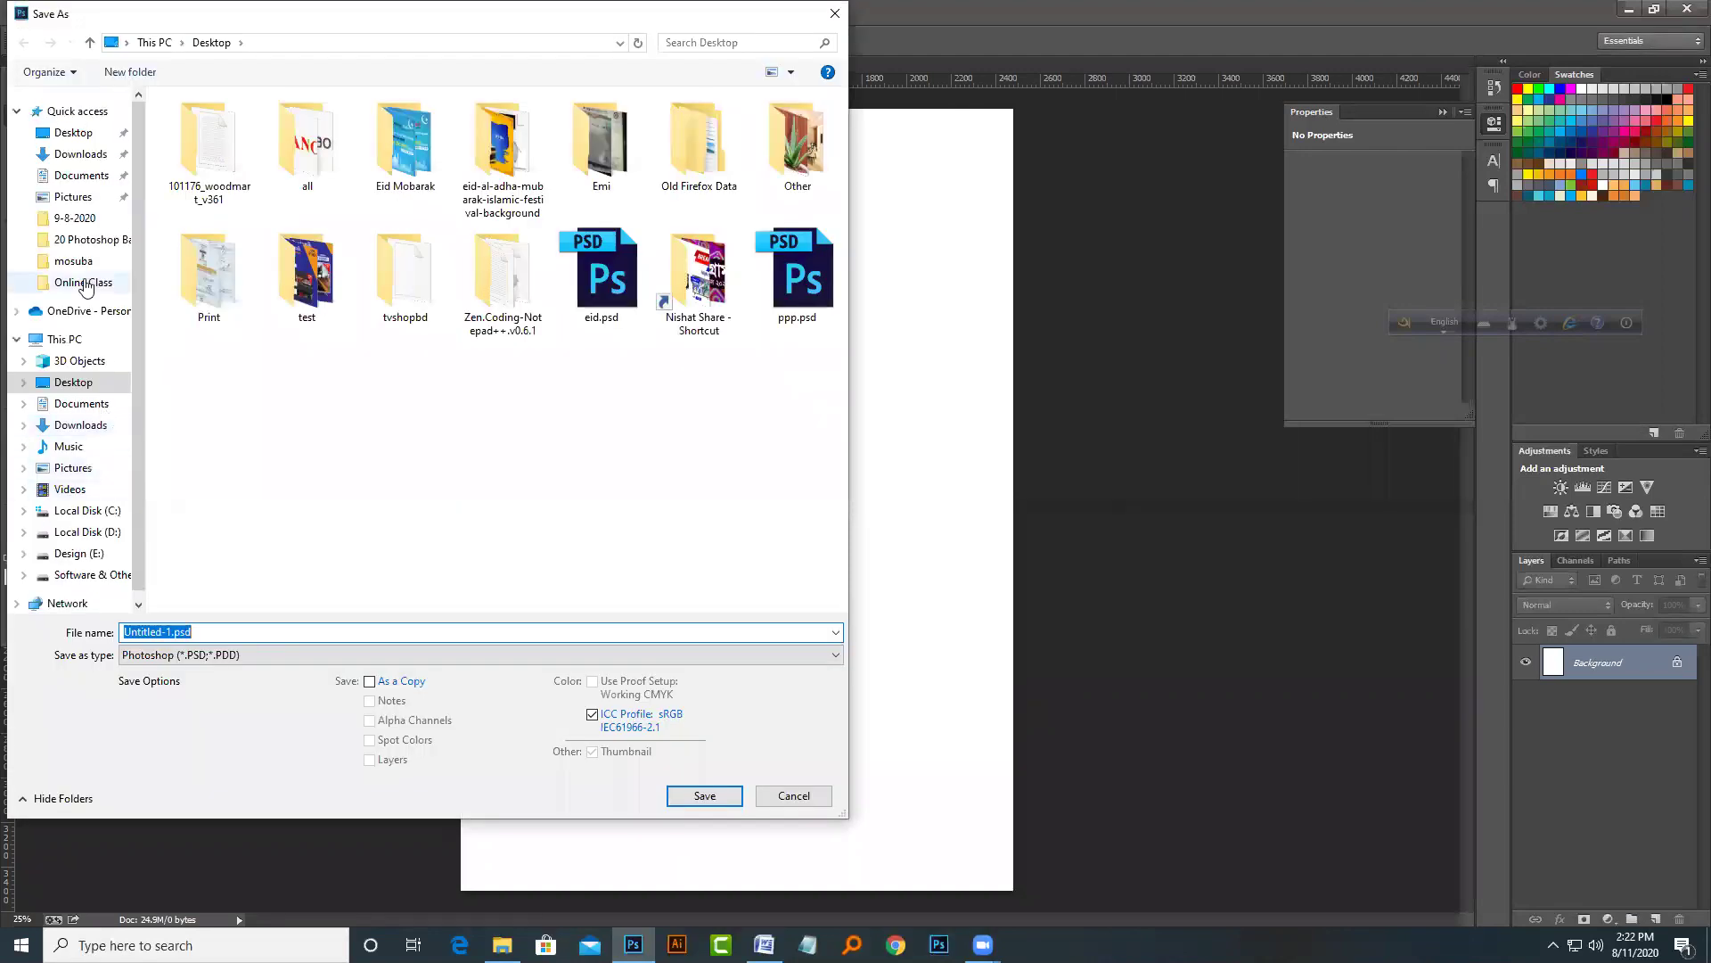
left_click(83, 282)
scroll(328, 385, "up", 2)
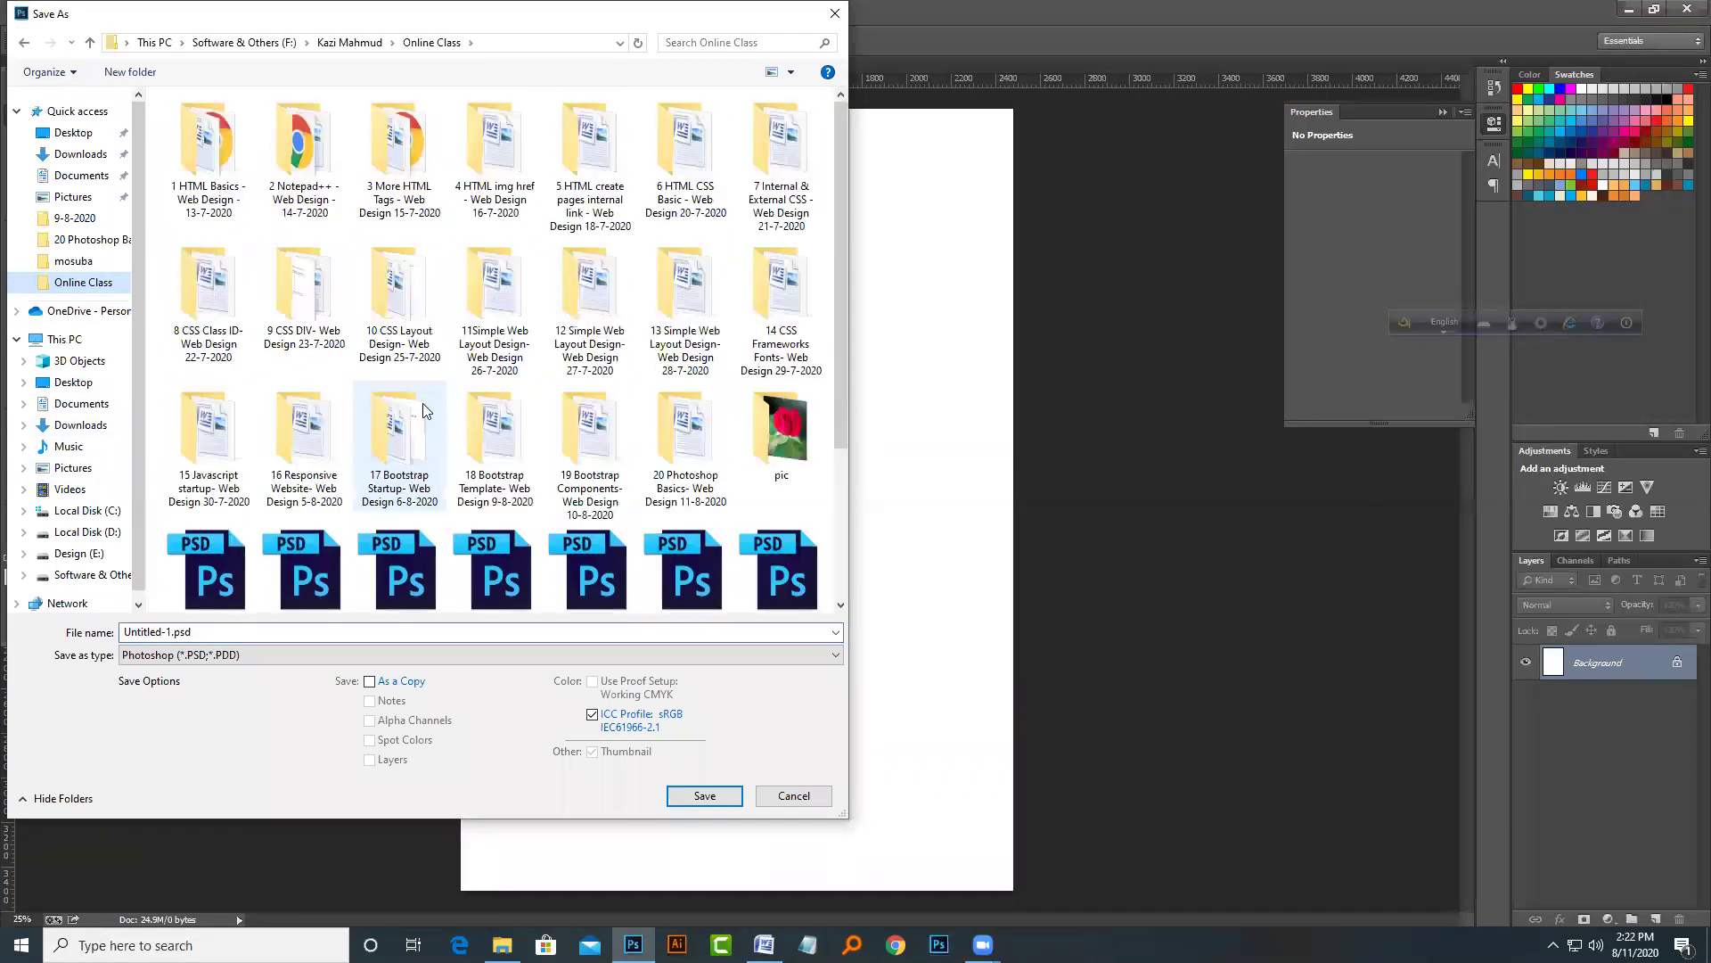
double_click(686, 419)
Step: Save the document in Photoshop PSD format as 'pentanit'
left_click(307, 632)
key("ctrl+a")
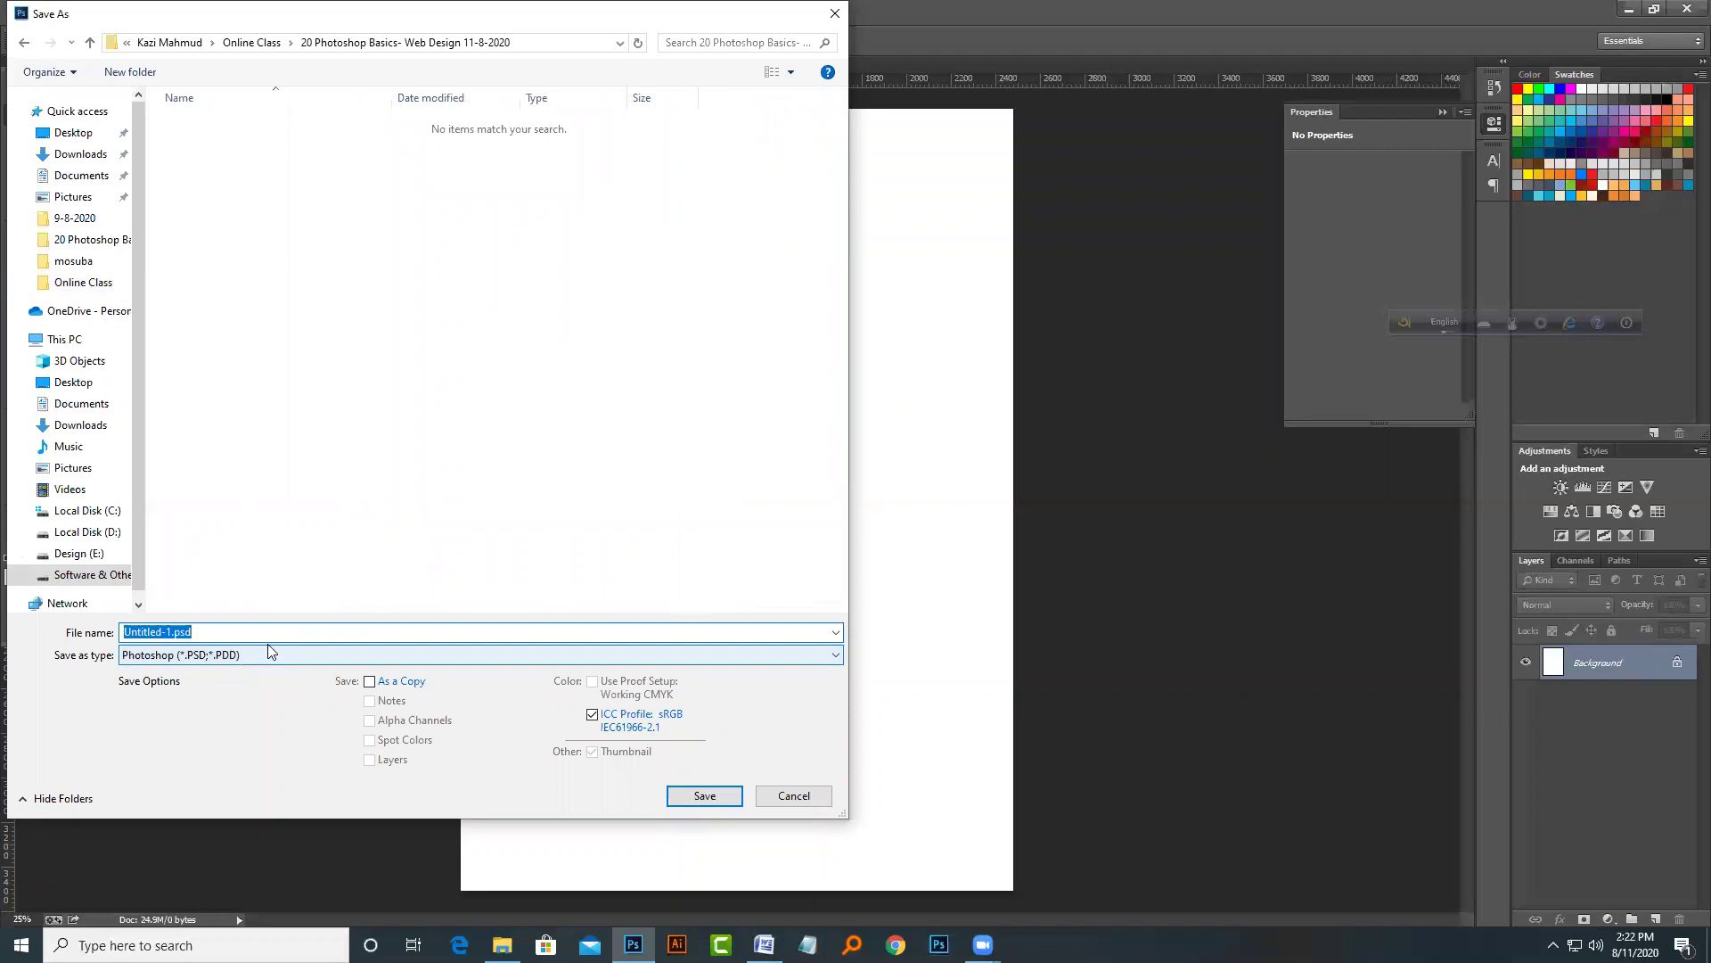
left_click(266, 652)
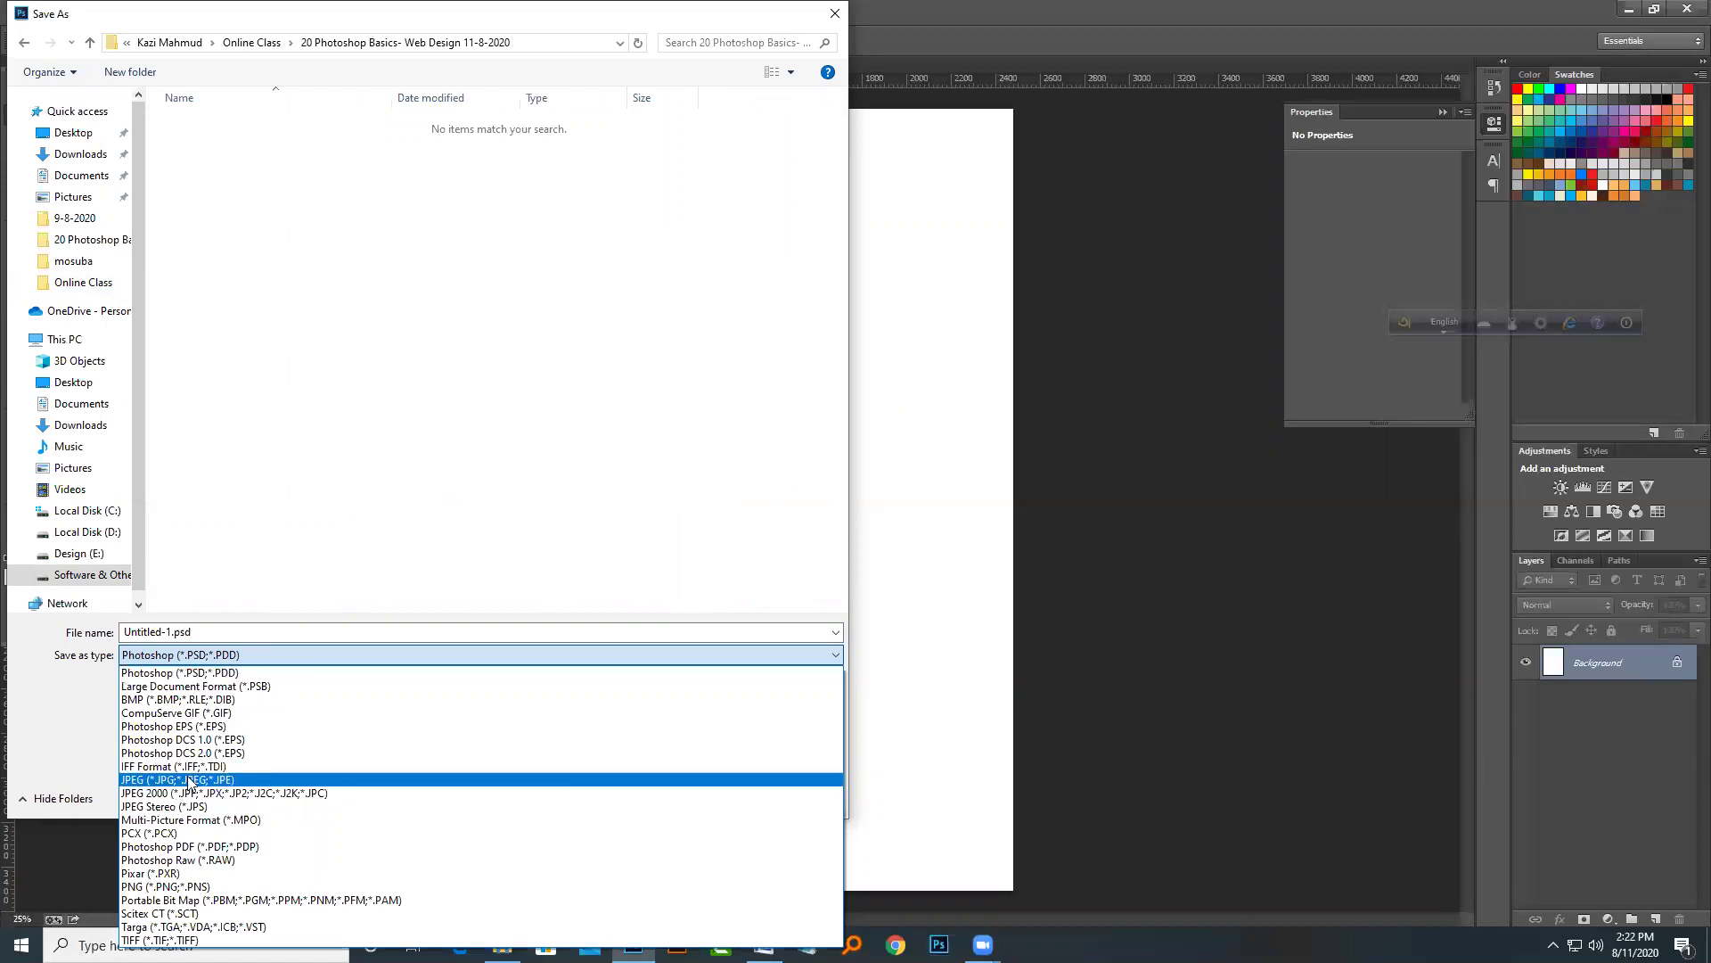
left_click(203, 673)
left_click(203, 630)
double_click(201, 630)
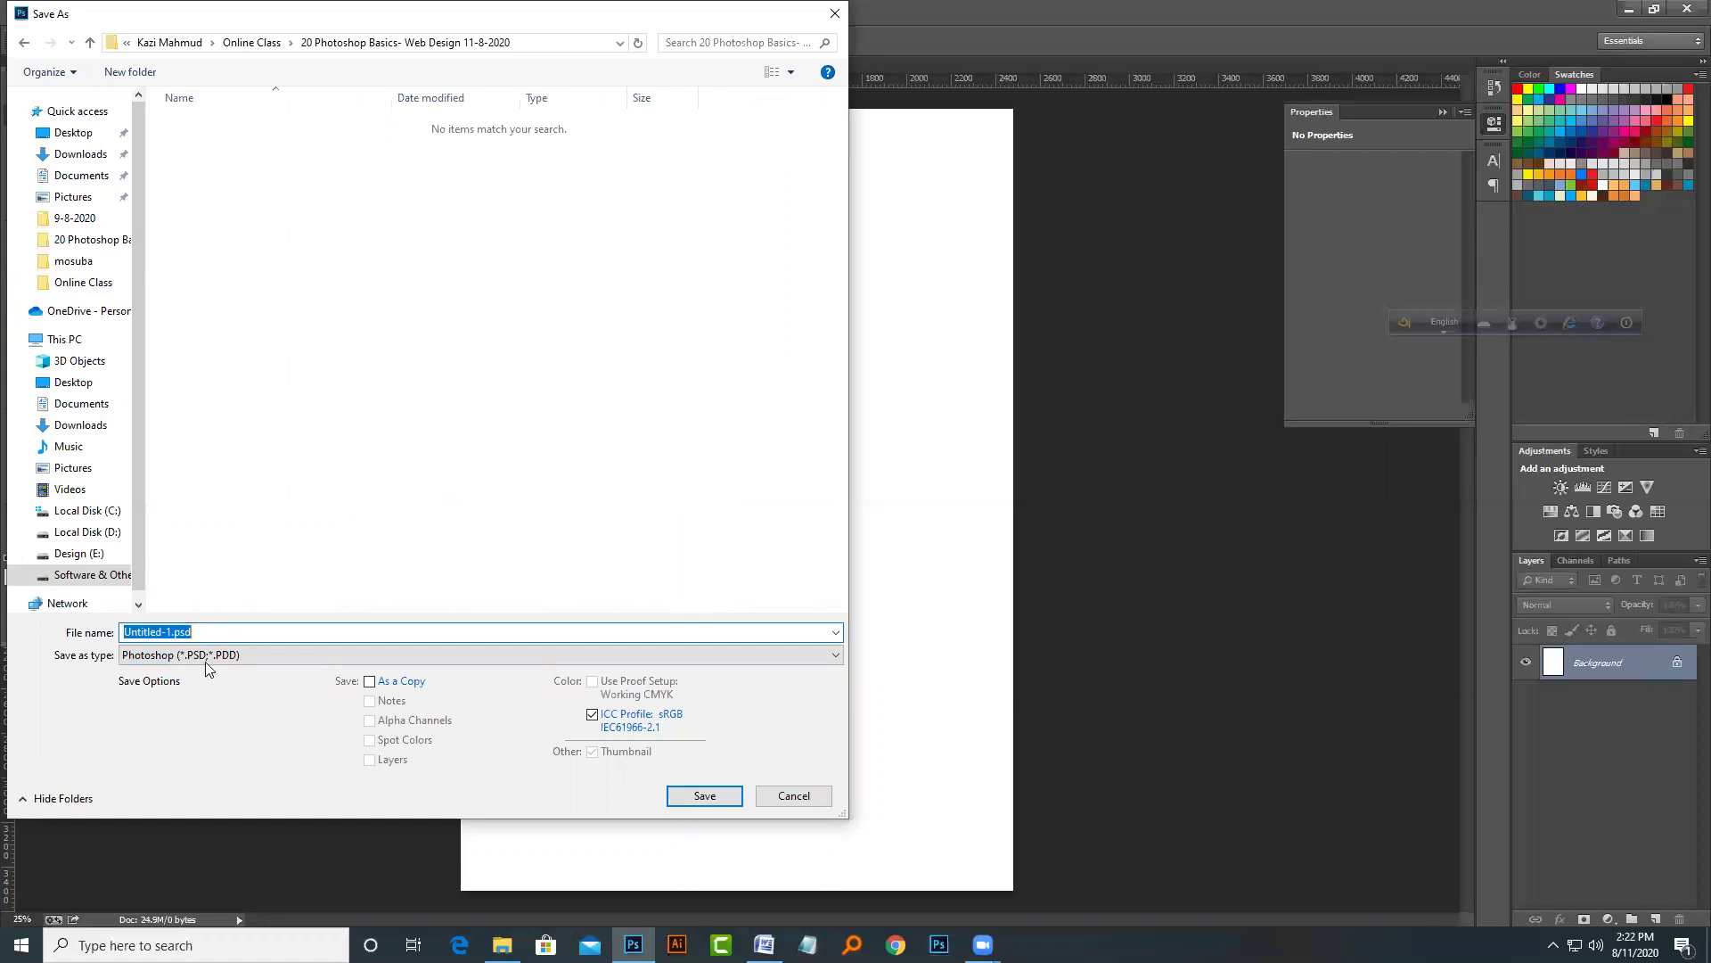
left_click(205, 656)
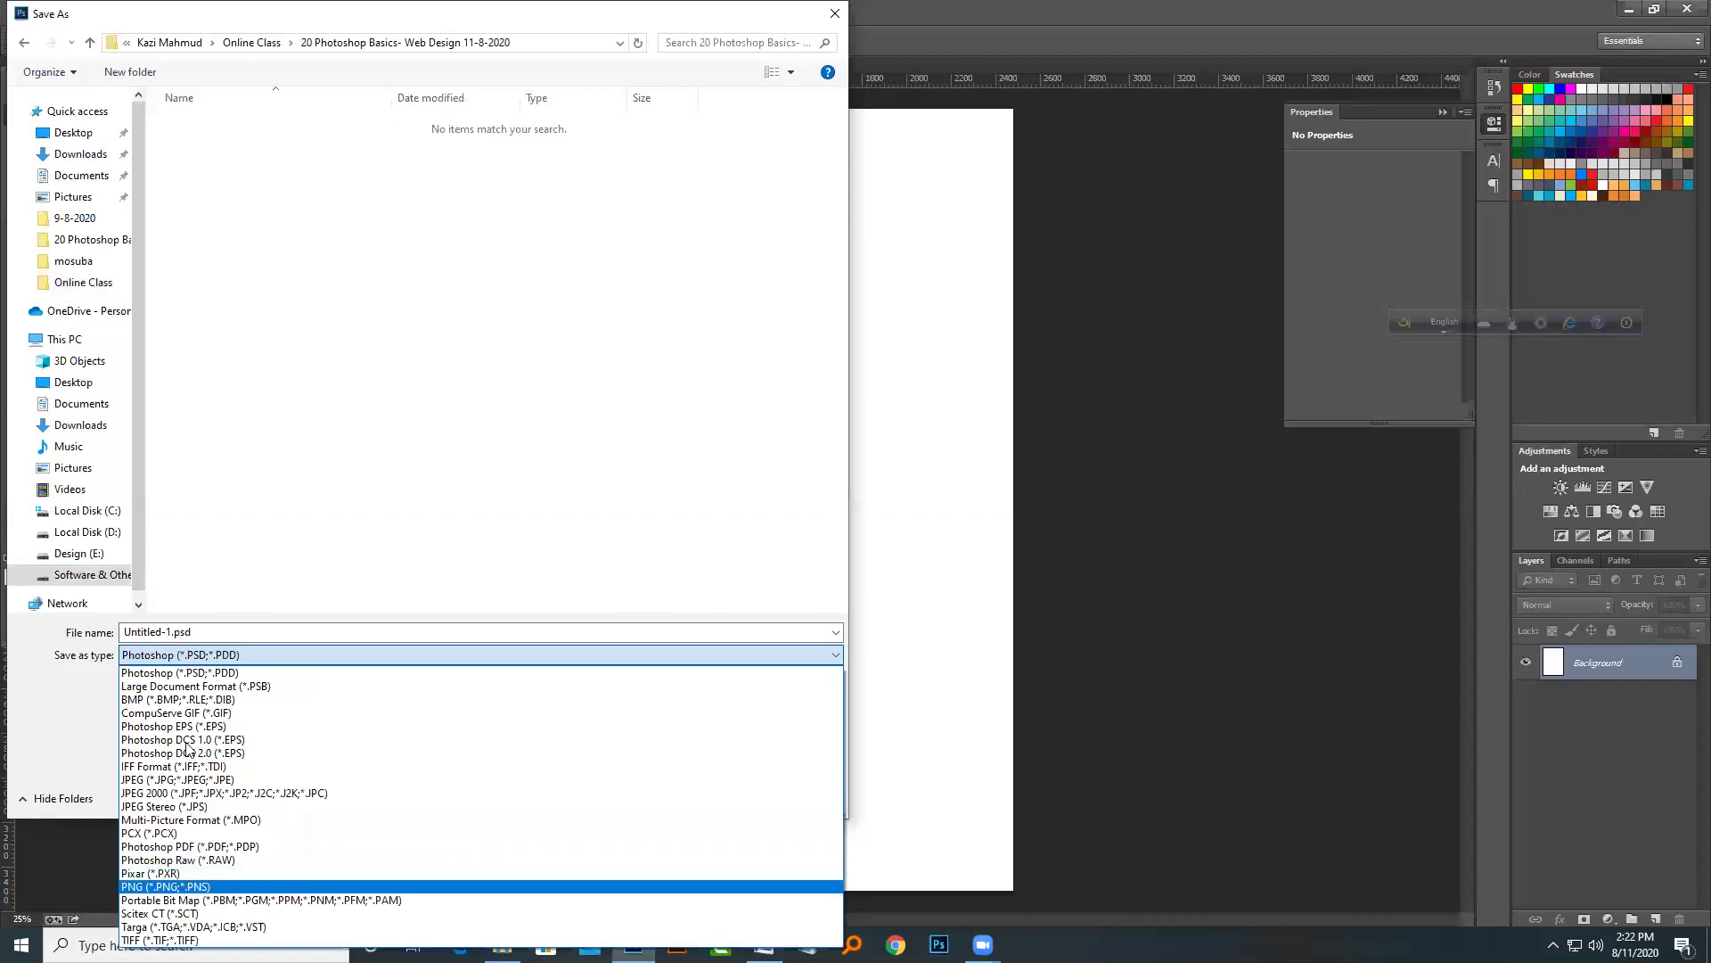
left_click(203, 627)
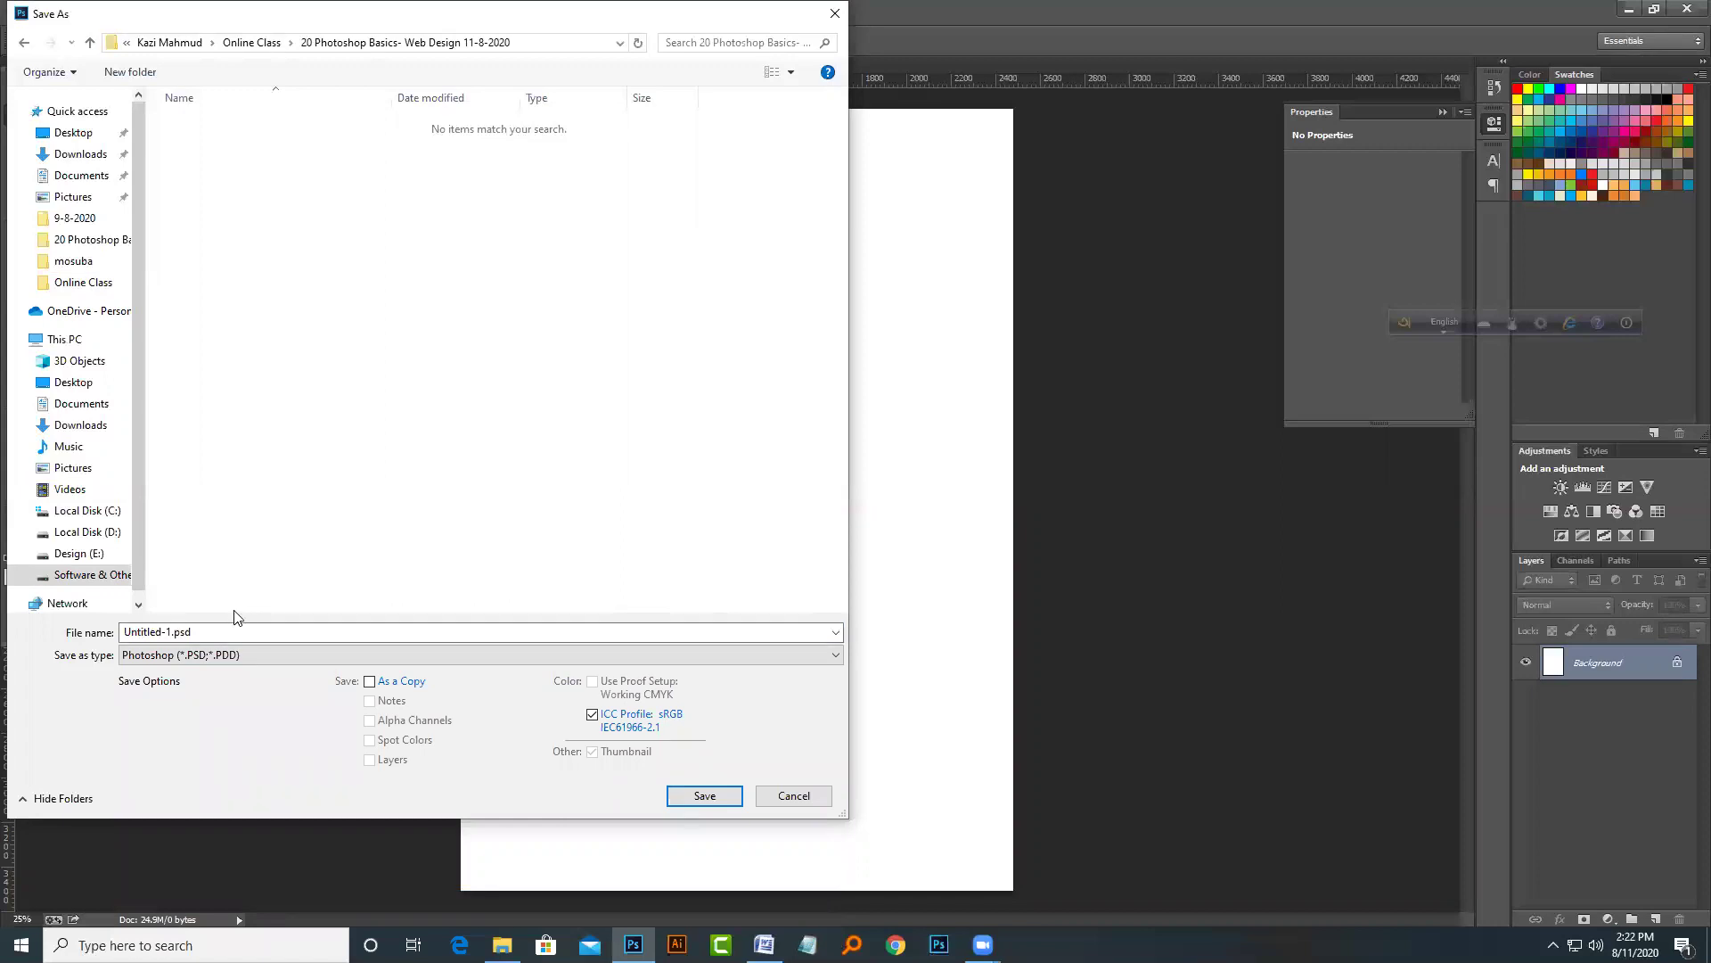
left_click(232, 630)
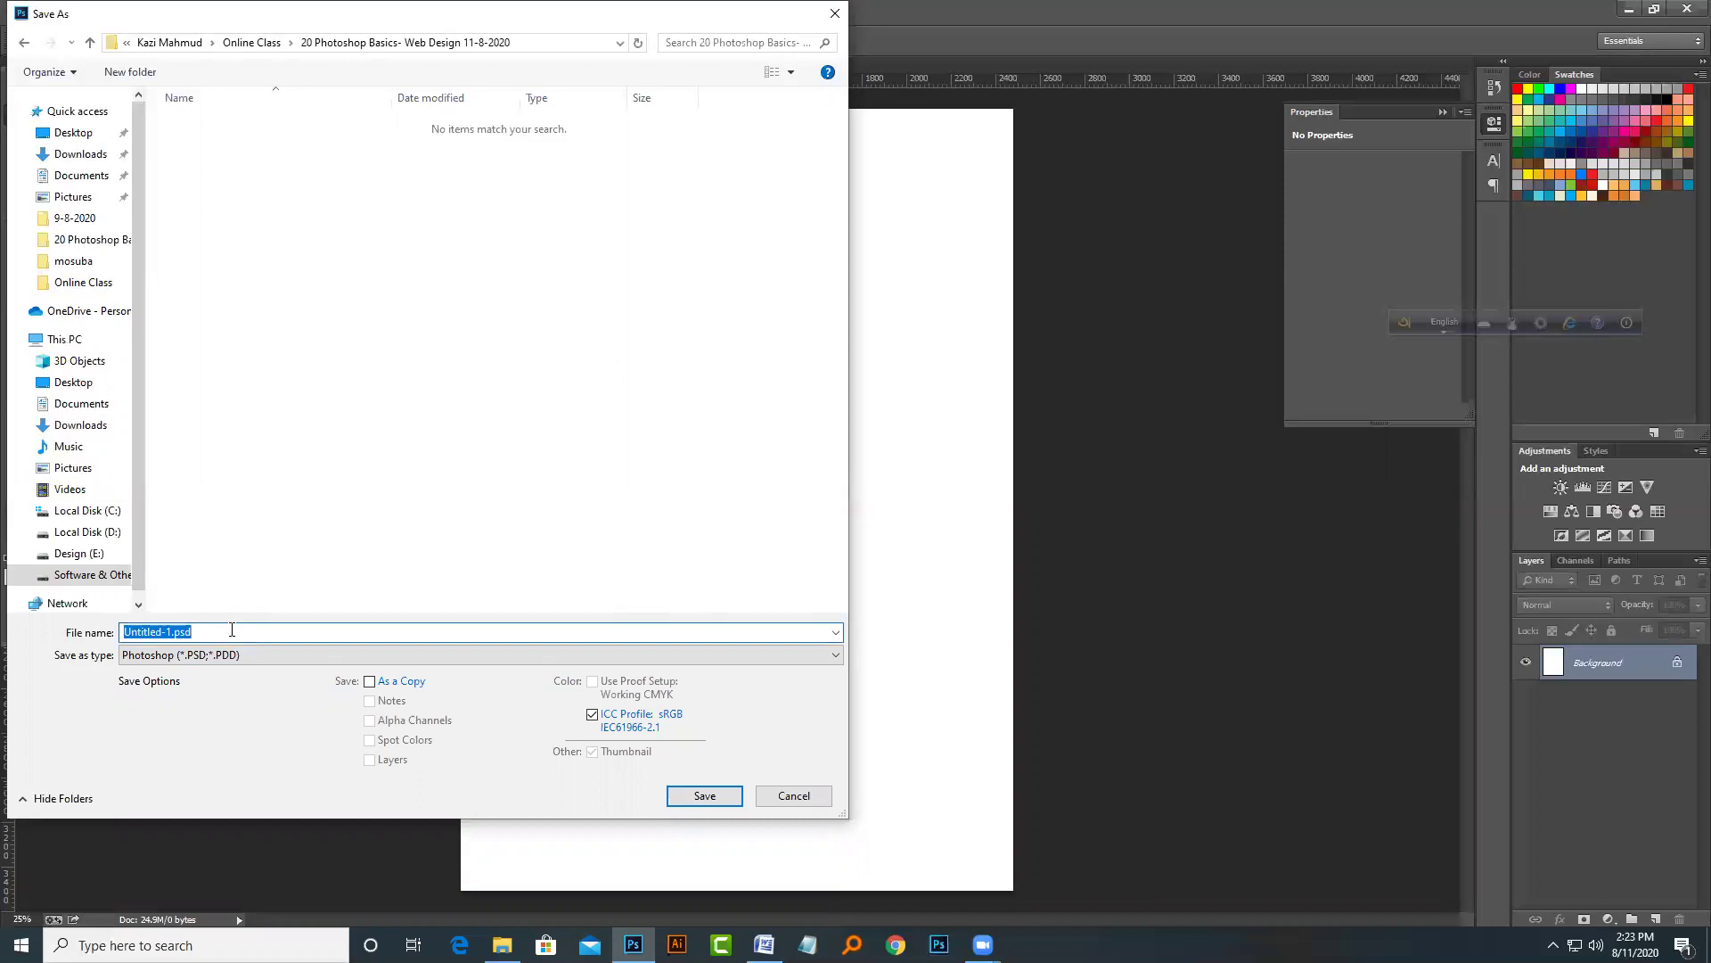
type("pentan")
type("it")
key("Return")
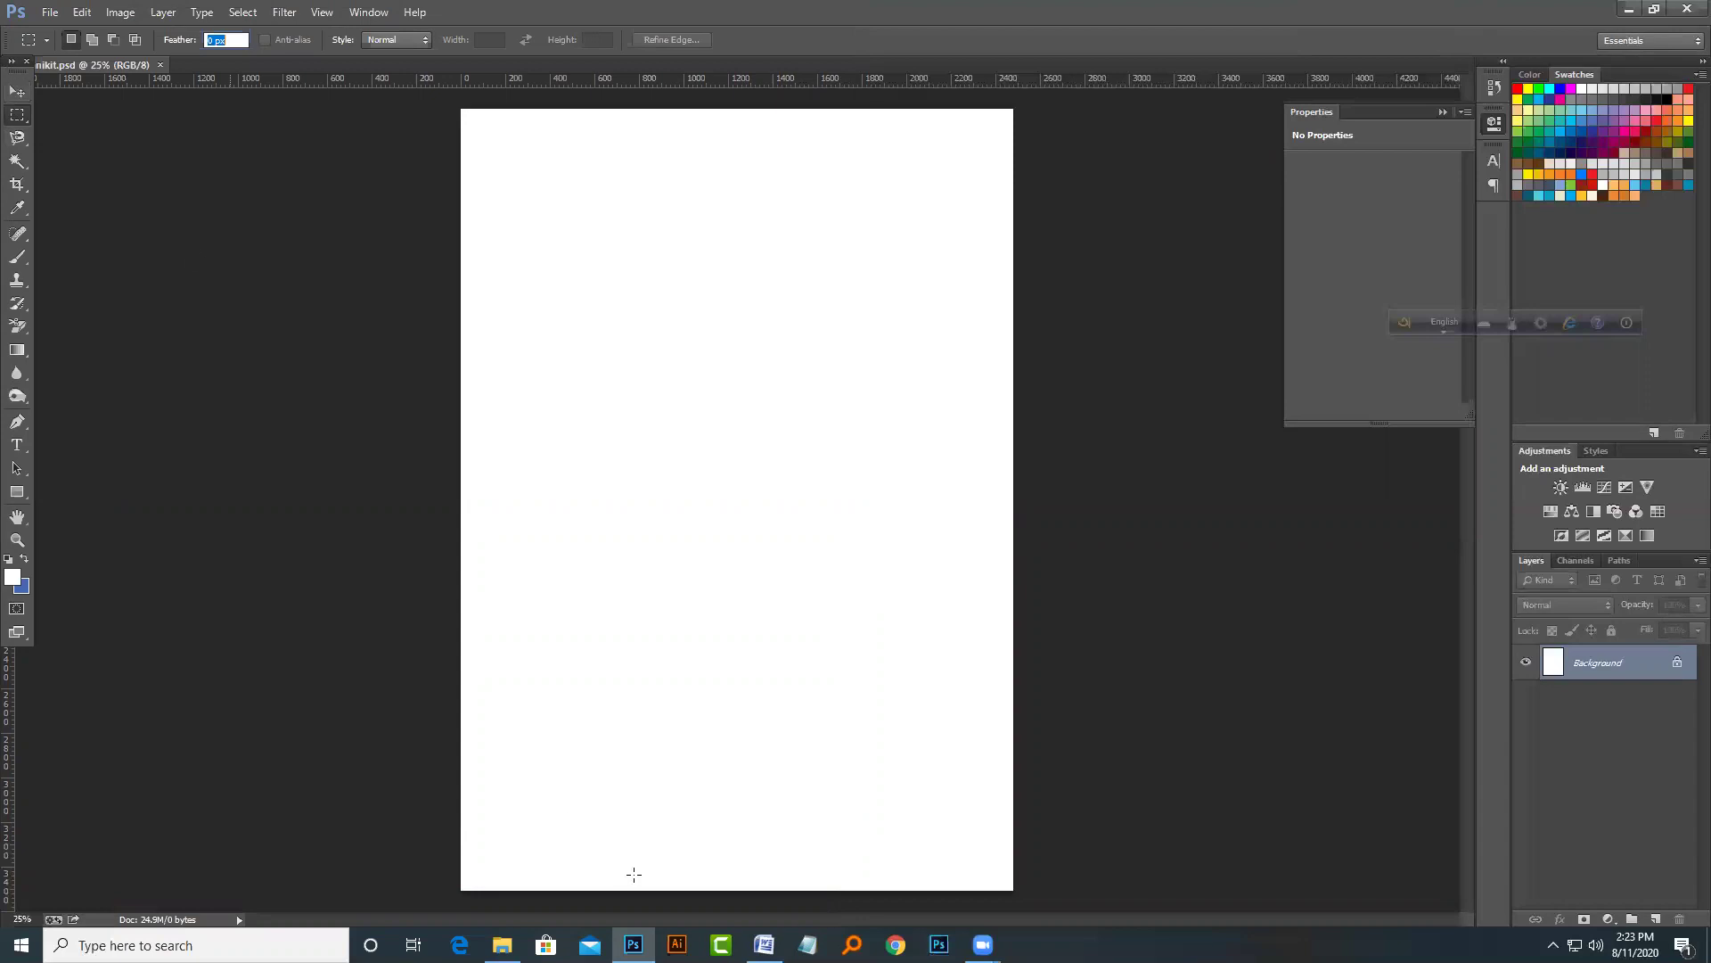
Step: Start a new page in the Word notes with 'New File Open' and 'Save' headings
key("alt+Tab")
scroll(966, 691, "down", 3)
left_click(985, 737)
key("ctrl+Return")
scroll(1004, 824, "down", 1)
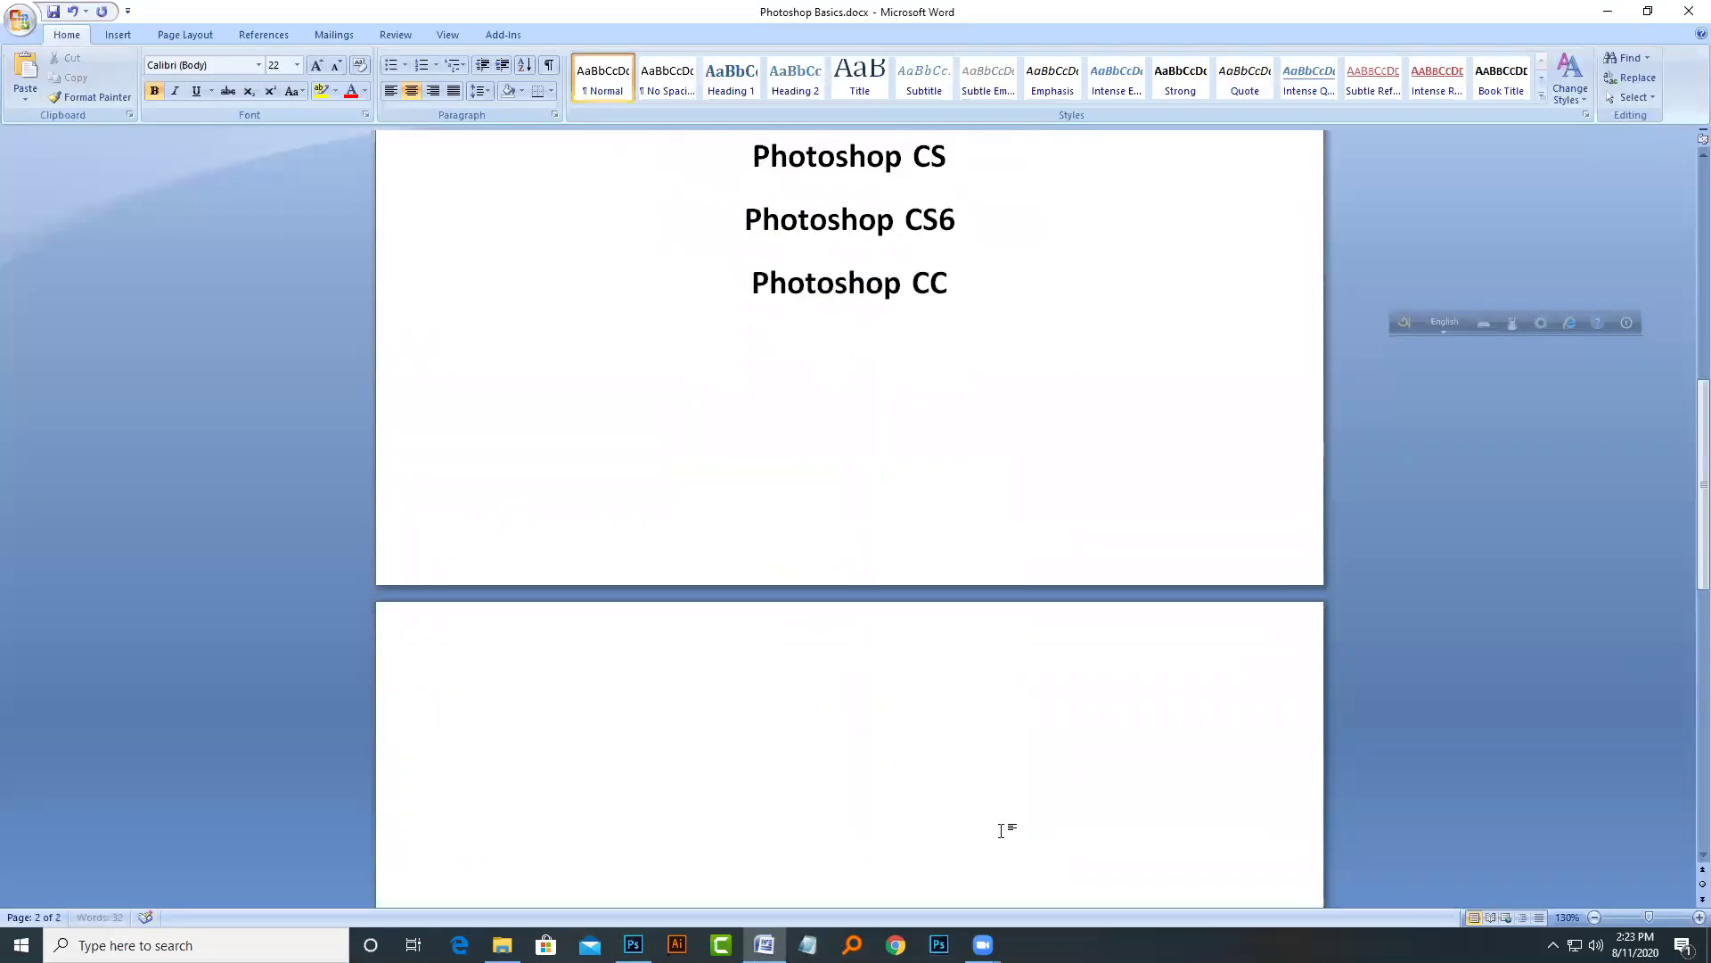
scroll(1004, 824, "down", 5)
type("New File Open")
key("Return")
type("Save")
key("Return")
key("Return")
Step: Add a 'Tools' heading, a dashed divider line and 'Move Tool', then save
type("Top")
key("BackSpace")
type("ols")
key("Return")
type("-----")
key("Return")
type("Mv")
key("BackSpace")
type("ove Tool")
key("ctrl+s")
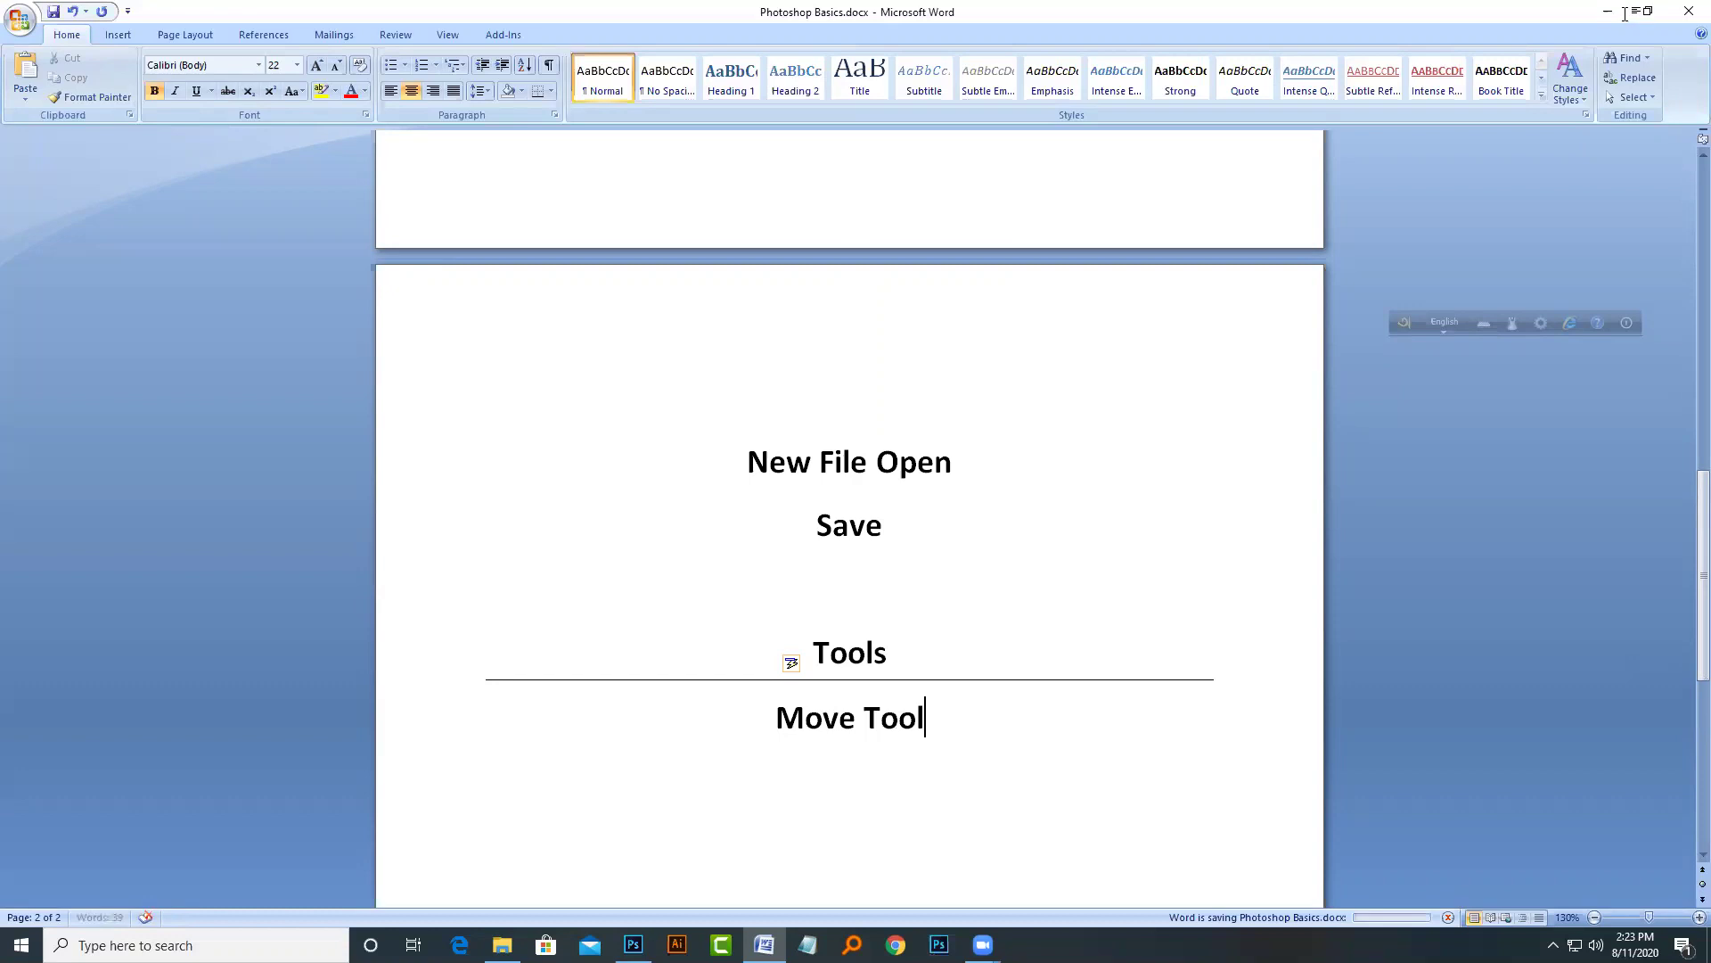
Step: Back in Photoshop, draw a magenta-filled rectangle in the upper left of the page
left_click(1607, 12)
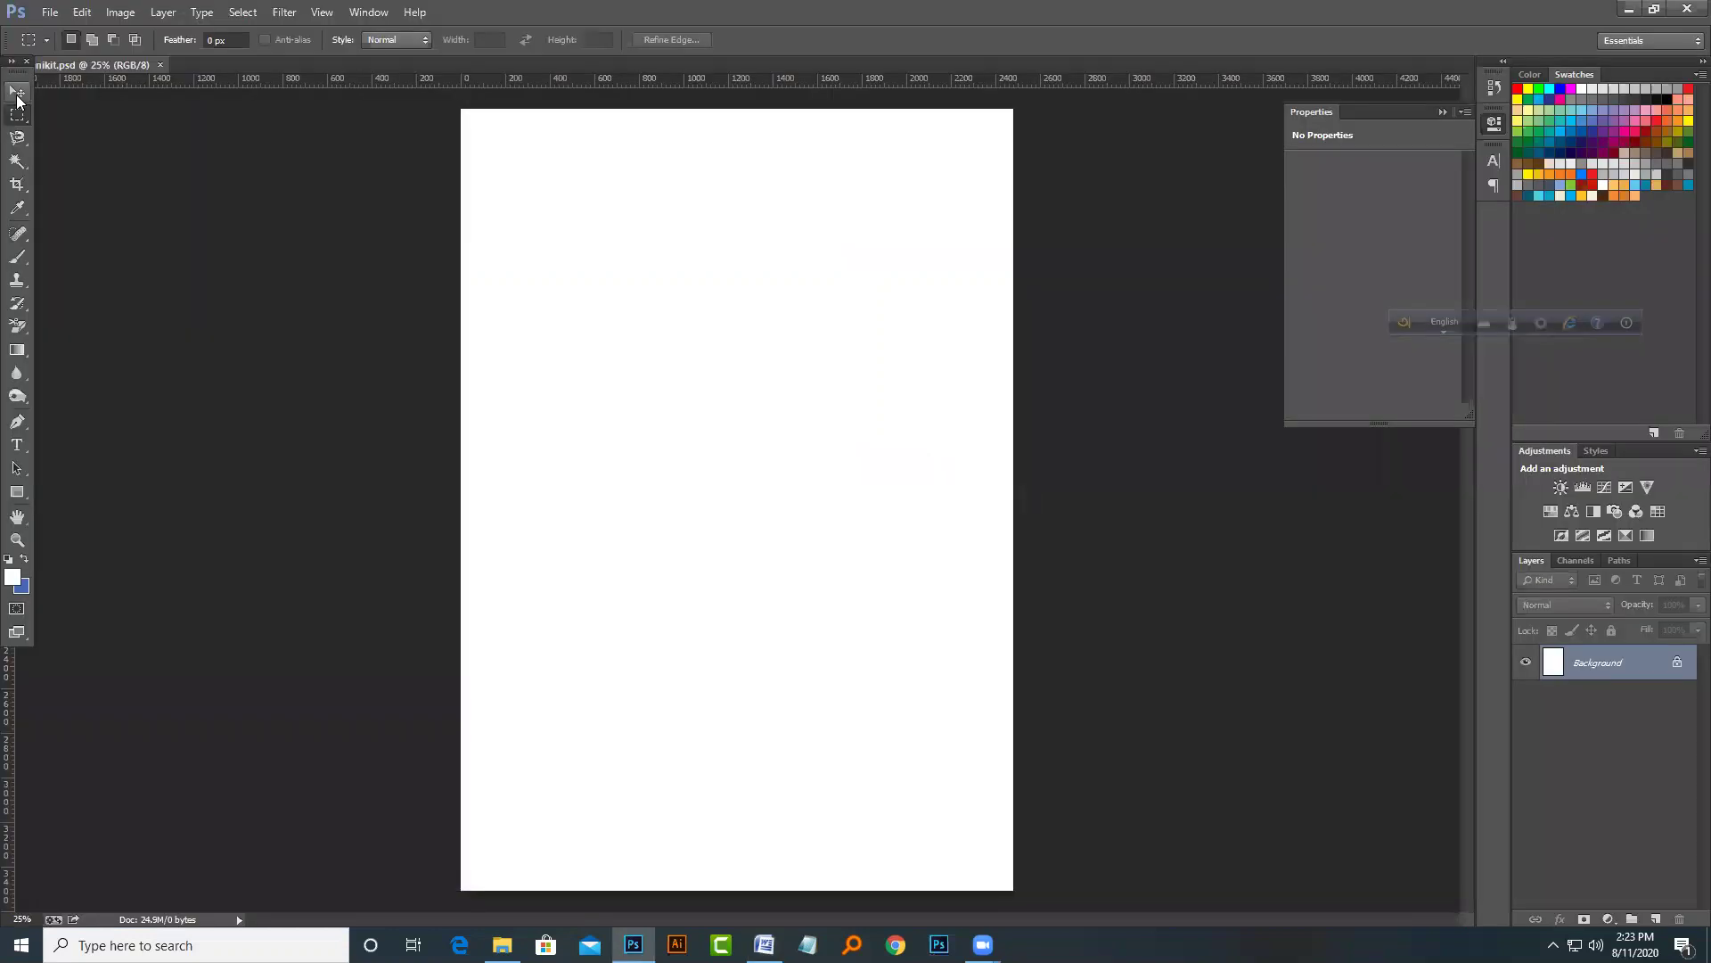
left_click(17, 491)
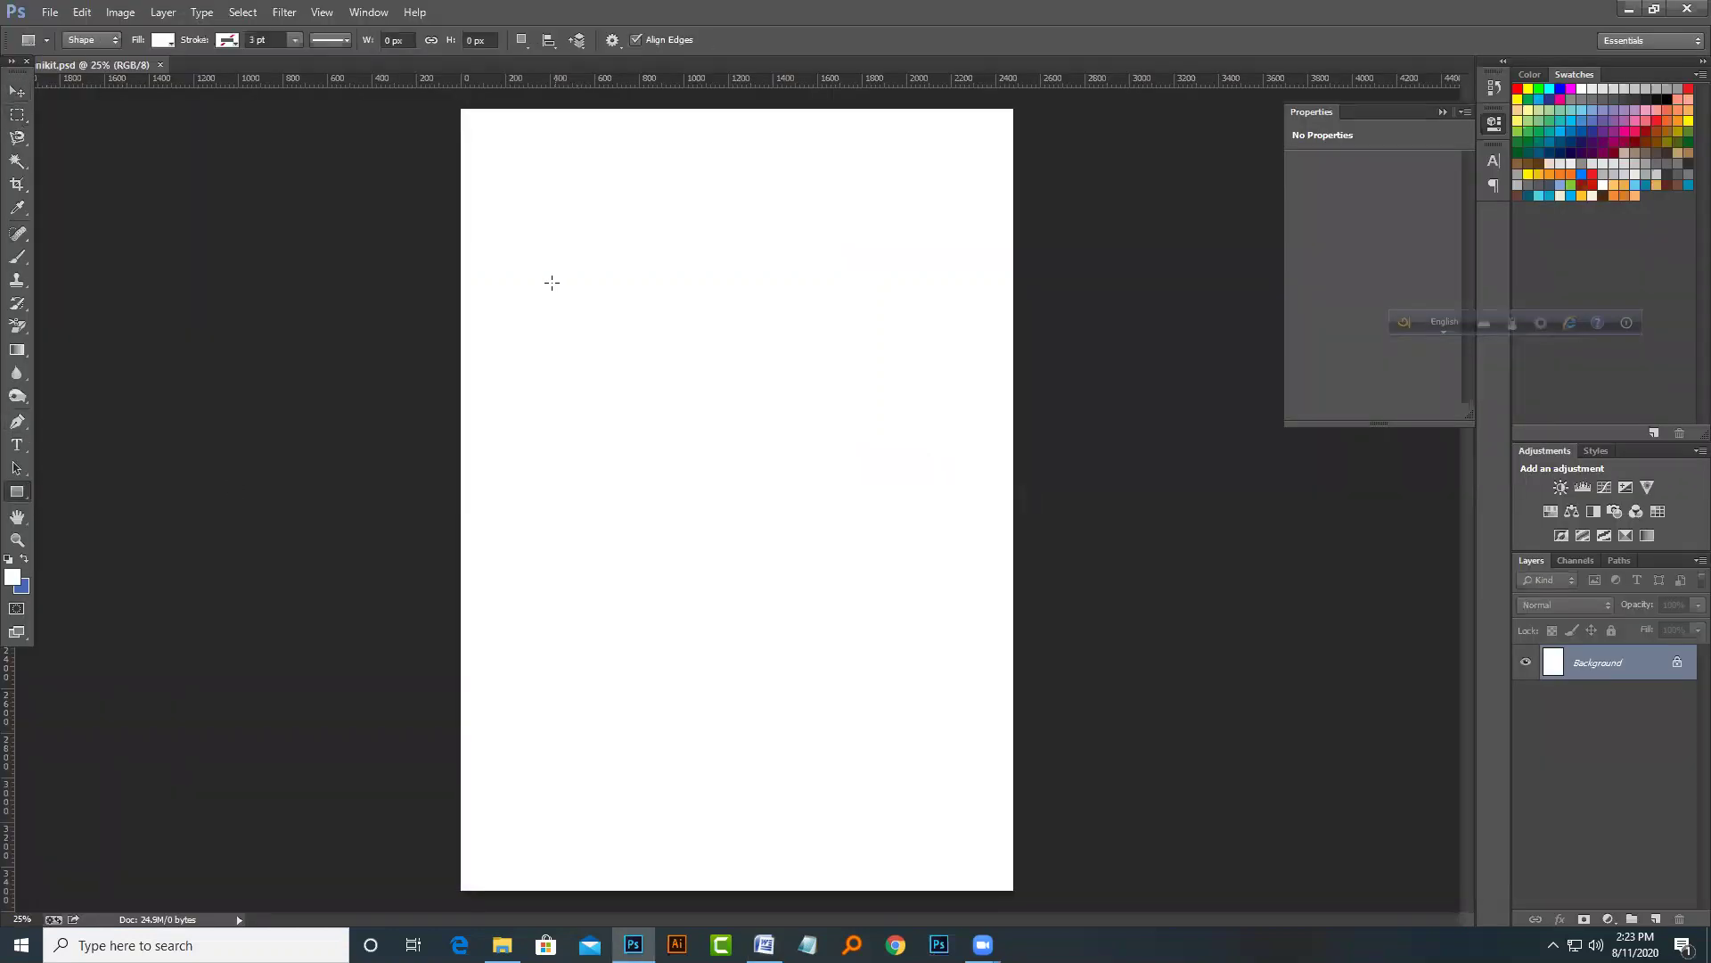
left_click_drag(552, 283, 830, 441)
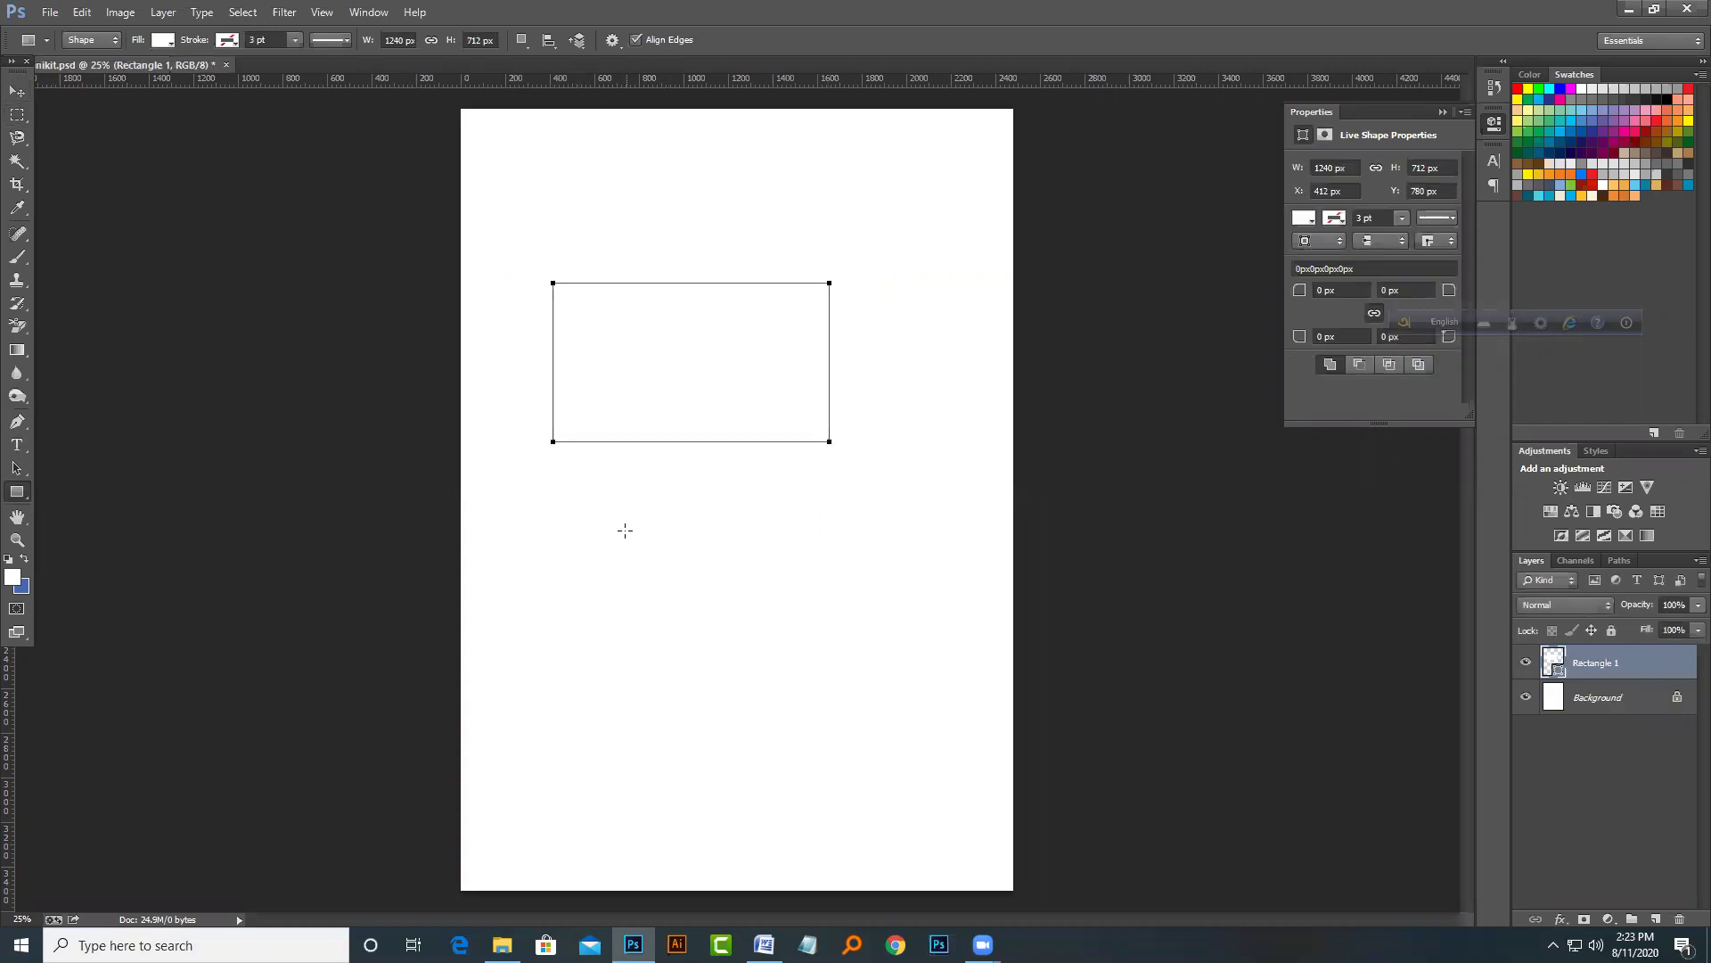
left_click(164, 40)
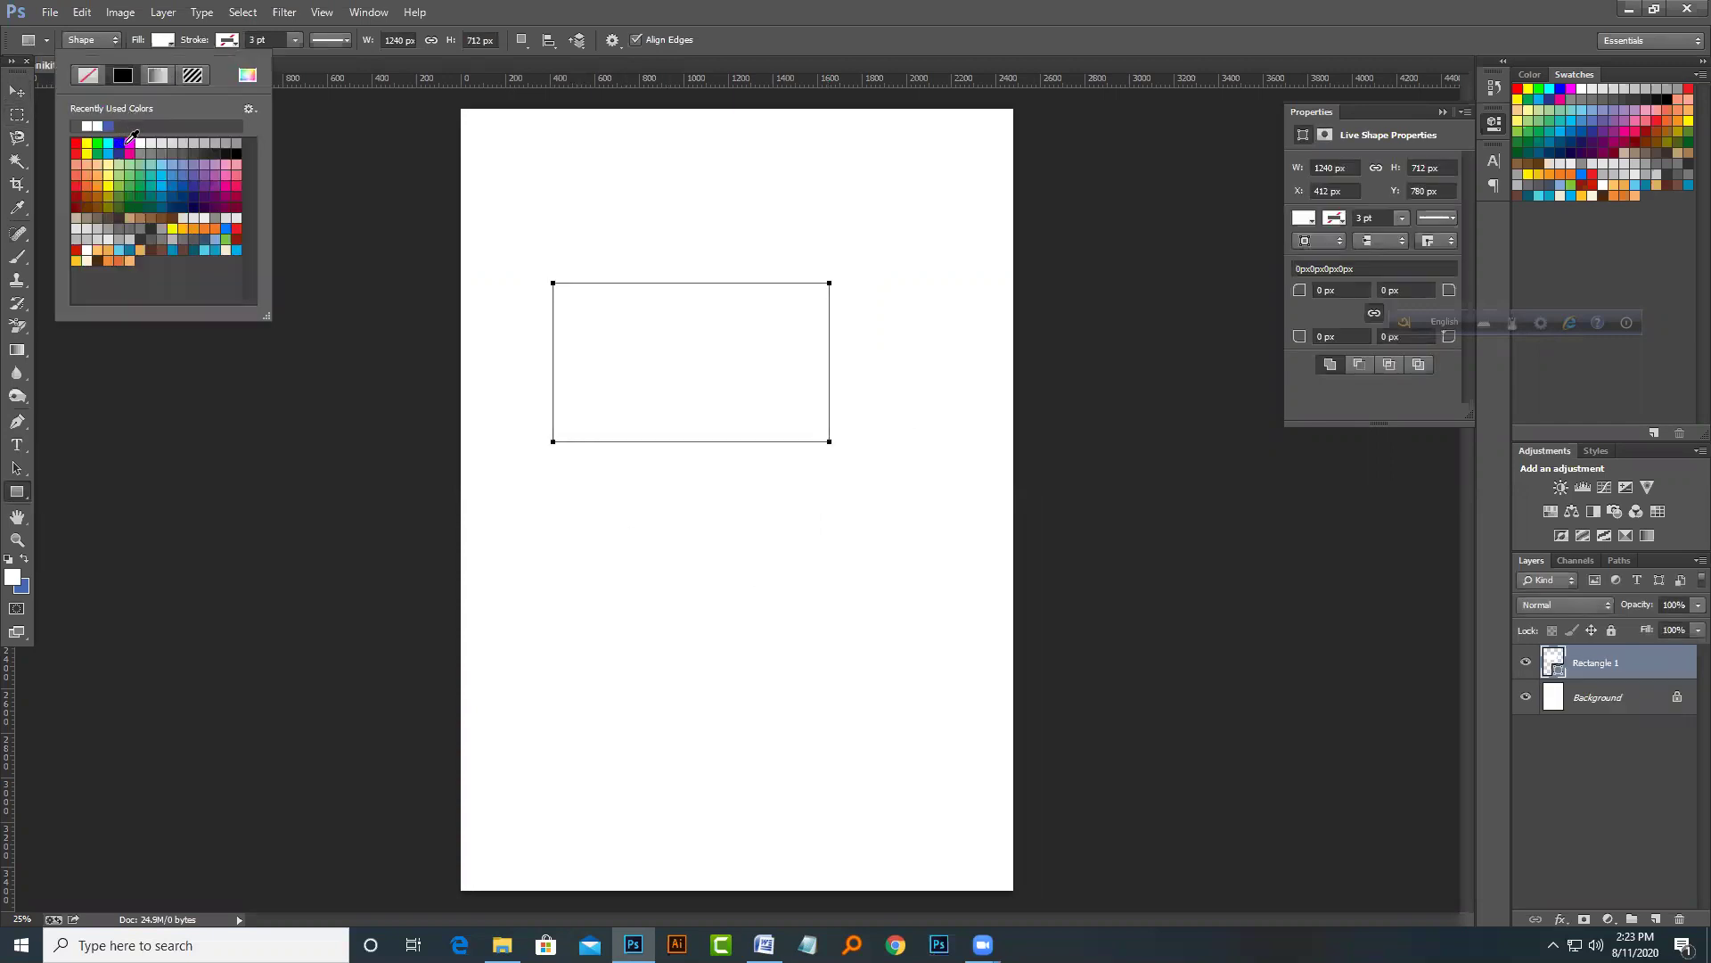
left_click(129, 142)
left_click(16, 90)
Step: Draw a three-sided polygon triangle below the rectangle and a circle at lower right
left_click(17, 491)
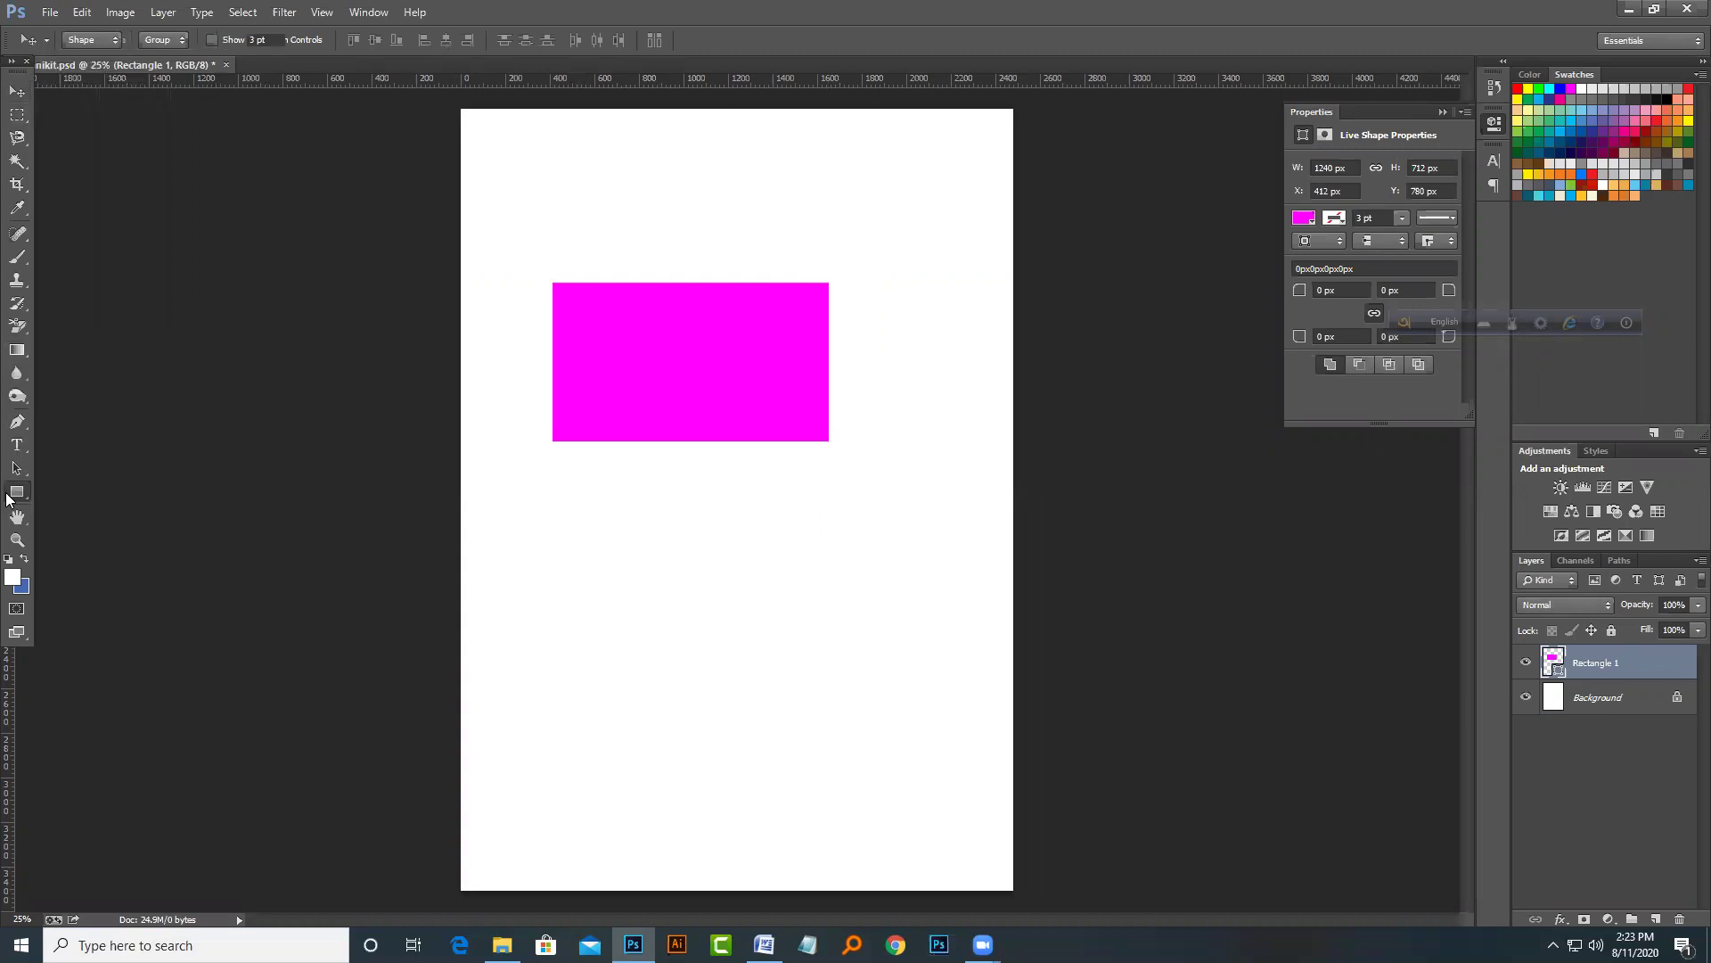
left_click(96, 538)
left_click_drag(561, 566, 657, 609)
left_click(17, 491)
left_click(60, 520)
left_click_drag(815, 552, 972, 711)
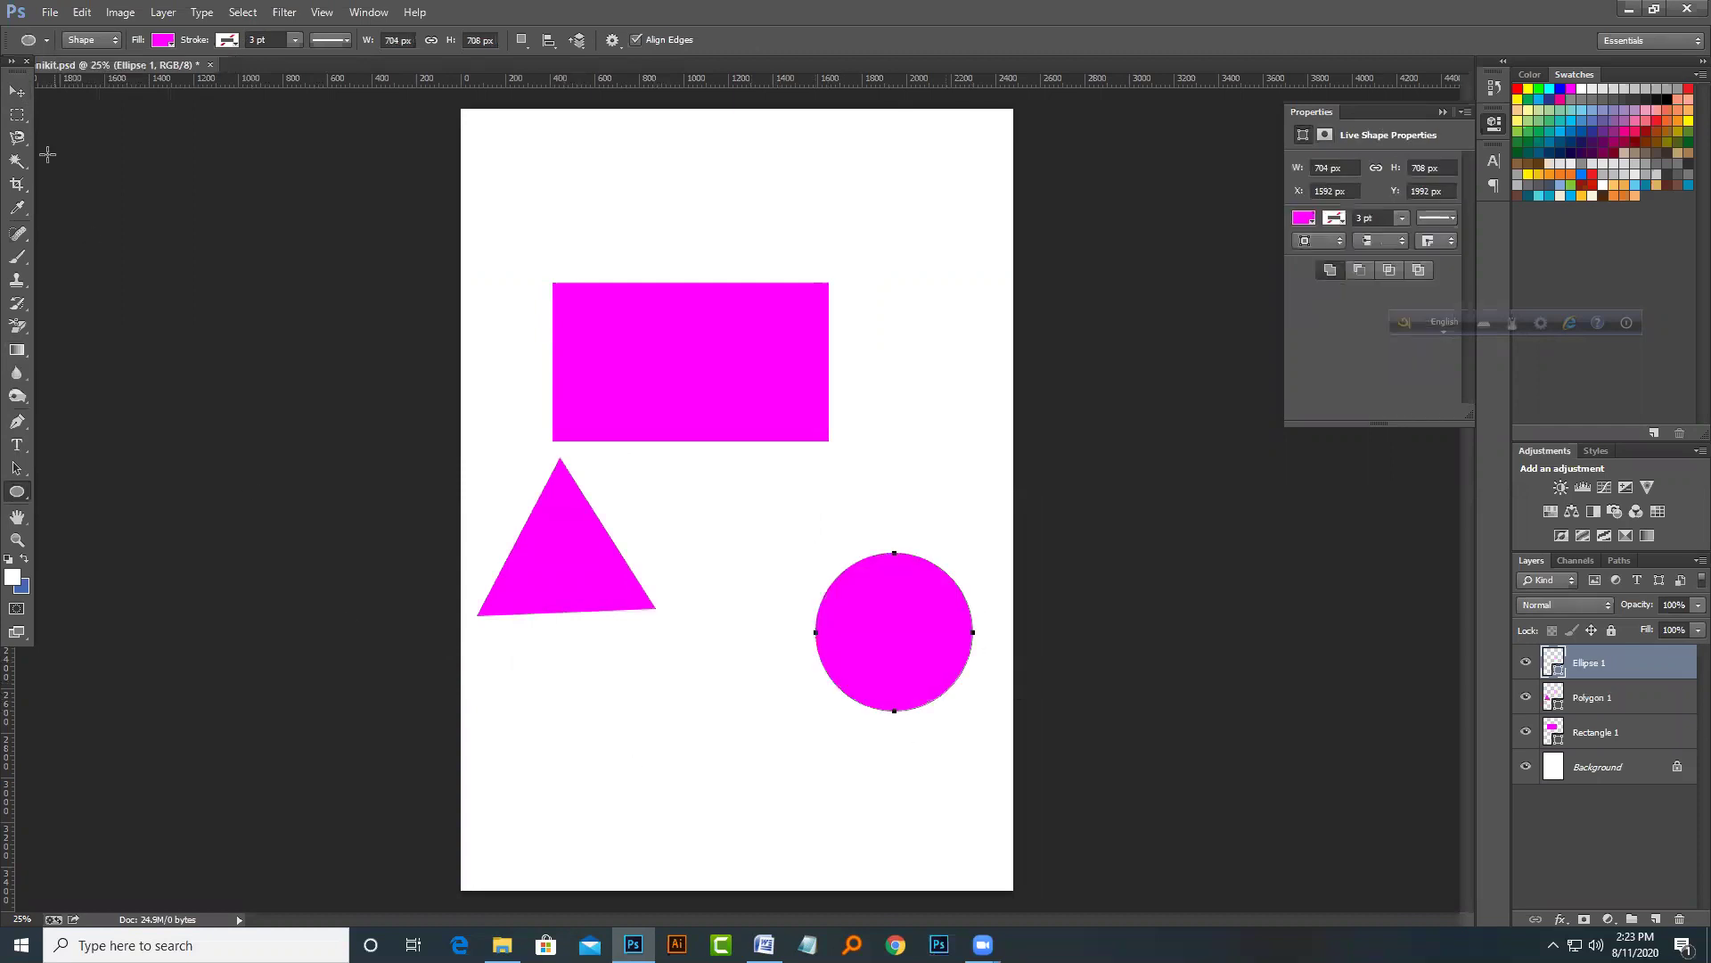
Step: Reposition the rectangle, triangle and circle around the page with the Move tool
left_click(17, 91)
left_click_drag(690, 383, 824, 270)
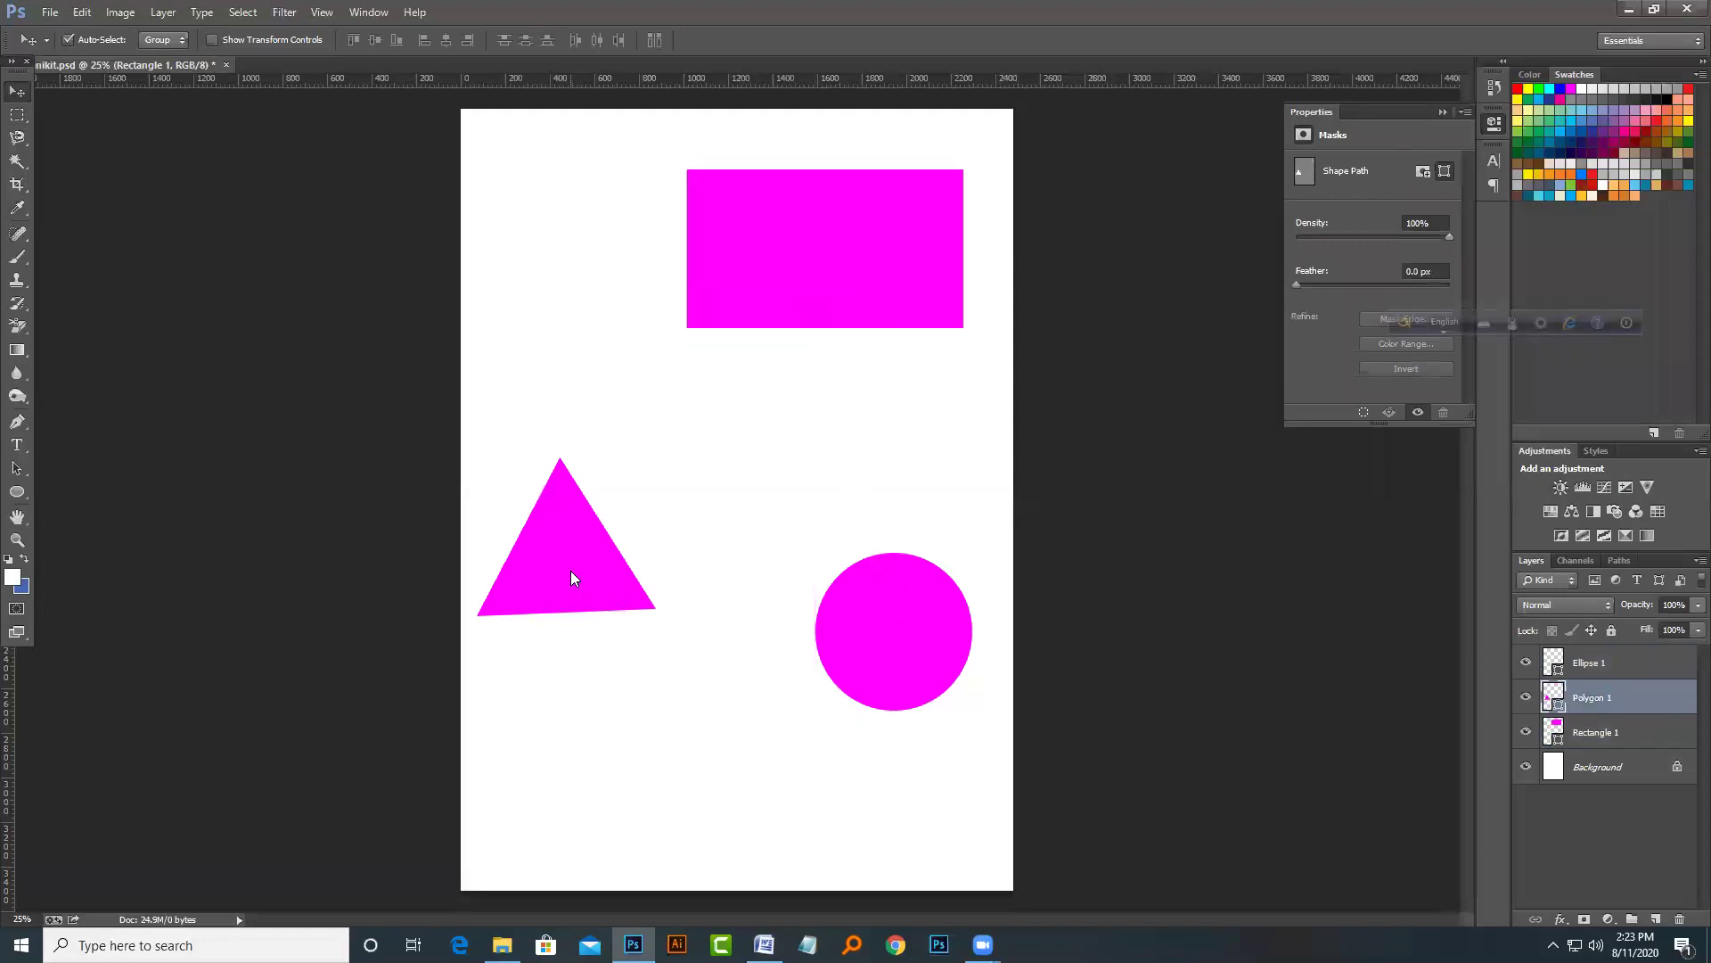
left_click_drag(568, 577, 593, 410)
left_click(903, 658)
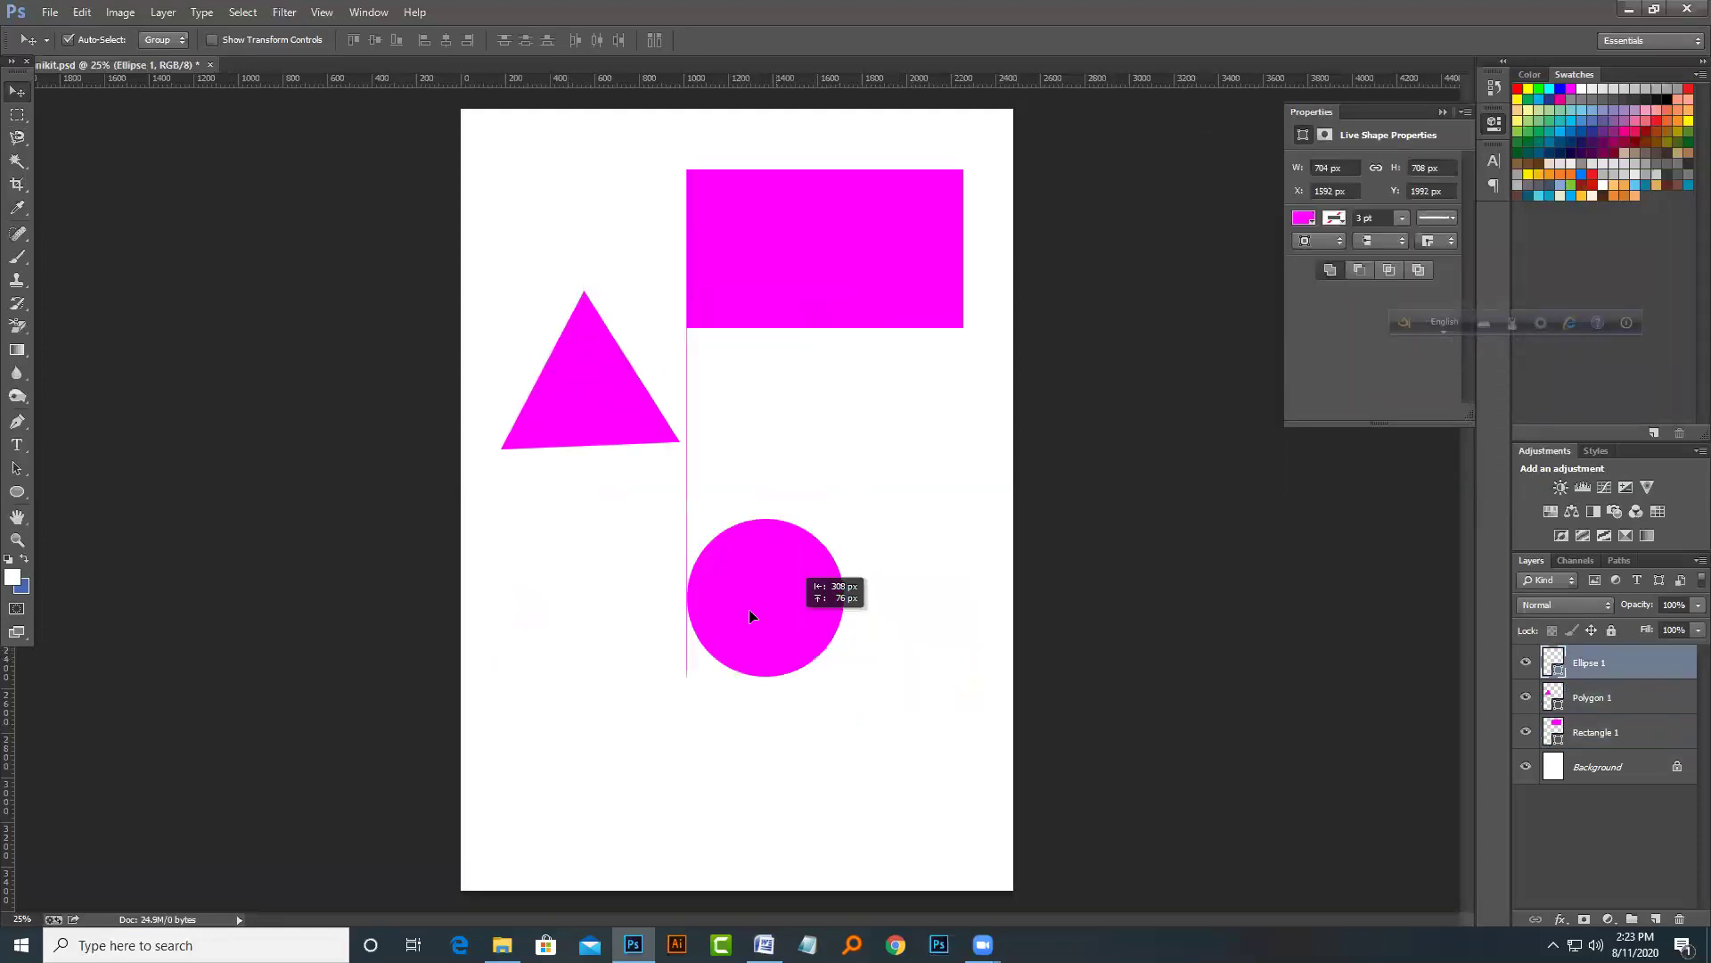
left_click_drag(905, 654, 738, 611)
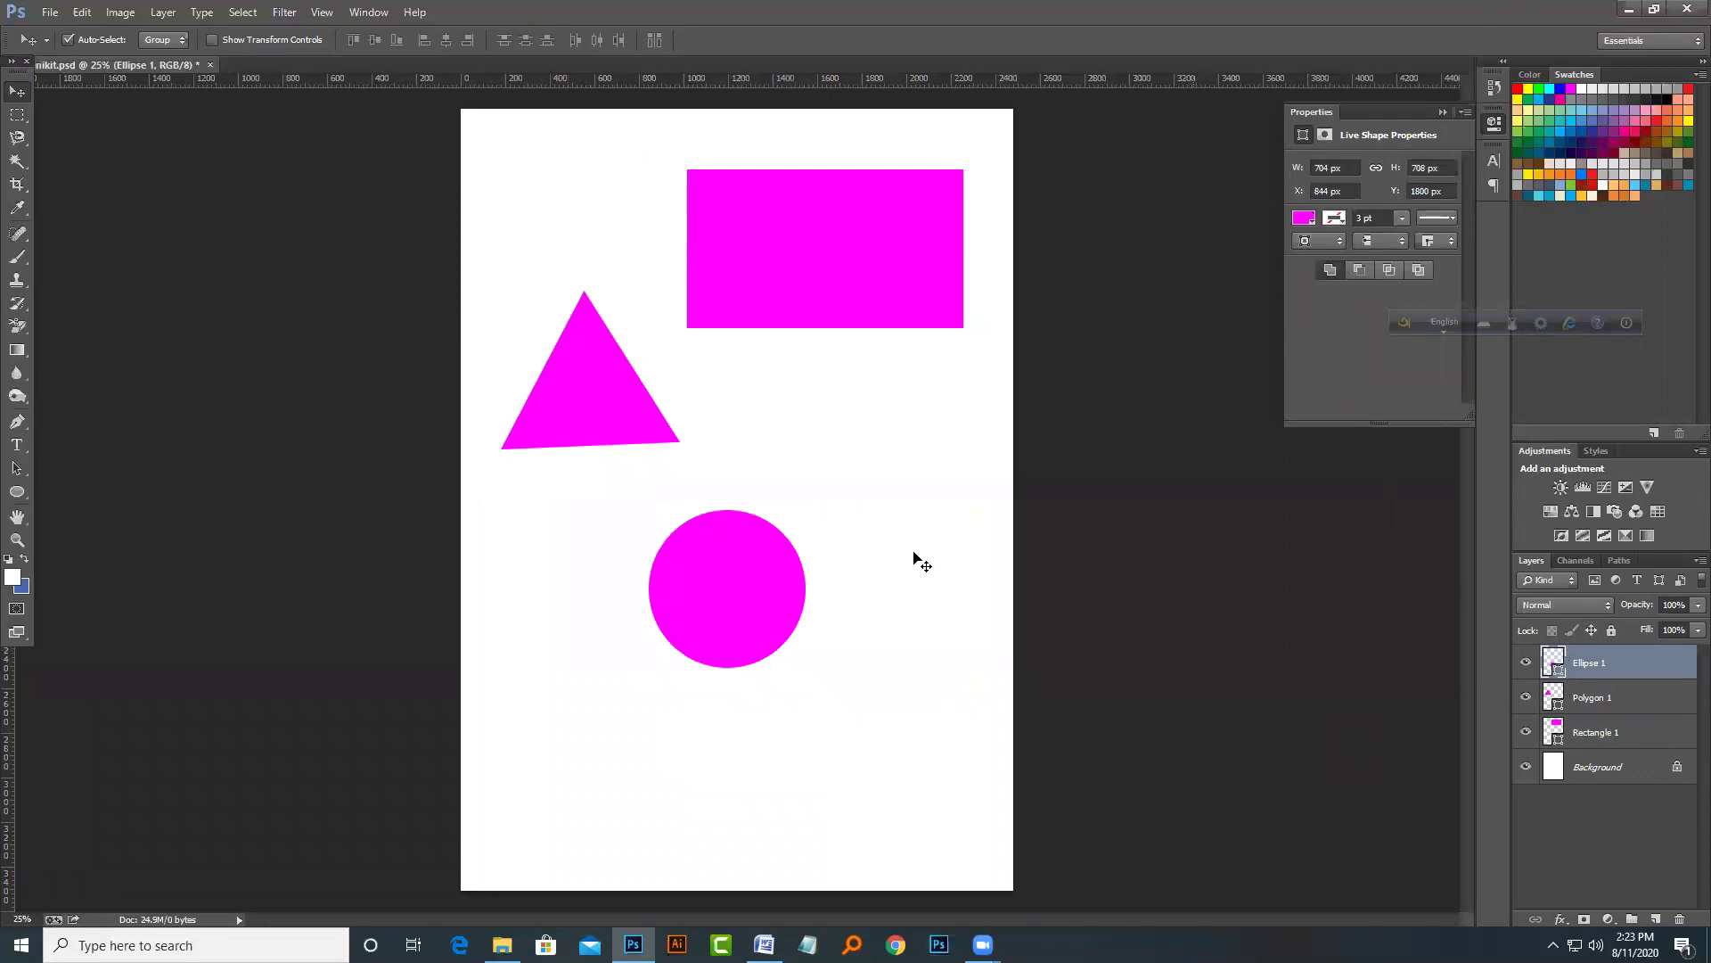
left_click_drag(813, 279, 820, 309)
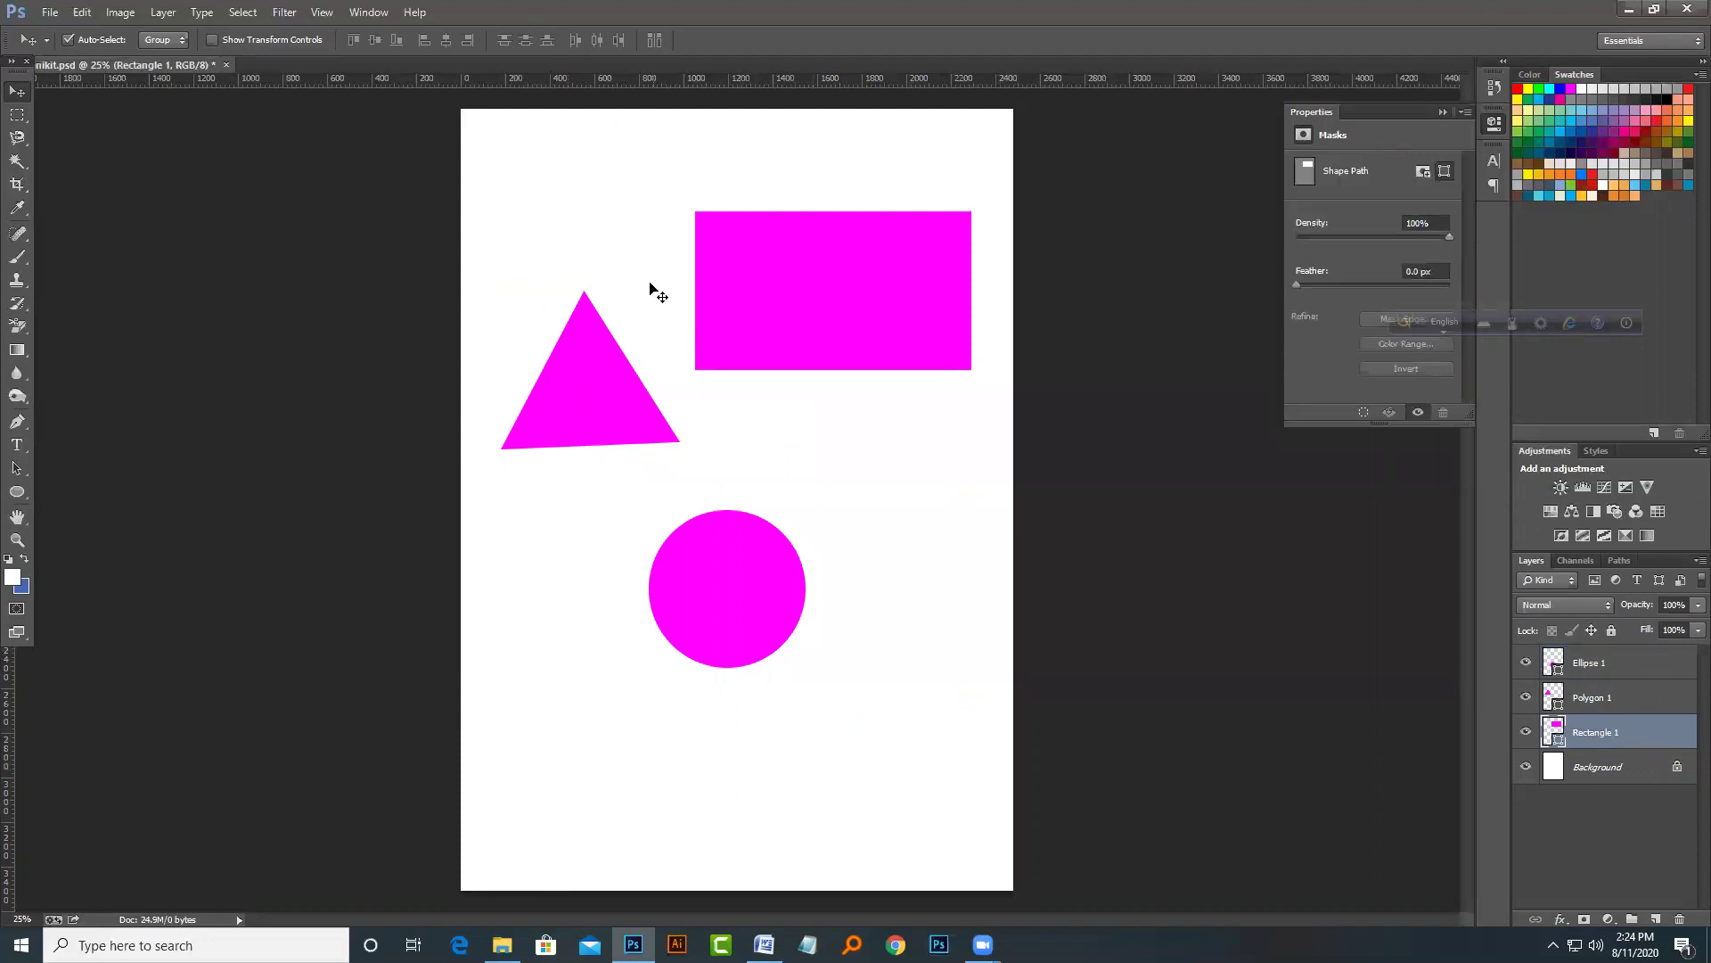
left_click_drag(595, 378, 593, 369)
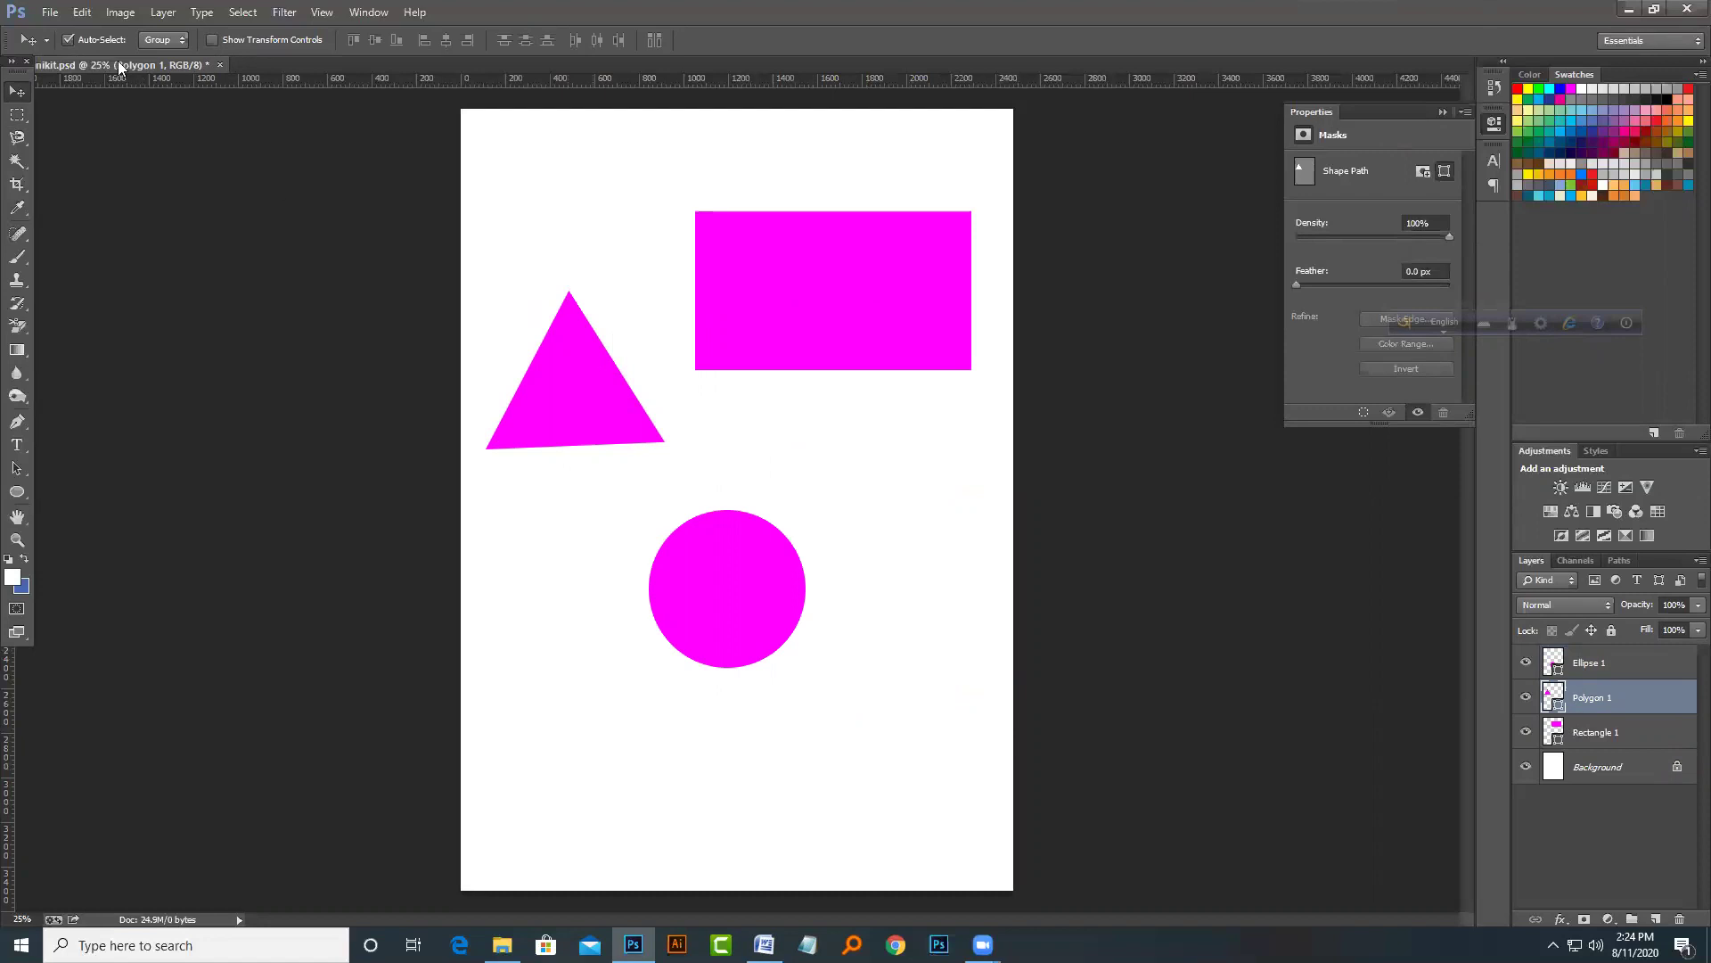
Step: Turn off Auto-Select to fine-tune the triangle against the rectangle, then re-enable and move the rectangle
left_click(68, 40)
left_click_drag(606, 254, 700, 286)
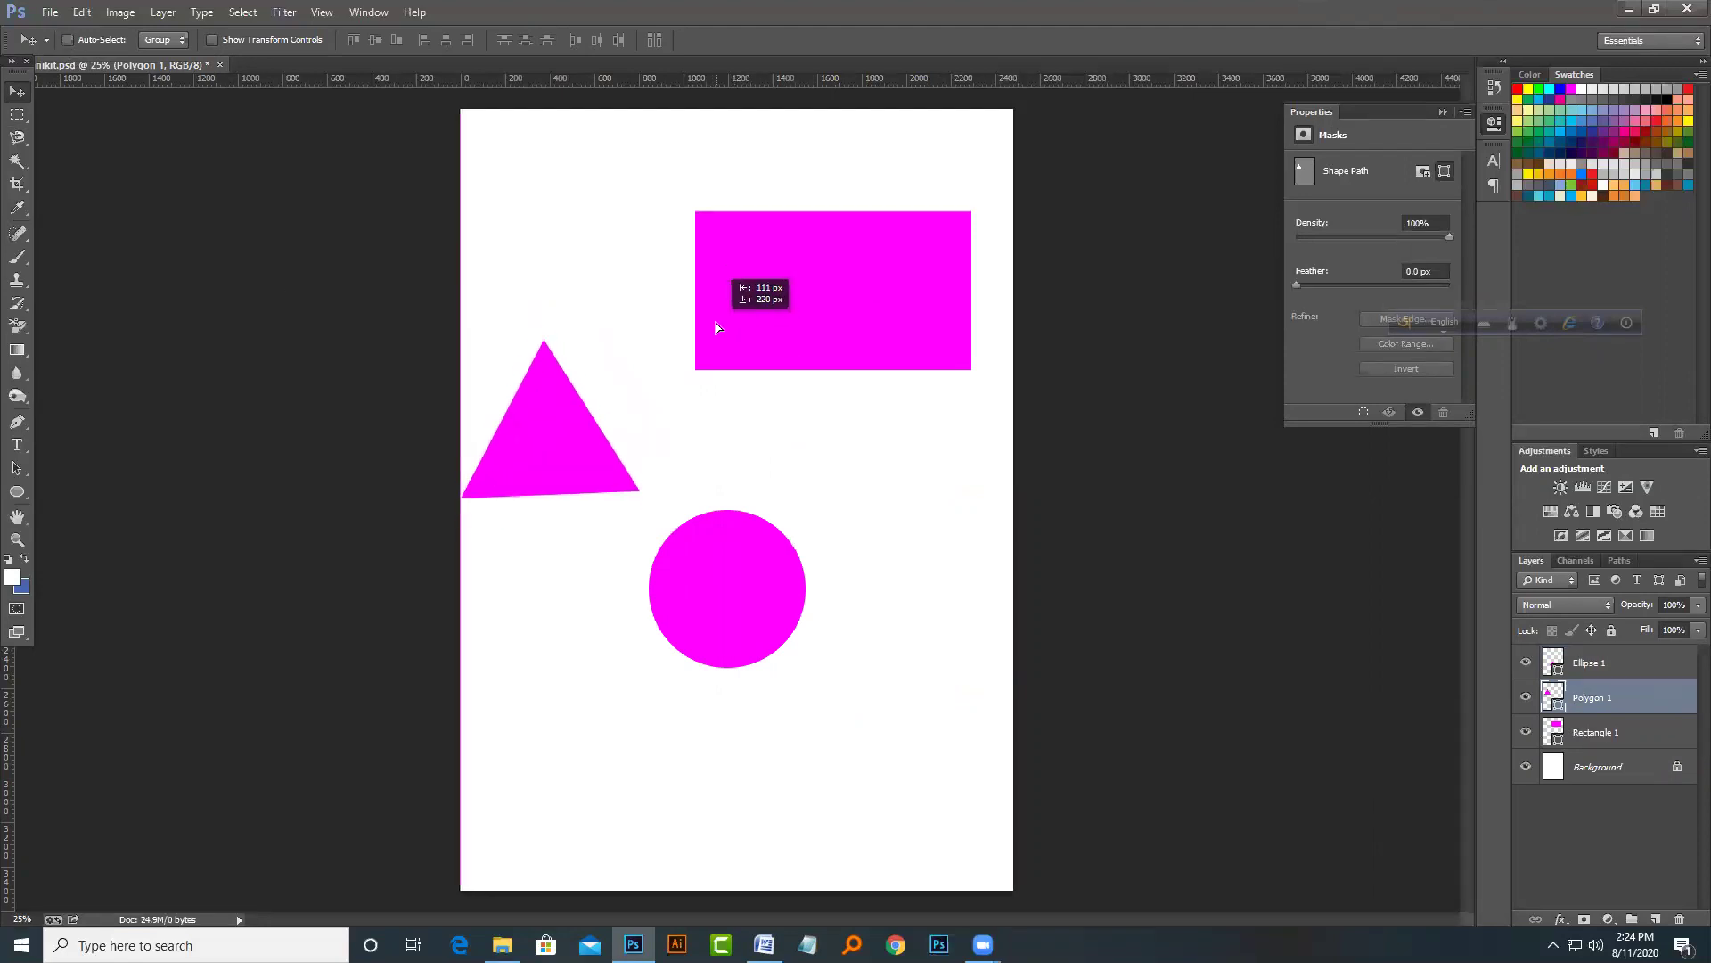
left_click_drag(807, 276, 809, 280)
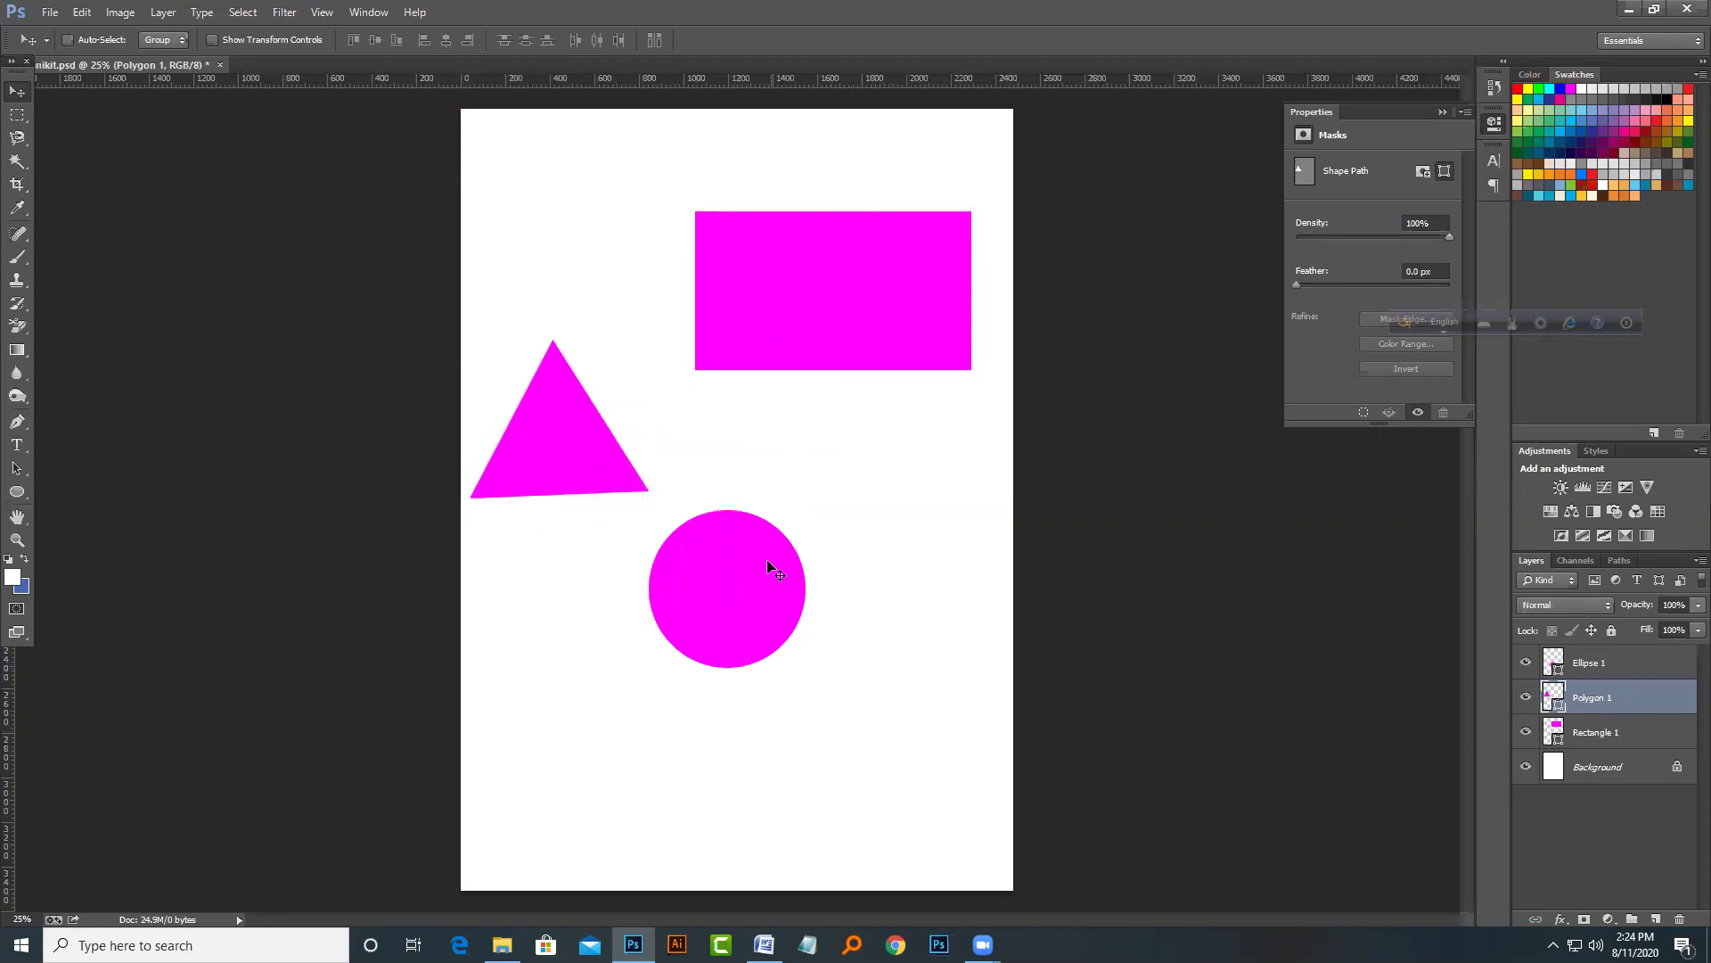
left_click_drag(758, 574, 799, 610)
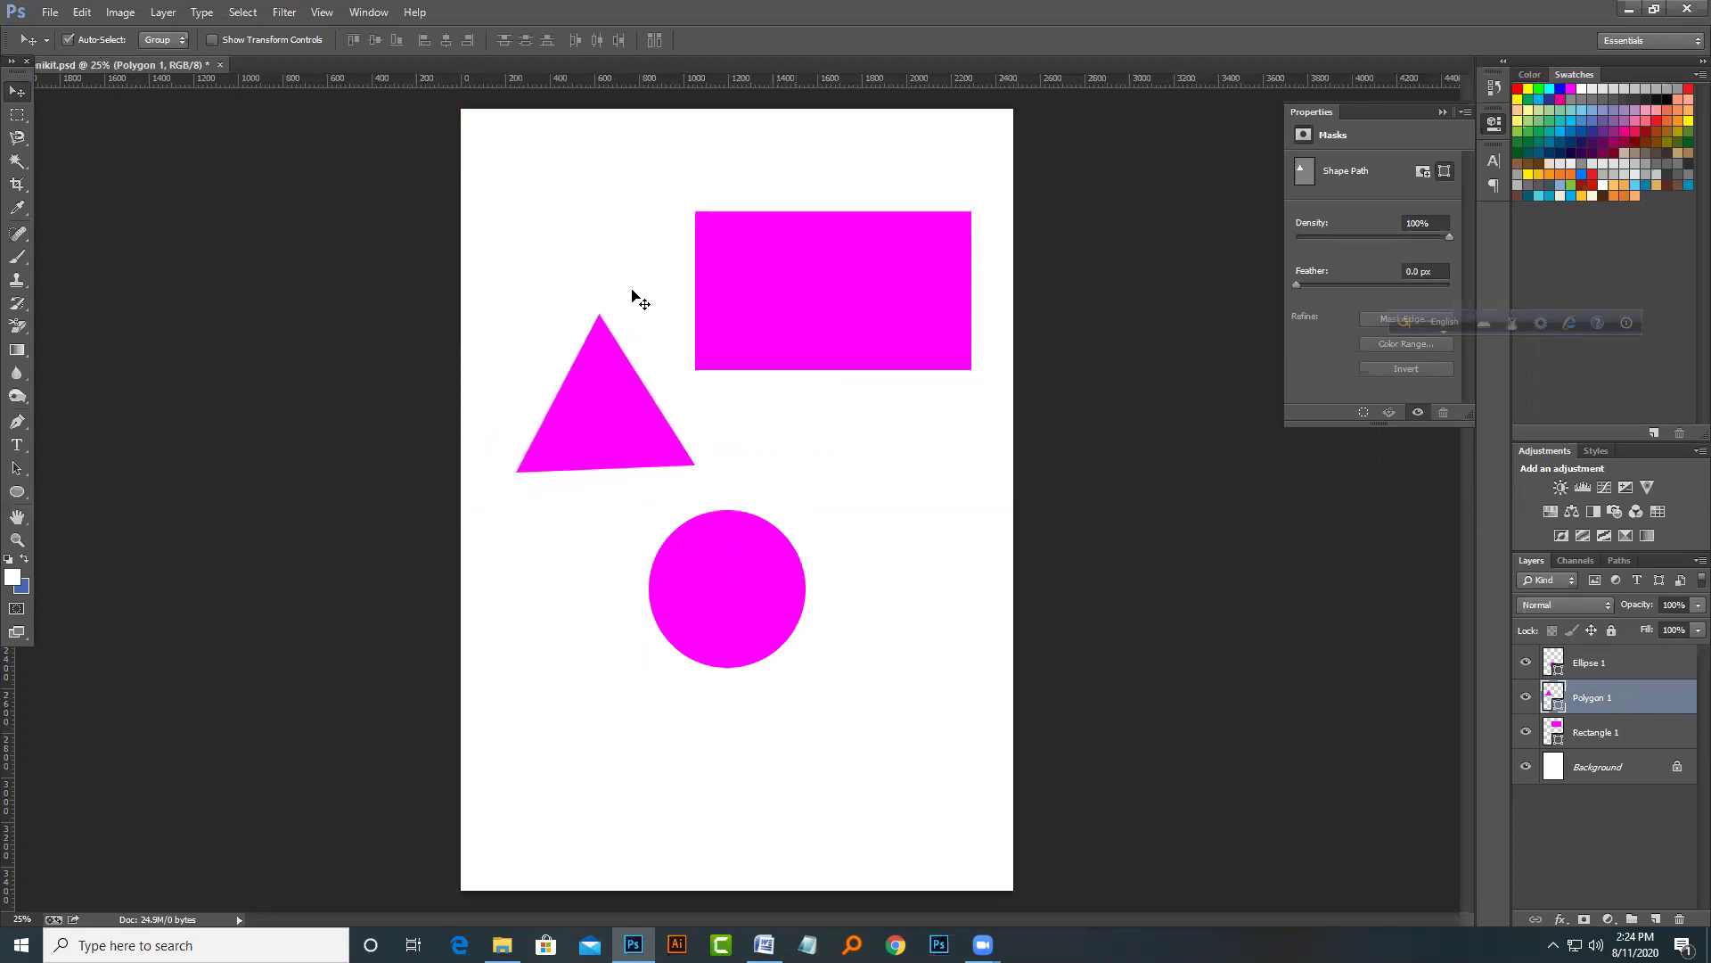
left_click(720, 295, "ctrl")
left_click_drag(722, 298, 747, 419)
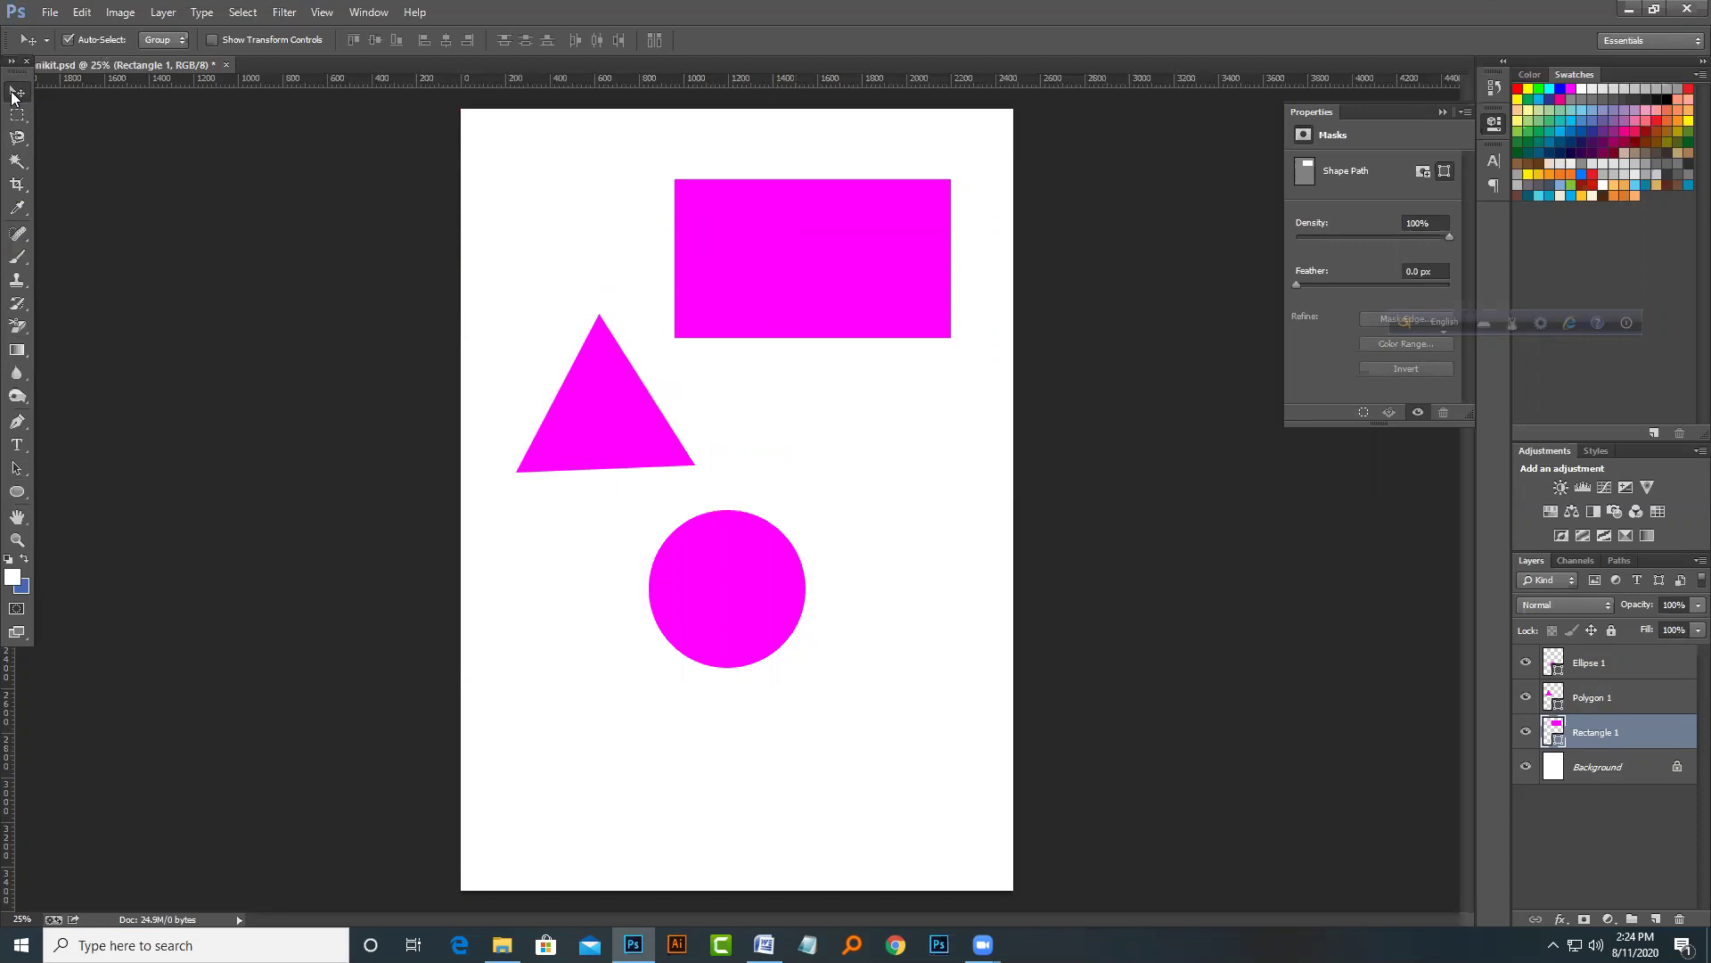
Step: Delete the shape and Background layers, add a white-filled Layer 1, and delete Ellipse 1
key("Delete")
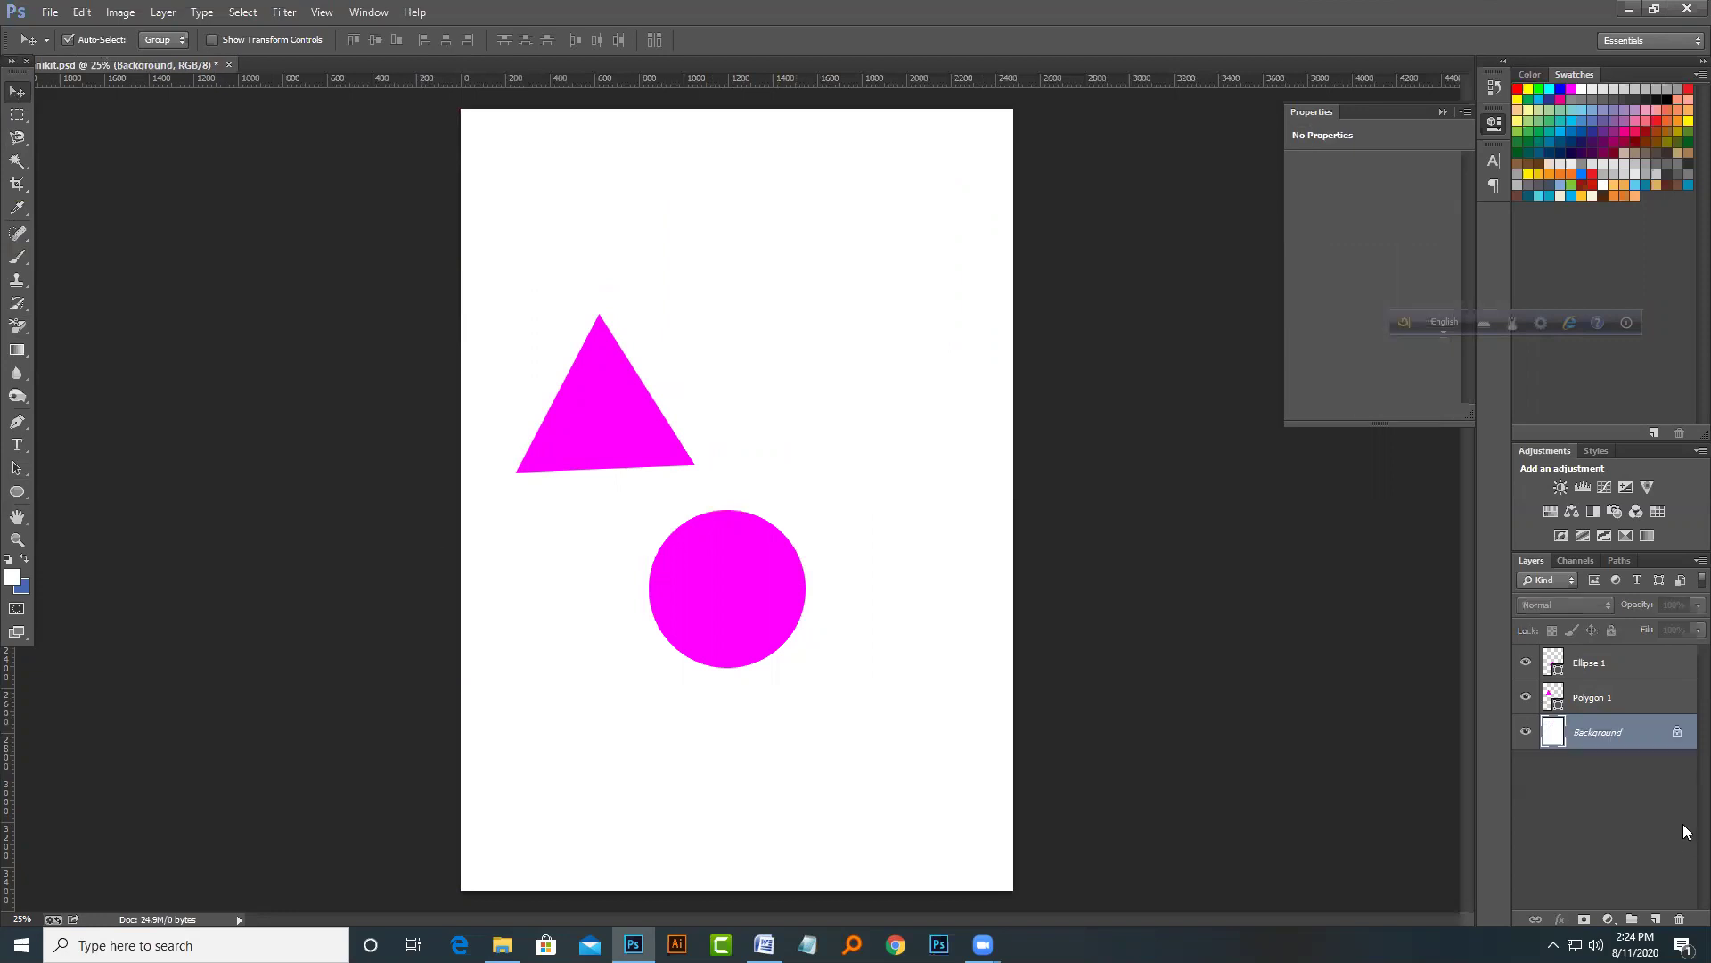
key("Delete")
key("Delete")
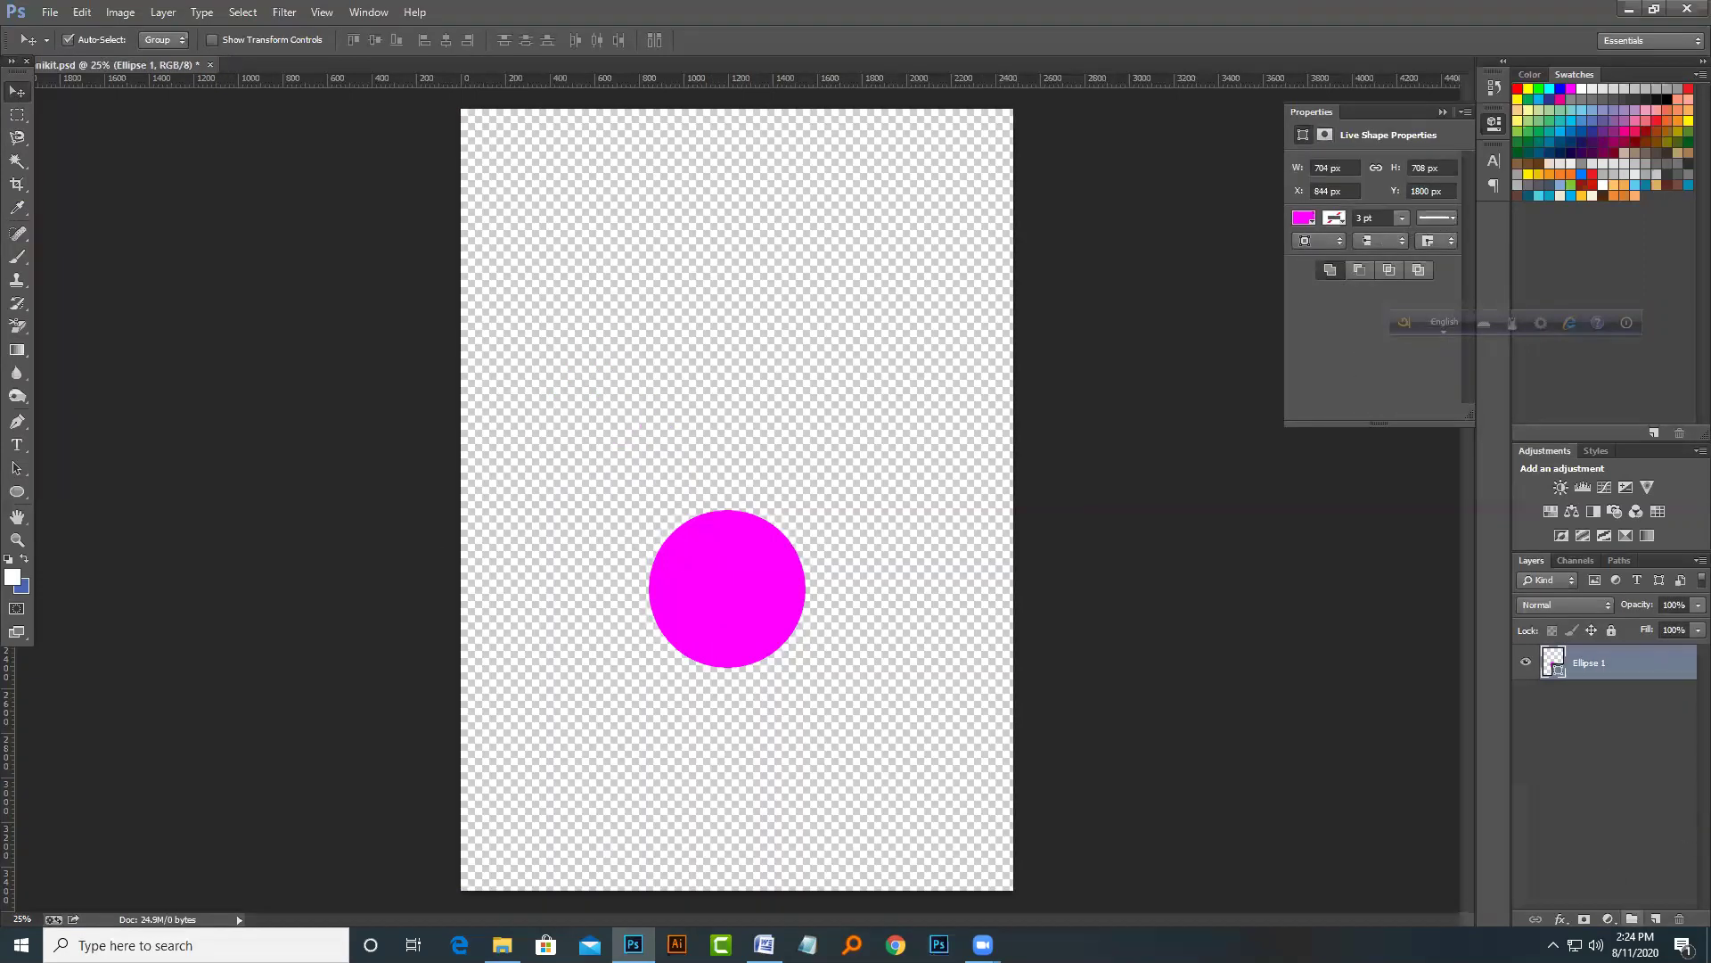
left_click(1656, 918)
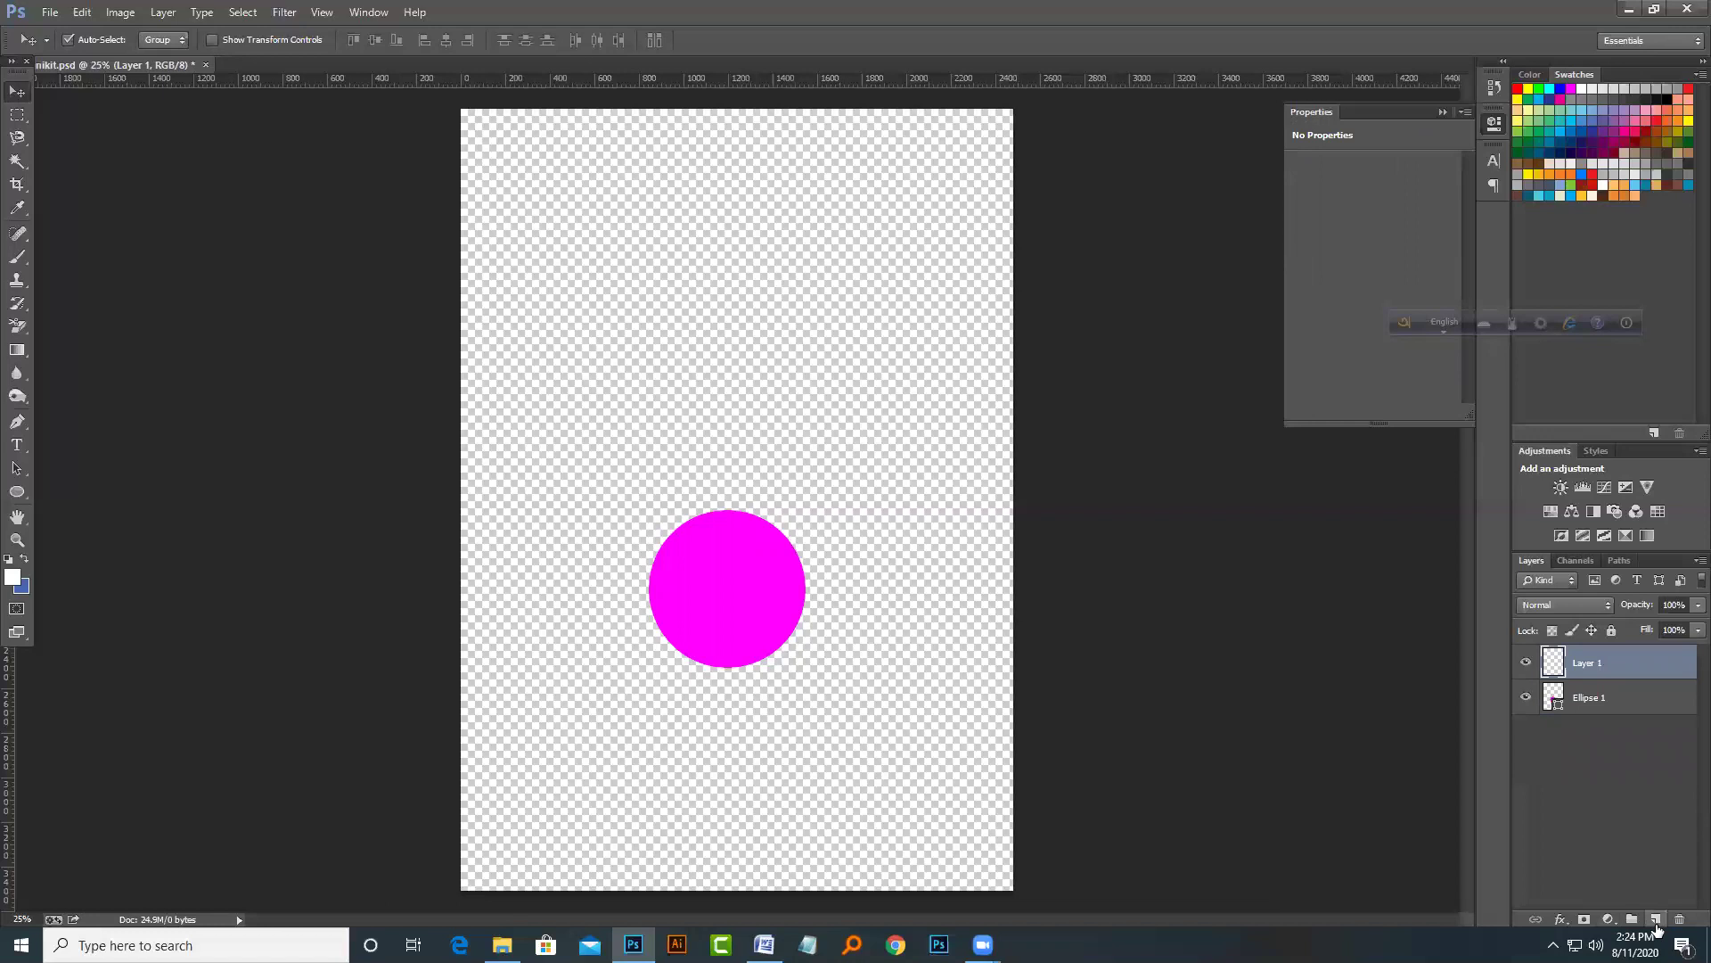
key("ctrl+BackSpace")
key("alt+BackSpace")
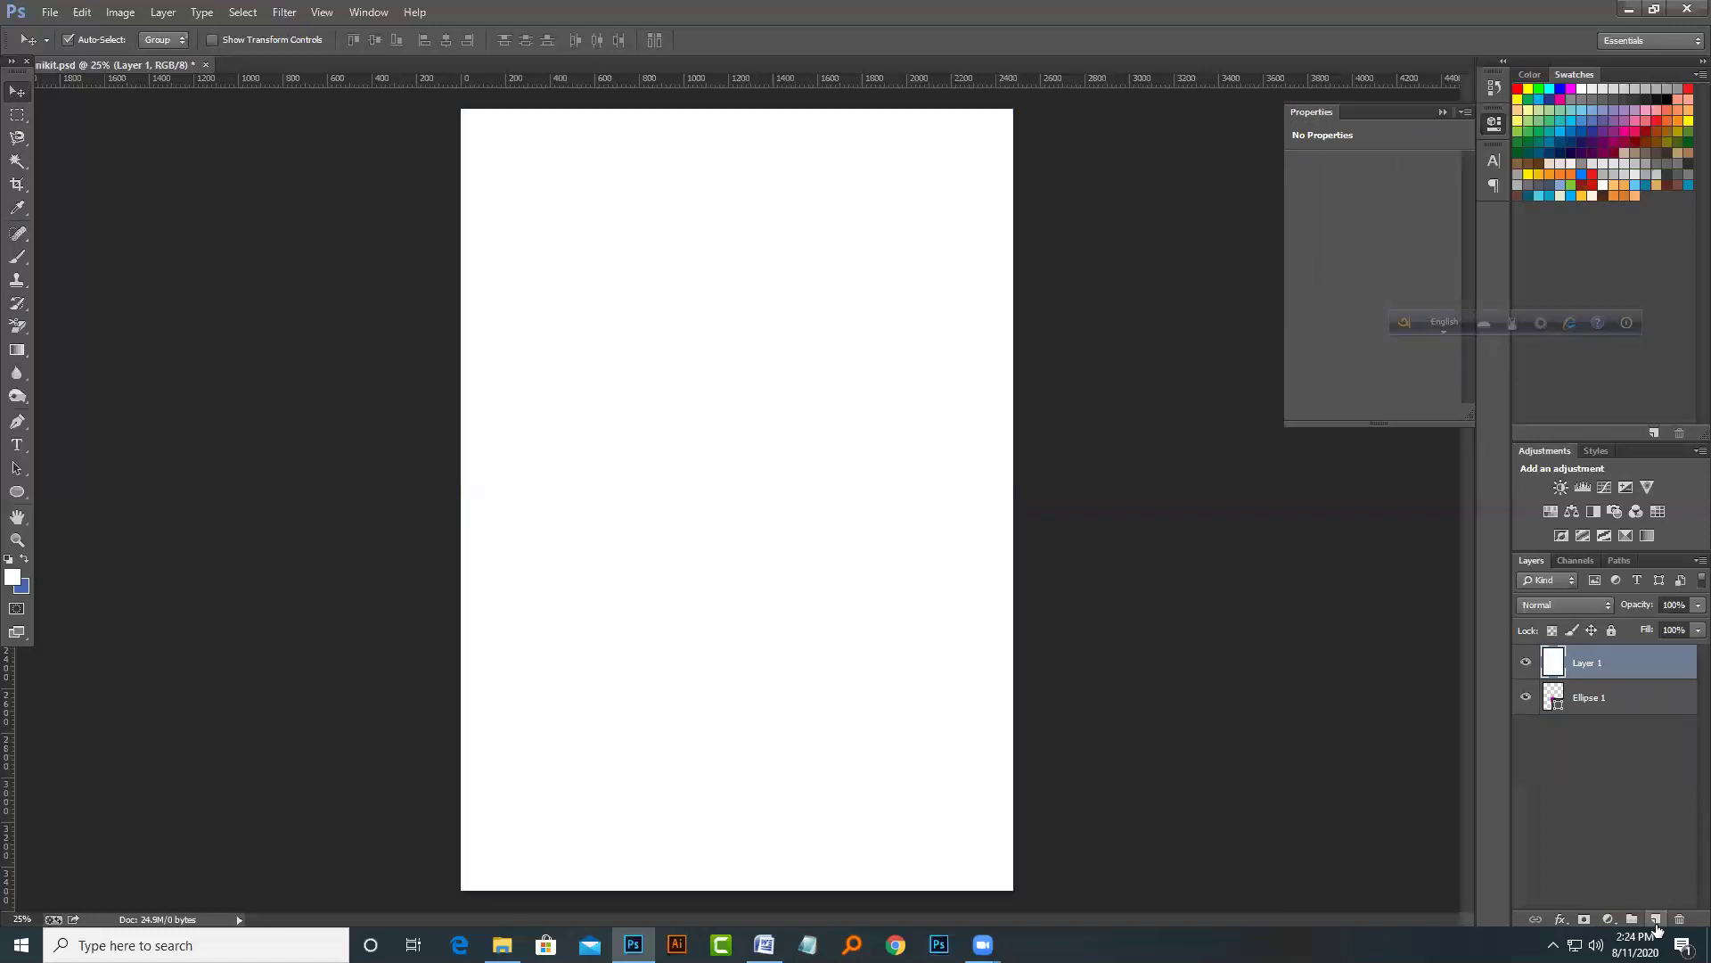
left_click(1635, 695)
key("Delete")
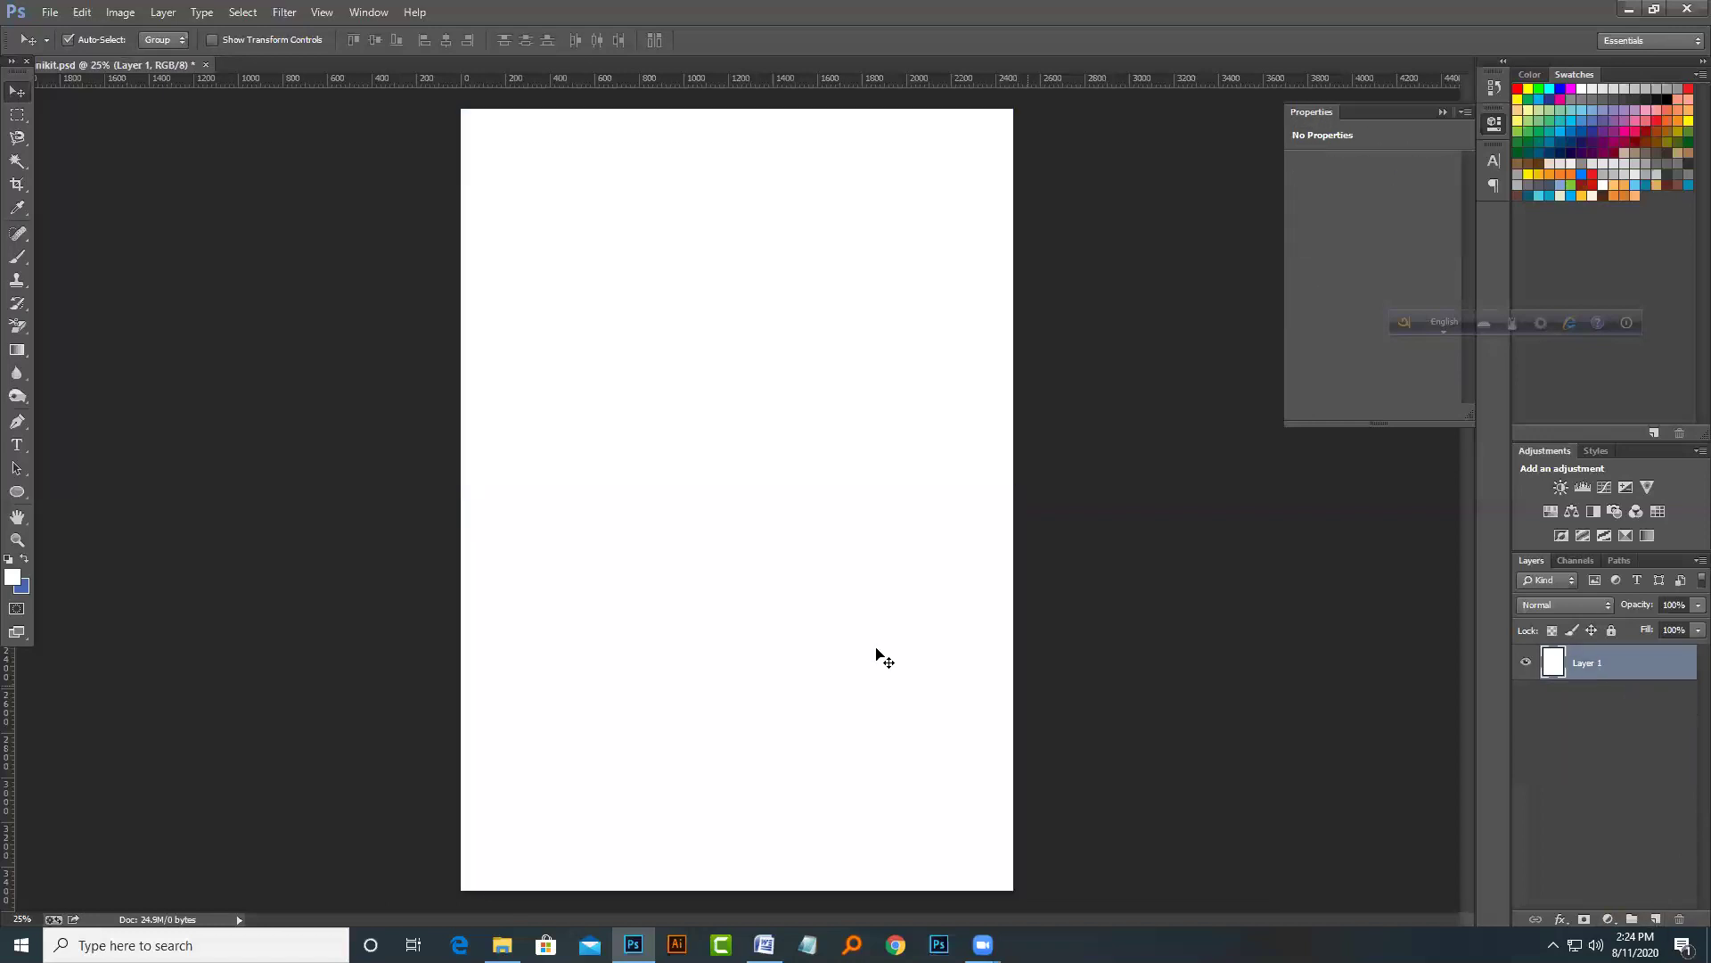
Step: Make a rectangular marquee selection near the top, move it down, then undo the move
left_click(17, 115)
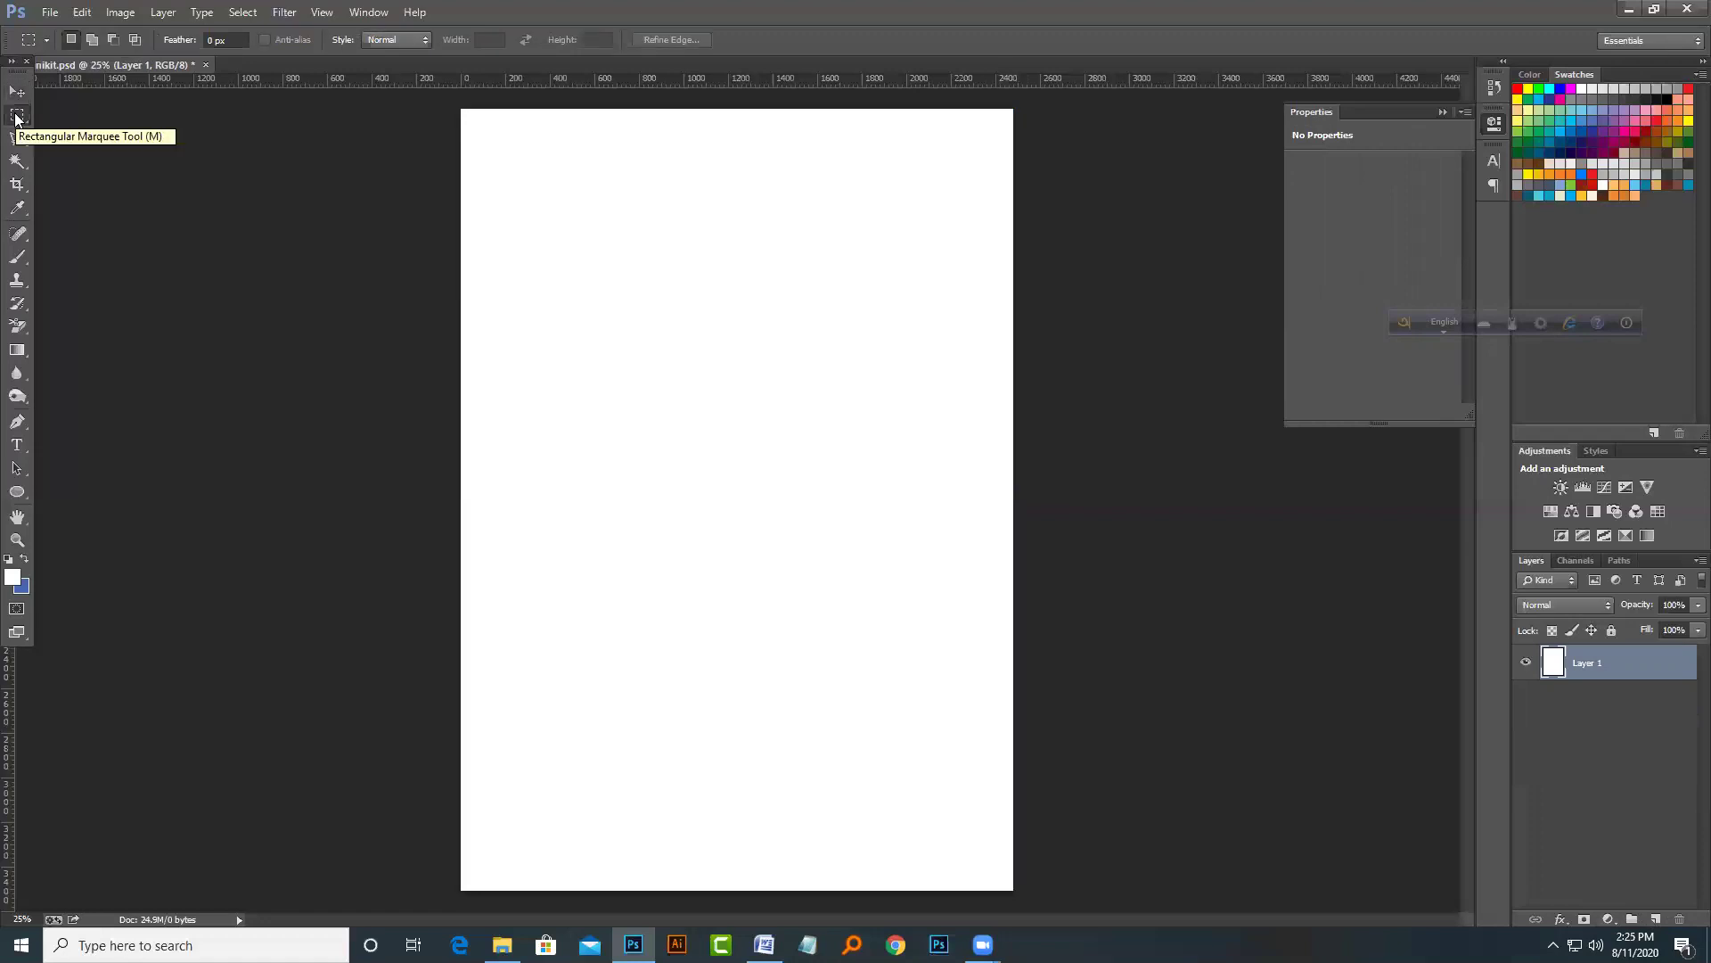
right_click(17, 115)
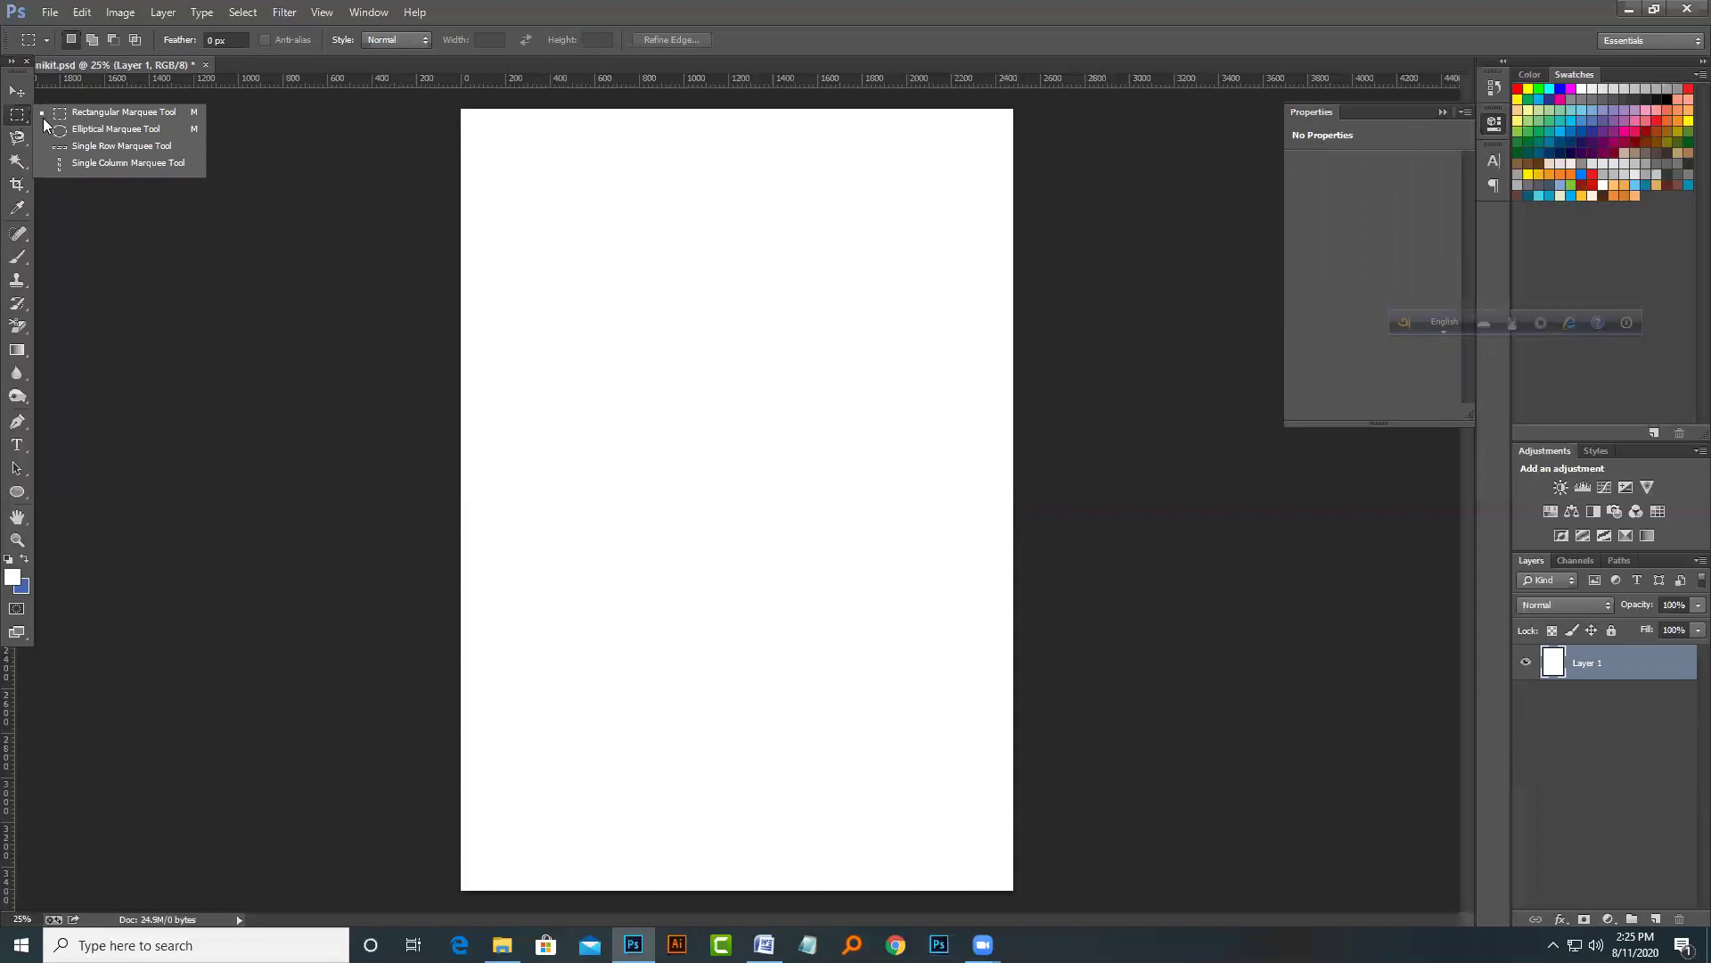
left_click(67, 114)
right_click(17, 116)
left_click(13, 125)
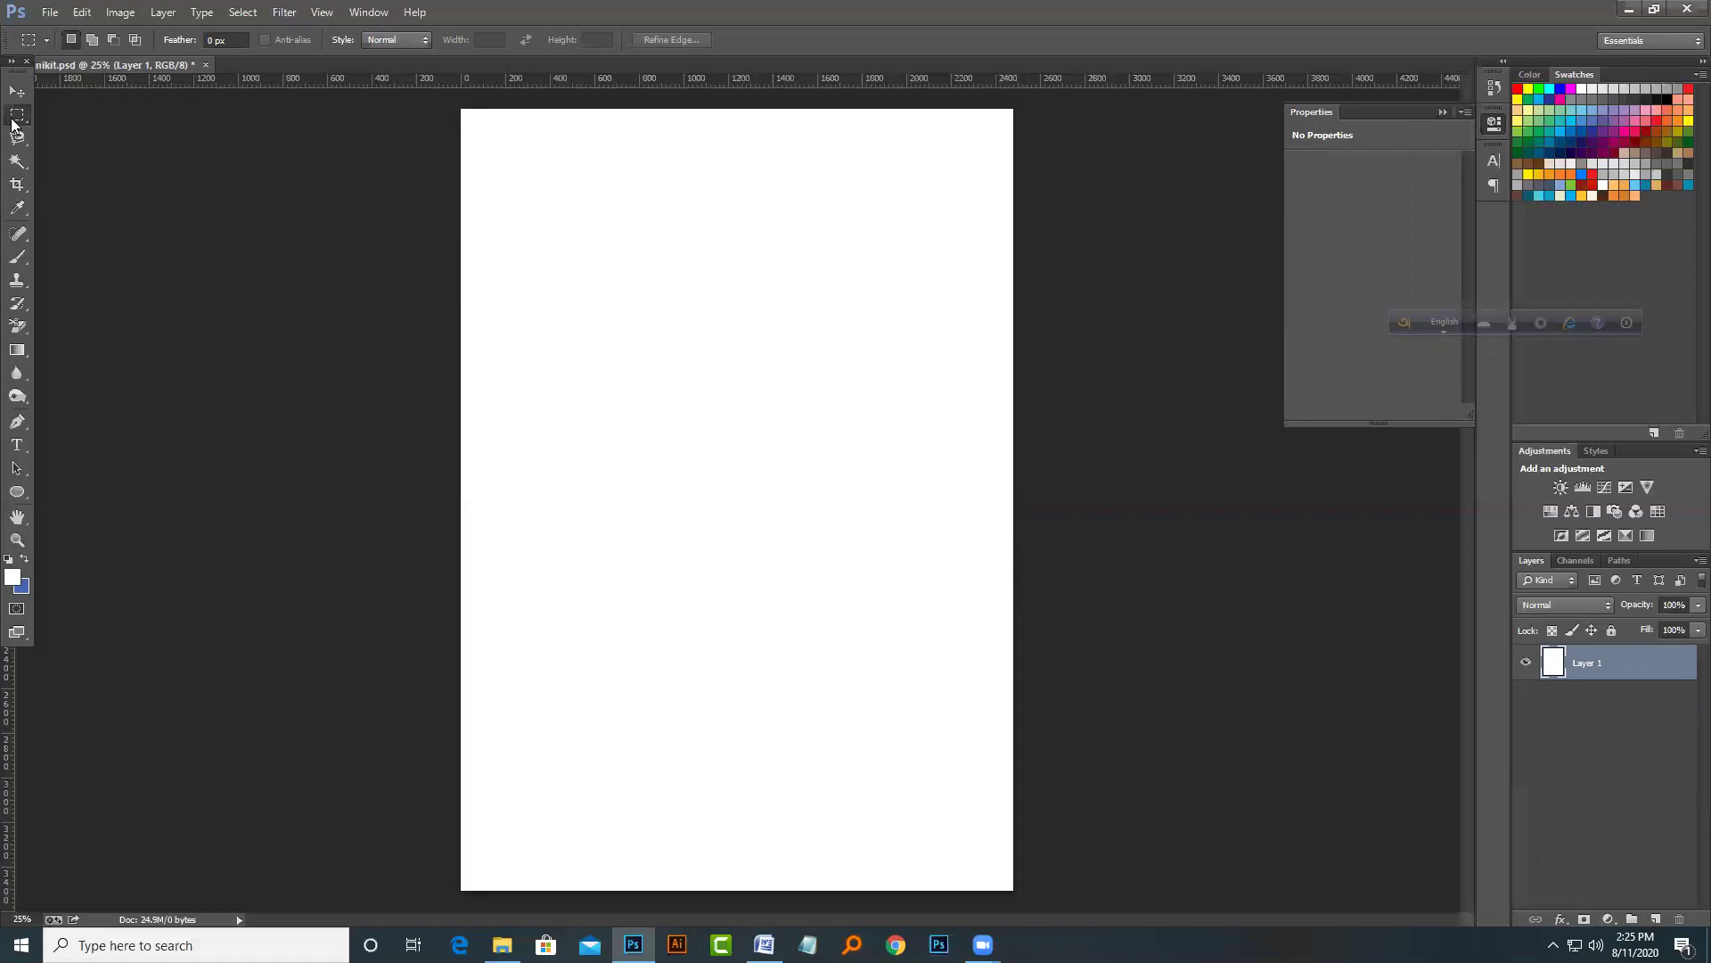
left_click_drag(546, 205, 776, 363)
left_click(17, 91)
mouse_move(720, 356)
left_mouse_down()
mouse_move(722, 423)
mouse_move(705, 381)
left_mouse_up()
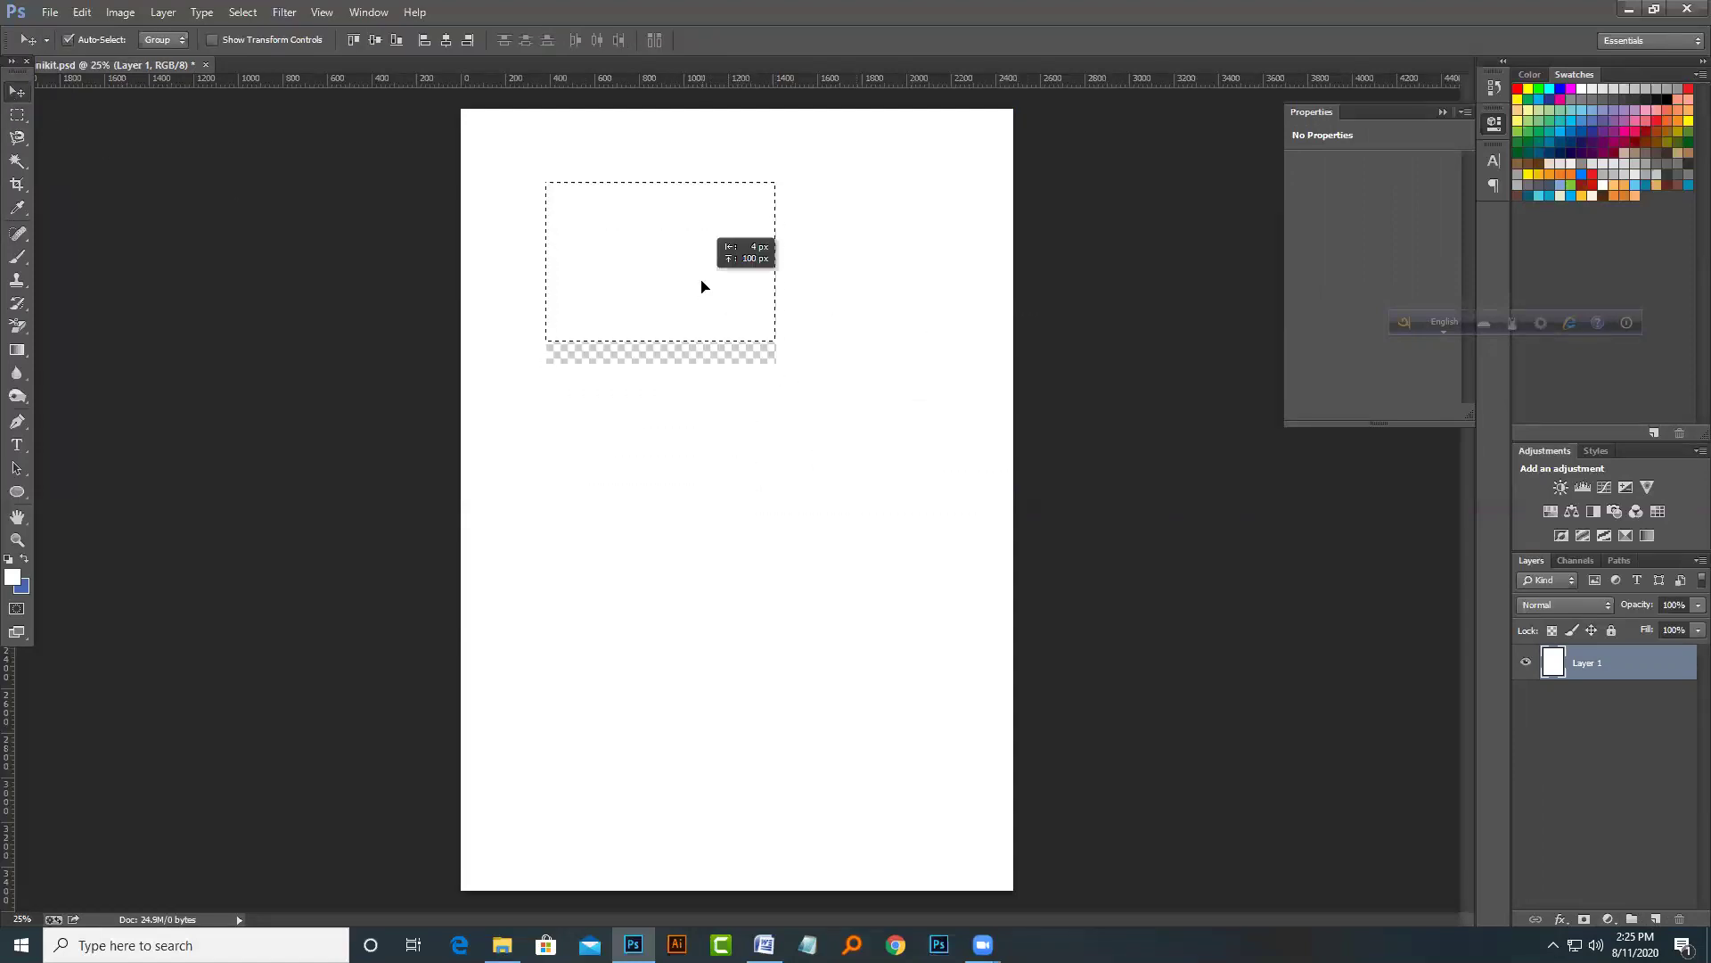
left_click_drag(705, 381, 701, 496)
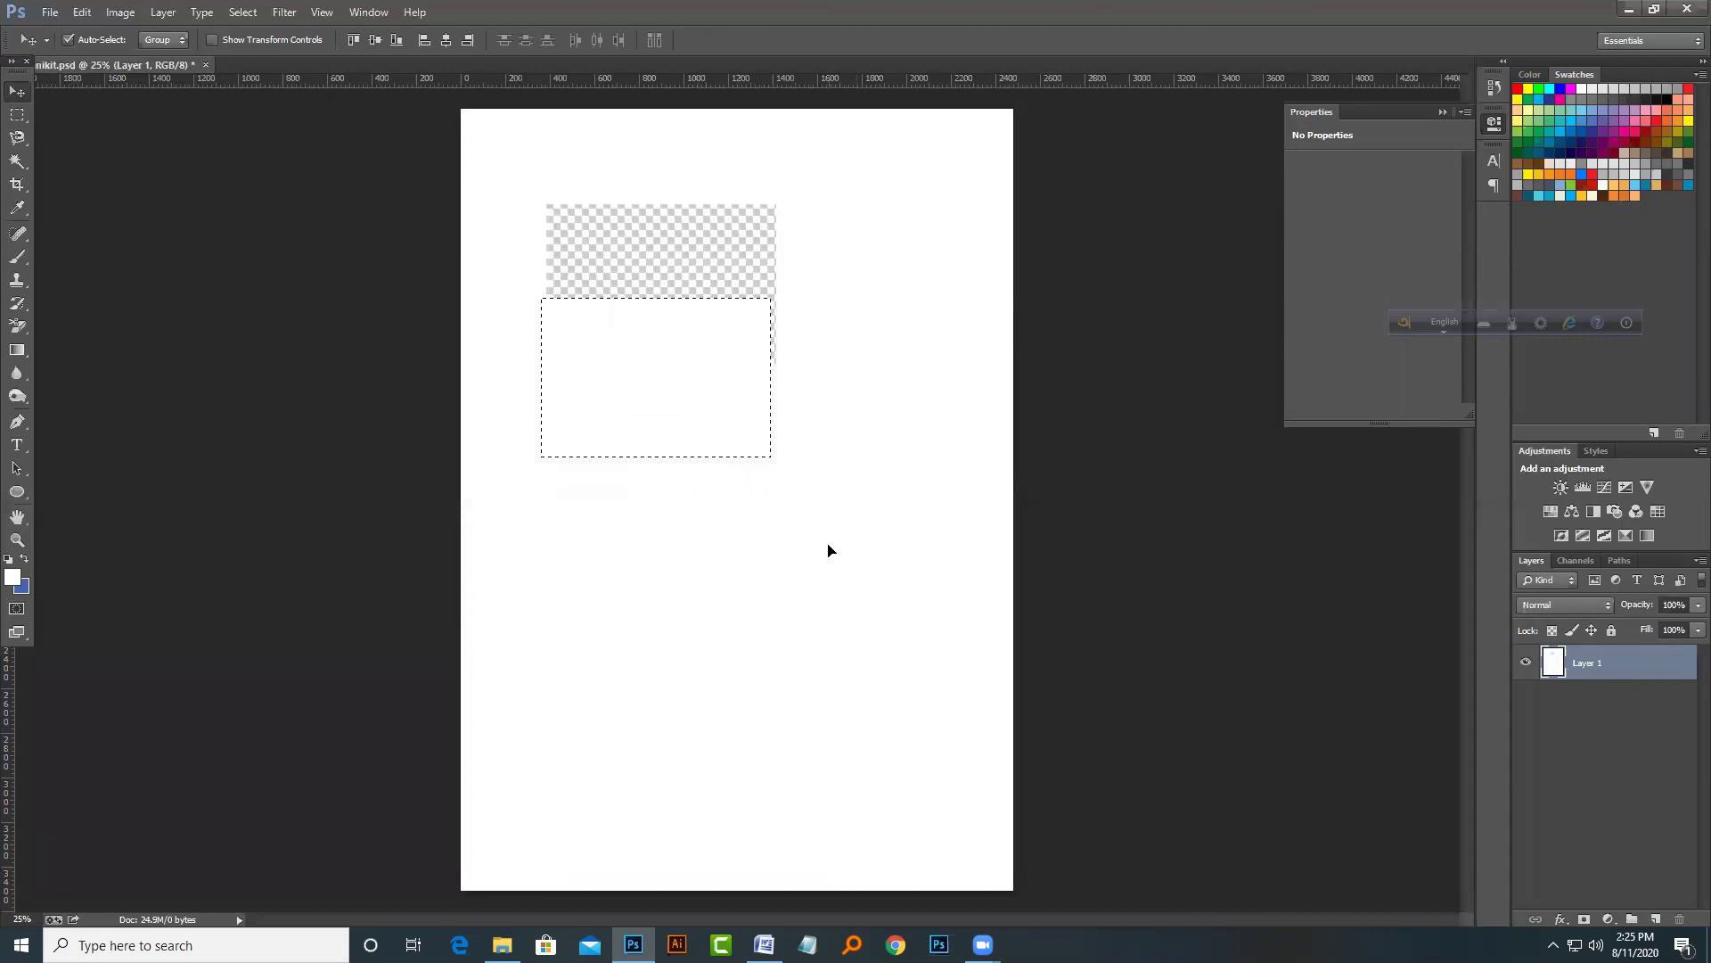
key("ctrl+z")
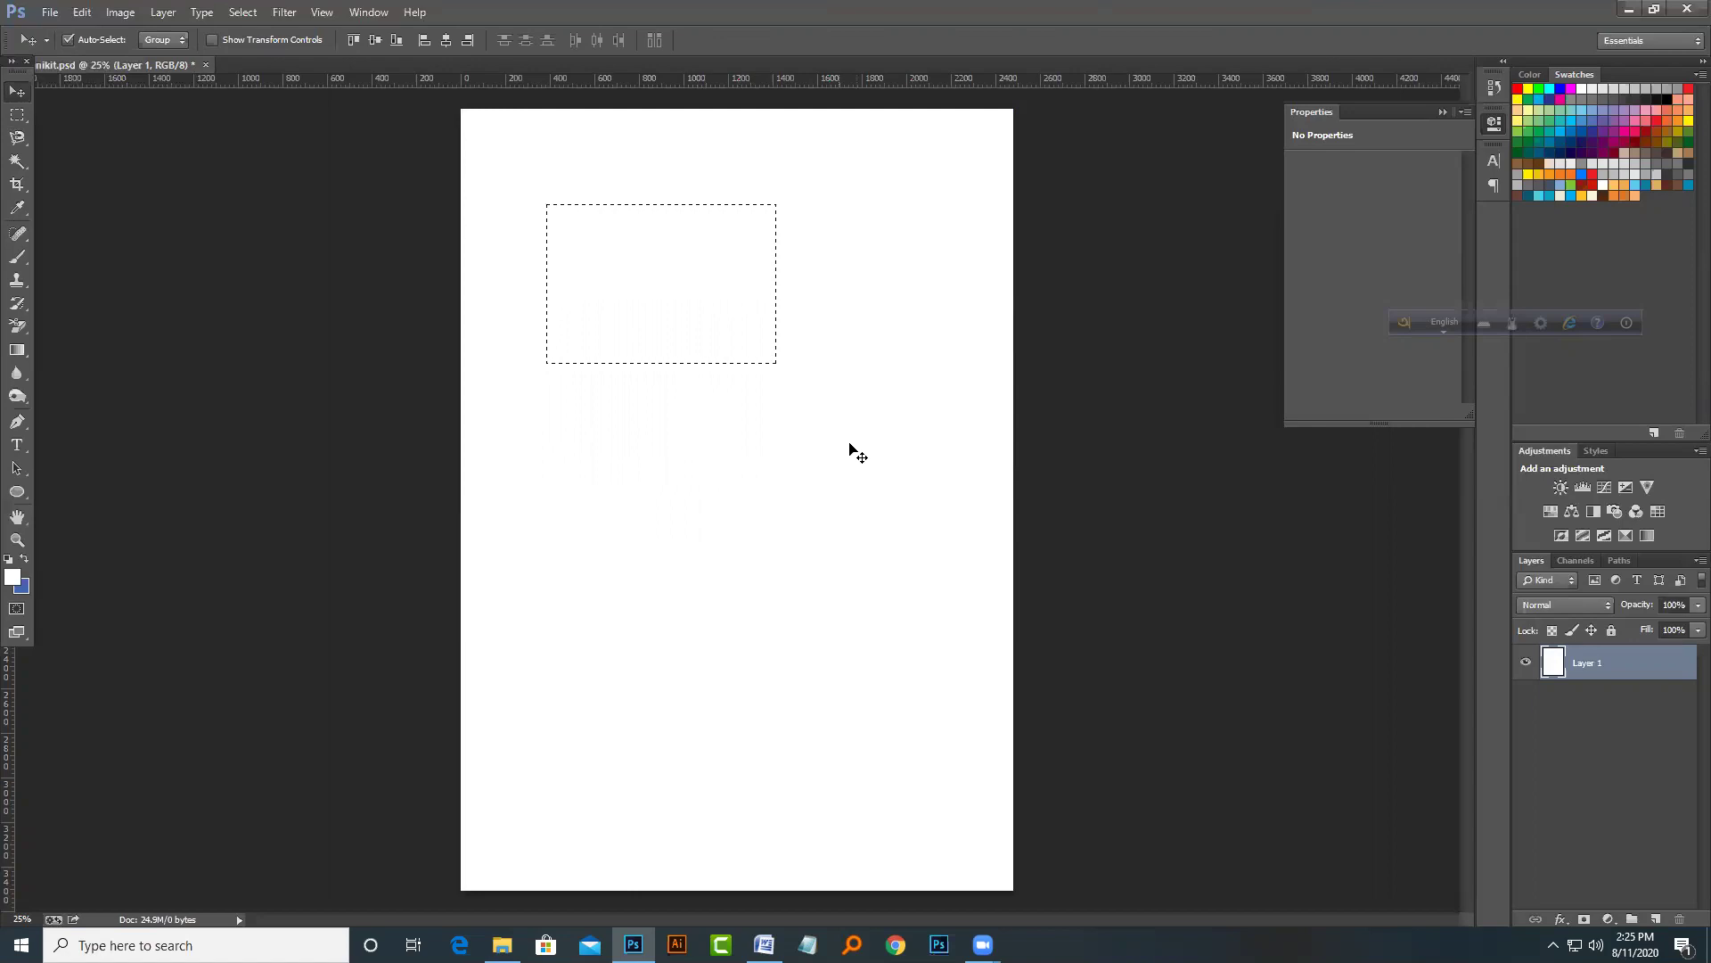
Step: Select a larger rectangular area near the page centre, then deselect it
left_click(17, 115)
left_click(660, 317)
left_click_drag(569, 284, 831, 562)
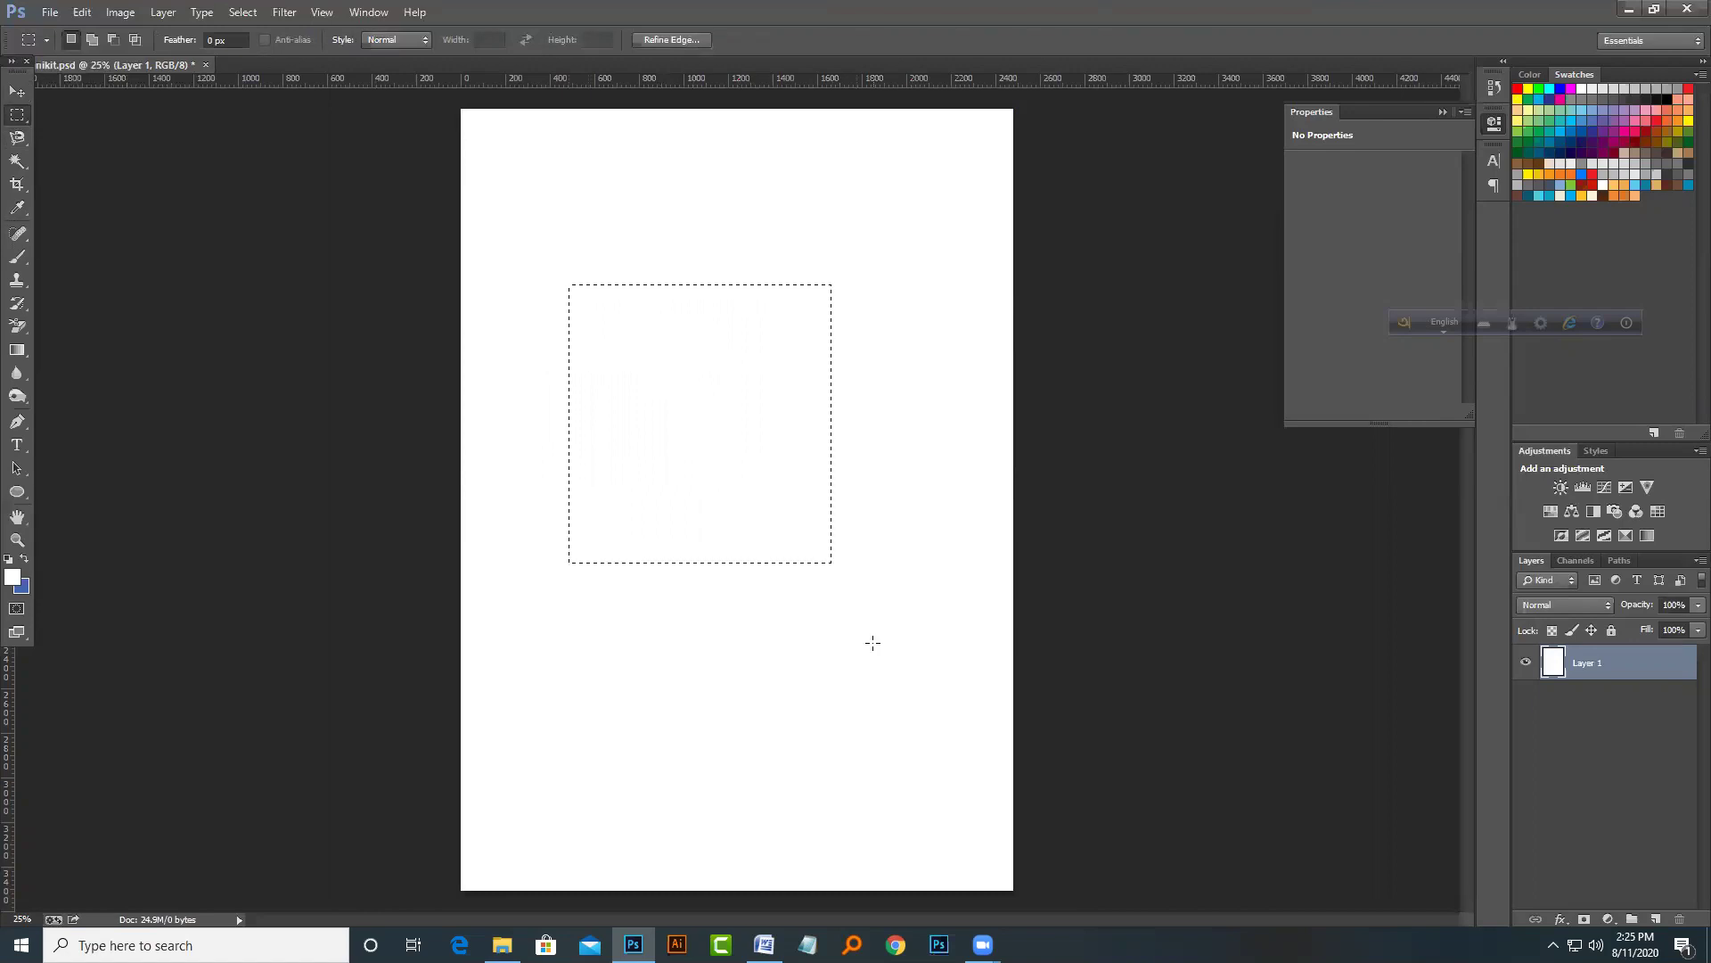
key("ctrl+d")
Step: In the Word notes, type 'Rectangular Marquee Tool (Selection)' under Move Tool, fixing misspellings
left_click(764, 945)
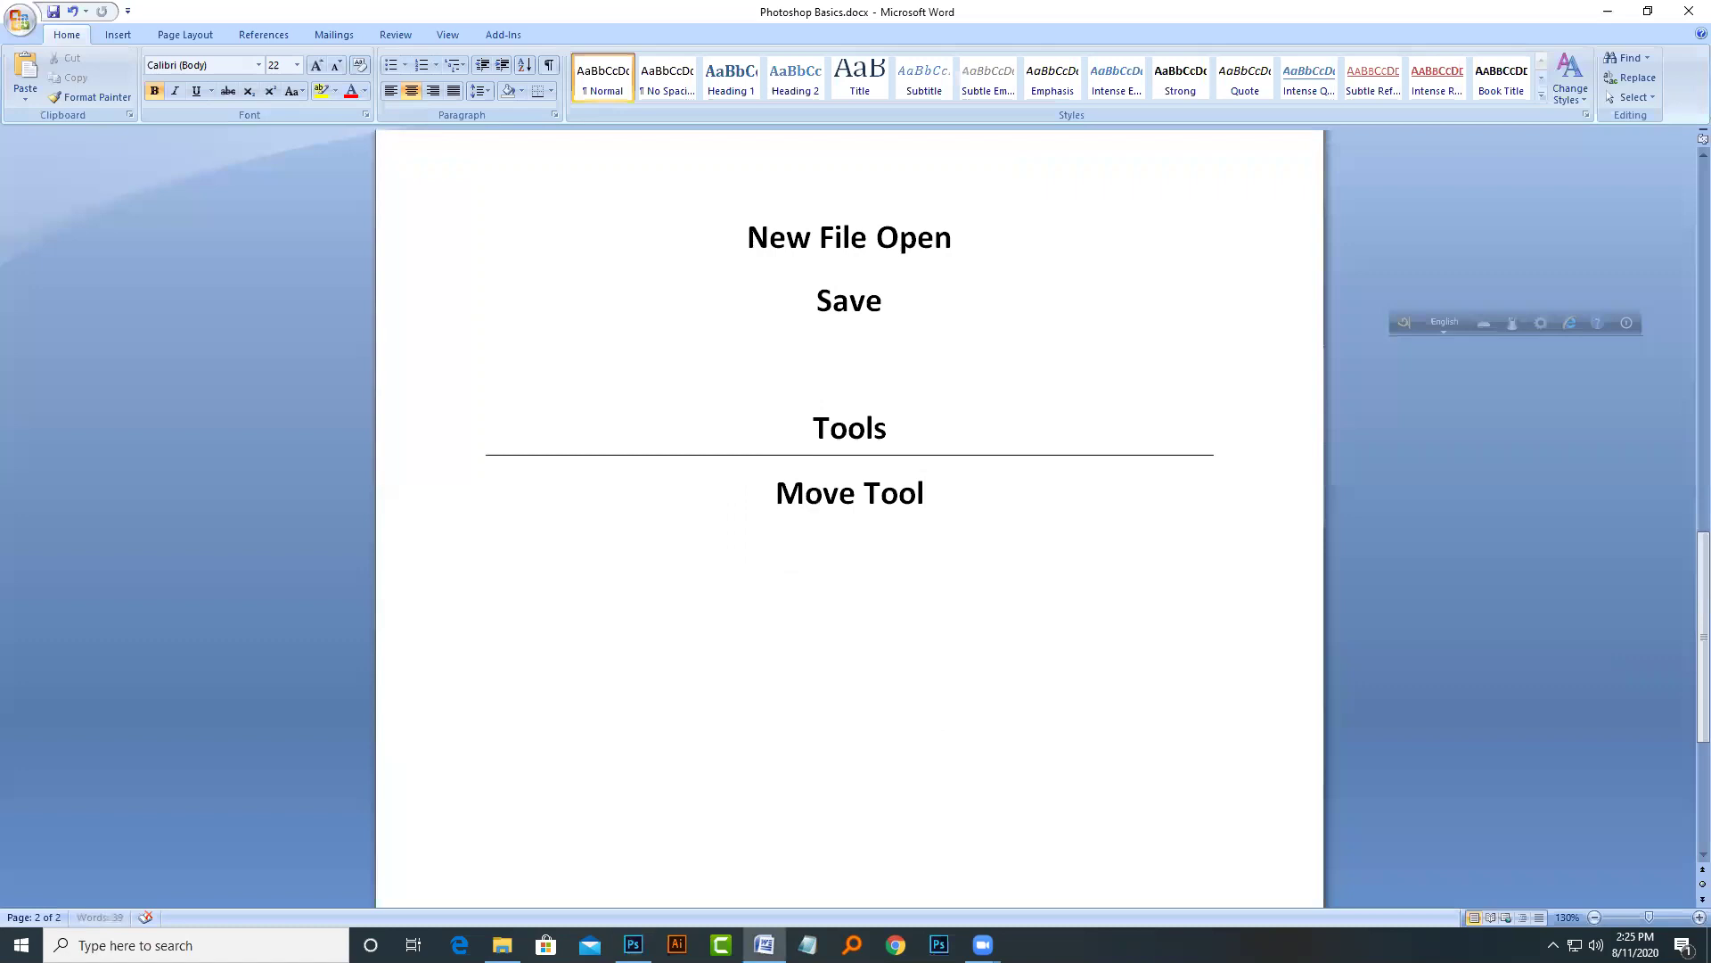
type("Re")
type("cte")
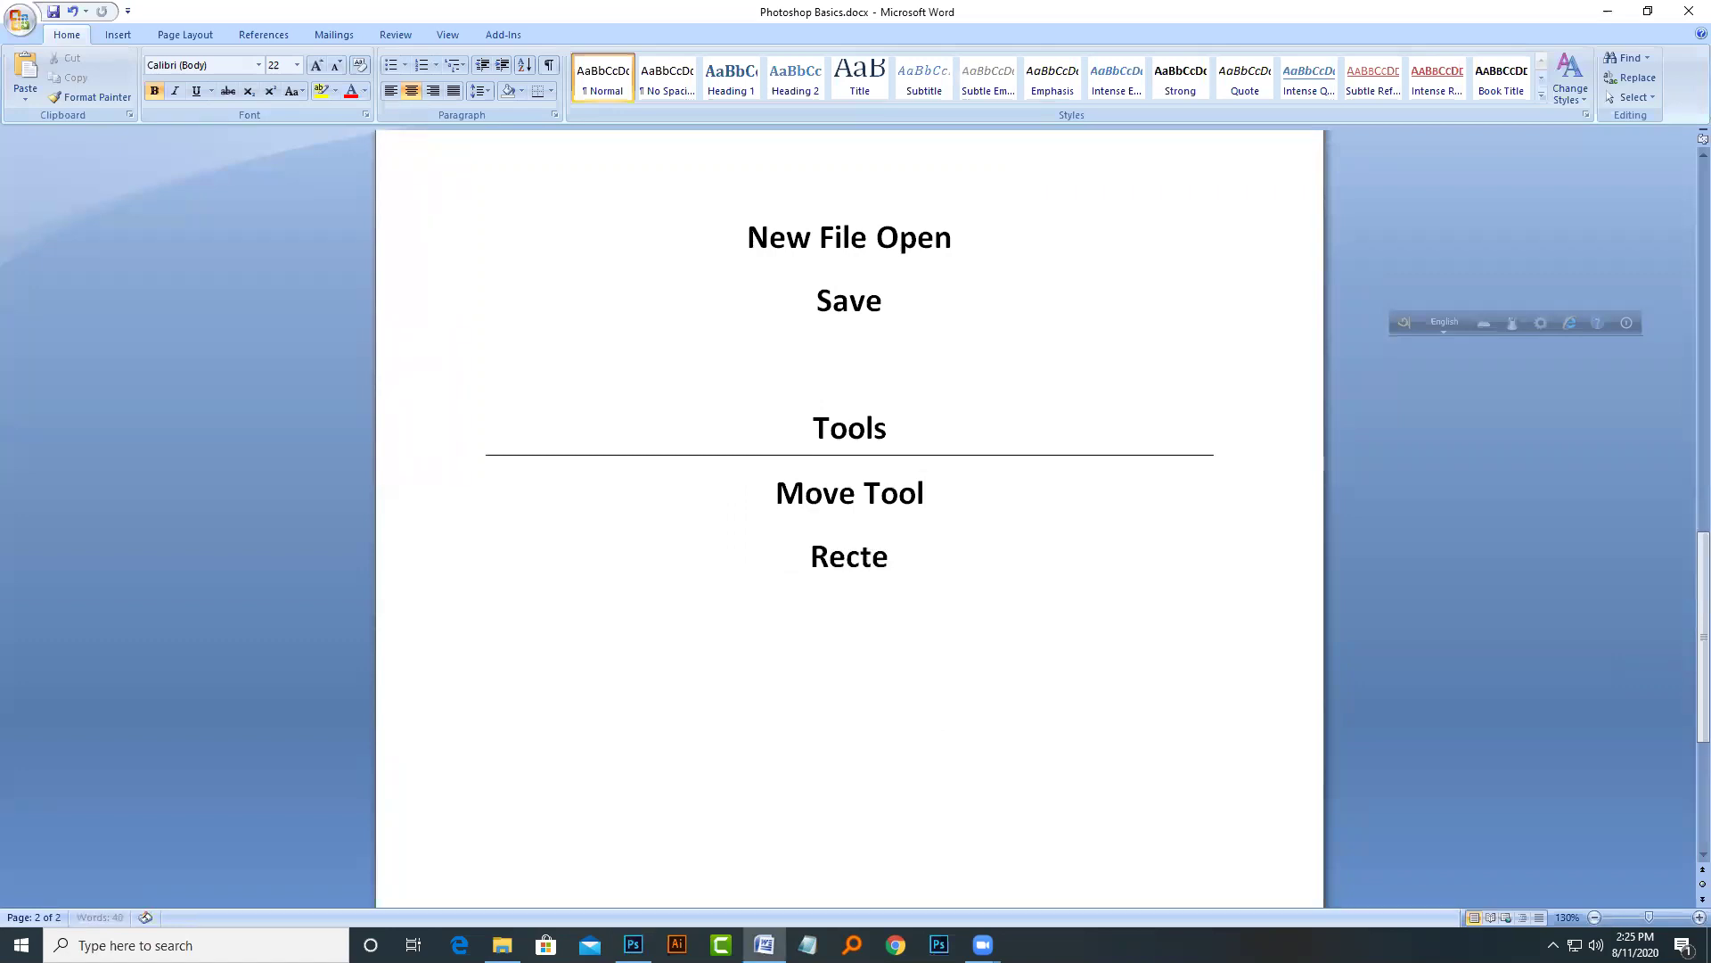
type("ngl")
type("uler")
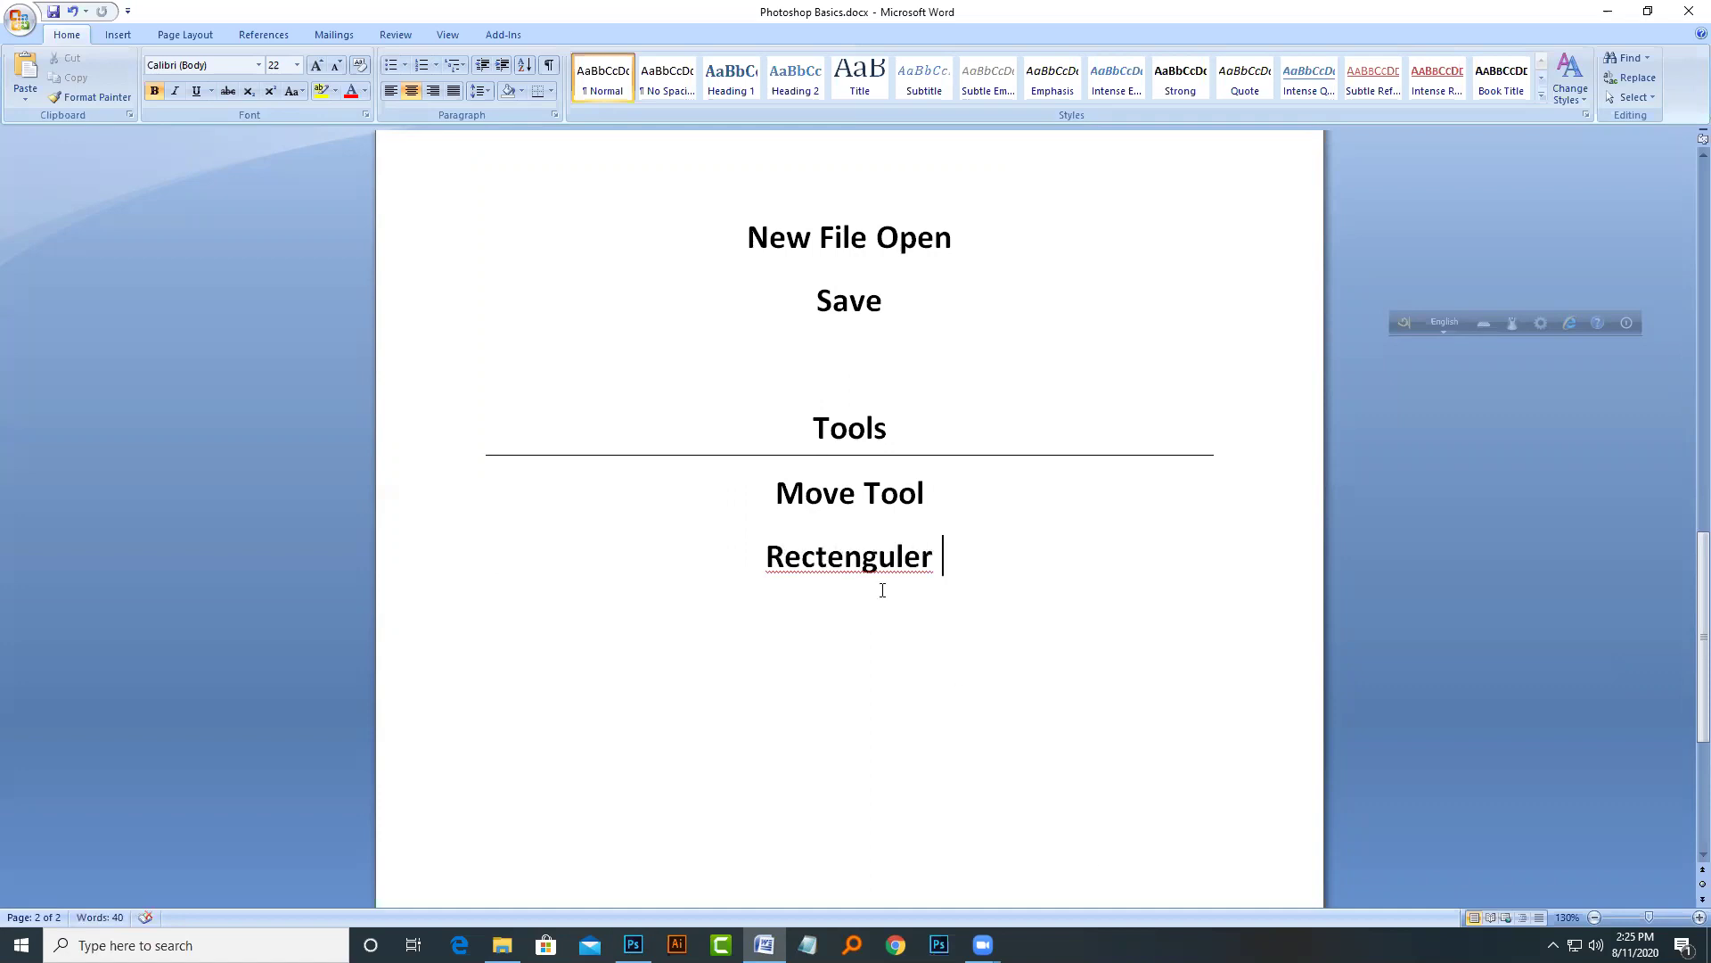
right_click(876, 561)
left_click(973, 586)
type("Marqueue")
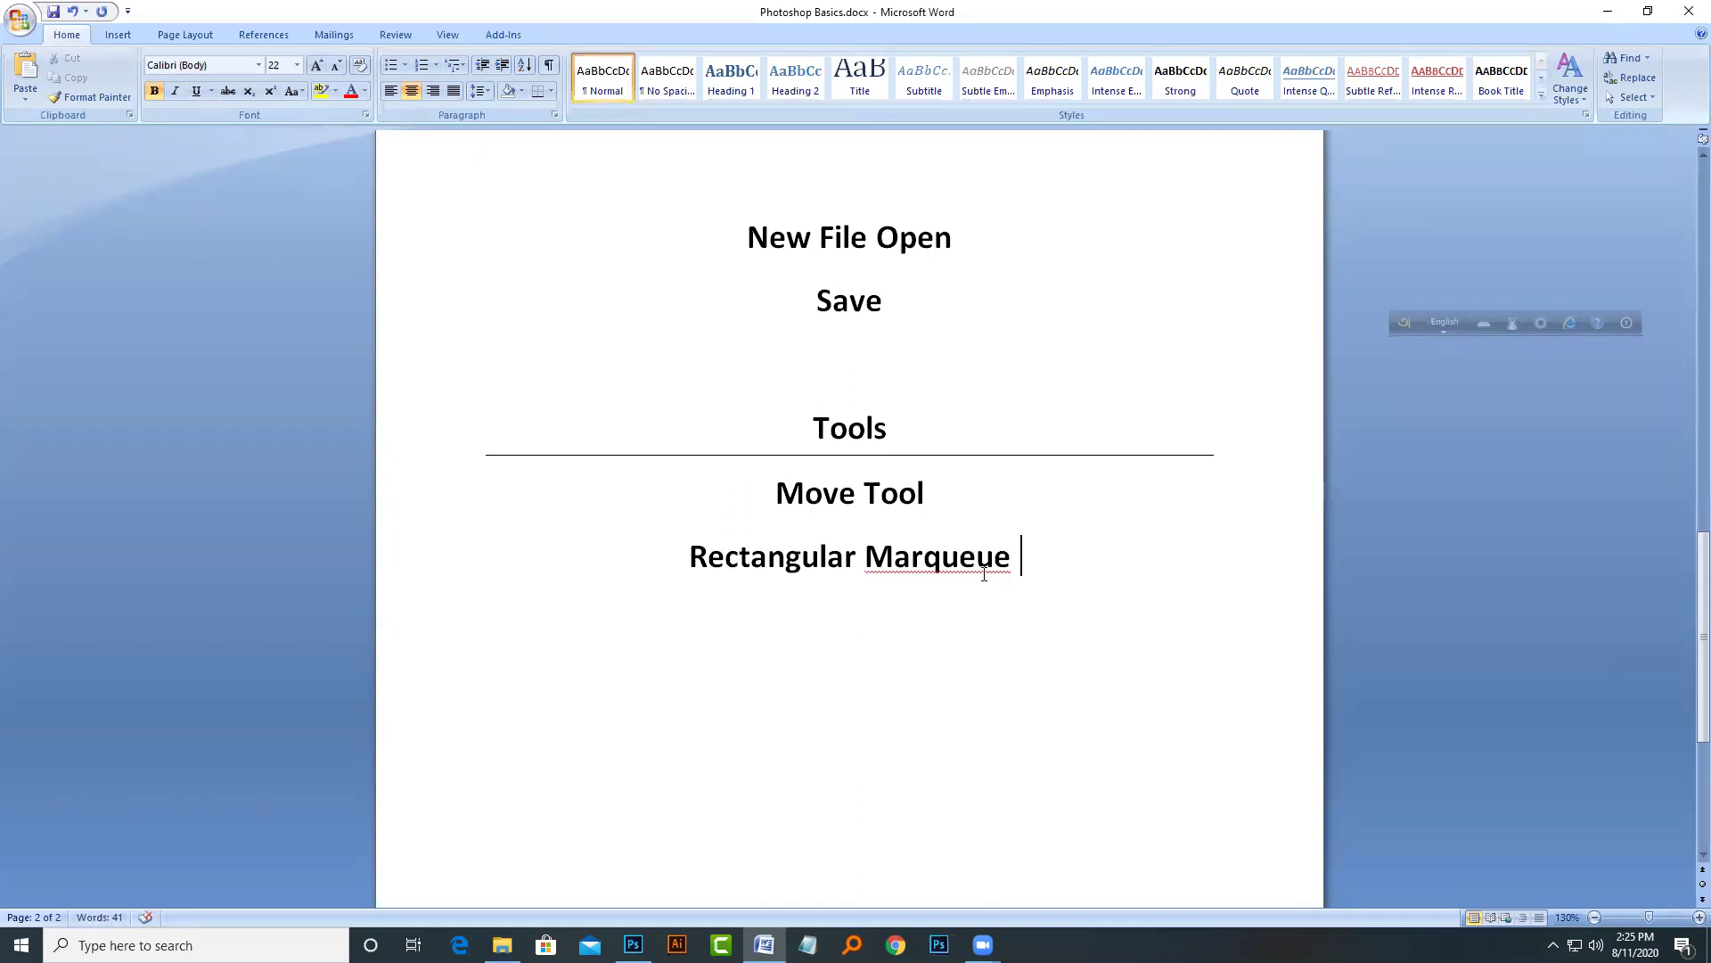
right_click(958, 562)
left_click(1036, 588)
type("Tool *")
key("BackSpace")
type("(Selecton)")
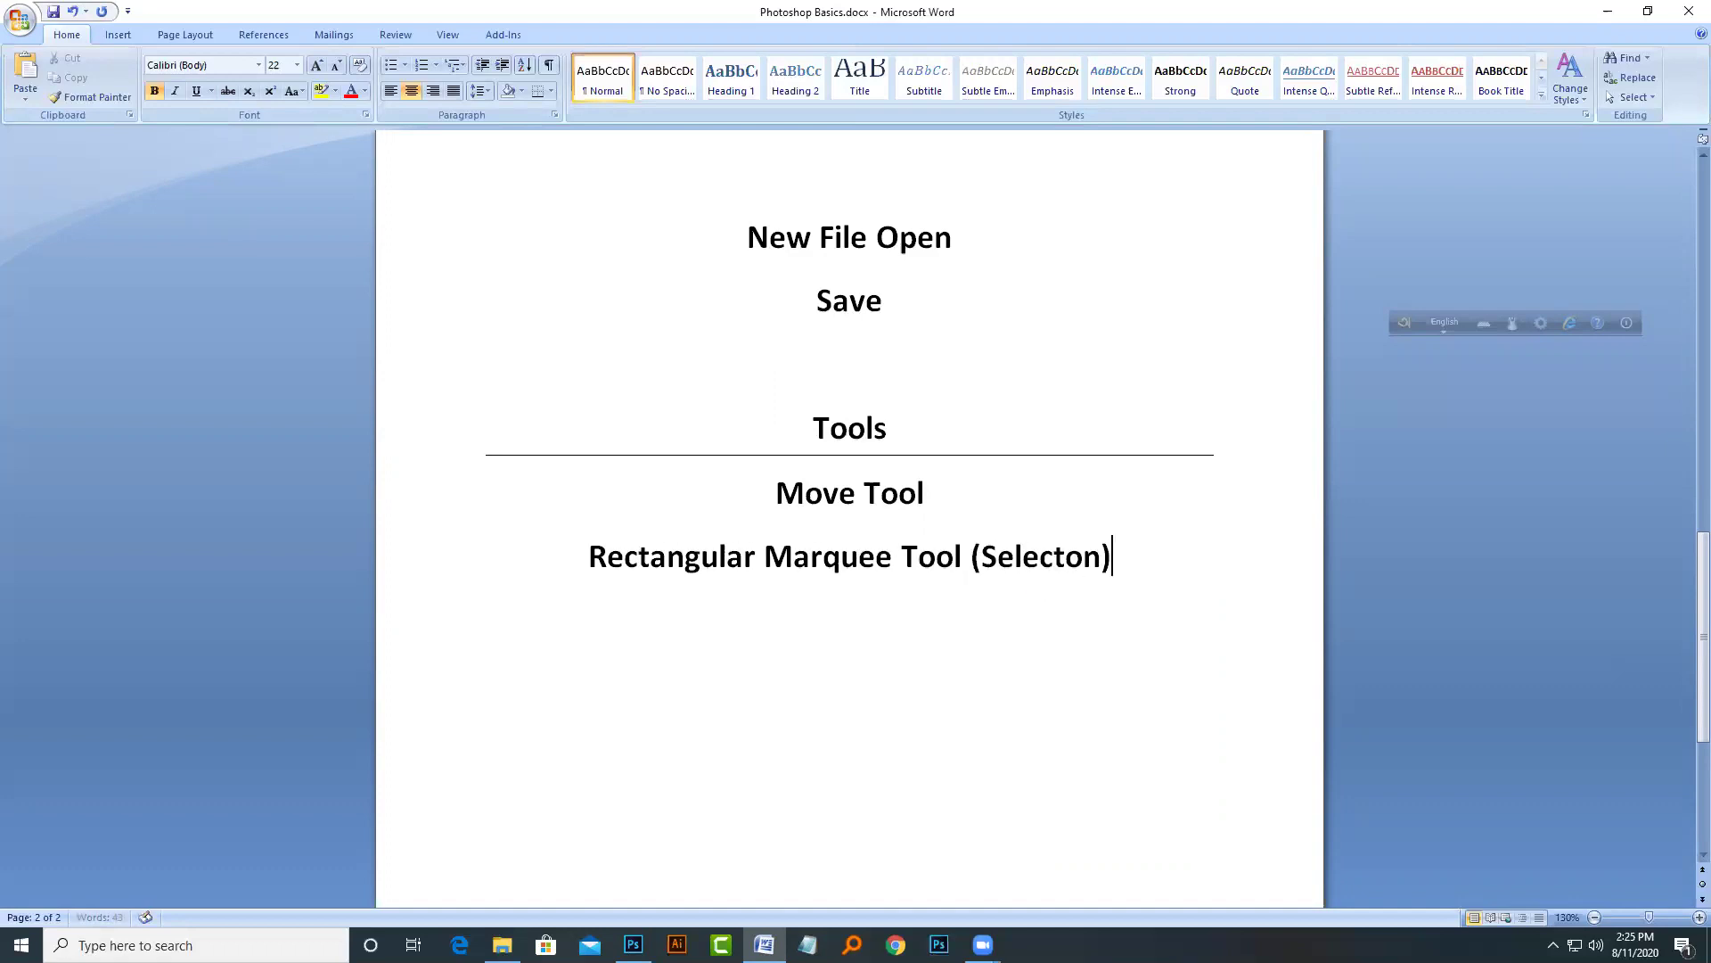
key("Return")
Step: Add the note 'Ctrl + D === Deselect', correct 'Selecton', and save the notes
type("Ct")
left_click(1067, 556)
type("i")
left_click(948, 615)
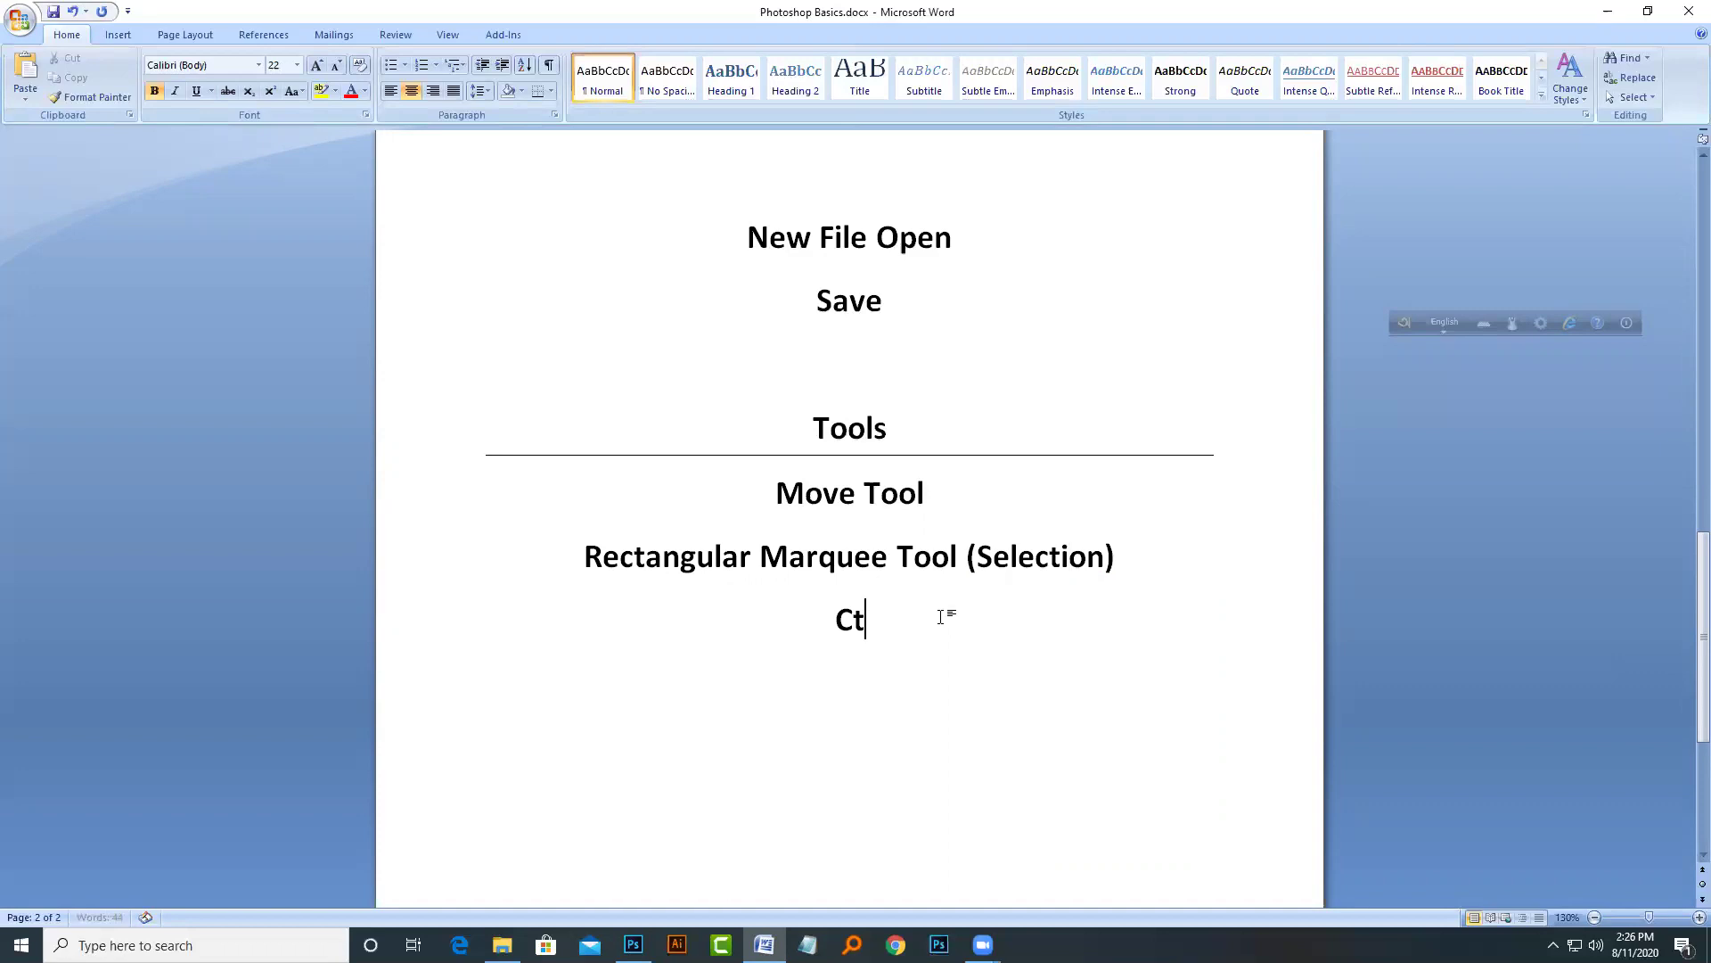
type("rl +")
type(" D ===")
type(" (")
key("BackSpace")
type("Deselec")
key("BackSpace")
type("lect")
key("ctrl+s")
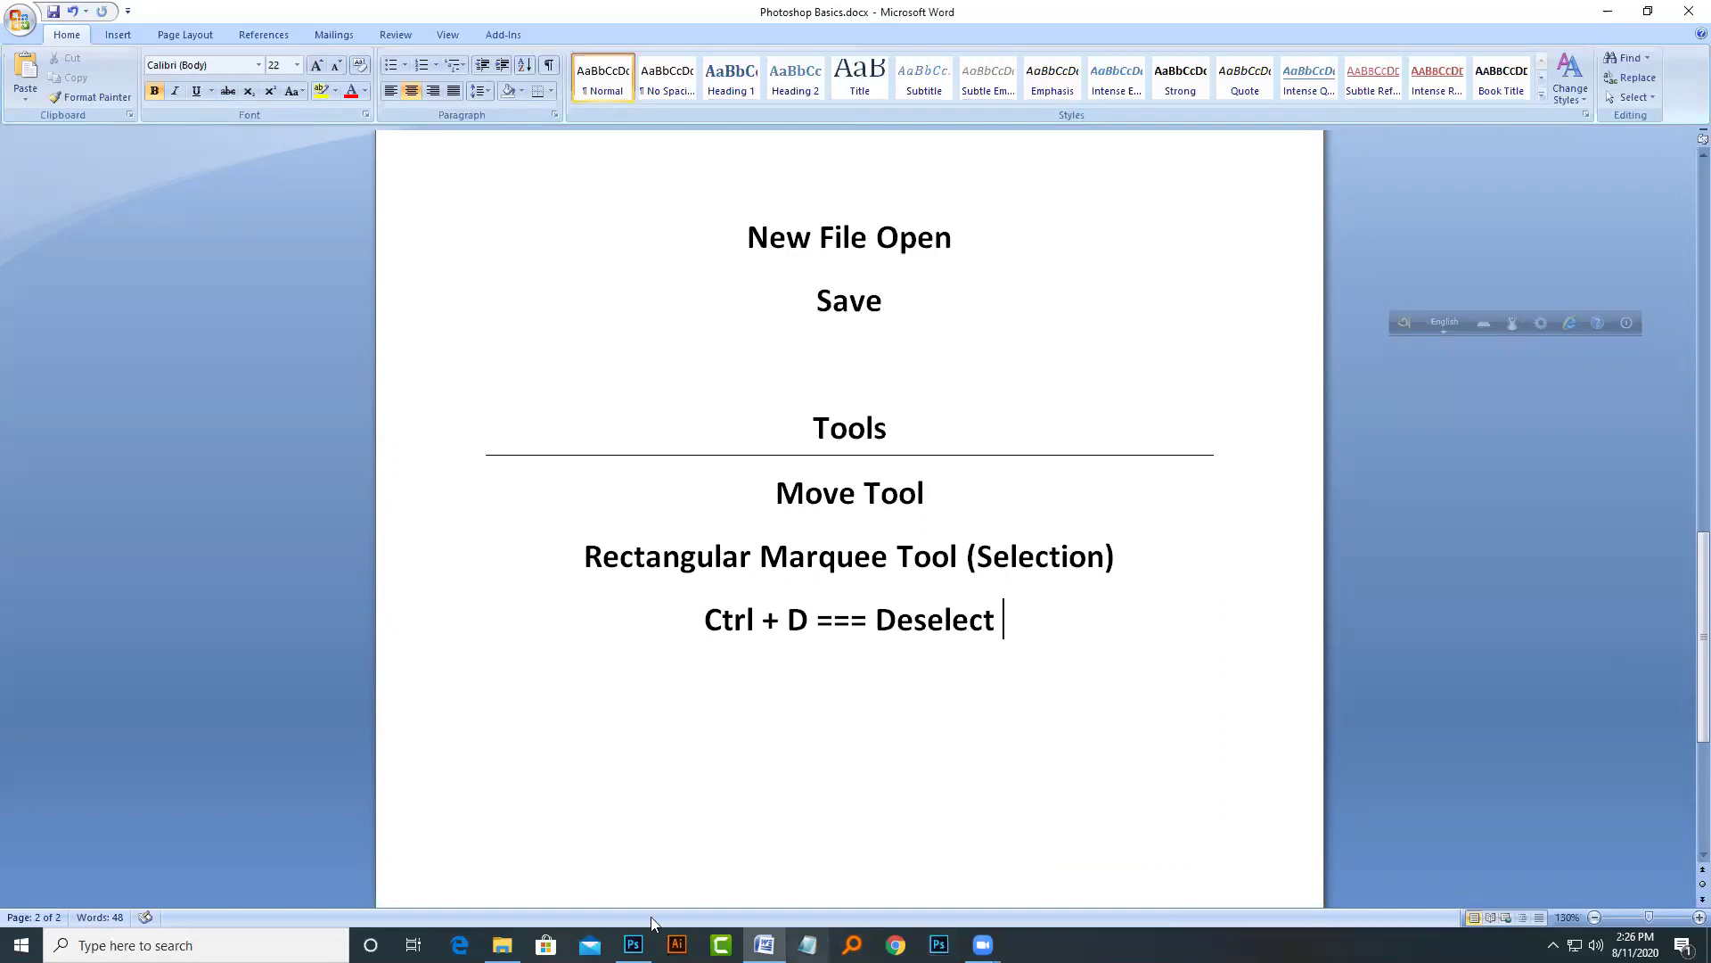
left_click(633, 944)
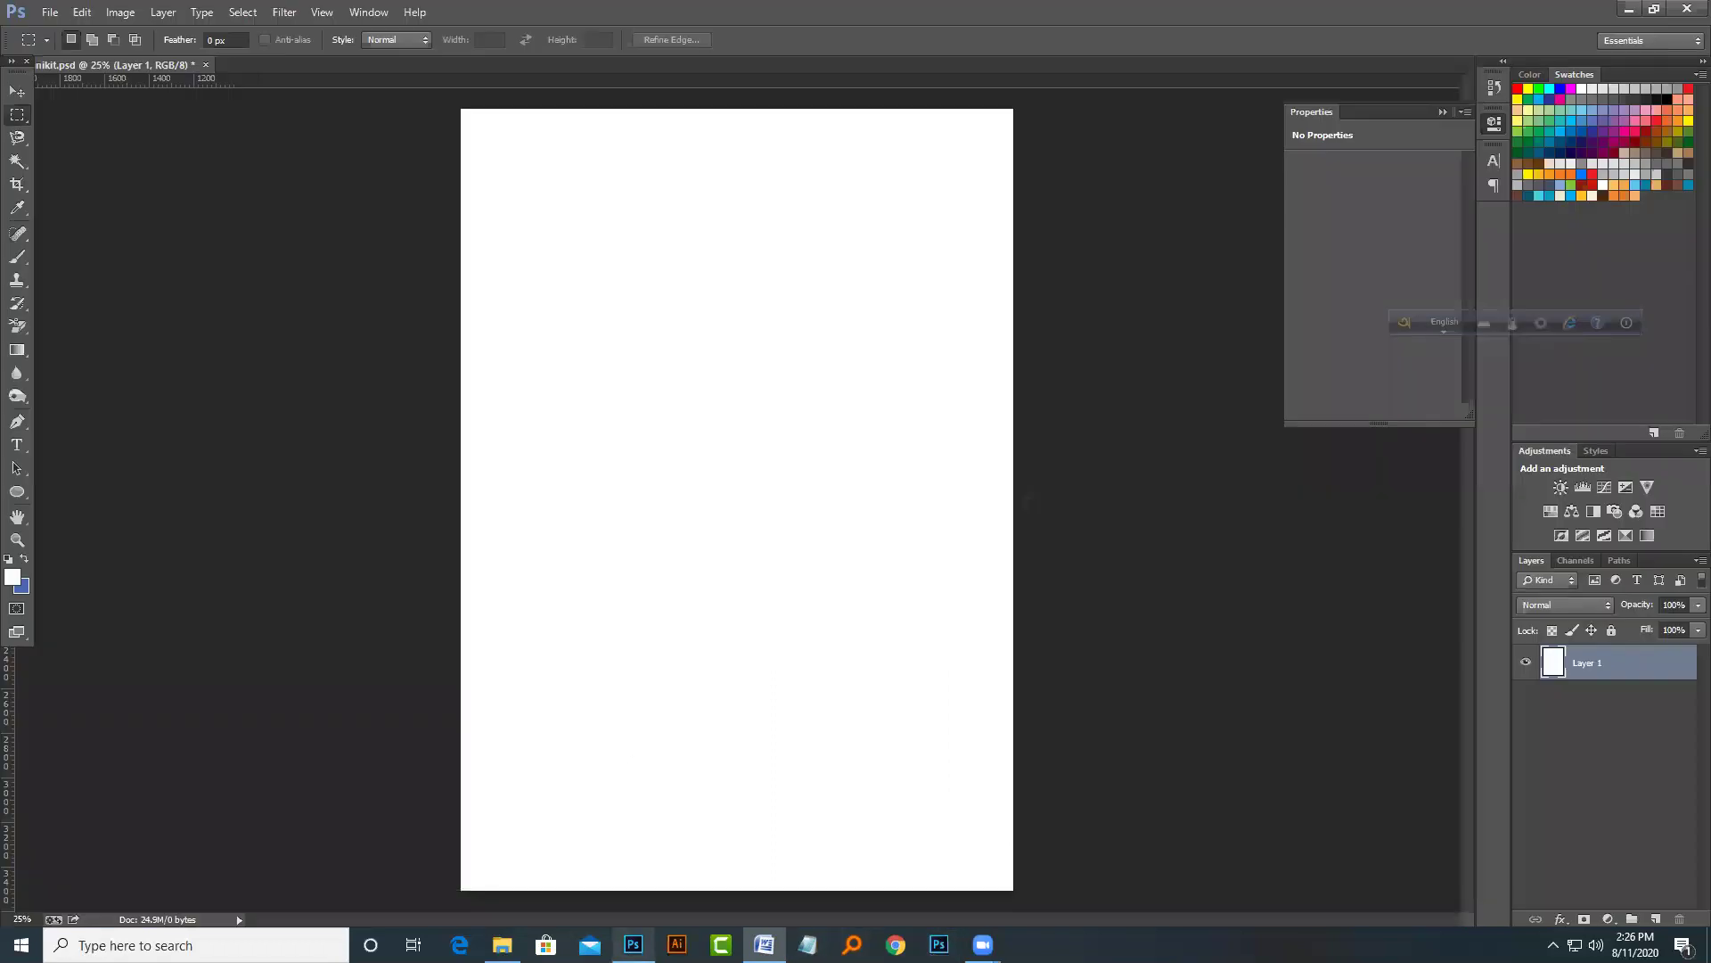
Step: Browse the Marquee, Lasso and Magic Wand tool groups in the toolbar
left_click(18, 118)
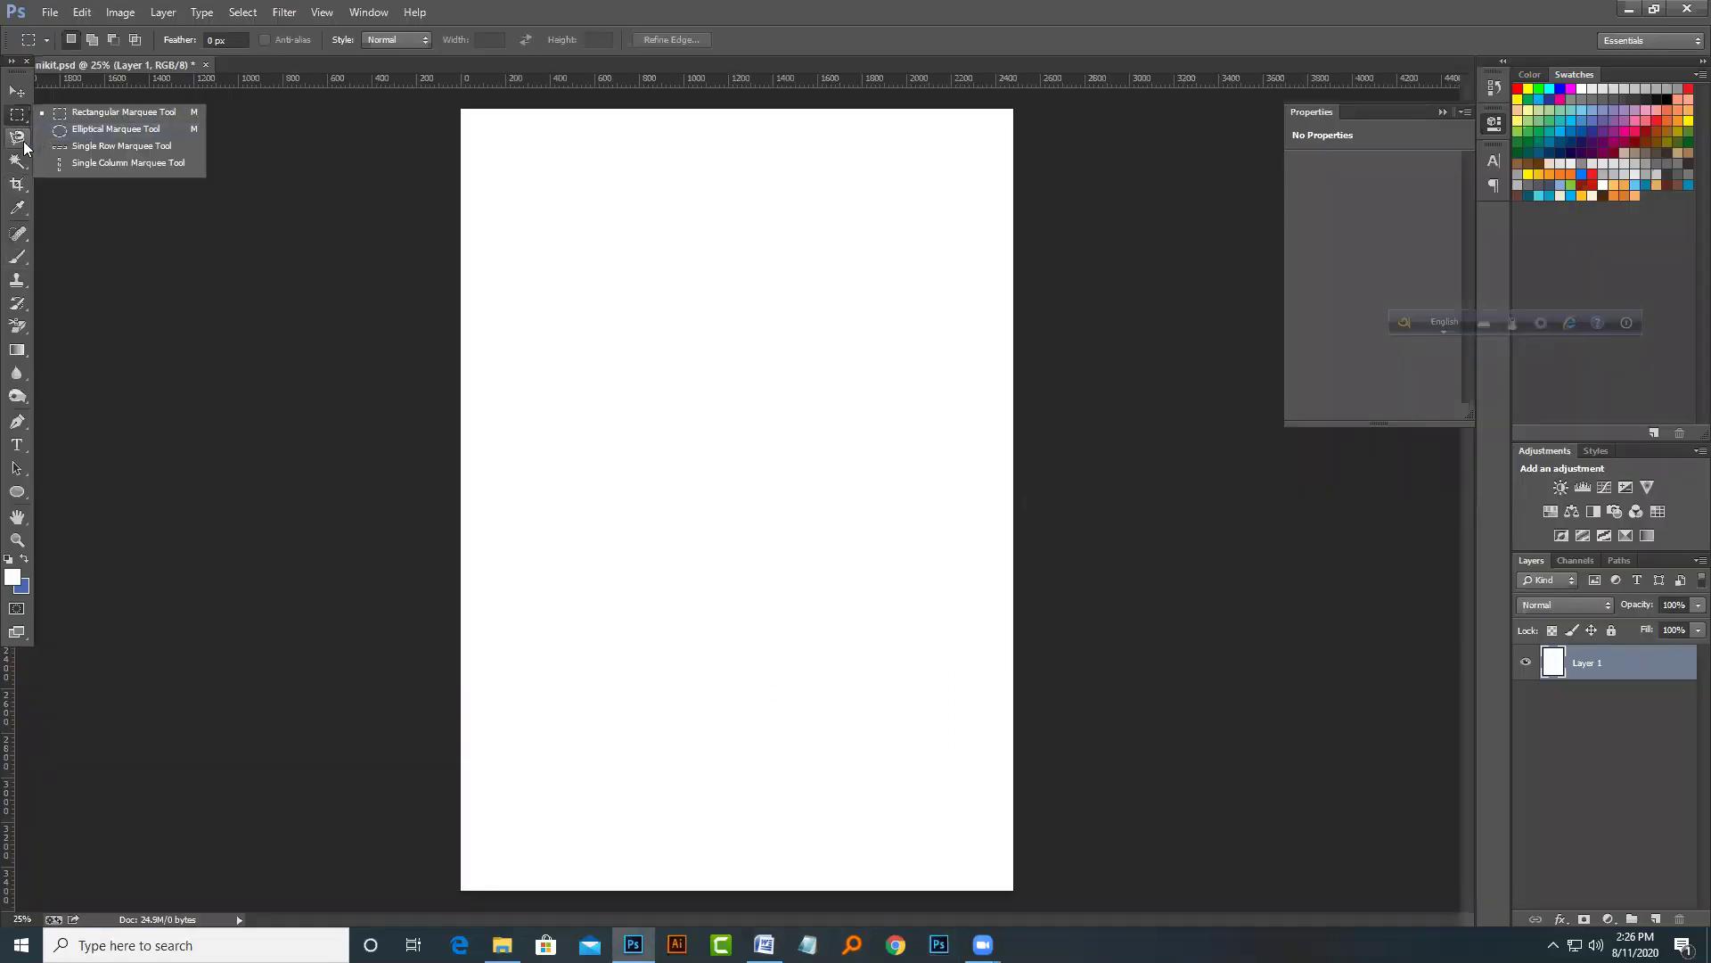
left_click(19, 140)
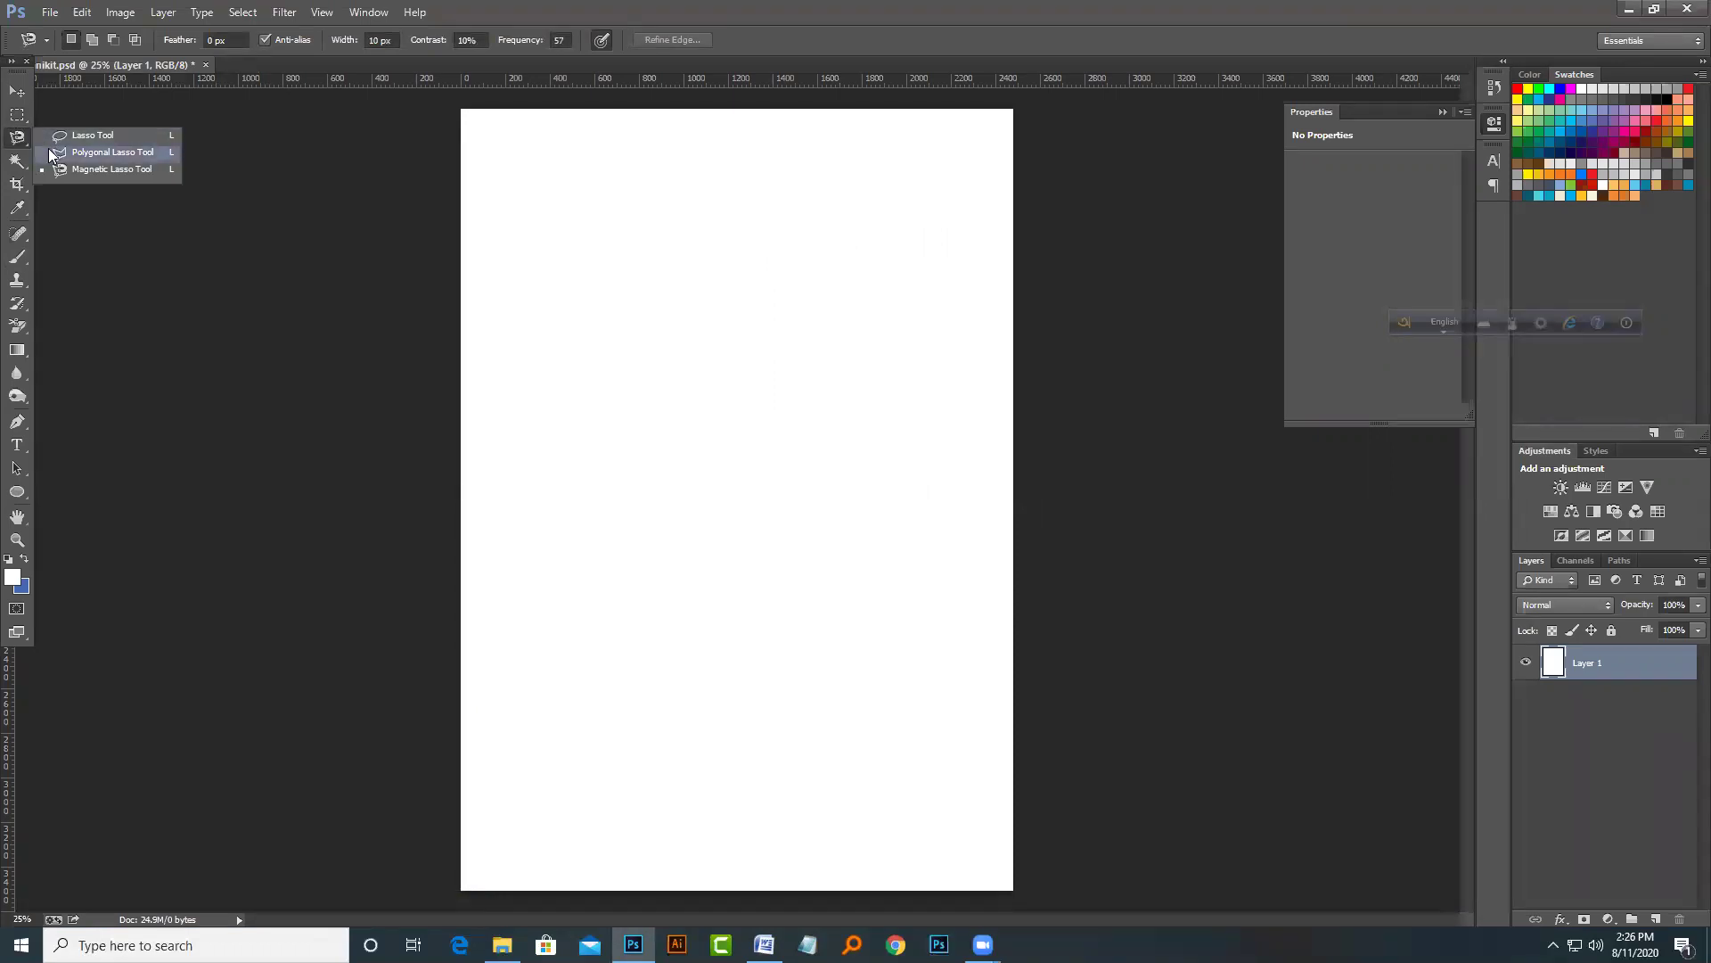
key("Escape")
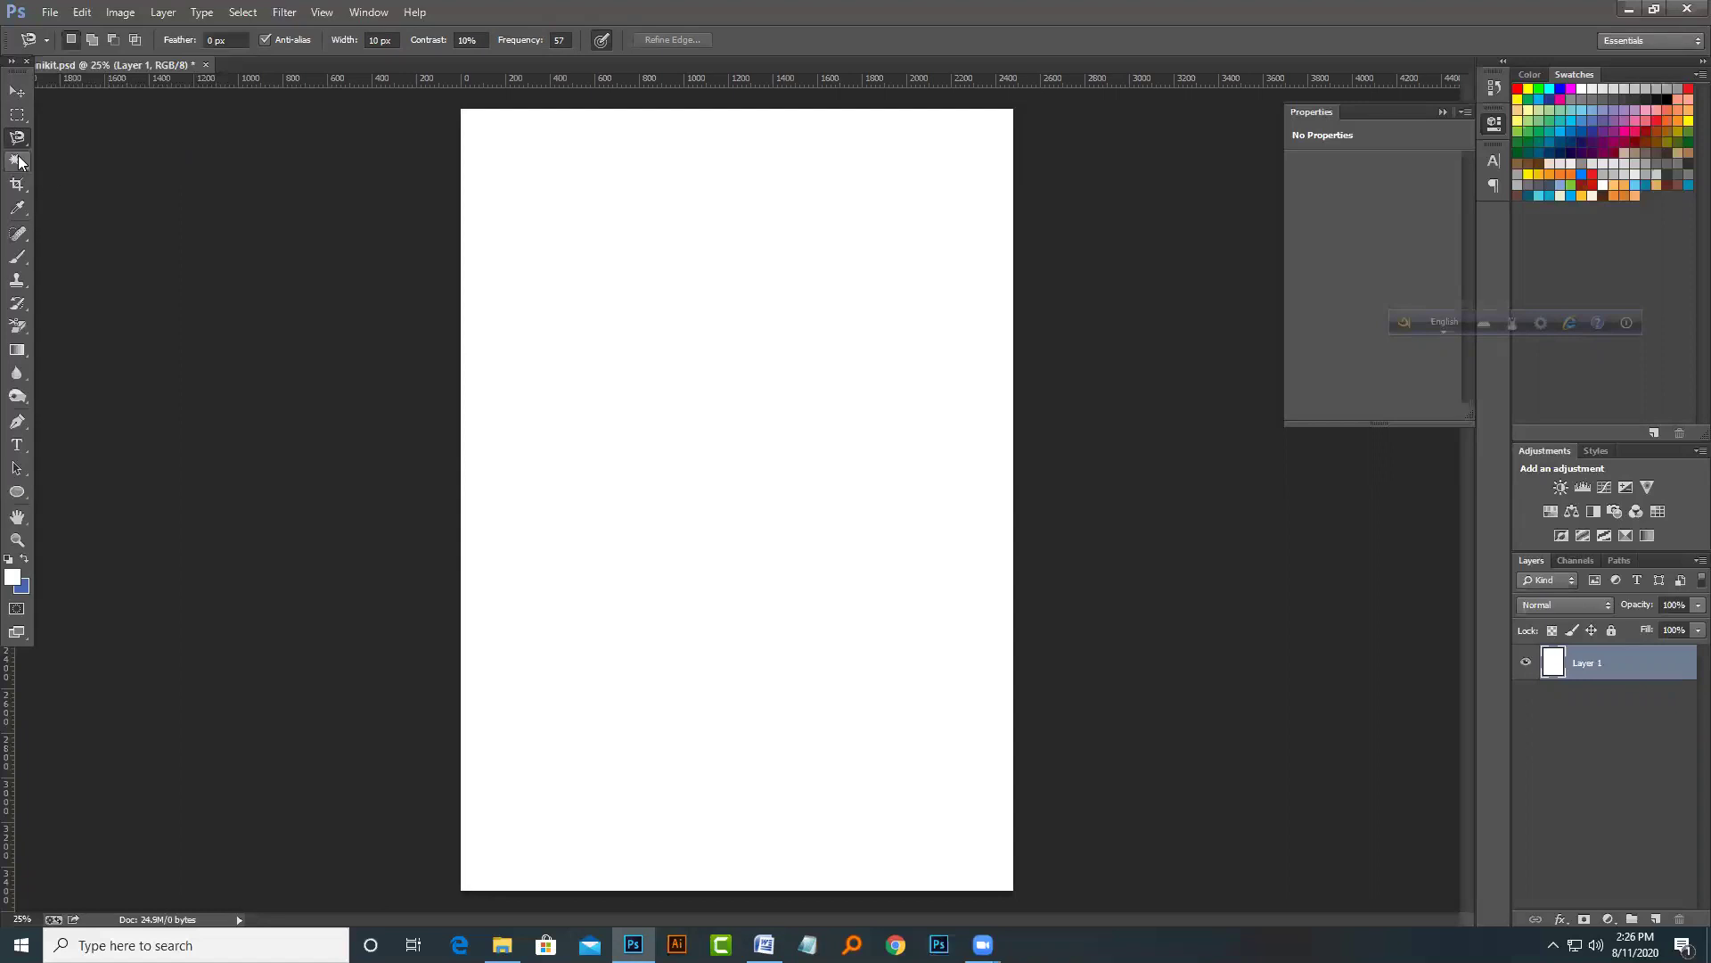
left_click(18, 161)
left_click(19, 164)
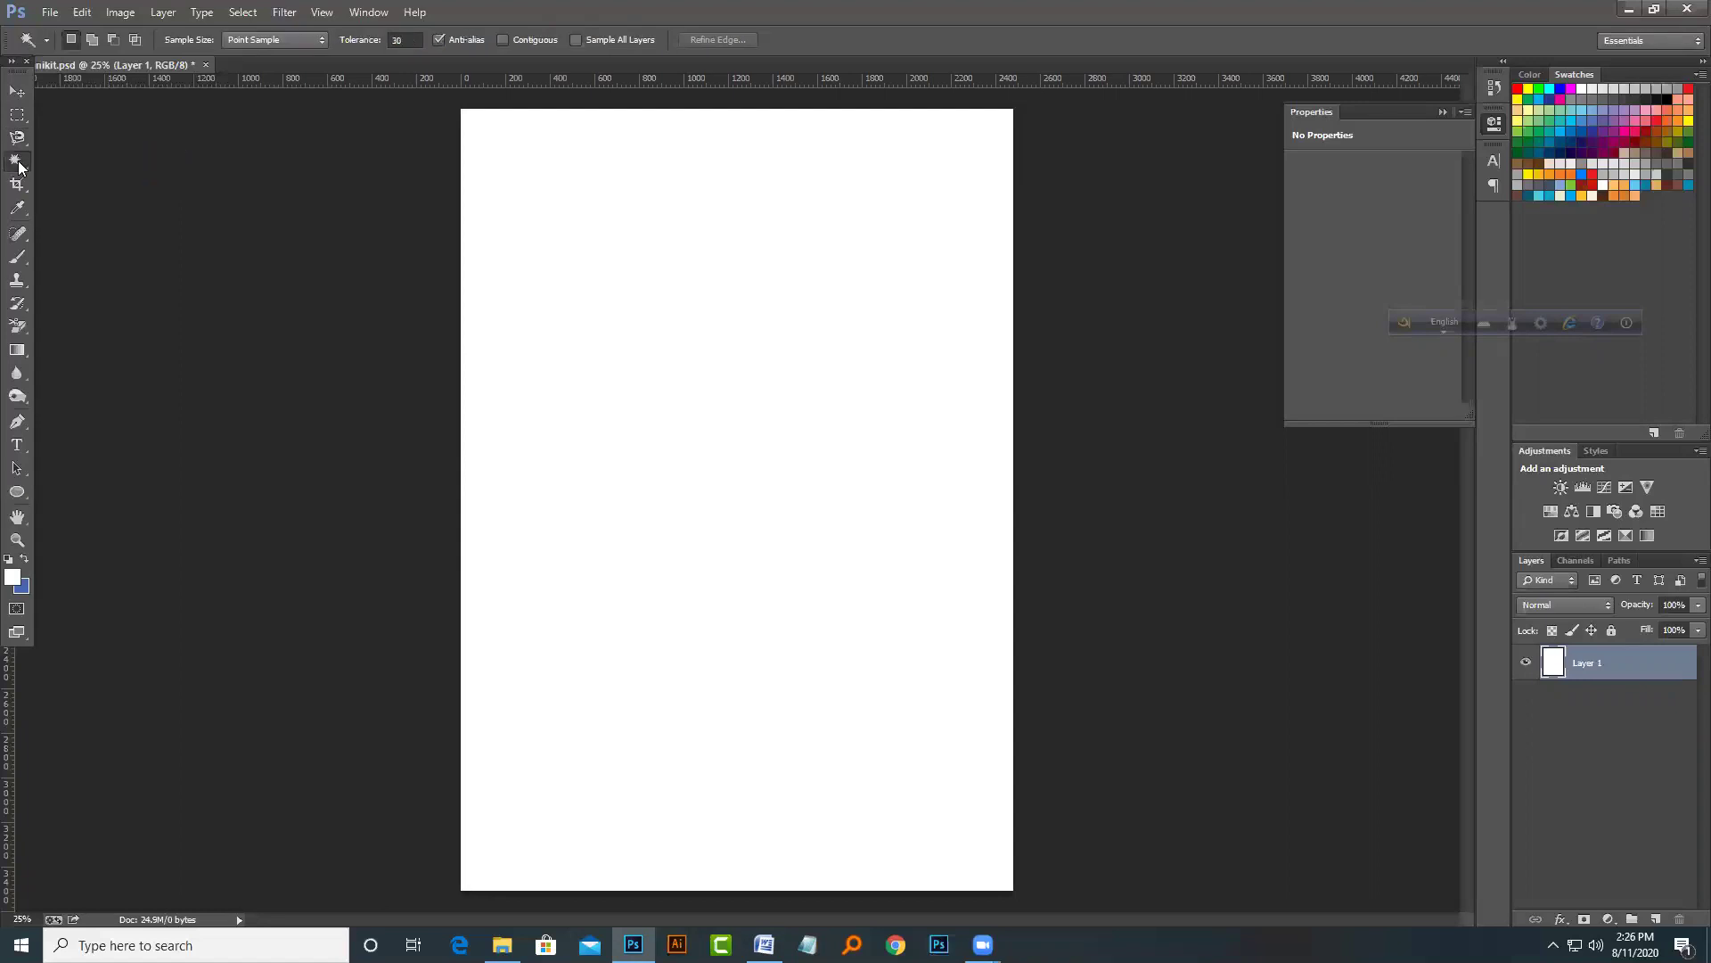
Step: Try the Crop tool, cancel it, and choose File > Open
left_click(18, 185)
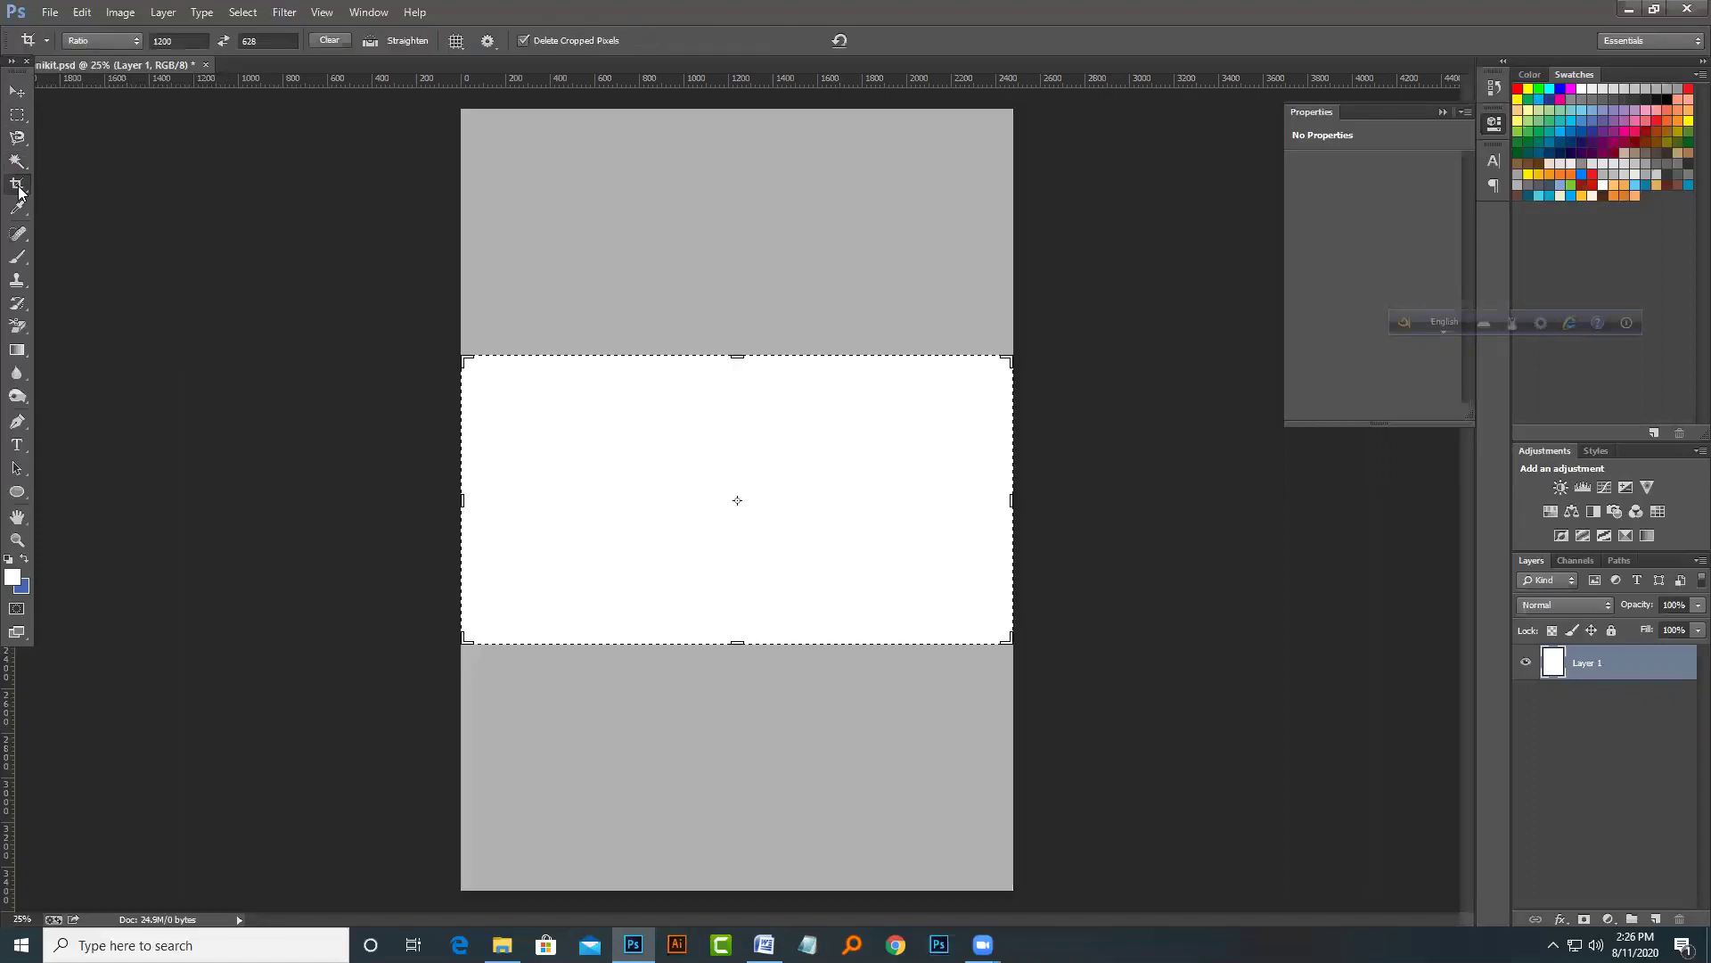
key("Escape")
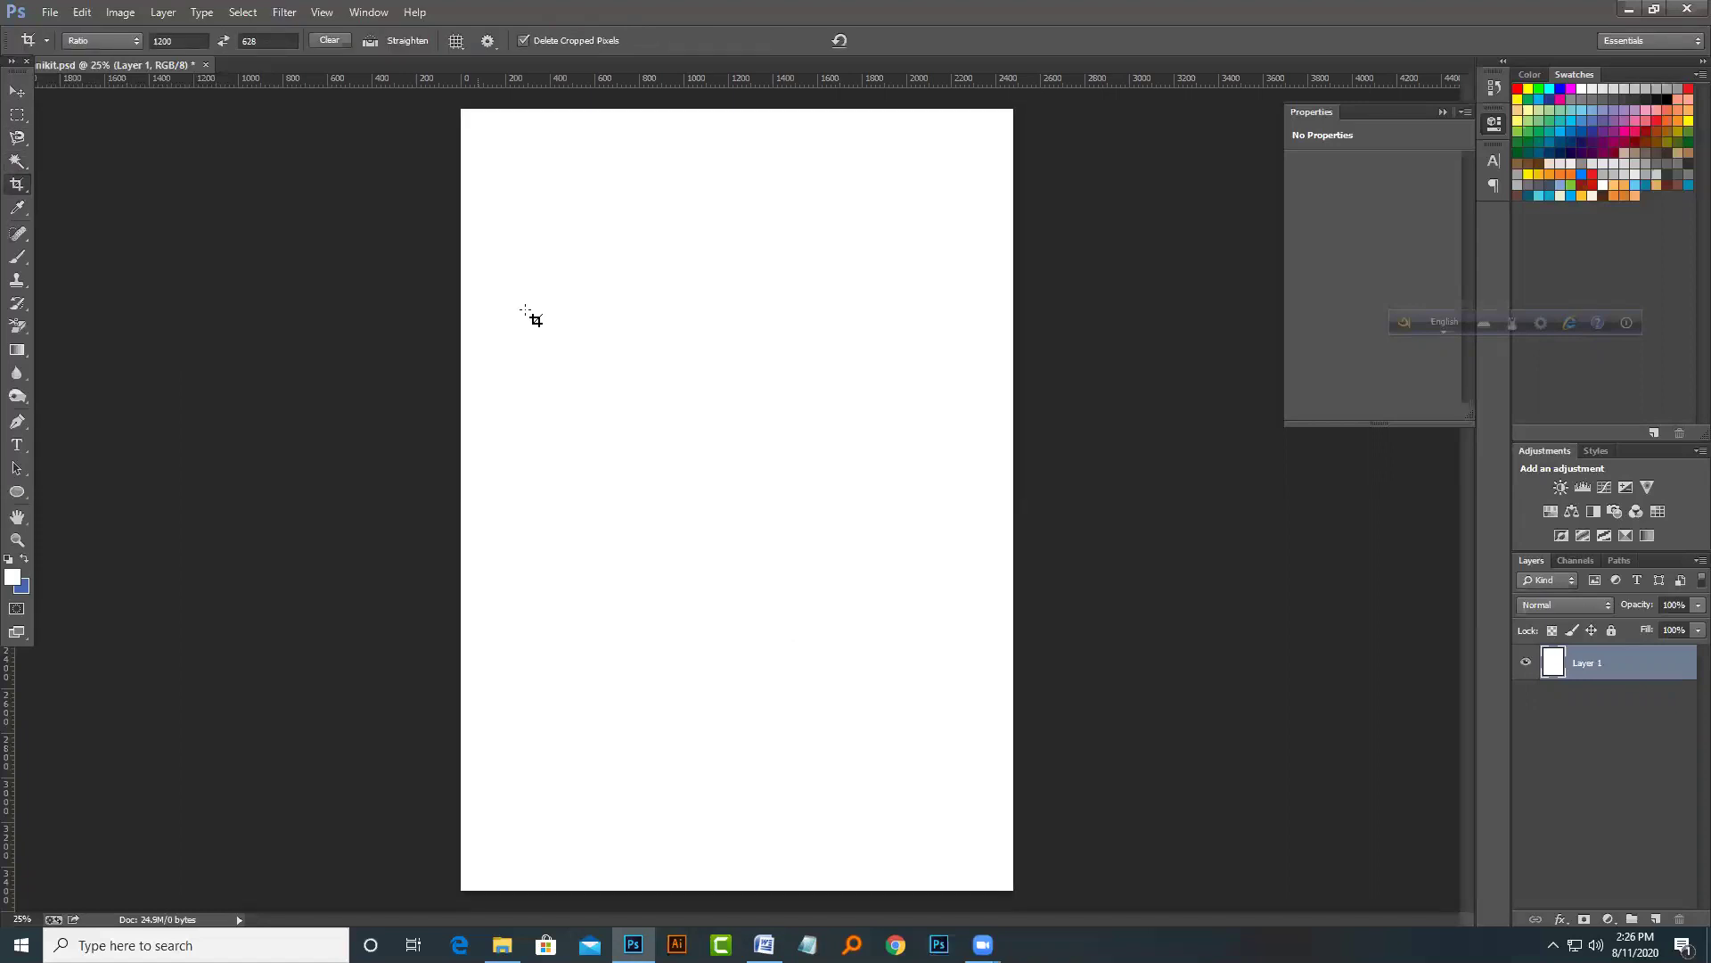
left_click(50, 12)
left_click(70, 48)
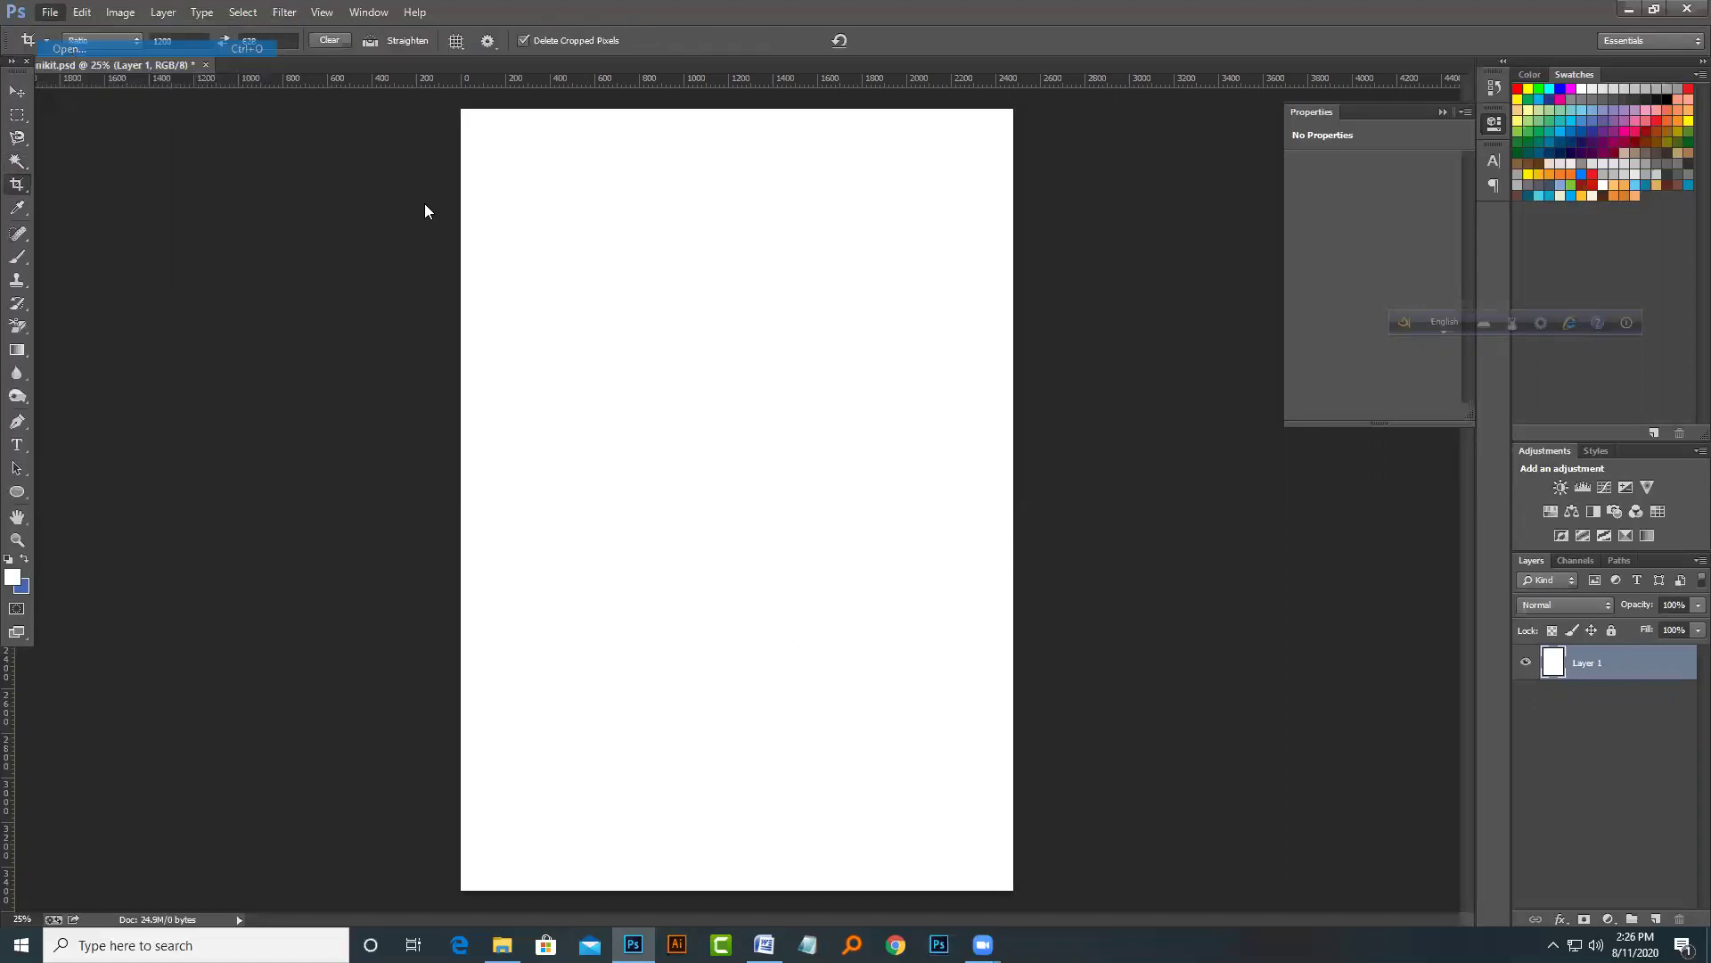
Step: Browse to the Desktop in the Open dialog and open image.jpg
left_click(73, 132)
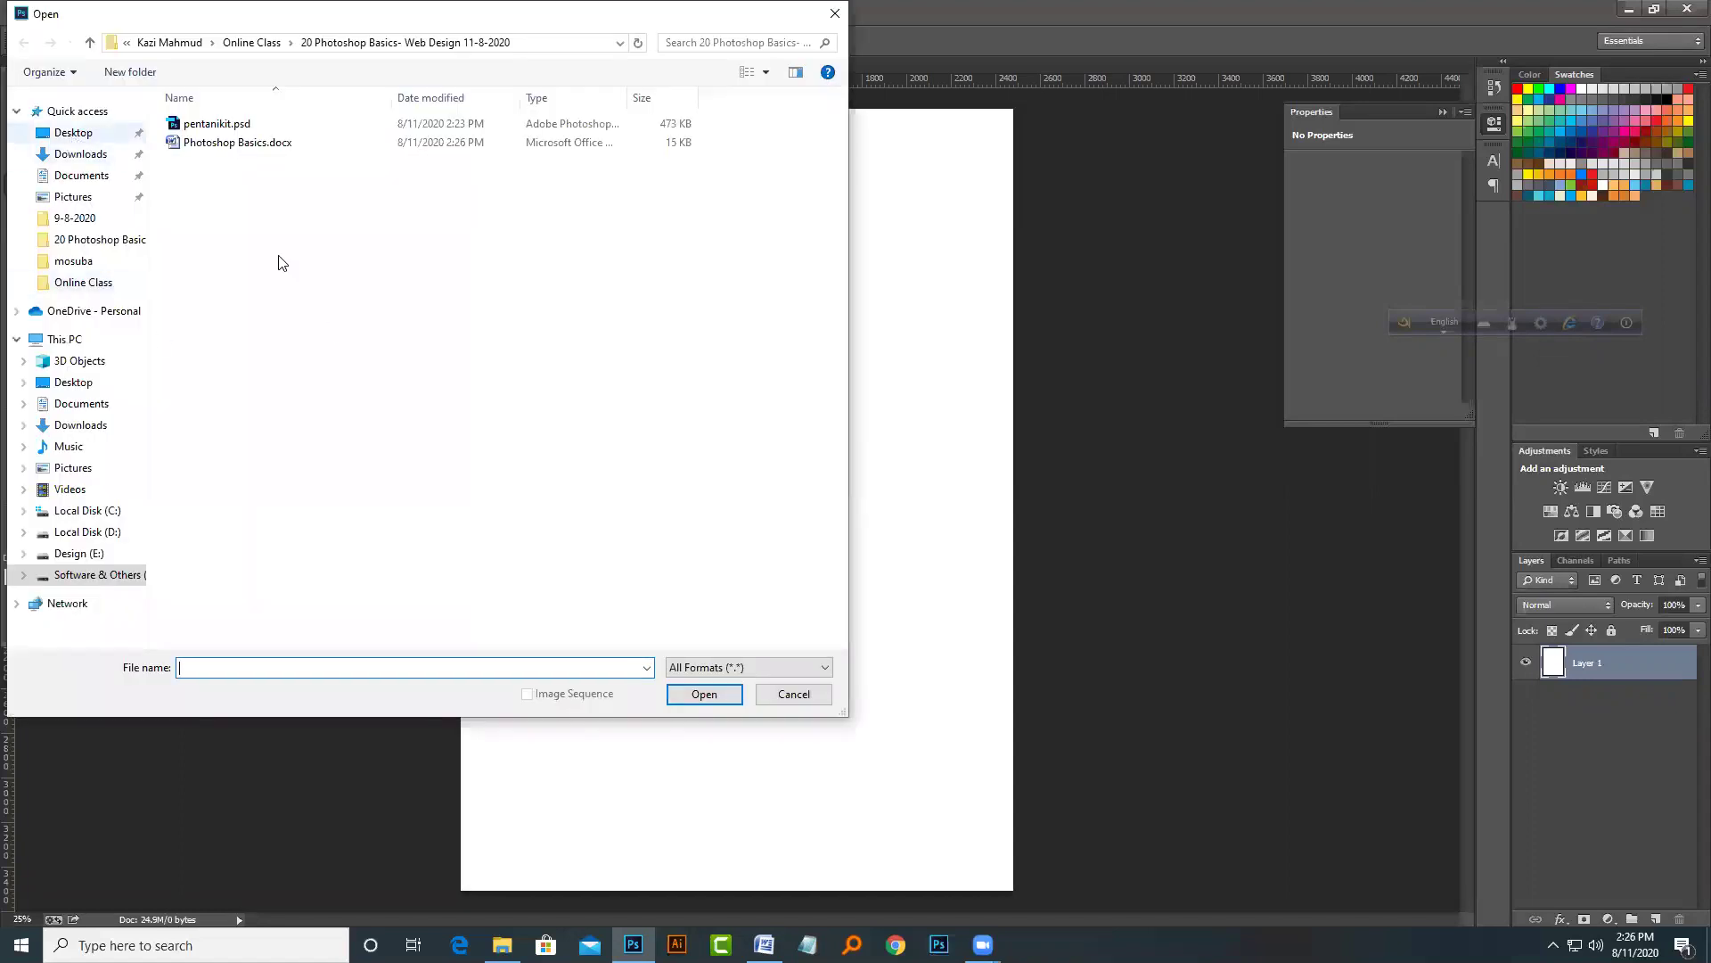
scroll(511, 417, "down", 5)
scroll(513, 456, "down", 5)
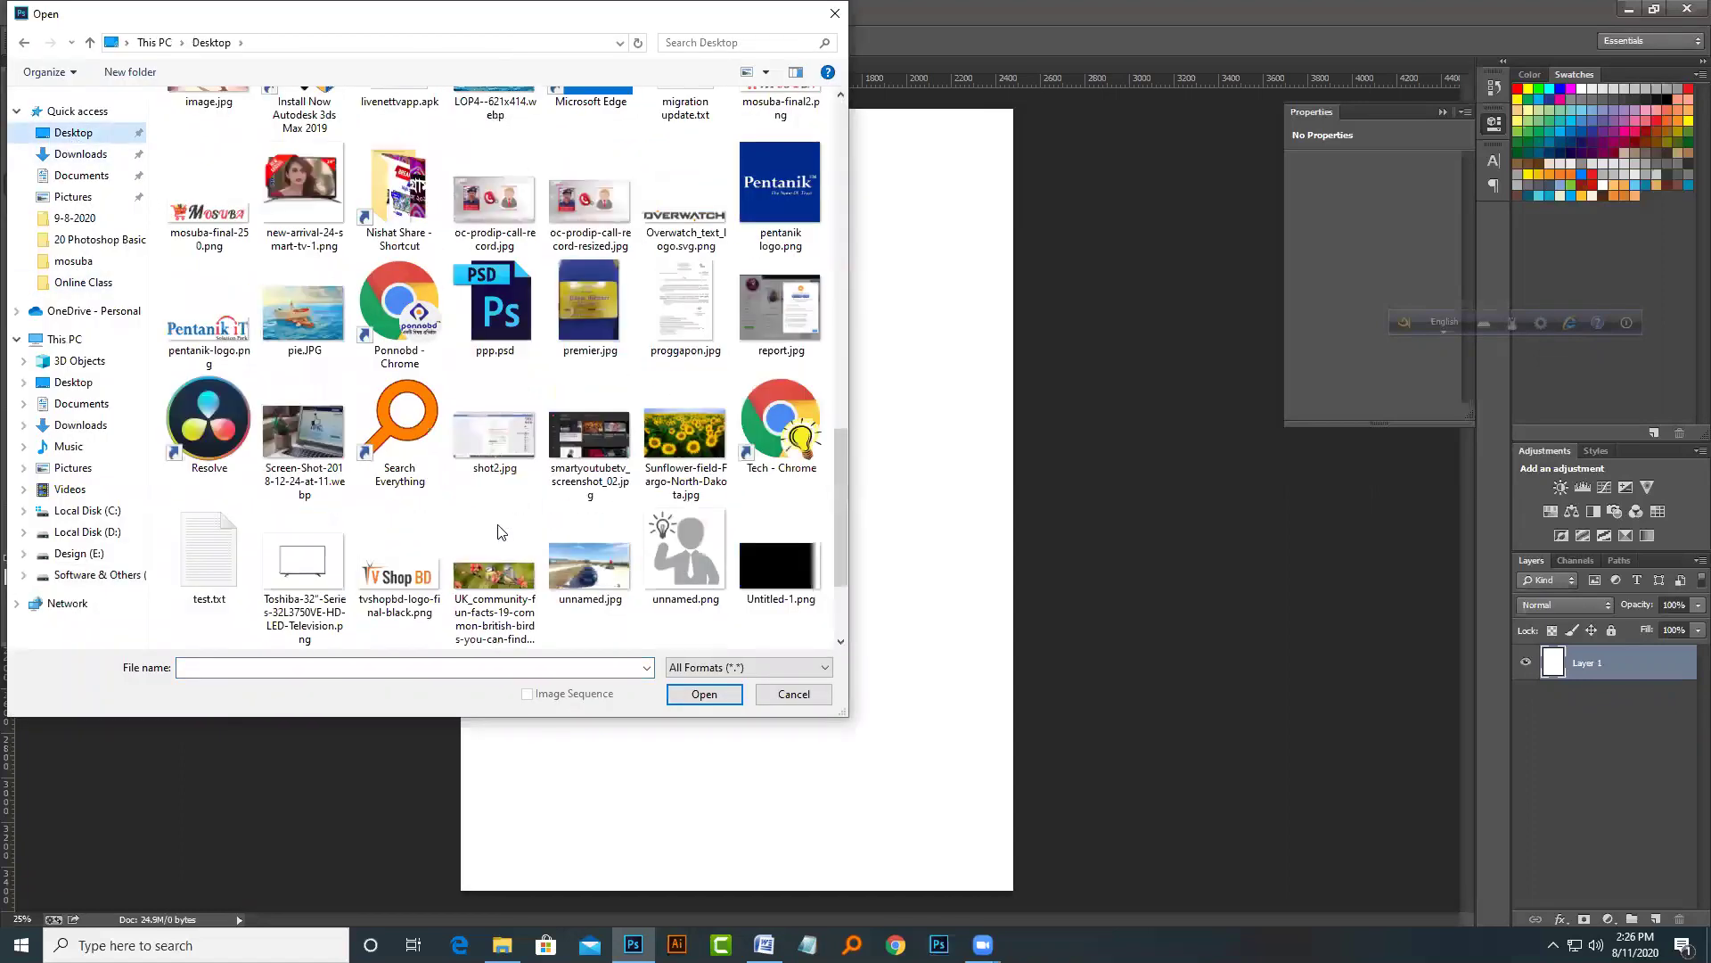
scroll(451, 533, "up", 4)
double_click(209, 378)
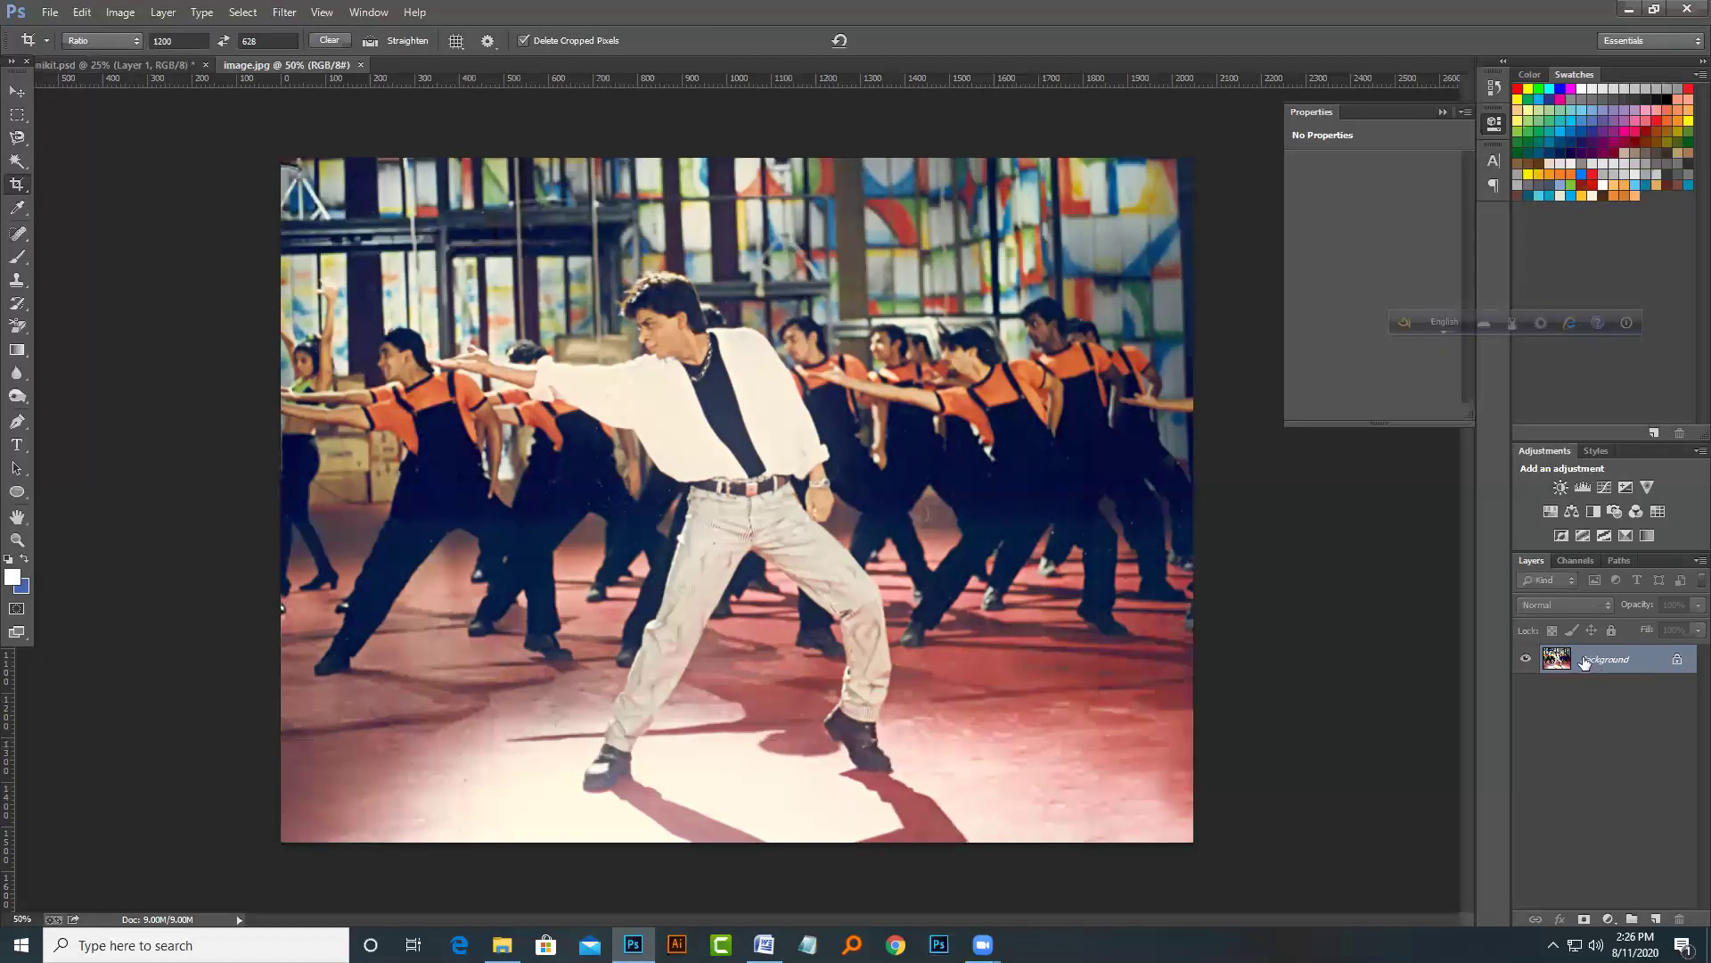
Step: Try converting the Background layer to Layer 0 twice, undoing each time
double_click(1679, 660)
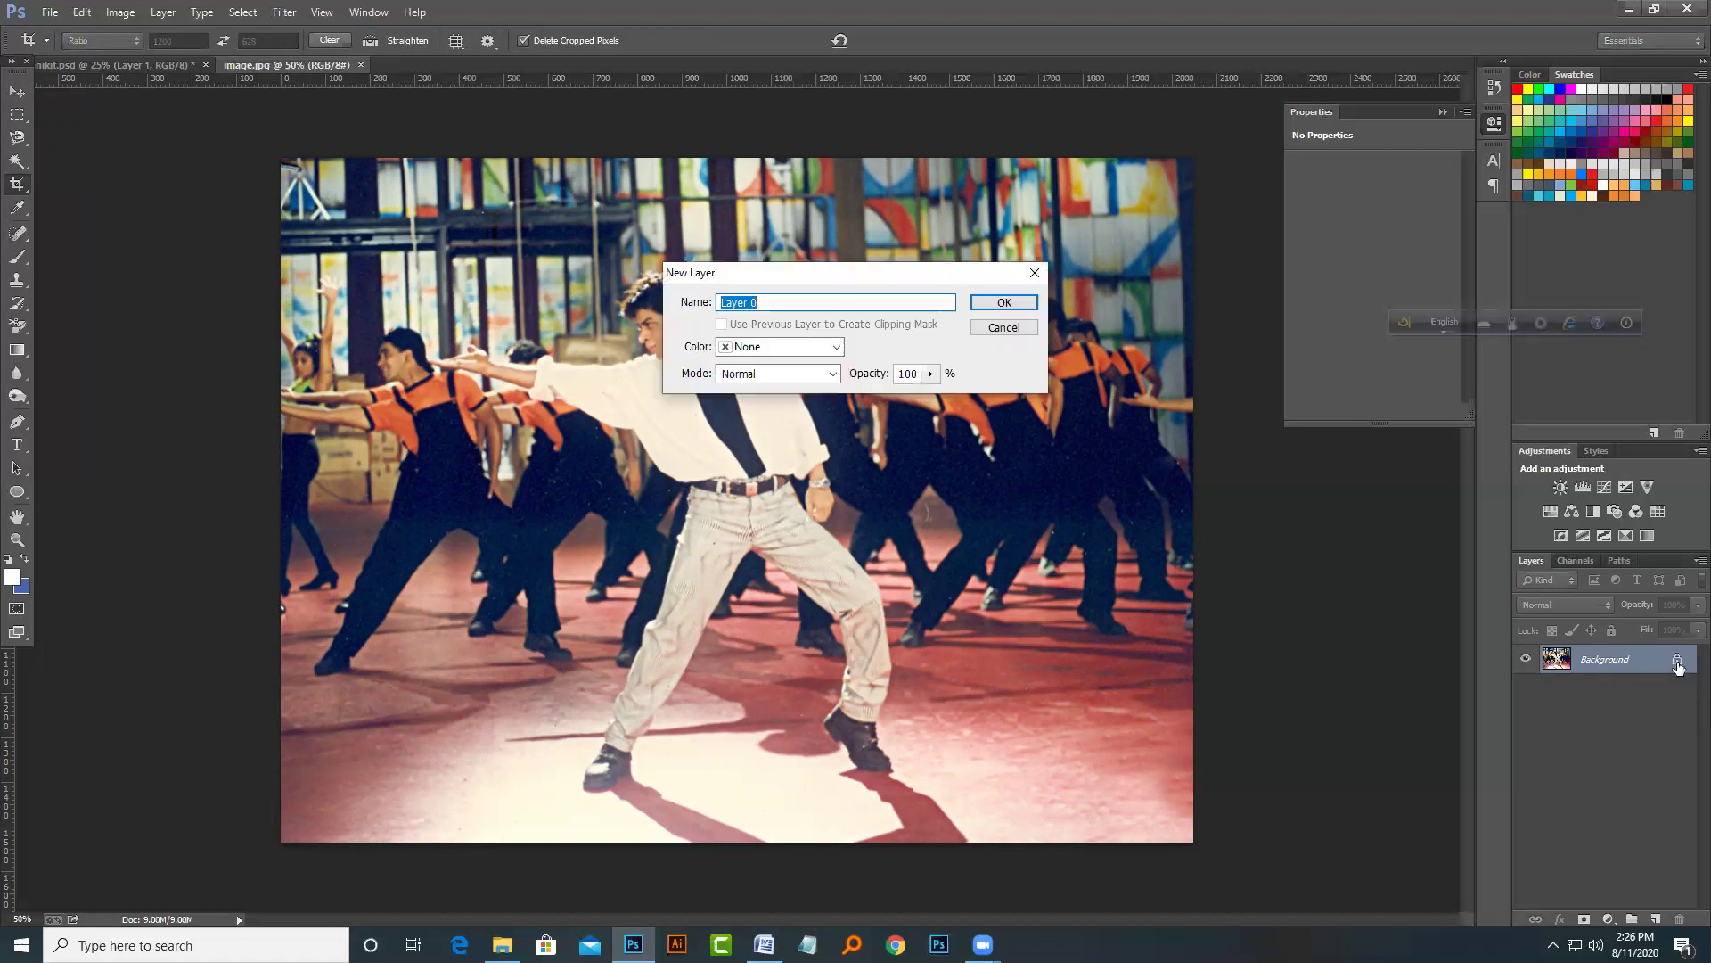
left_click(984, 303)
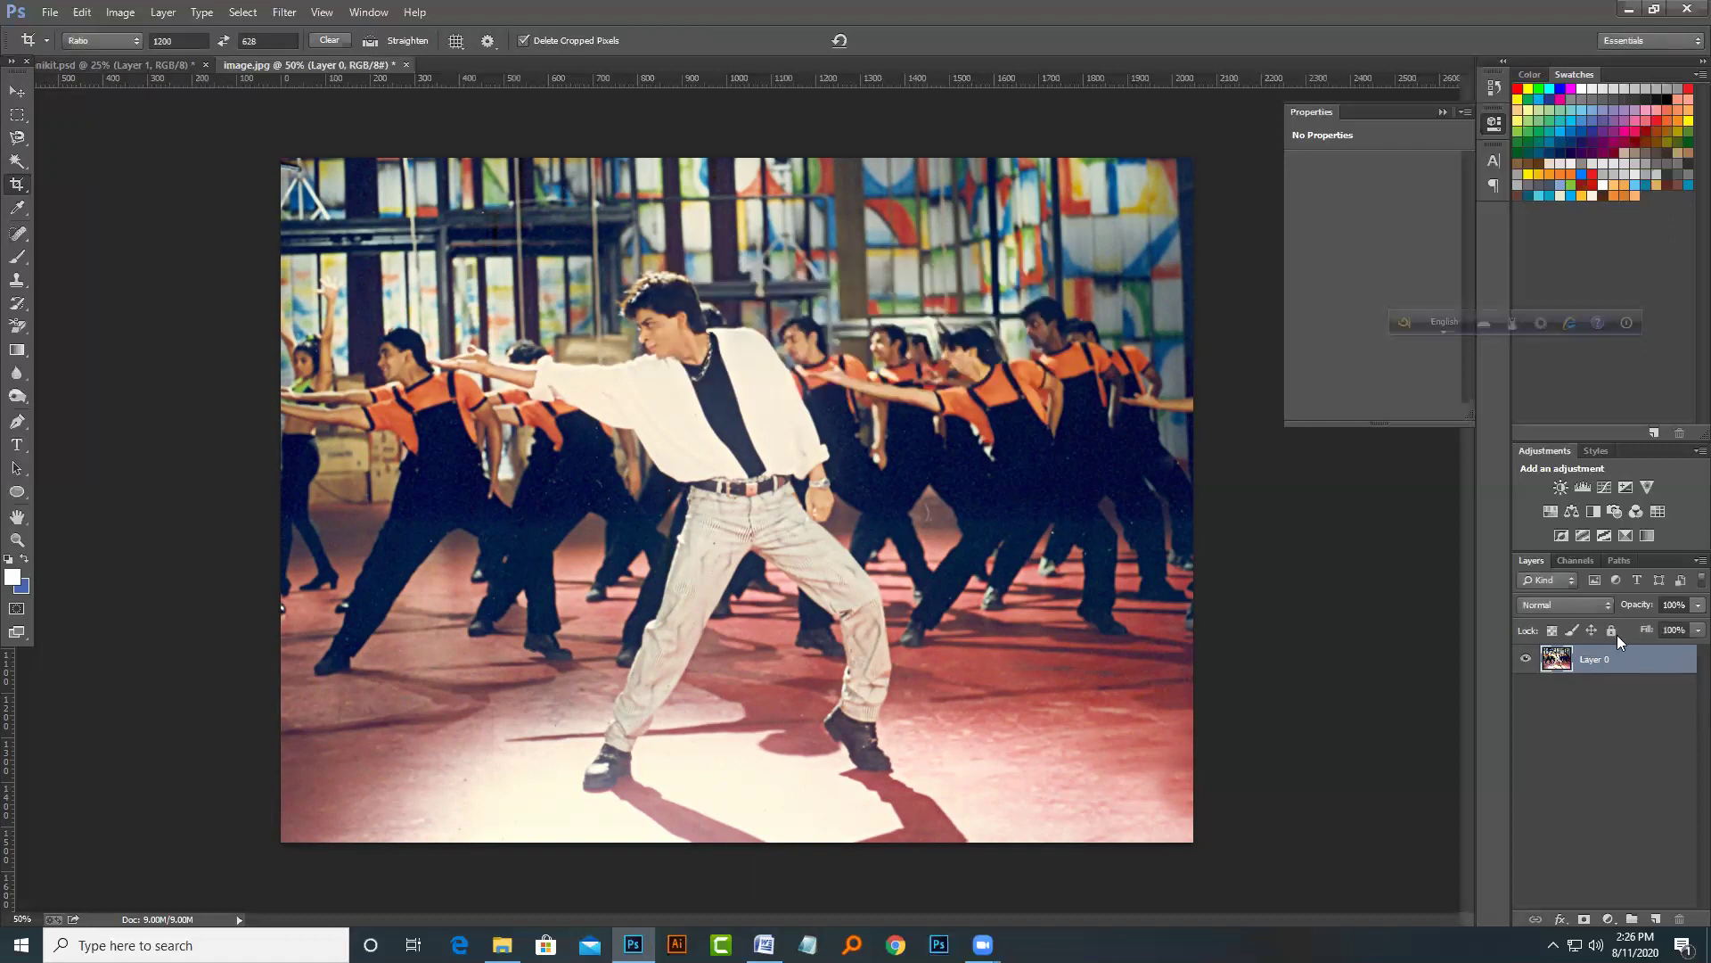
key("ctrl+z")
double_click(1677, 665)
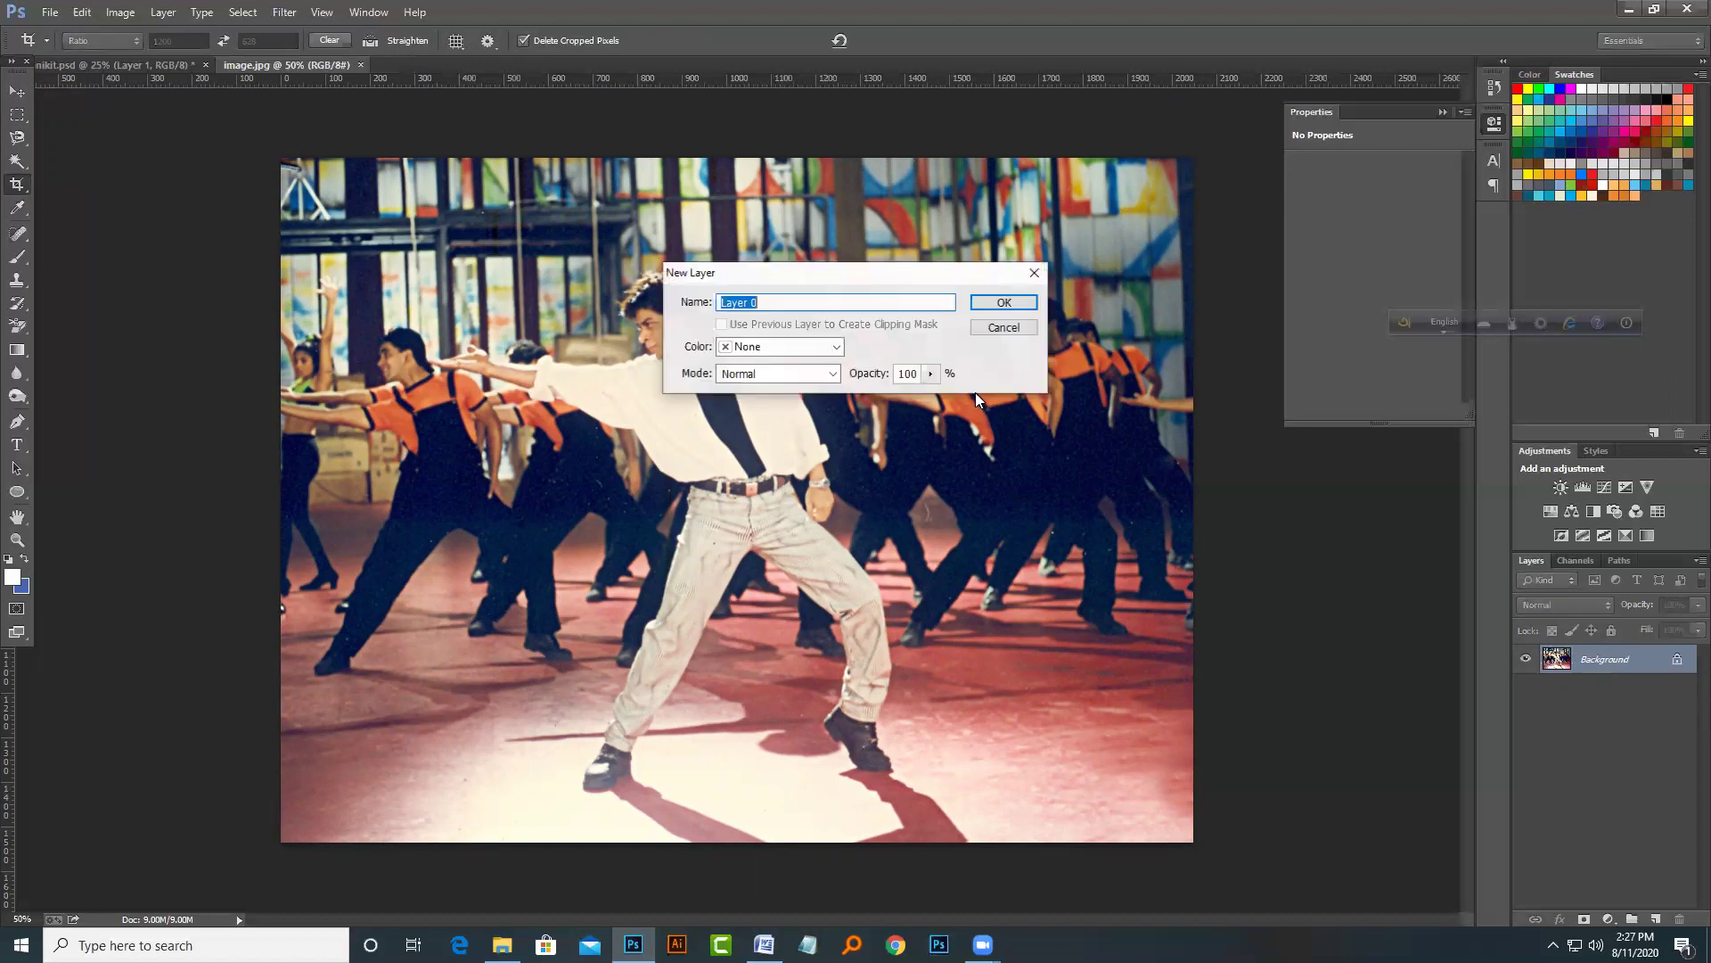
left_click(998, 302)
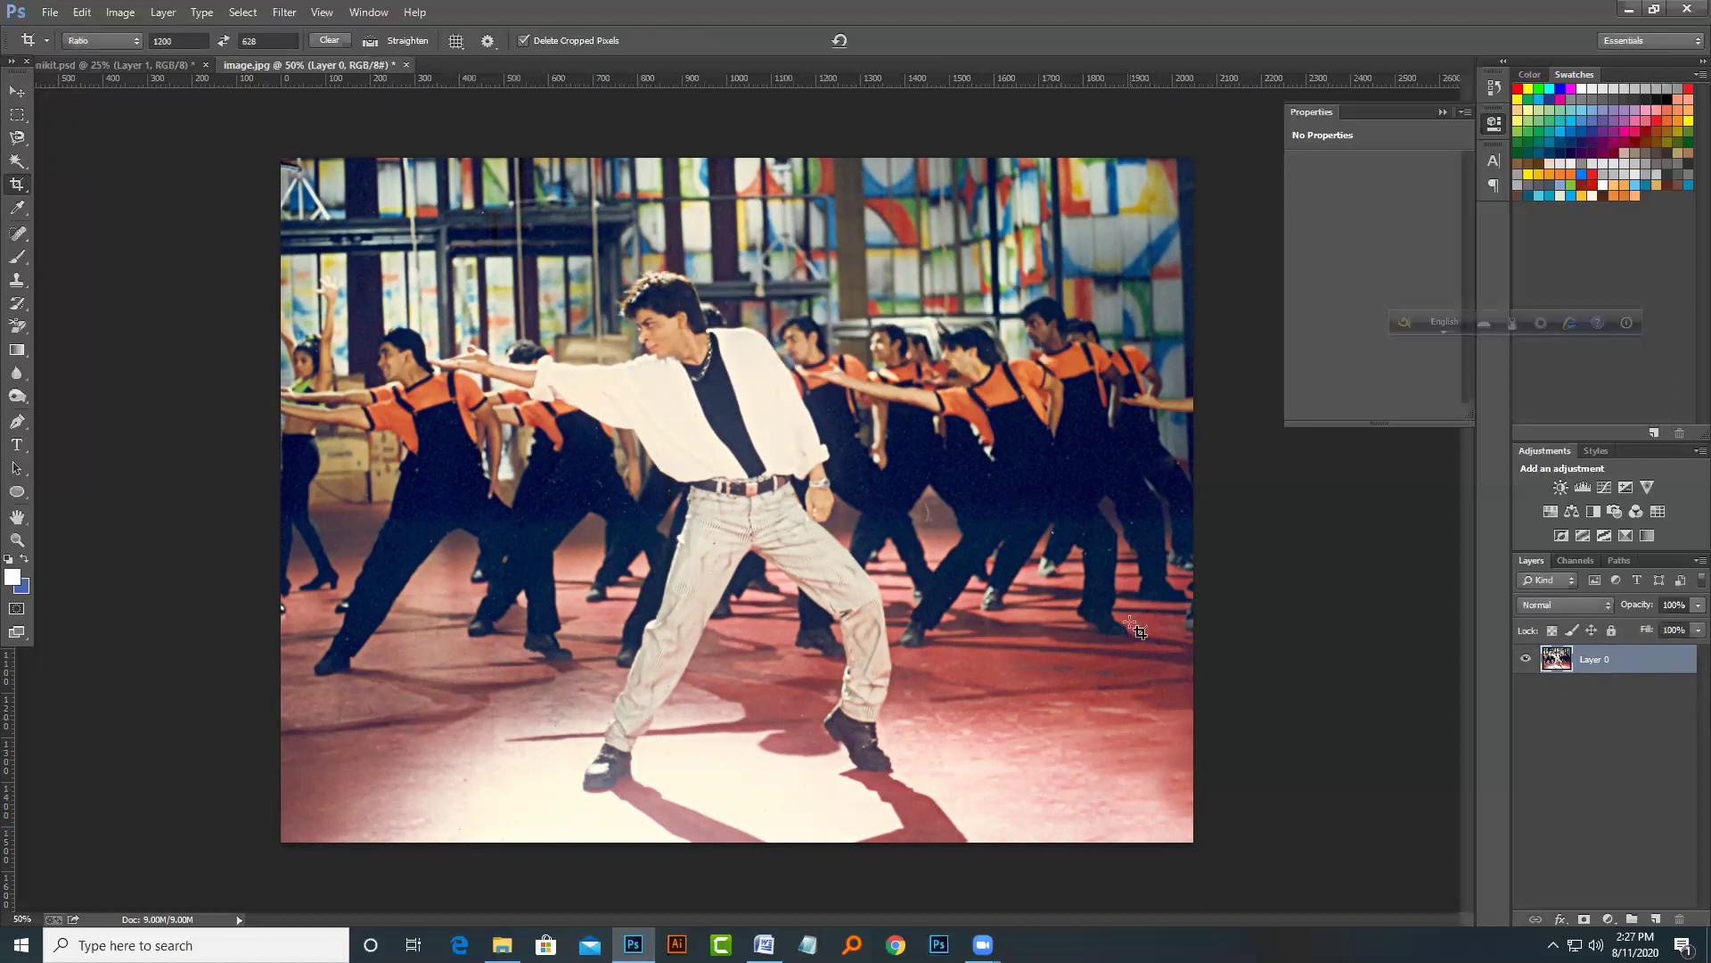
key("ctrl+z")
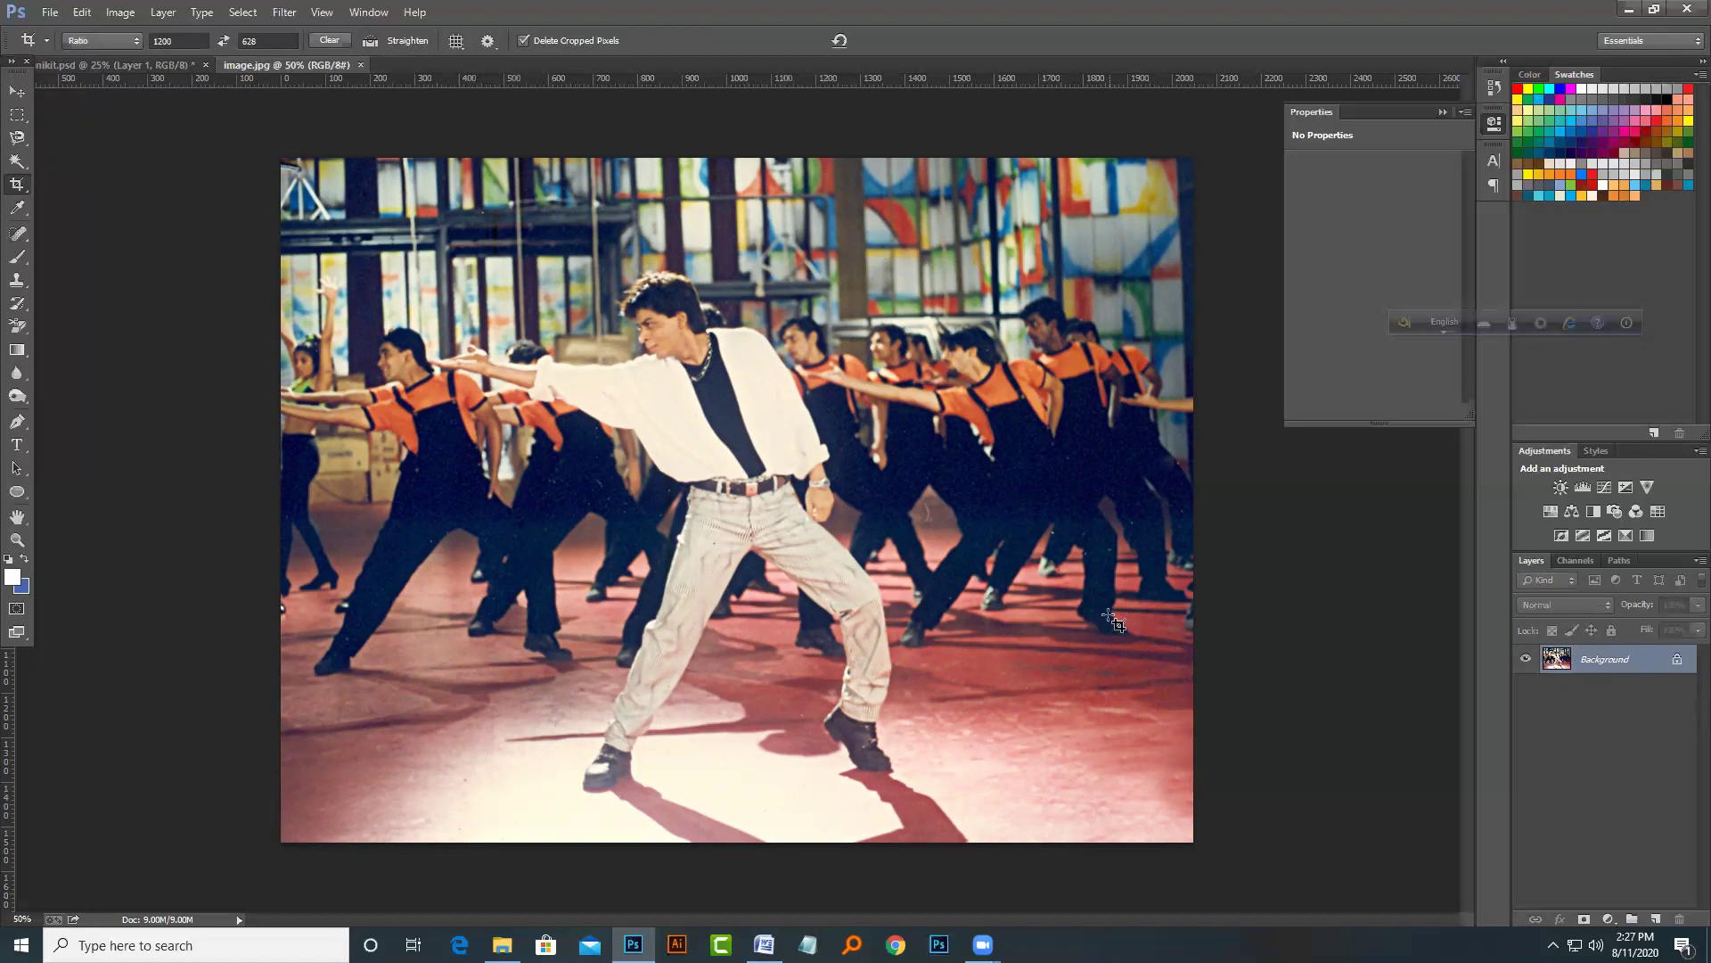
double_click(1618, 667)
key("Escape")
Step: Check the Image menu's RGB mode, then convert Background into Layer 0
left_click(125, 13)
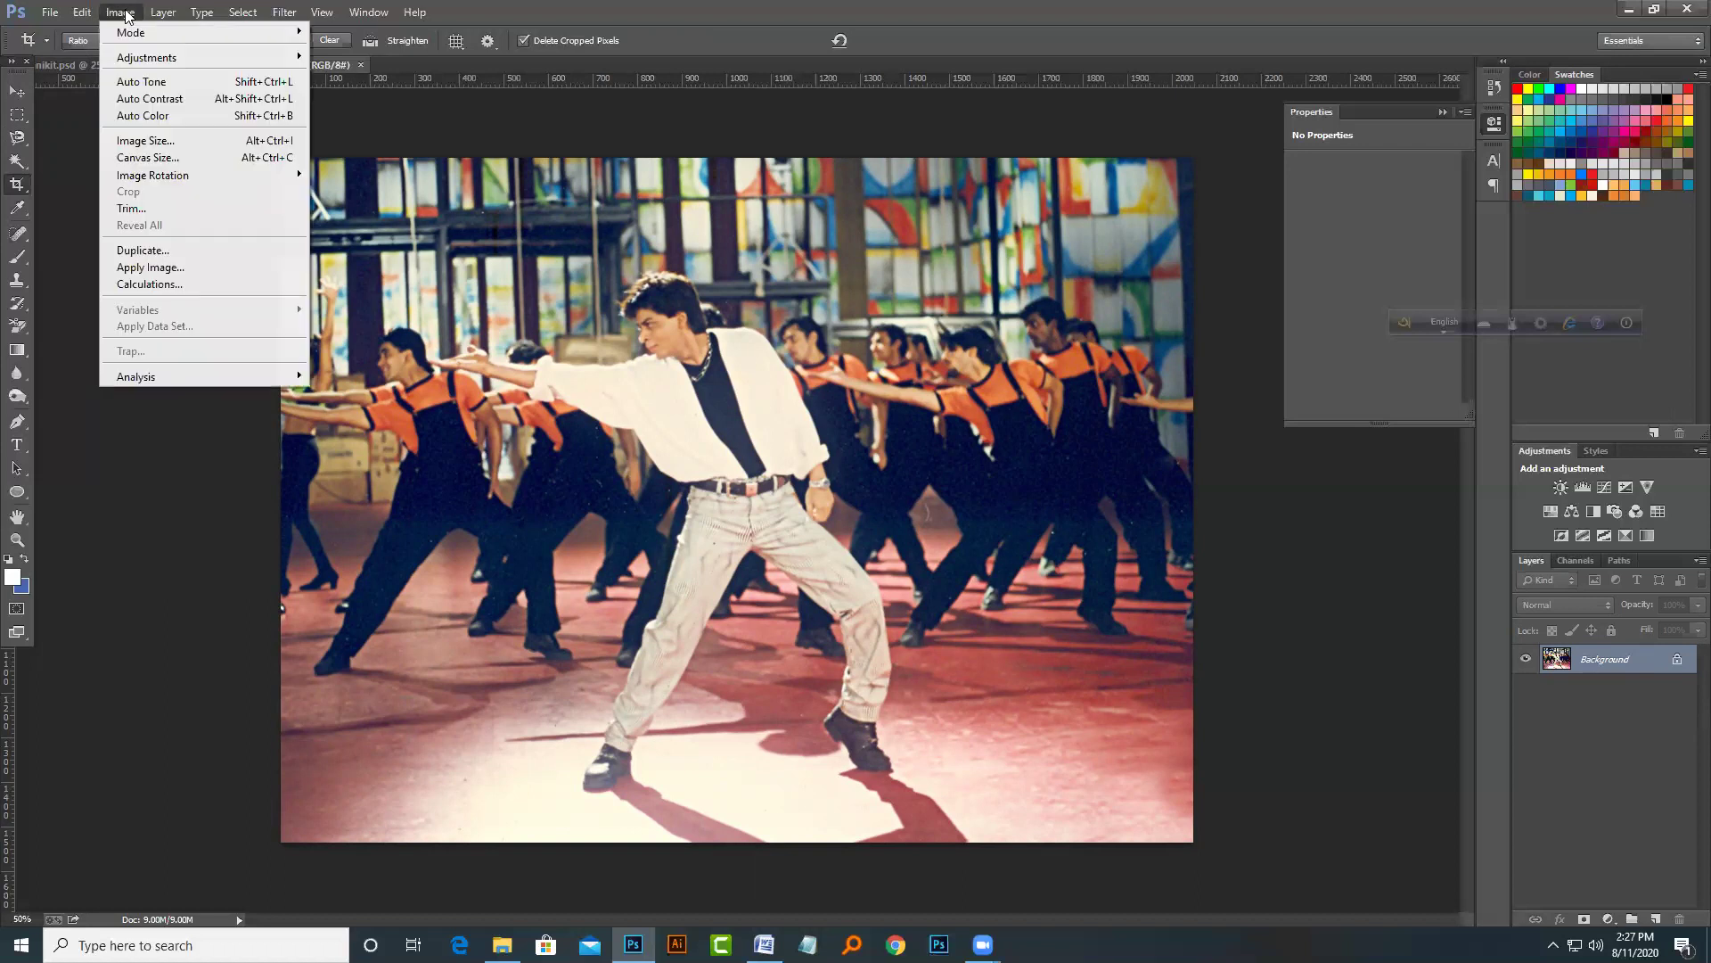
mouse_move(131, 32)
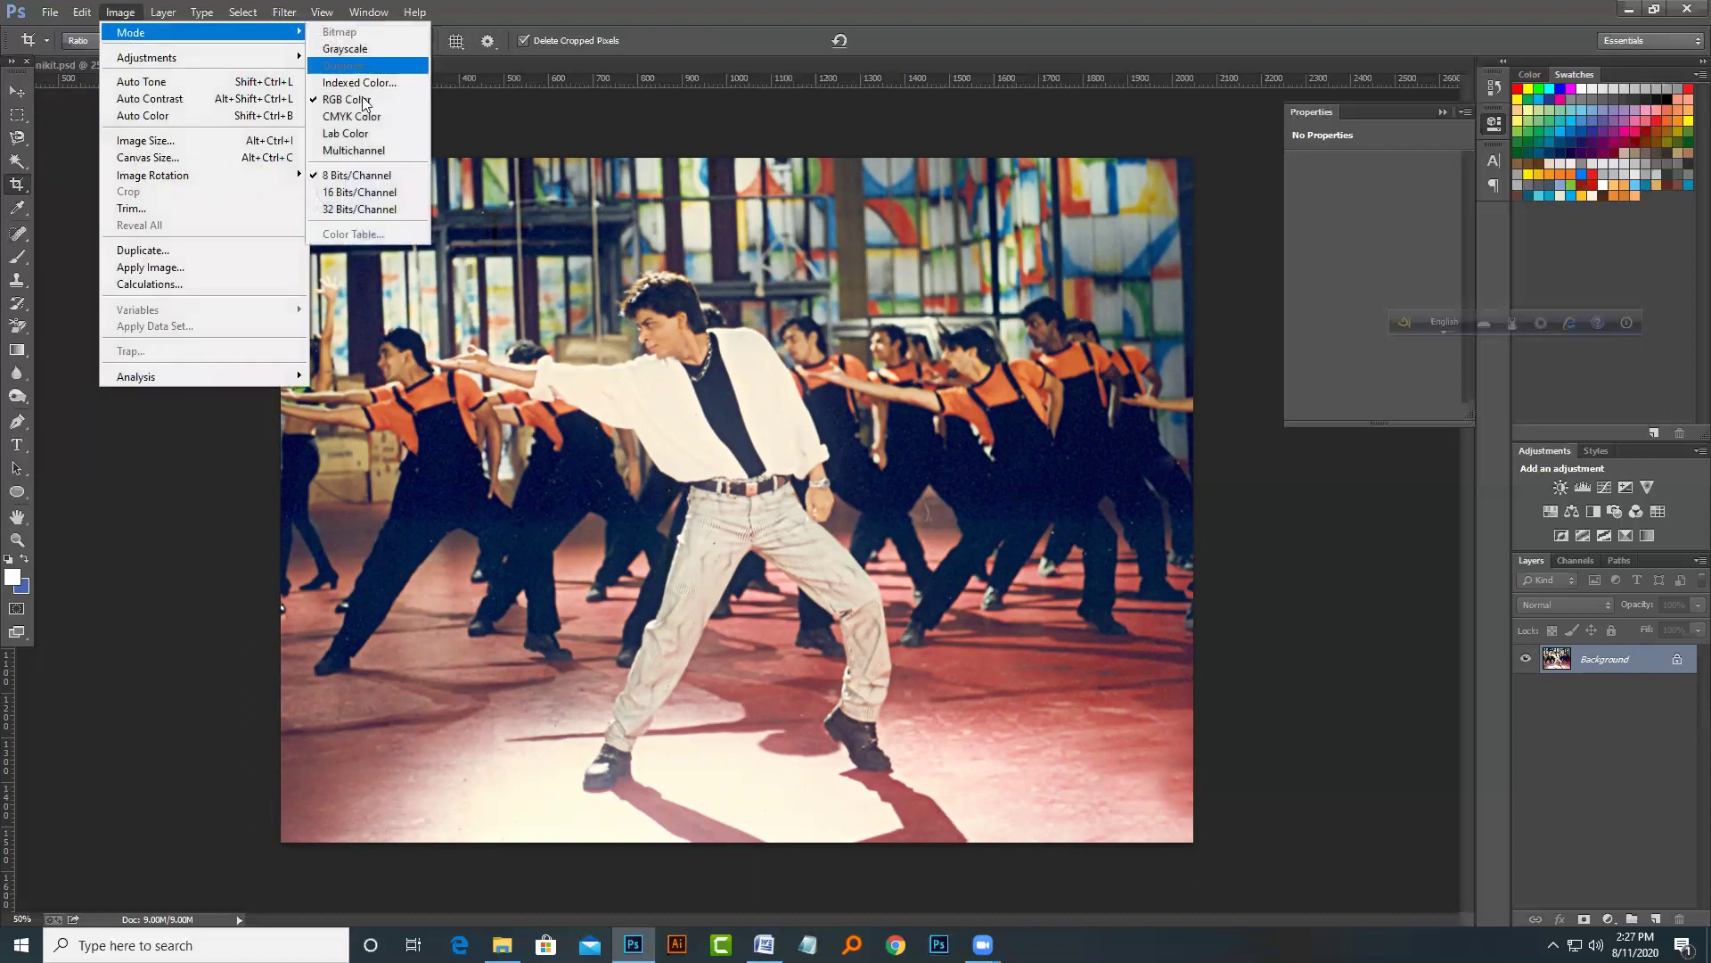
left_click(364, 103)
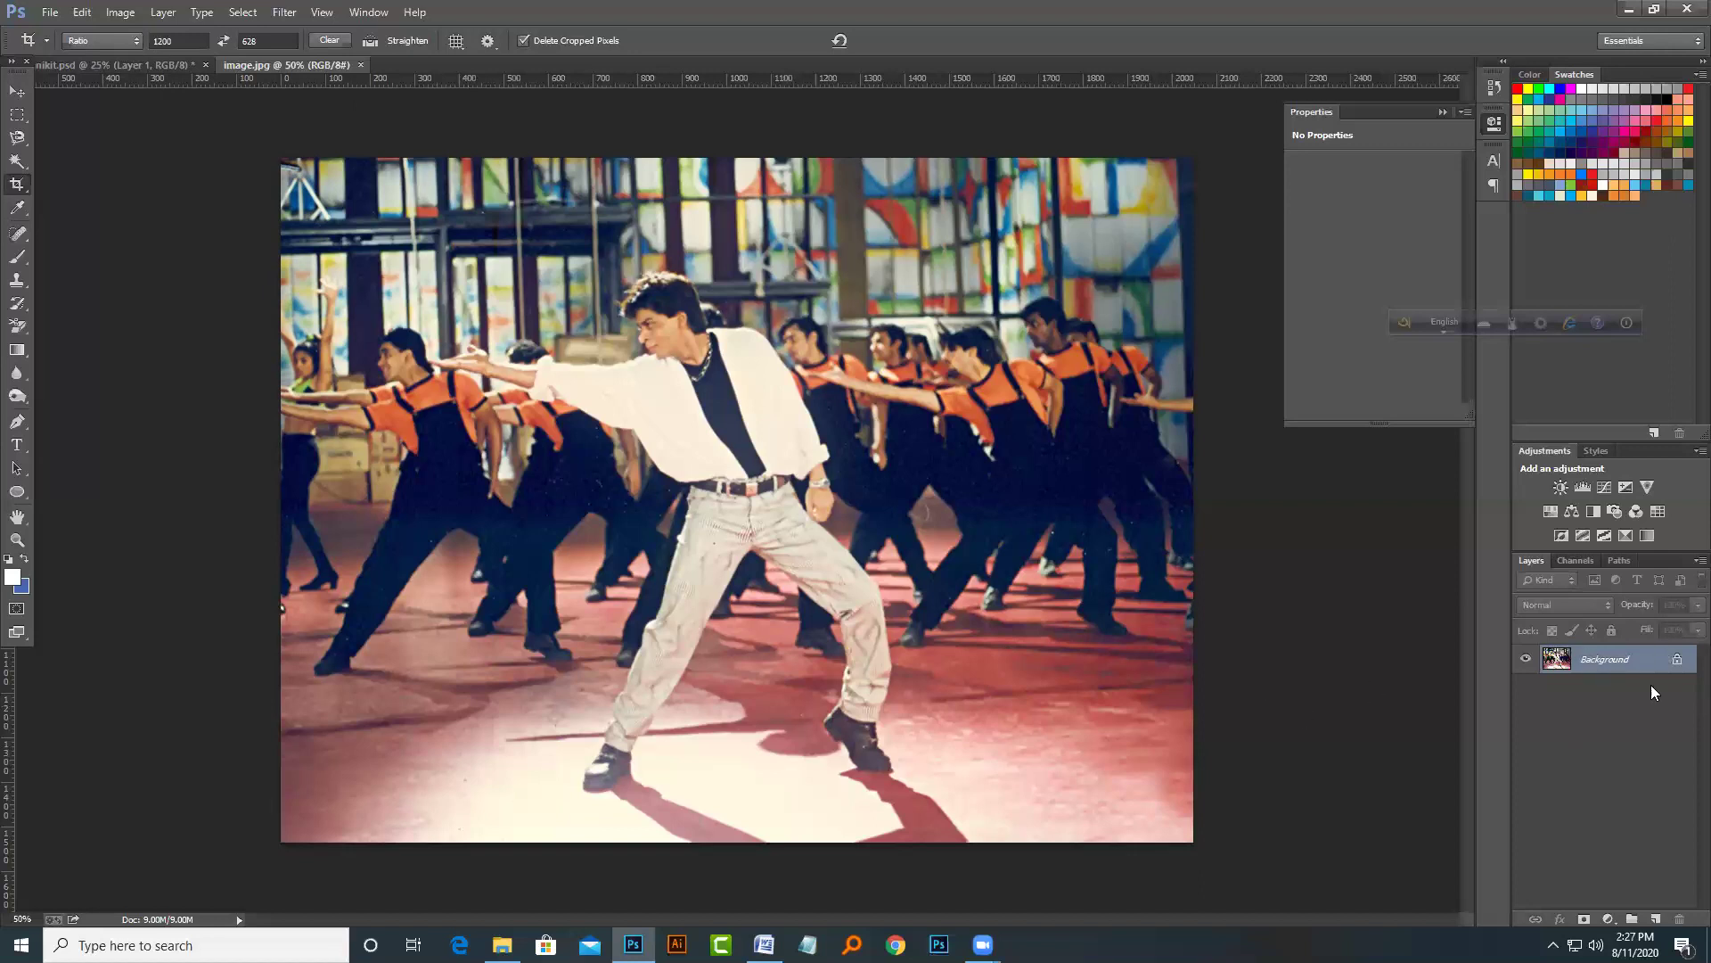
double_click(1589, 660)
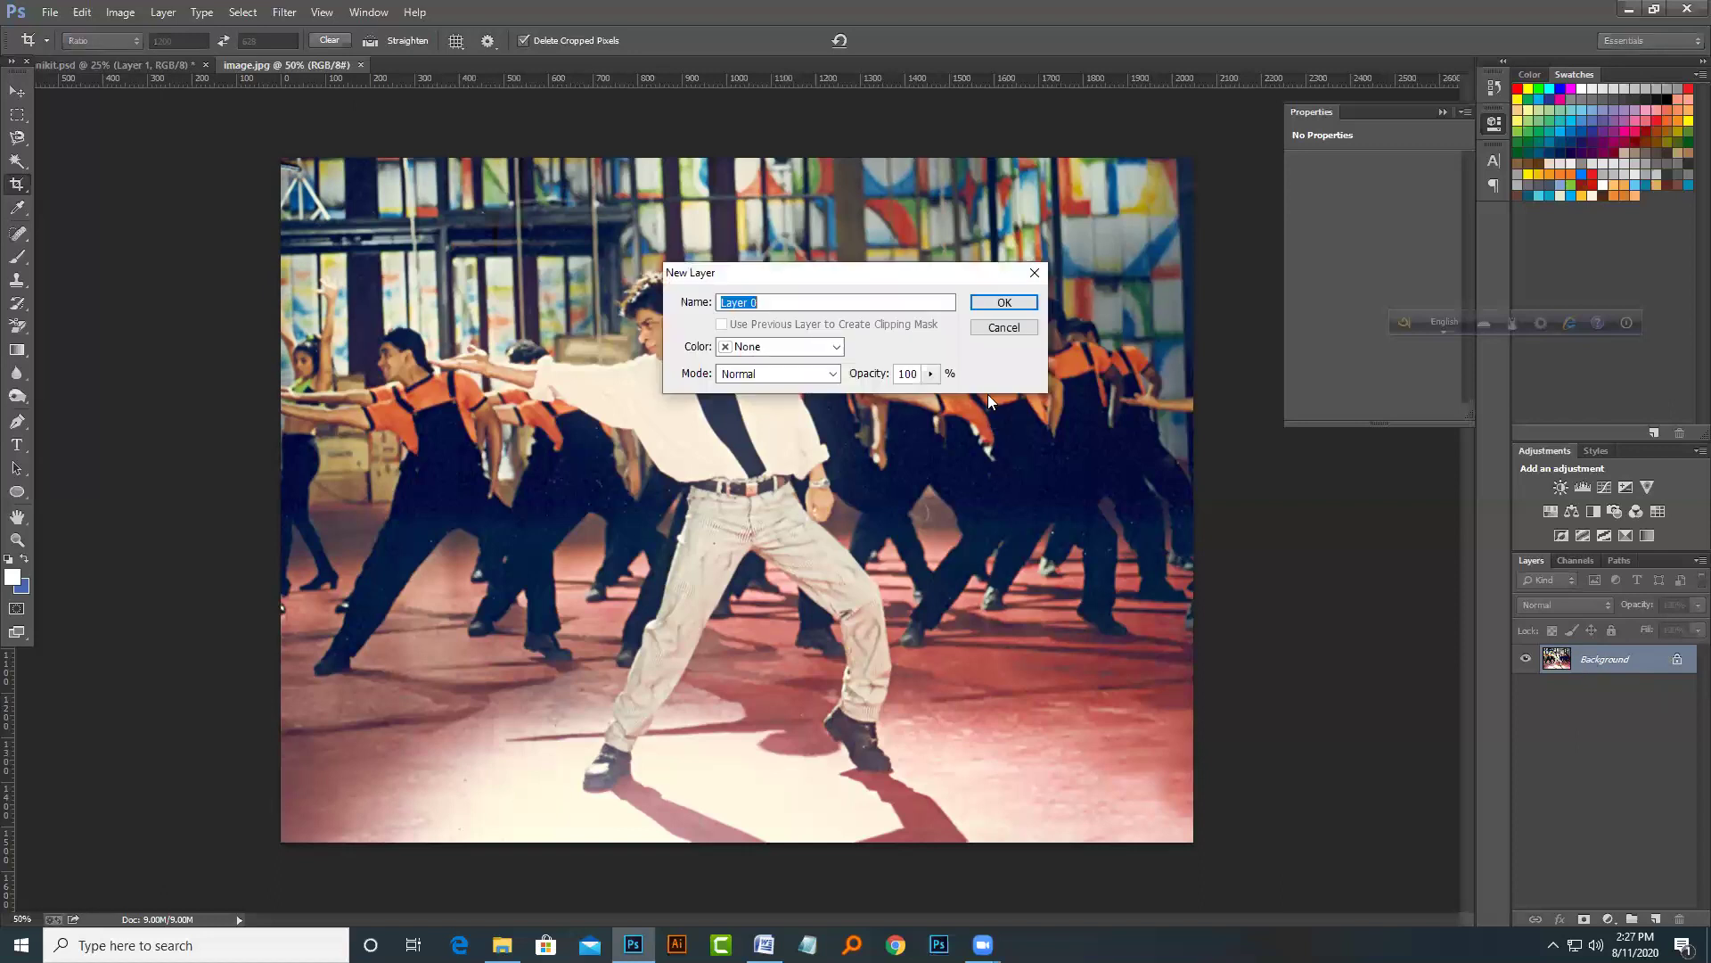
left_click(1020, 312)
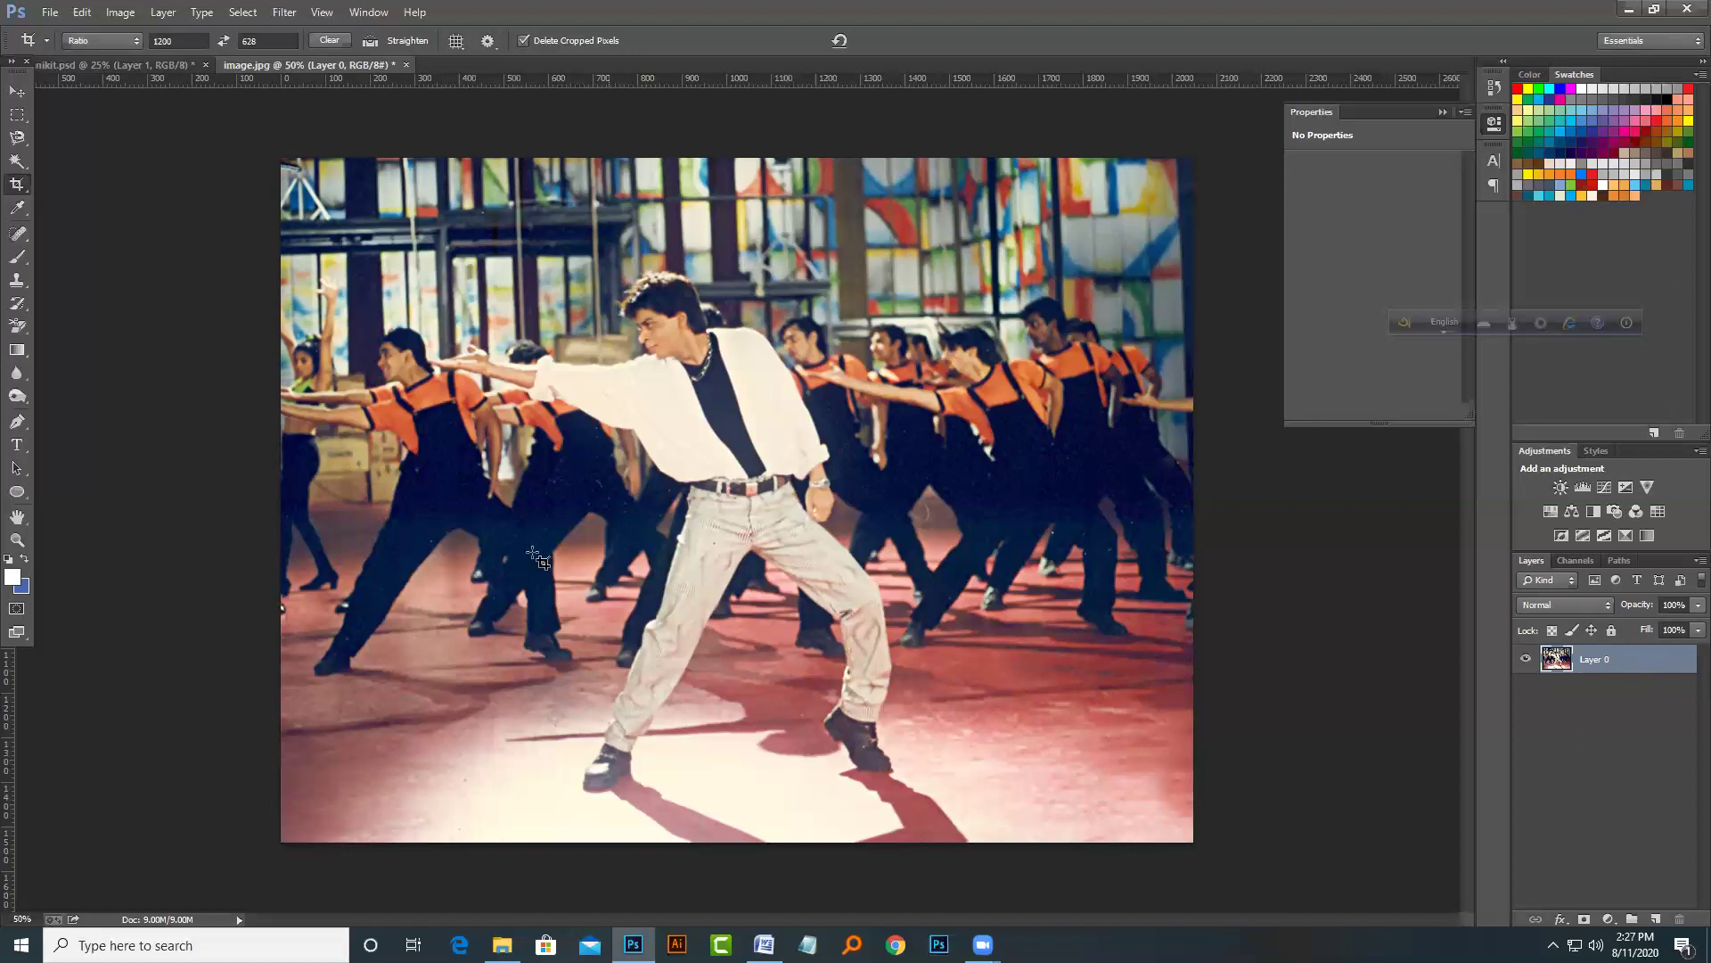
Step: Try a 1200:628 ratio crop on the dance photo and cancel it
left_click(19, 186)
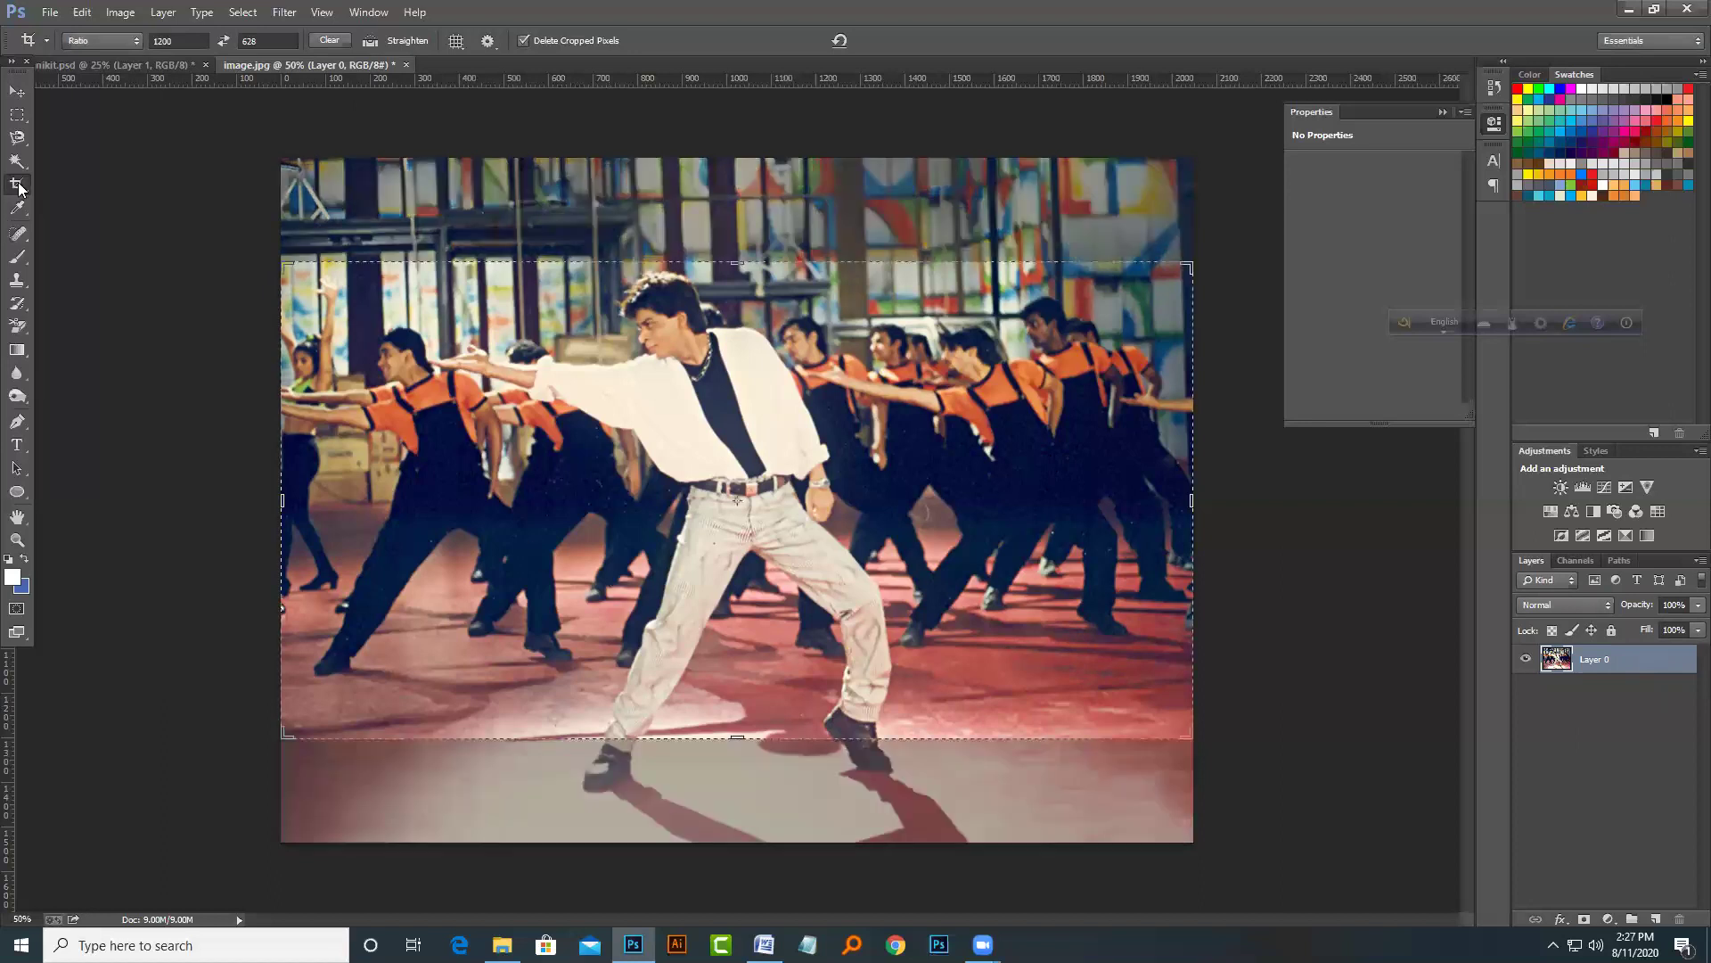
left_click(189, 40)
left_click(265, 40)
mouse_move(615, 334)
left_mouse_down()
mouse_move(602, 434)
mouse_move(763, 588)
left_mouse_up()
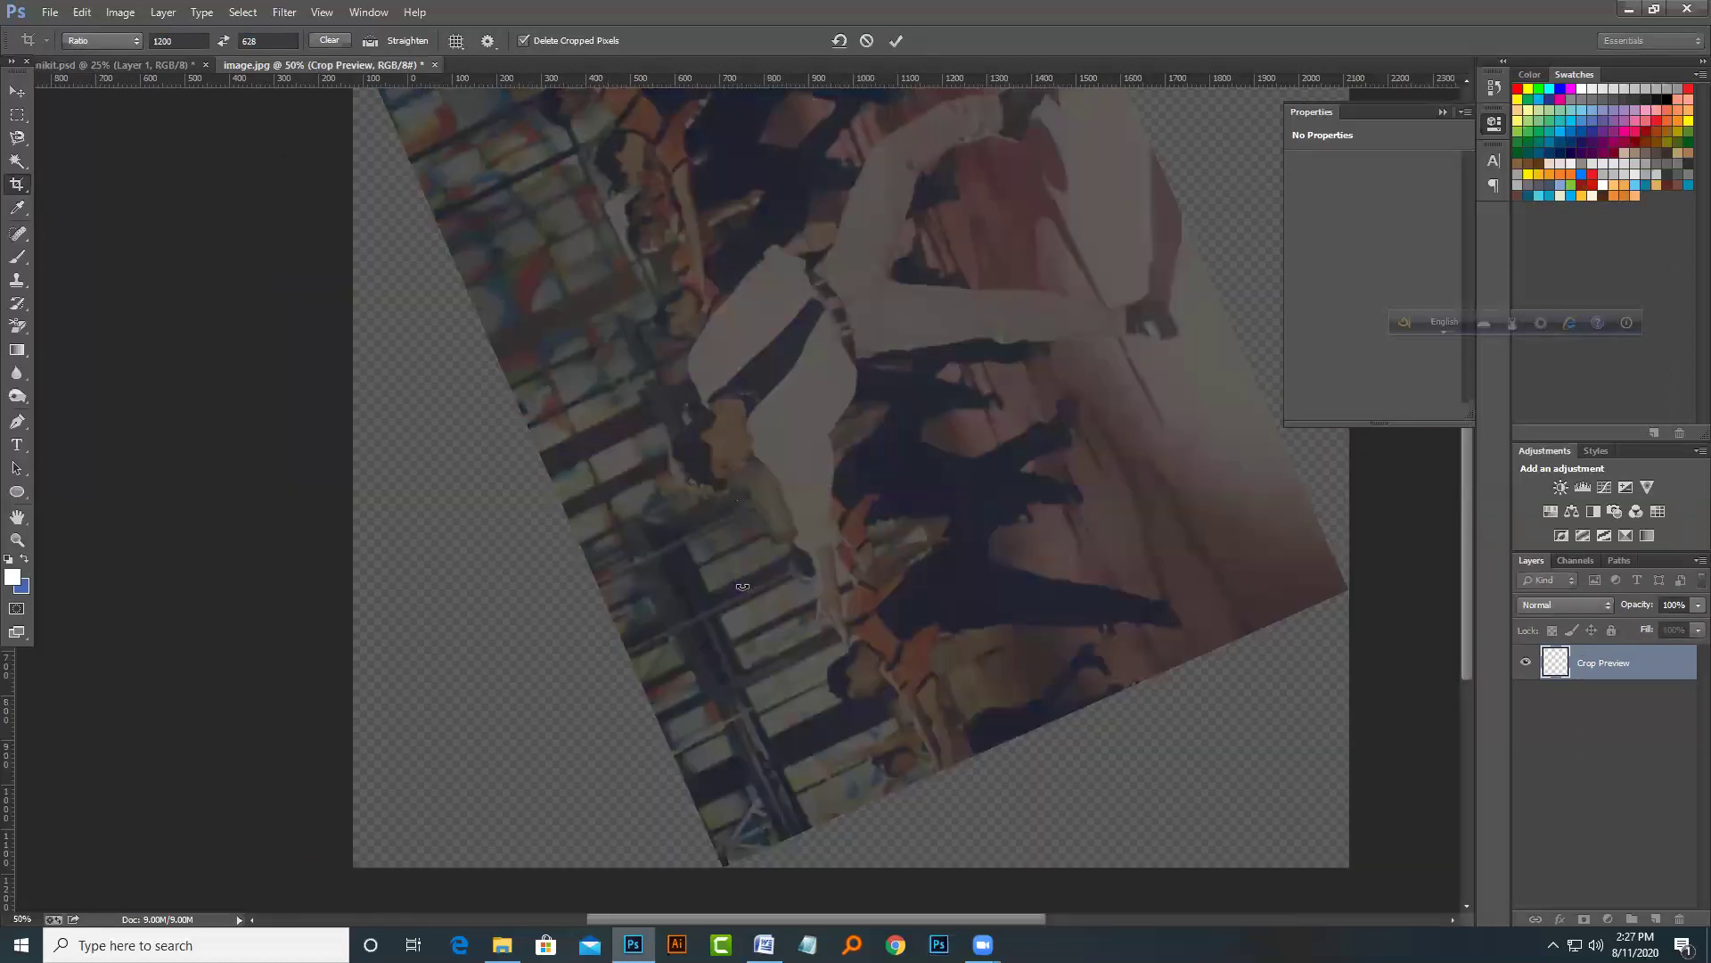
key("Escape")
Step: Draw another crop area, clear the ratio, and choose Don't Crop when leaving
mouse_move(577, 364)
left_mouse_down()
mouse_move(1005, 818)
mouse_move(698, 632)
mouse_move(954, 794)
left_mouse_up()
key("Escape")
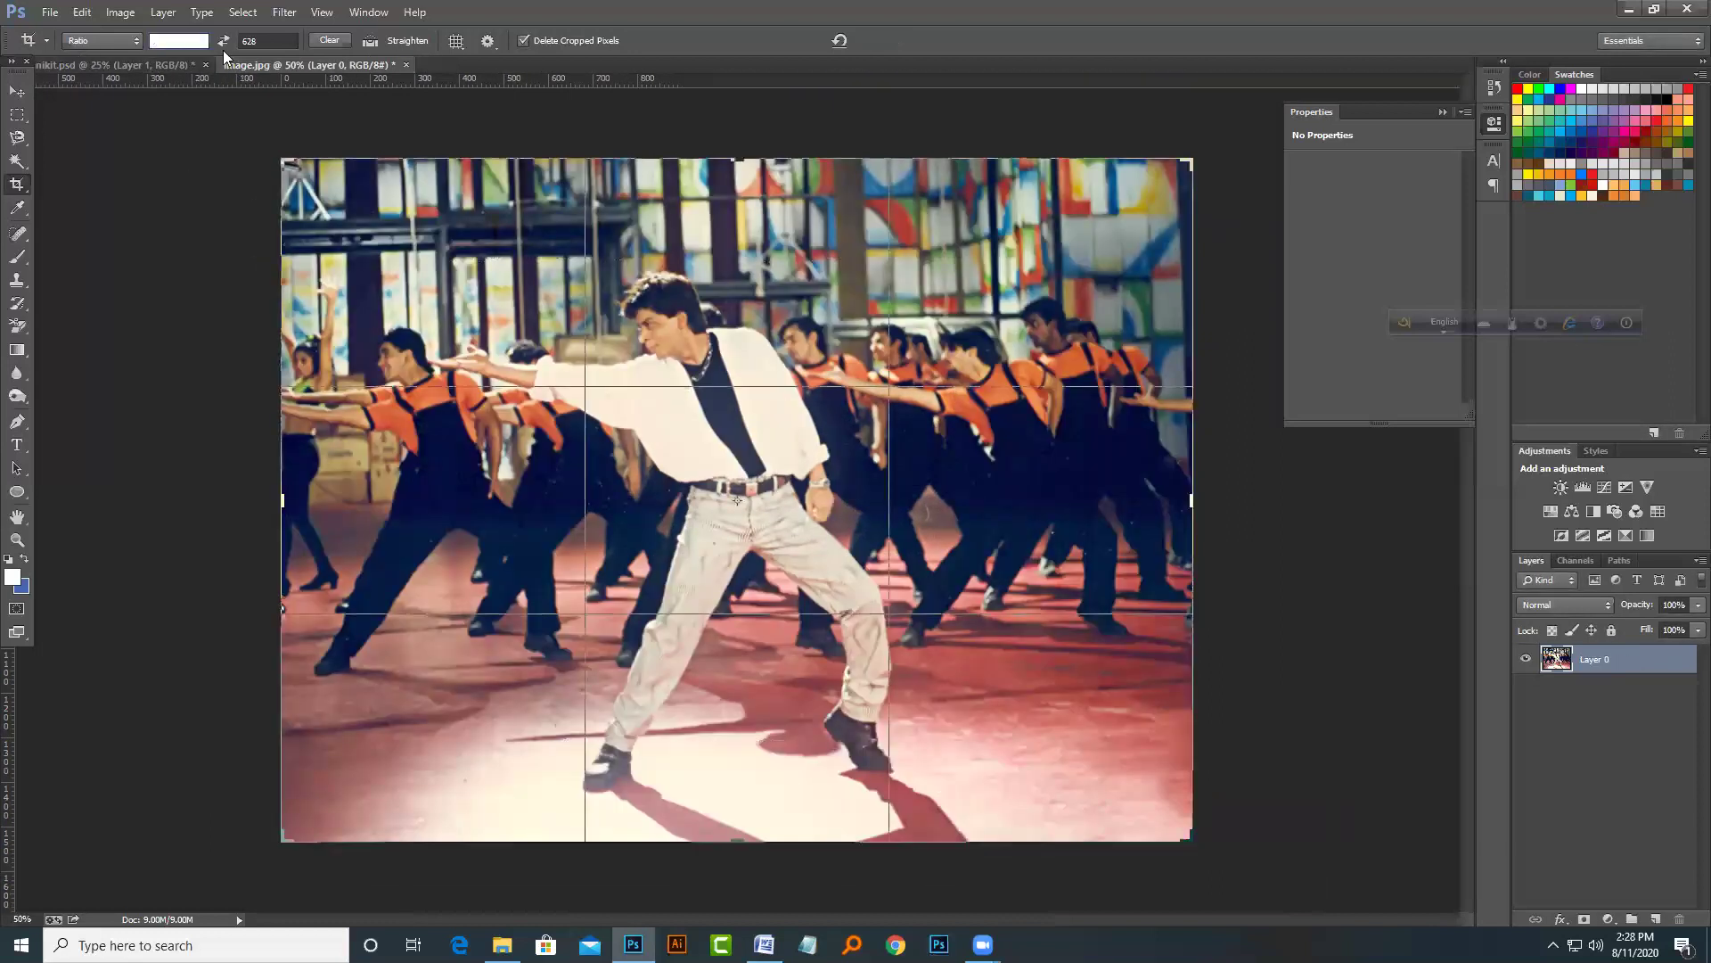
left_click(329, 40)
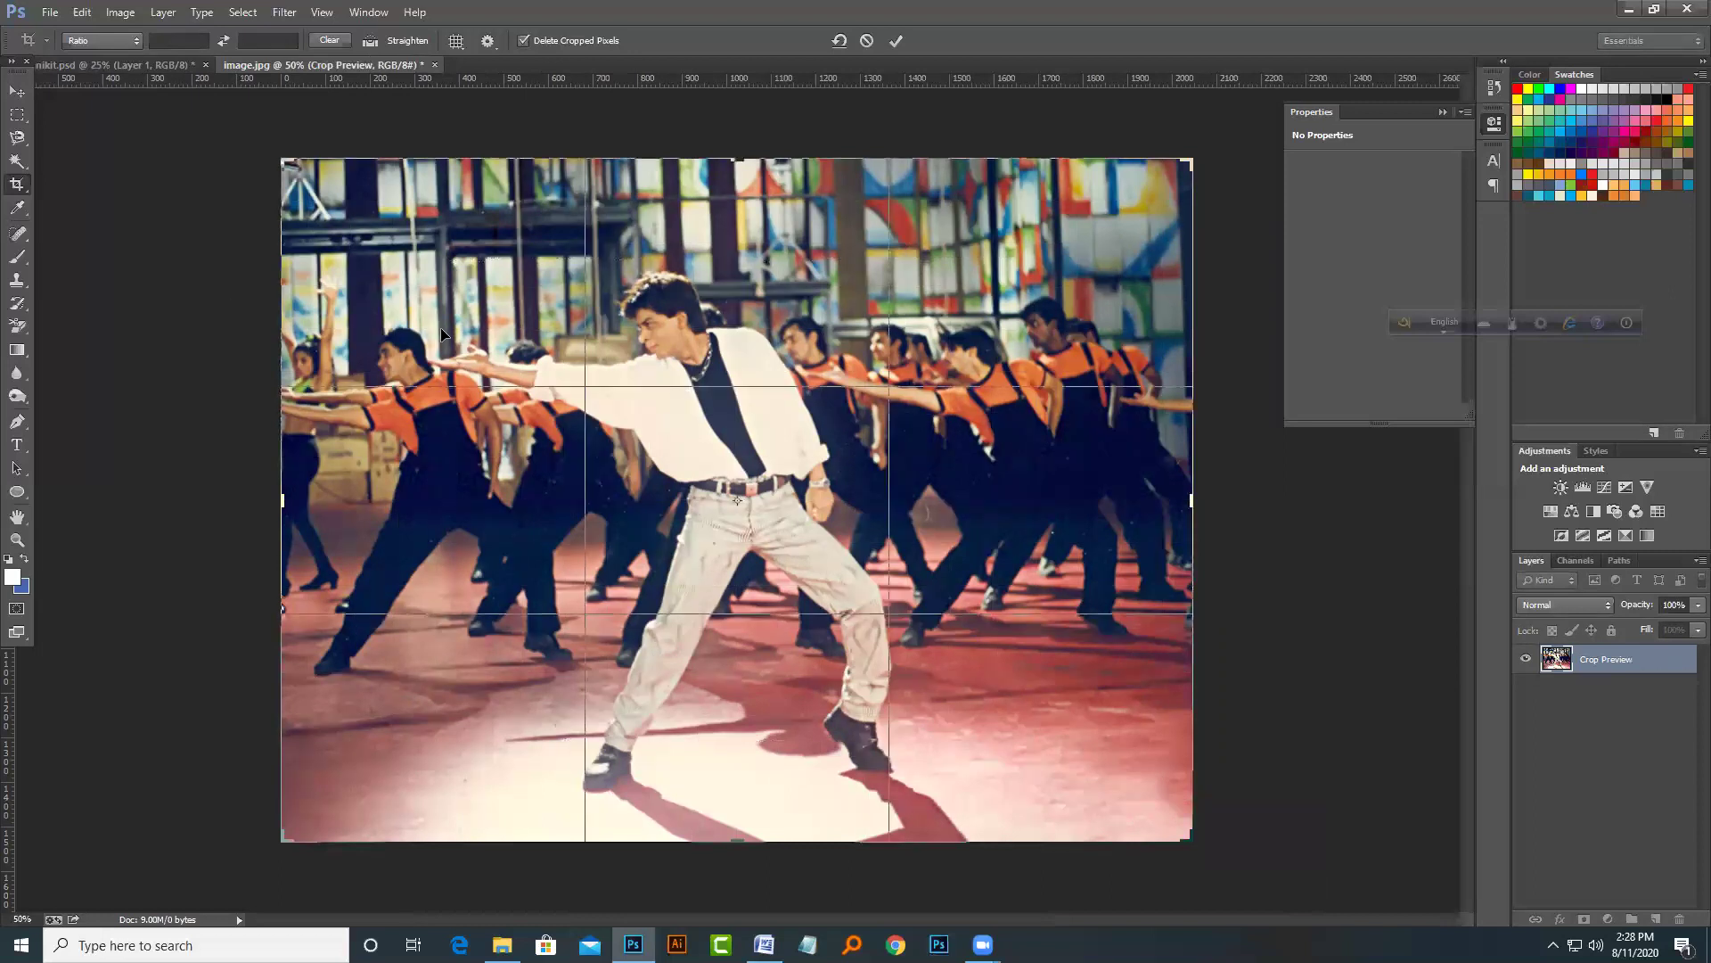
left_click(18, 92)
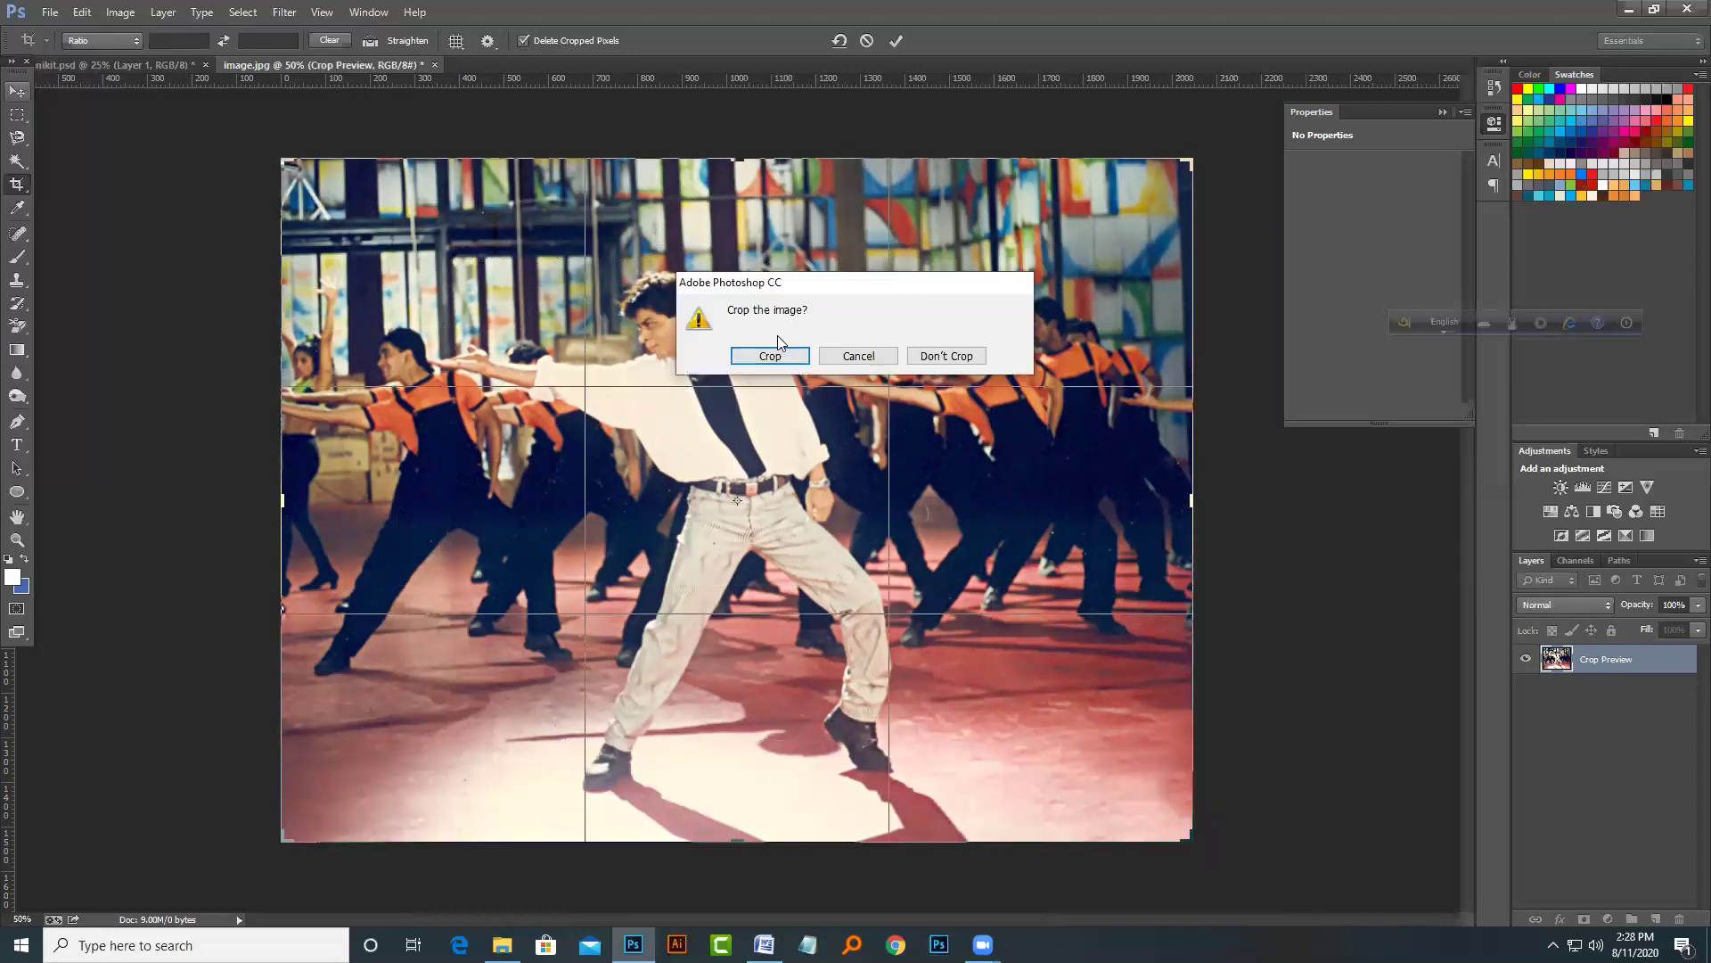
left_click(921, 360)
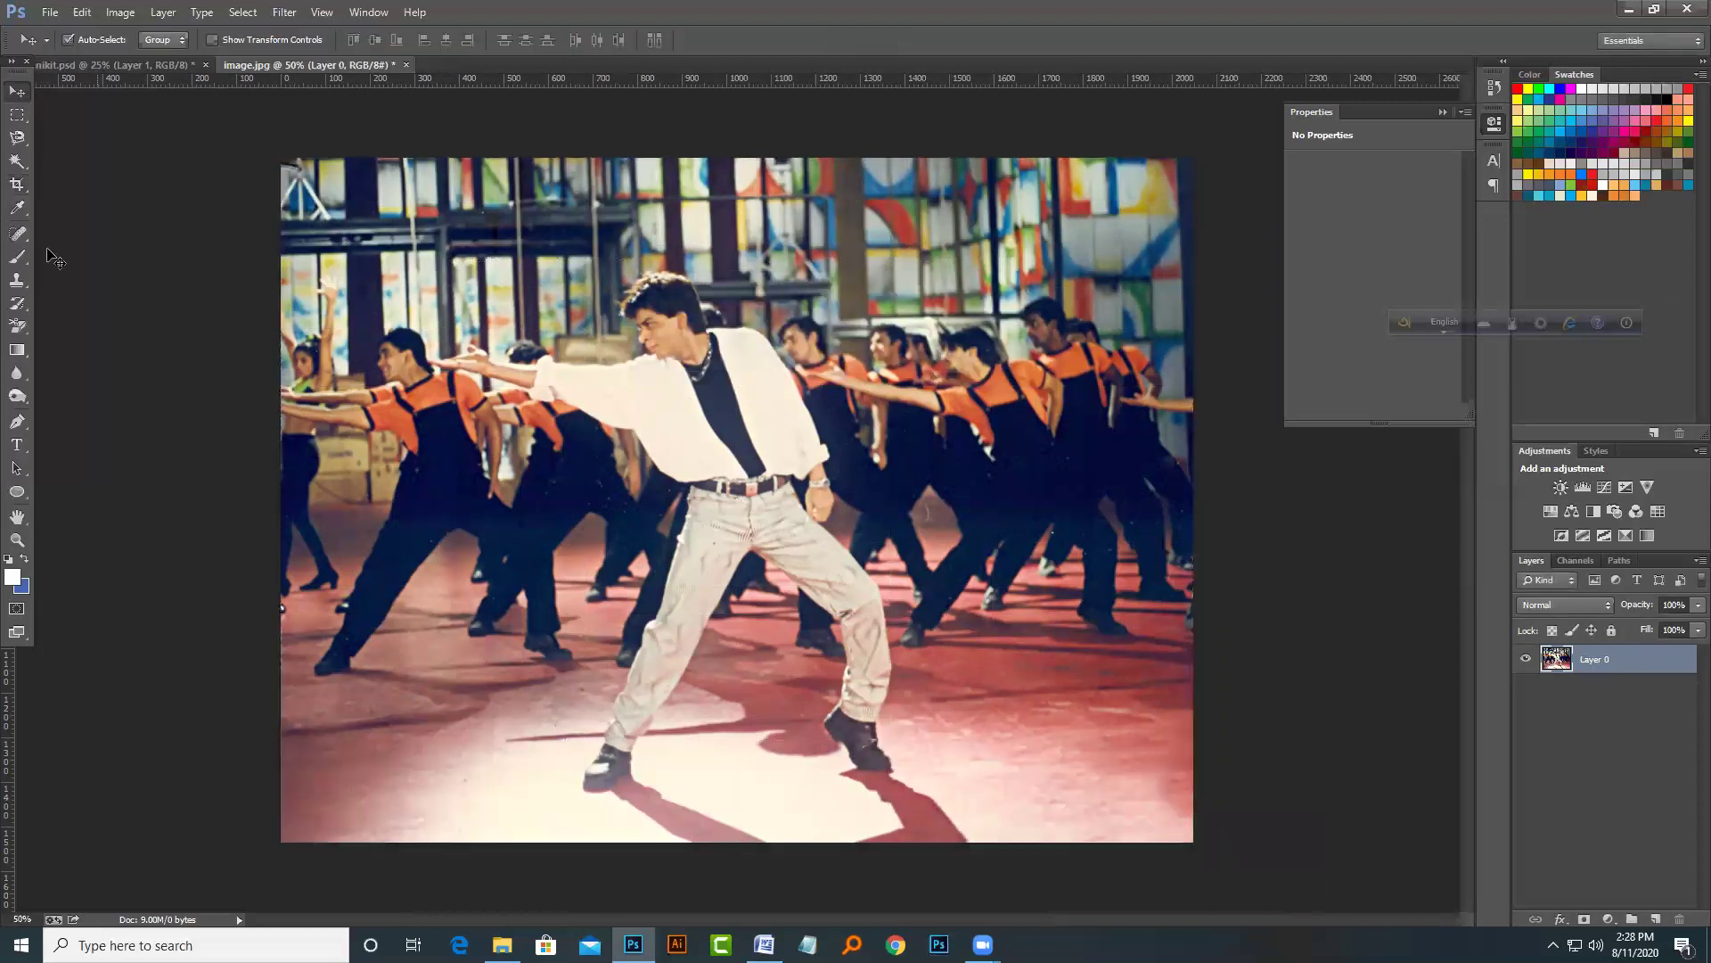
Step: Draw a crop box around the central dancer, set a 1:1 ratio, position and apply it
left_click(17, 183)
left_click_drag(473, 272, 858, 582)
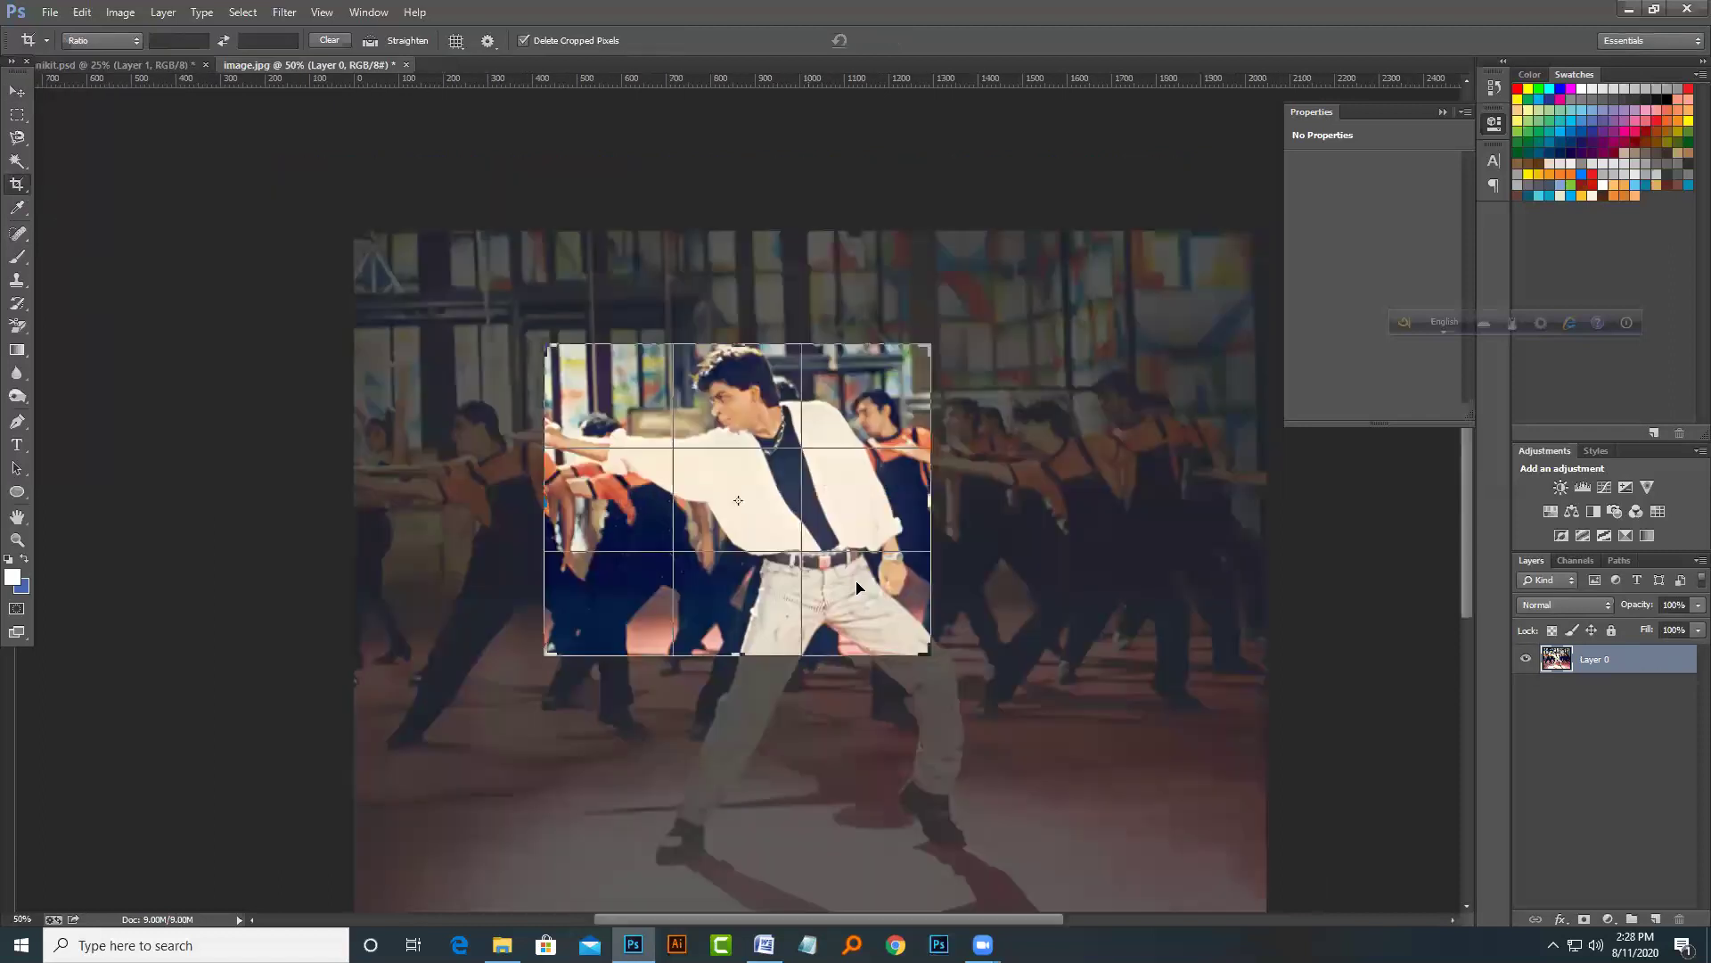
key("Escape")
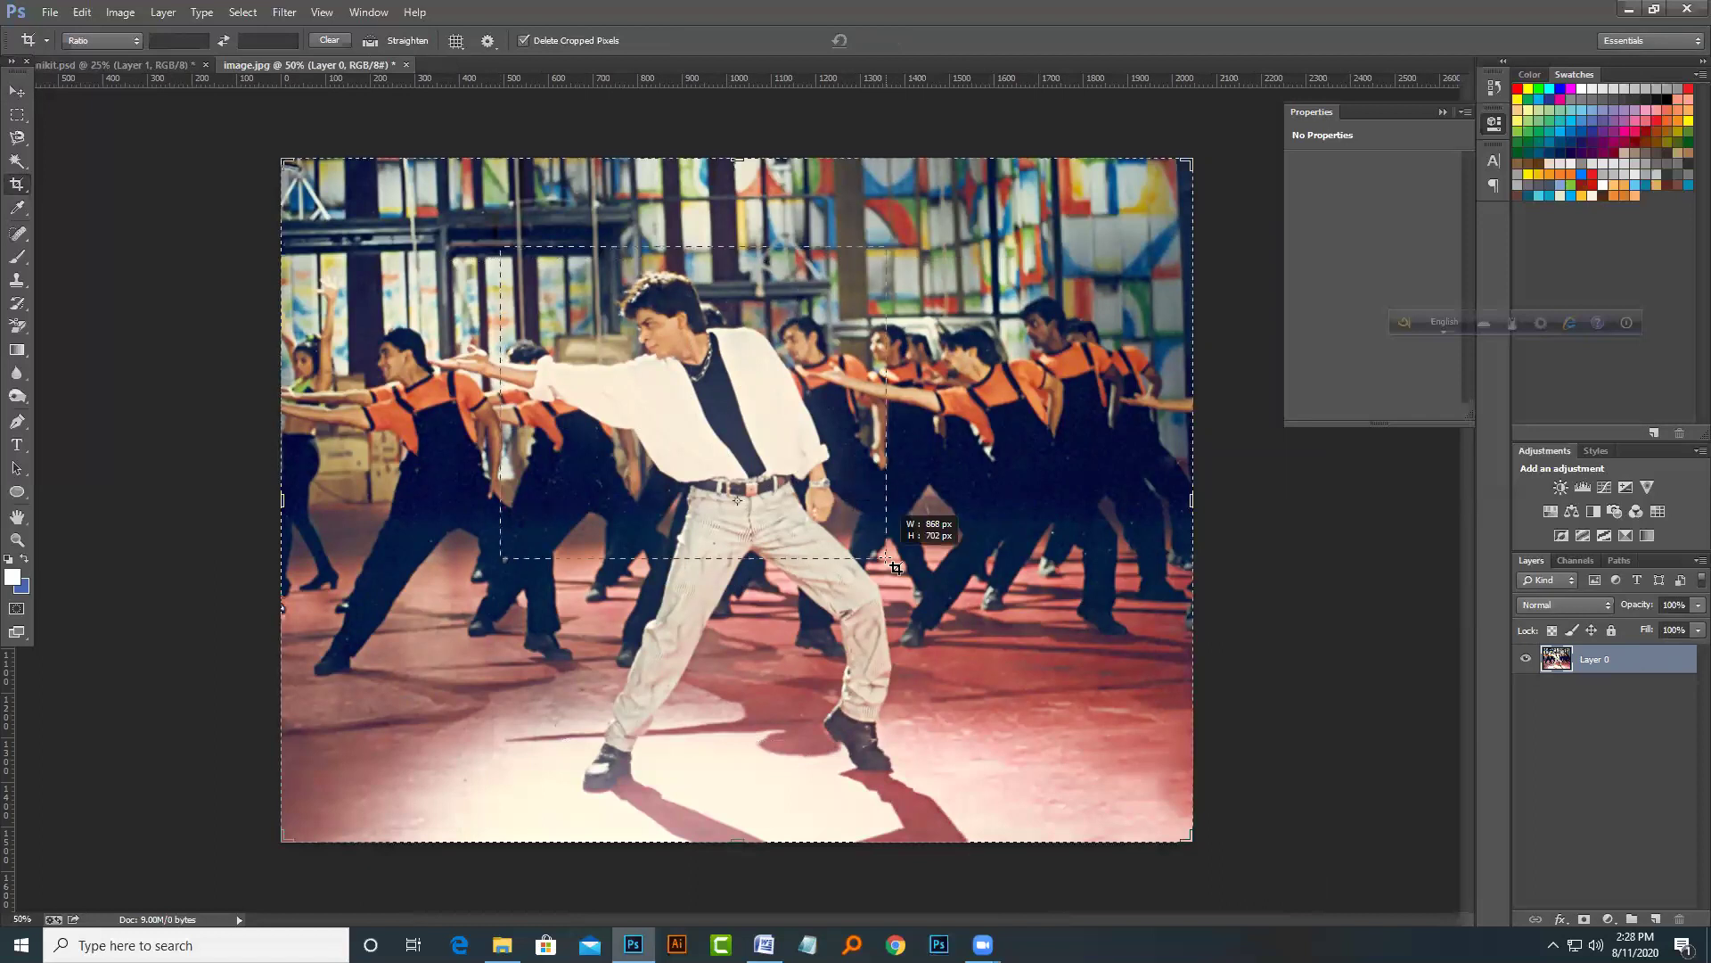
left_click_drag(501, 247, 885, 556)
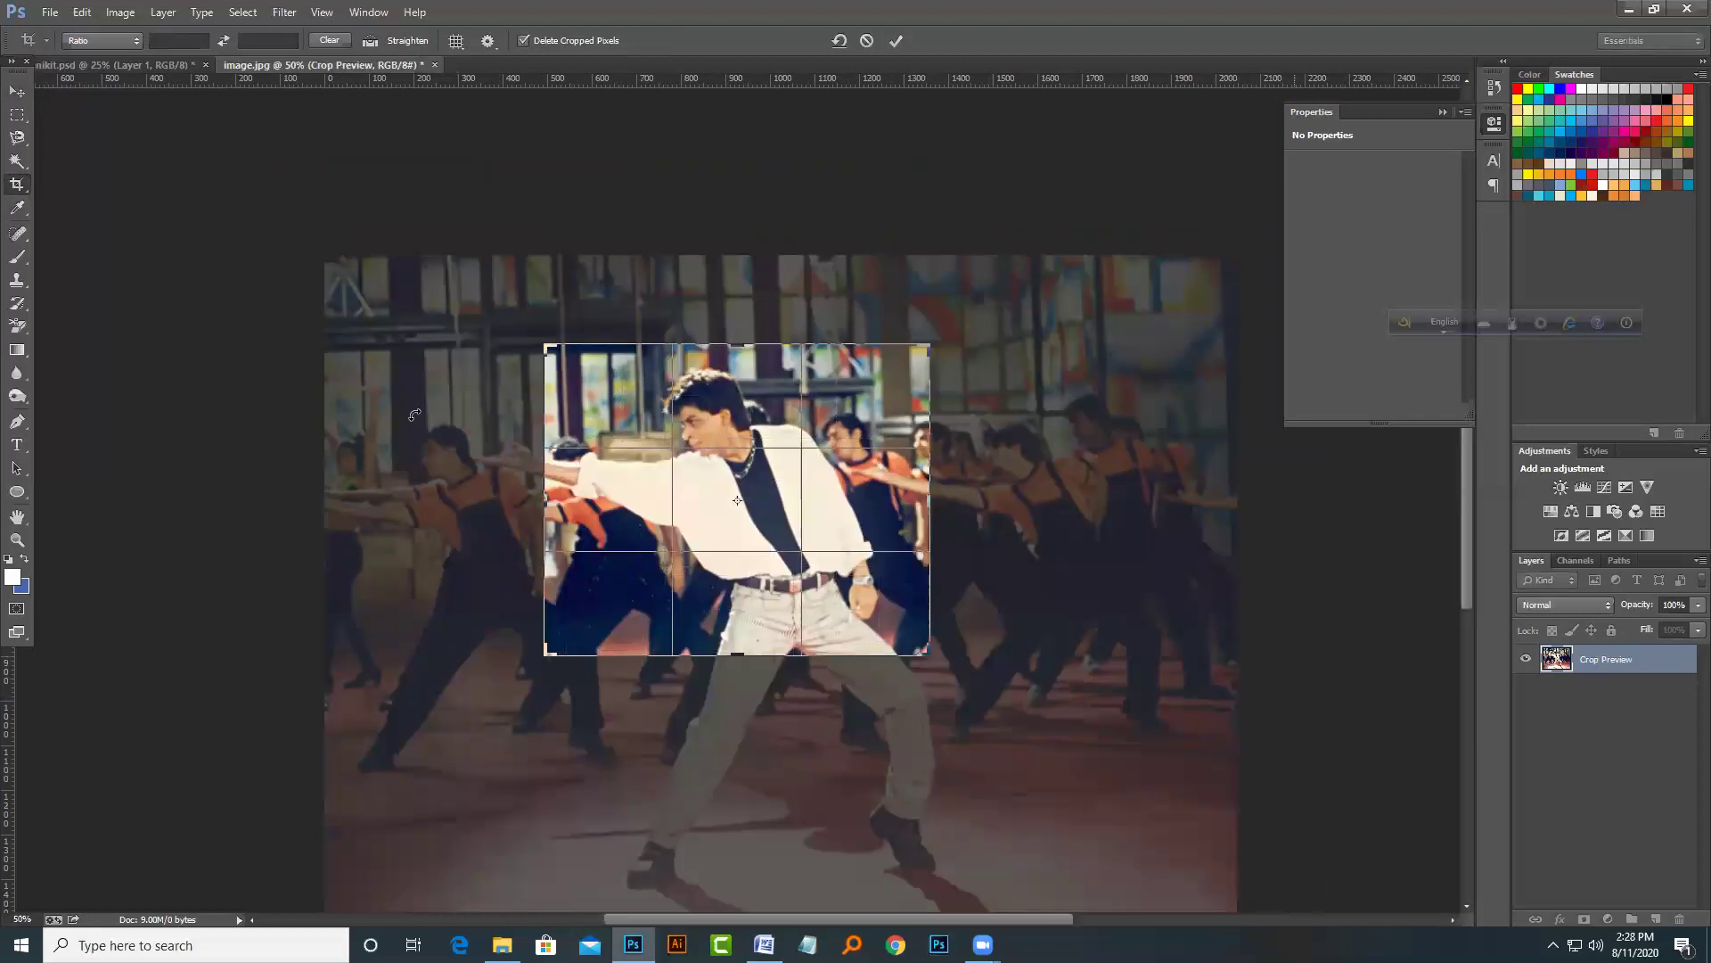
left_click(192, 40)
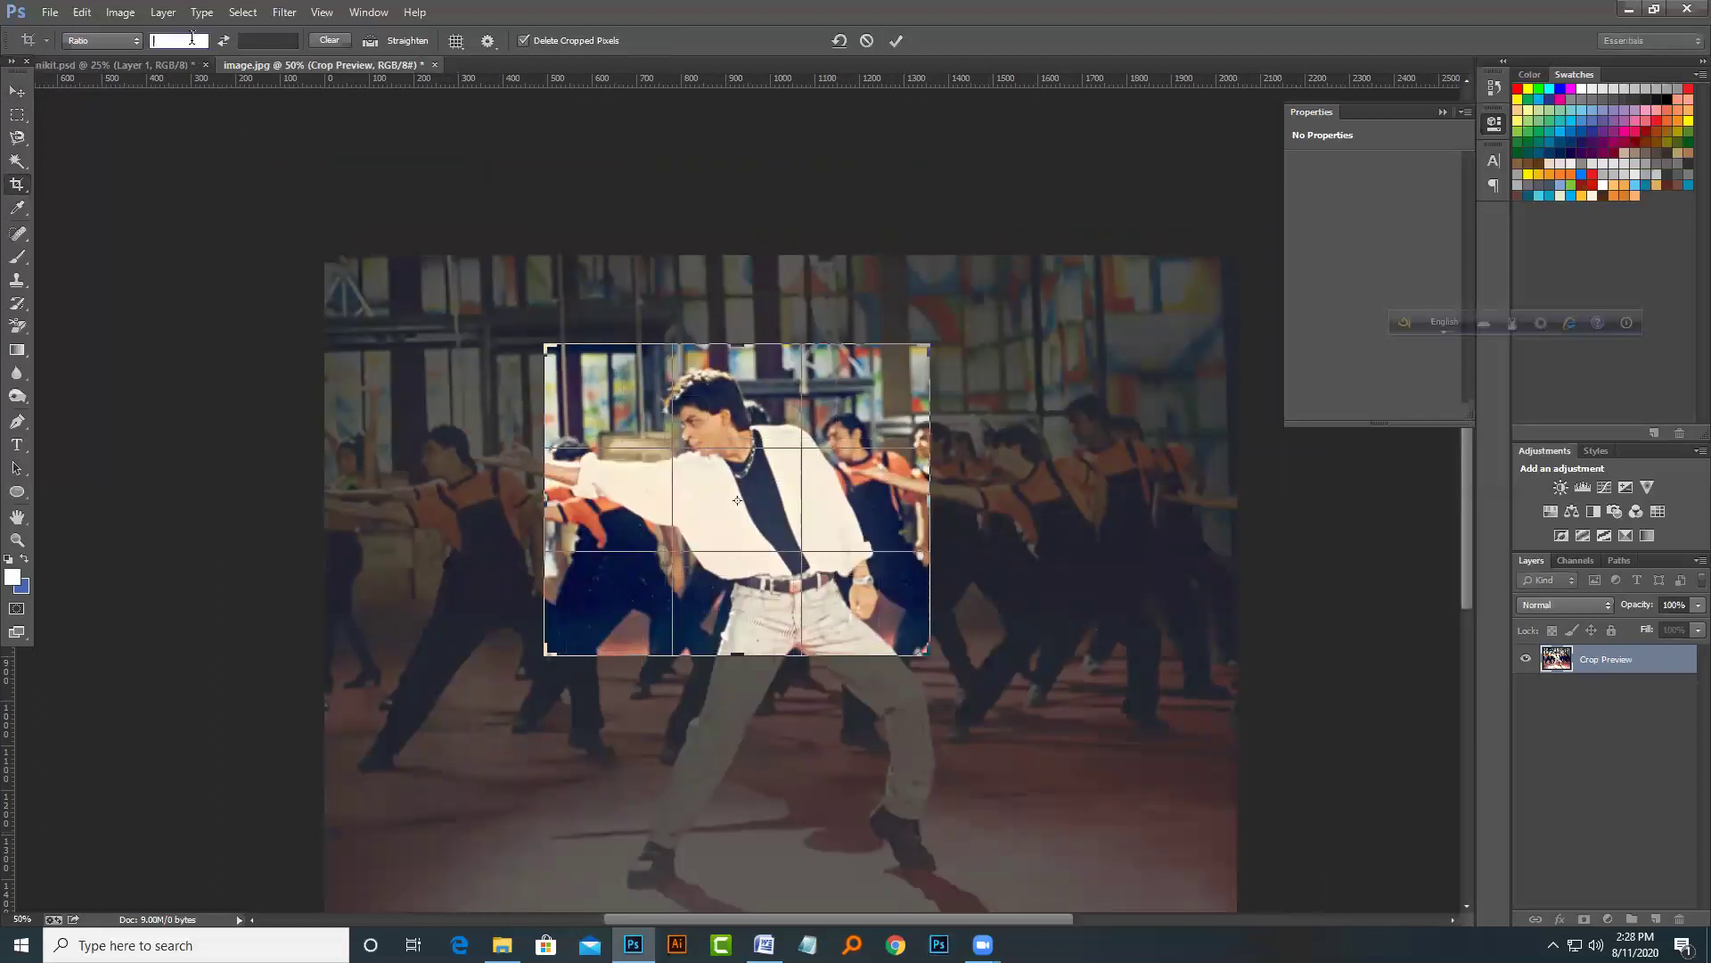
left_click(239, 41)
type("1")
mouse_move(722, 446)
left_mouse_down()
mouse_move(693, 431)
mouse_move(732, 477)
left_mouse_up()
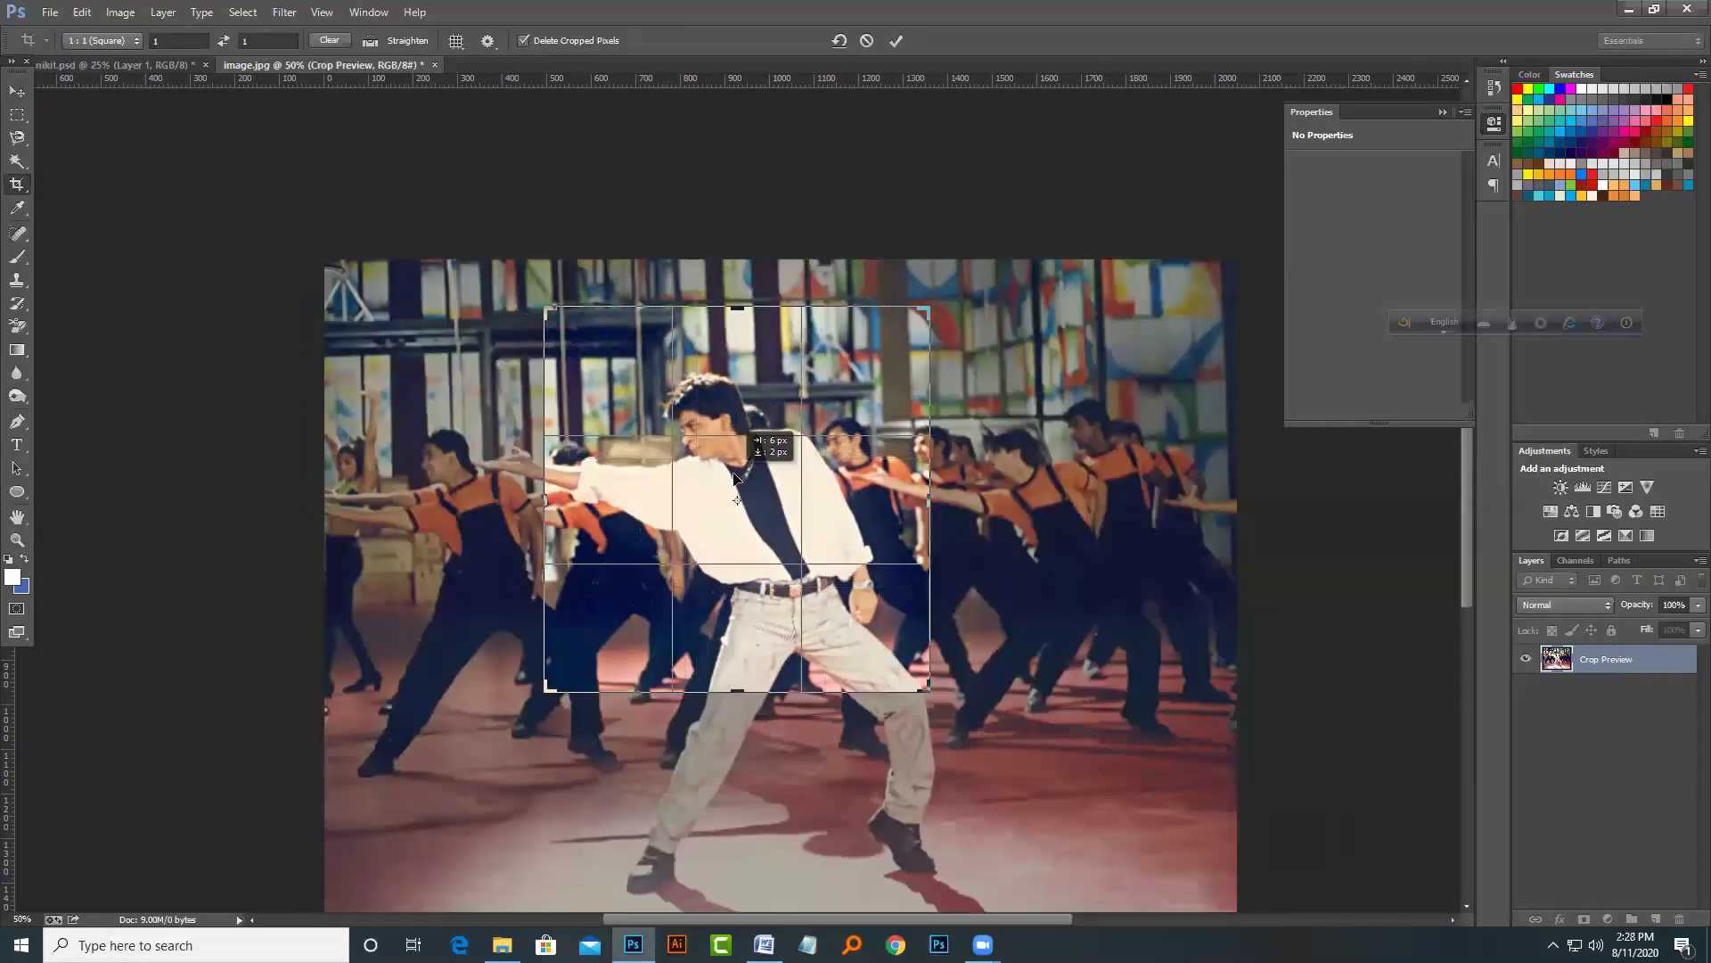
left_click_drag(733, 477, 720, 476)
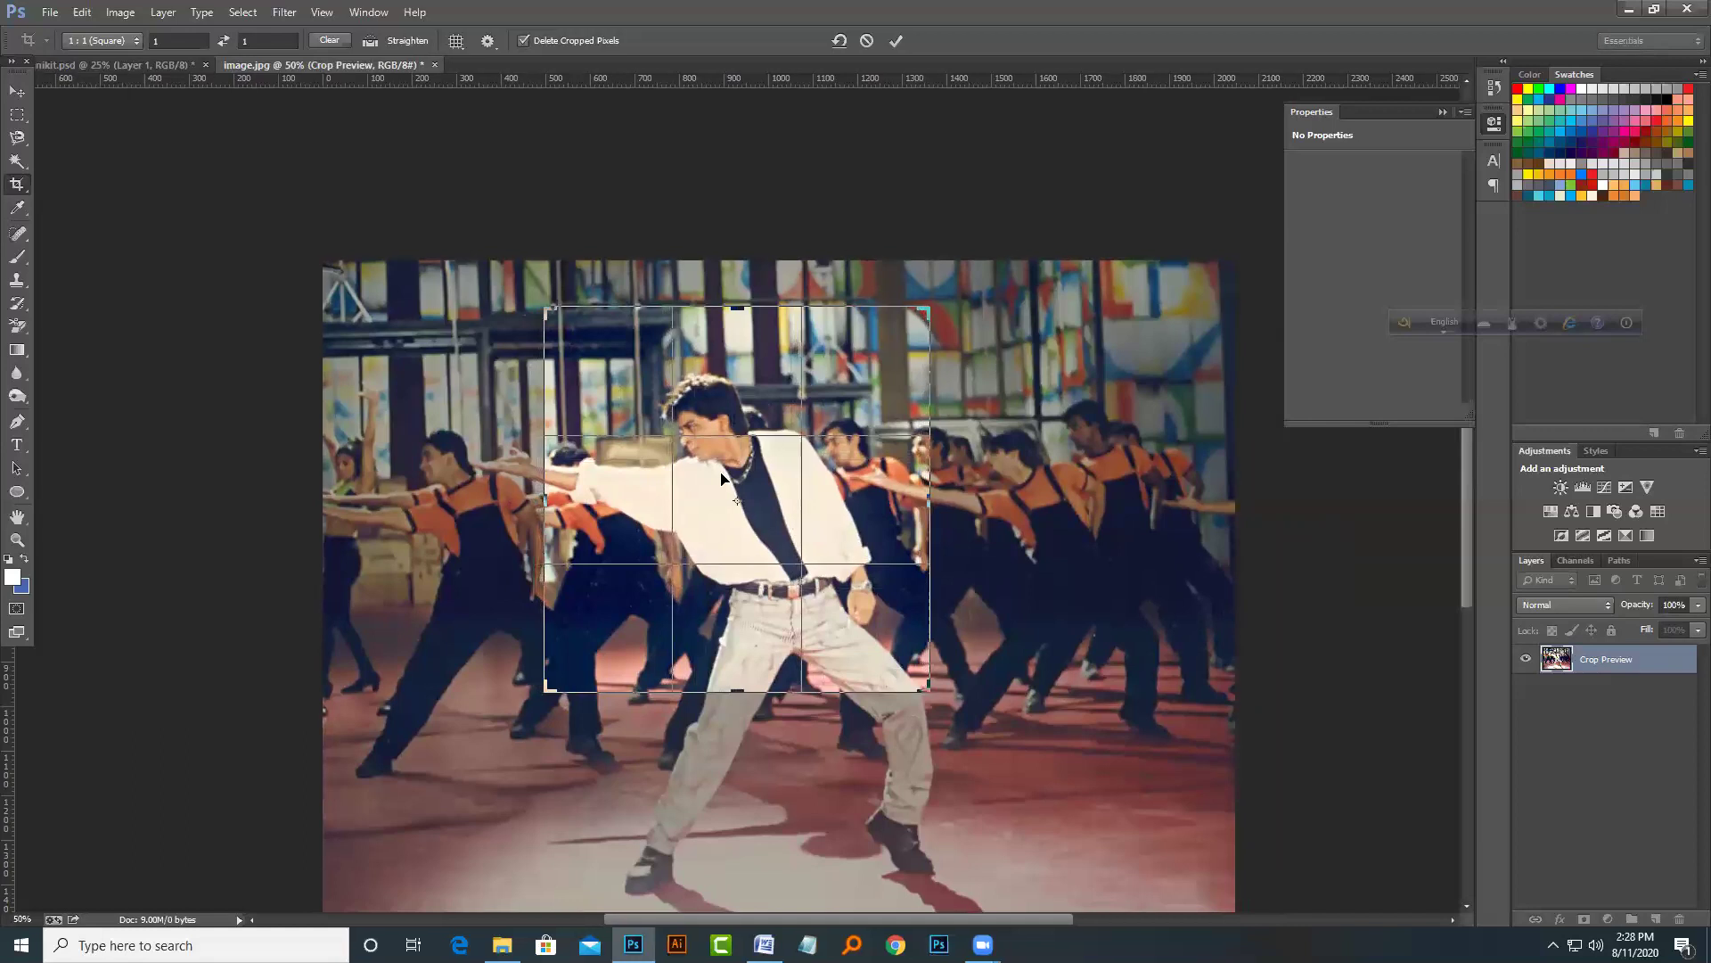
key("Return")
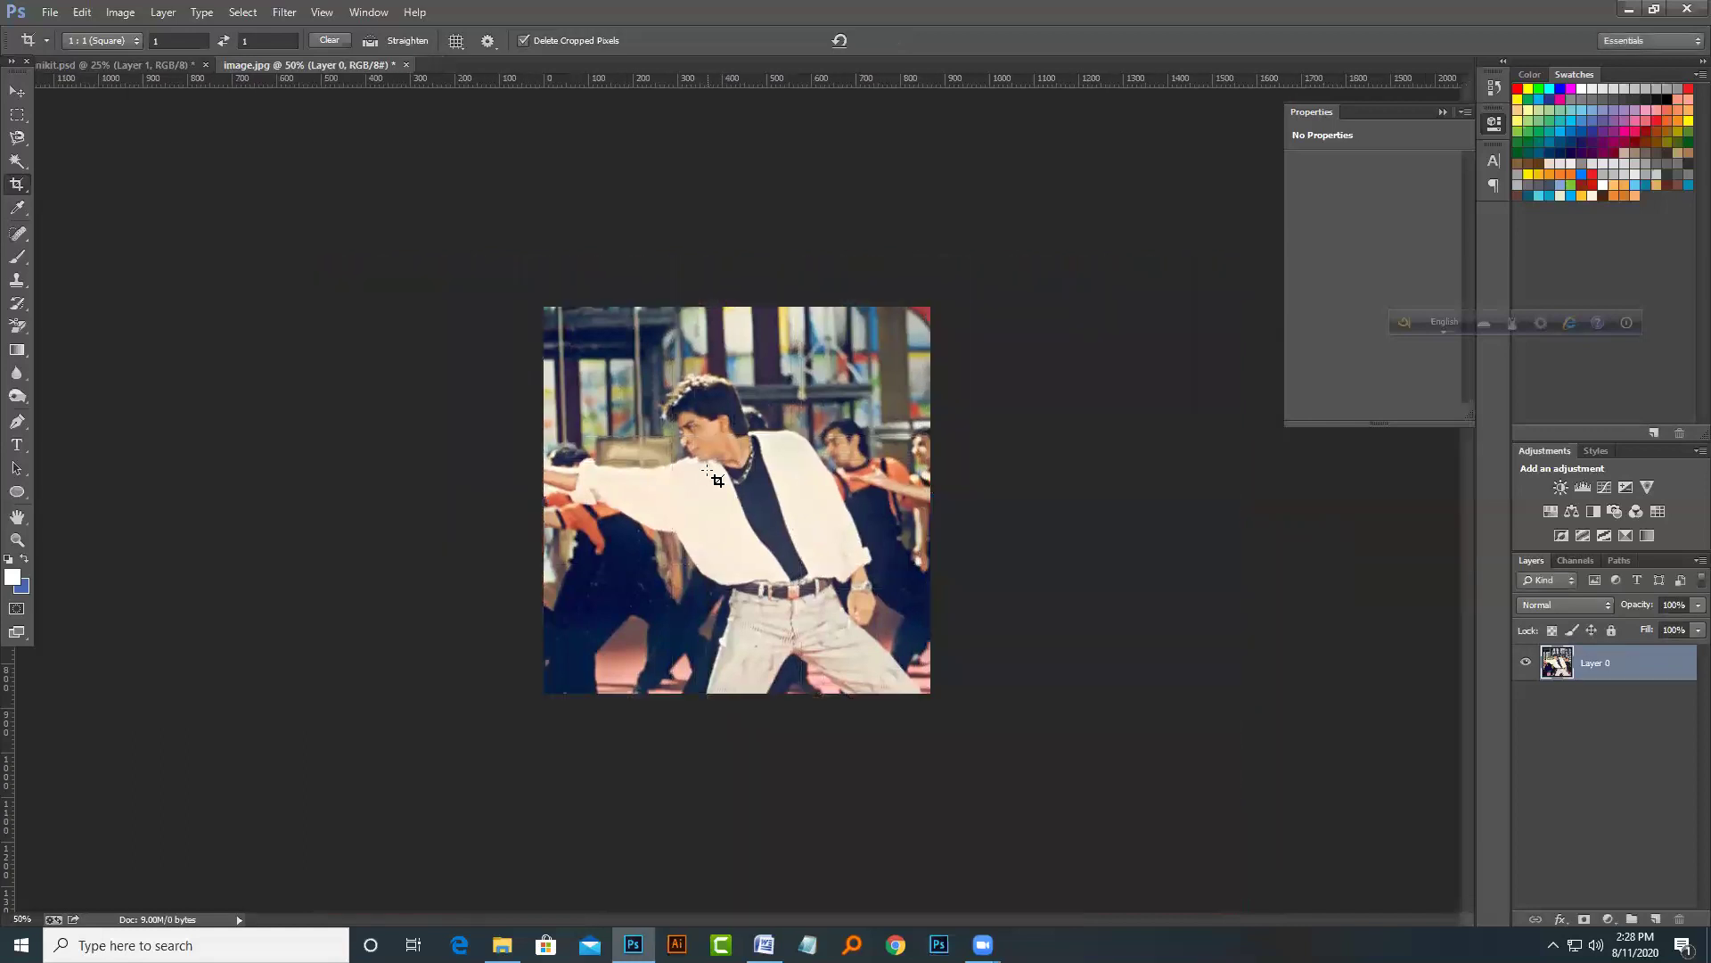
Step: Save the cropped photo with Save As as a JPEG named 'tt' on the Desktop
left_click(54, 13)
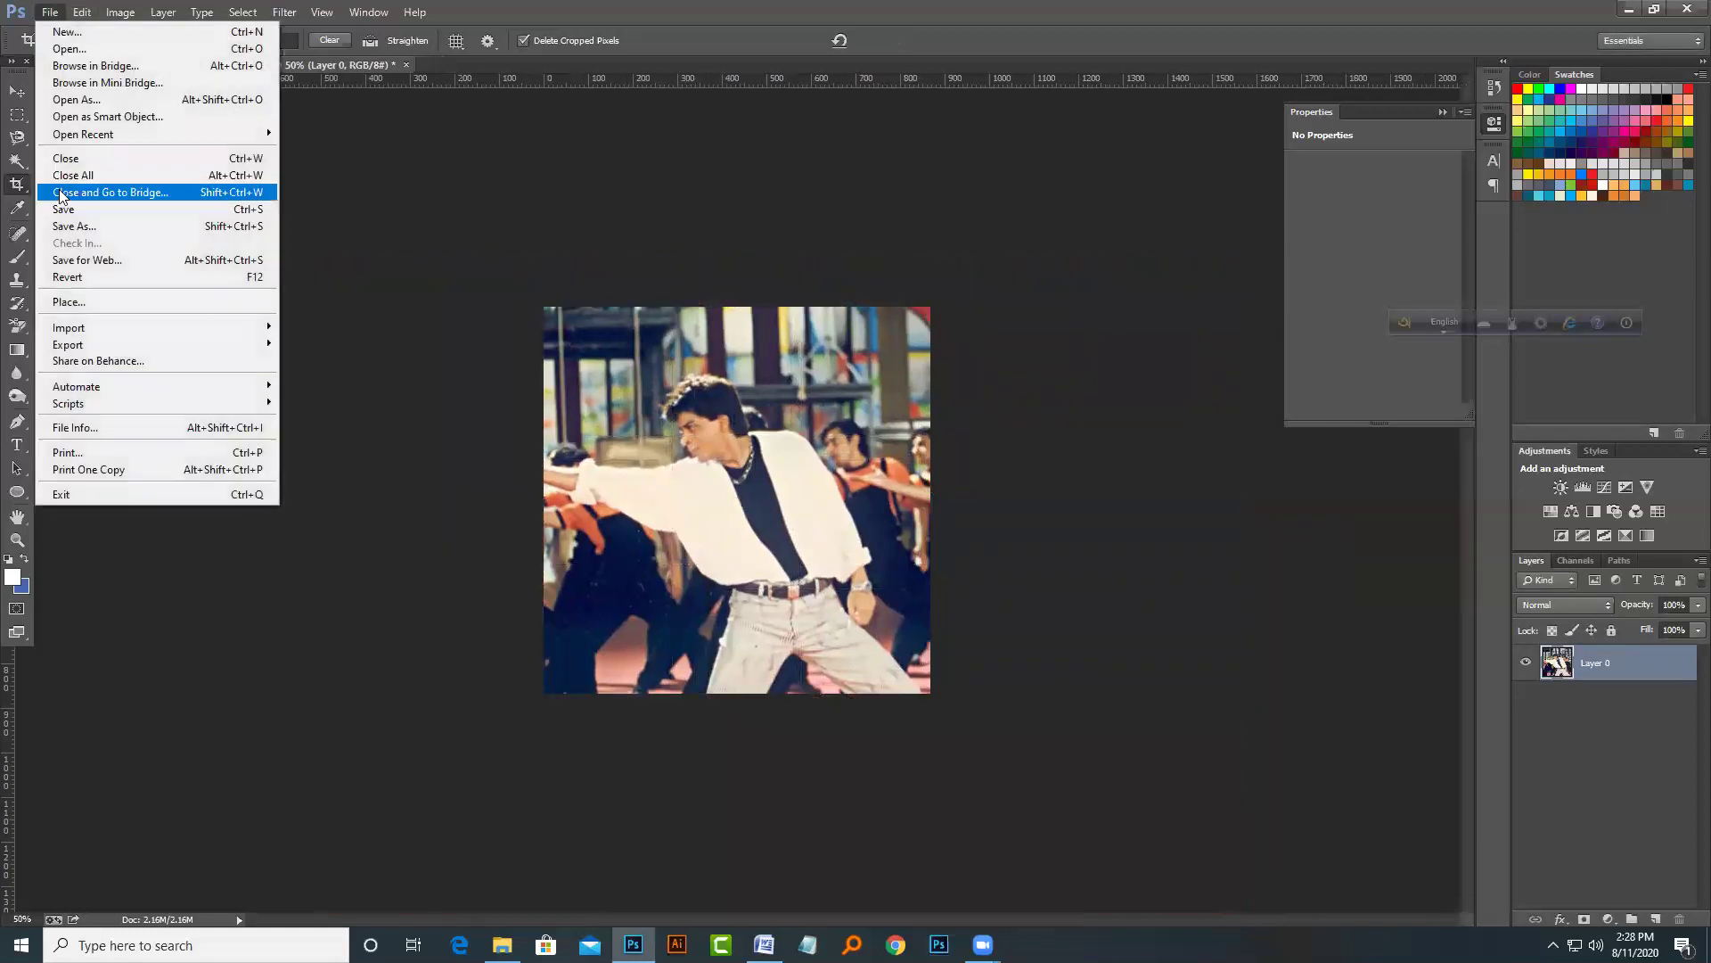
left_click(74, 224)
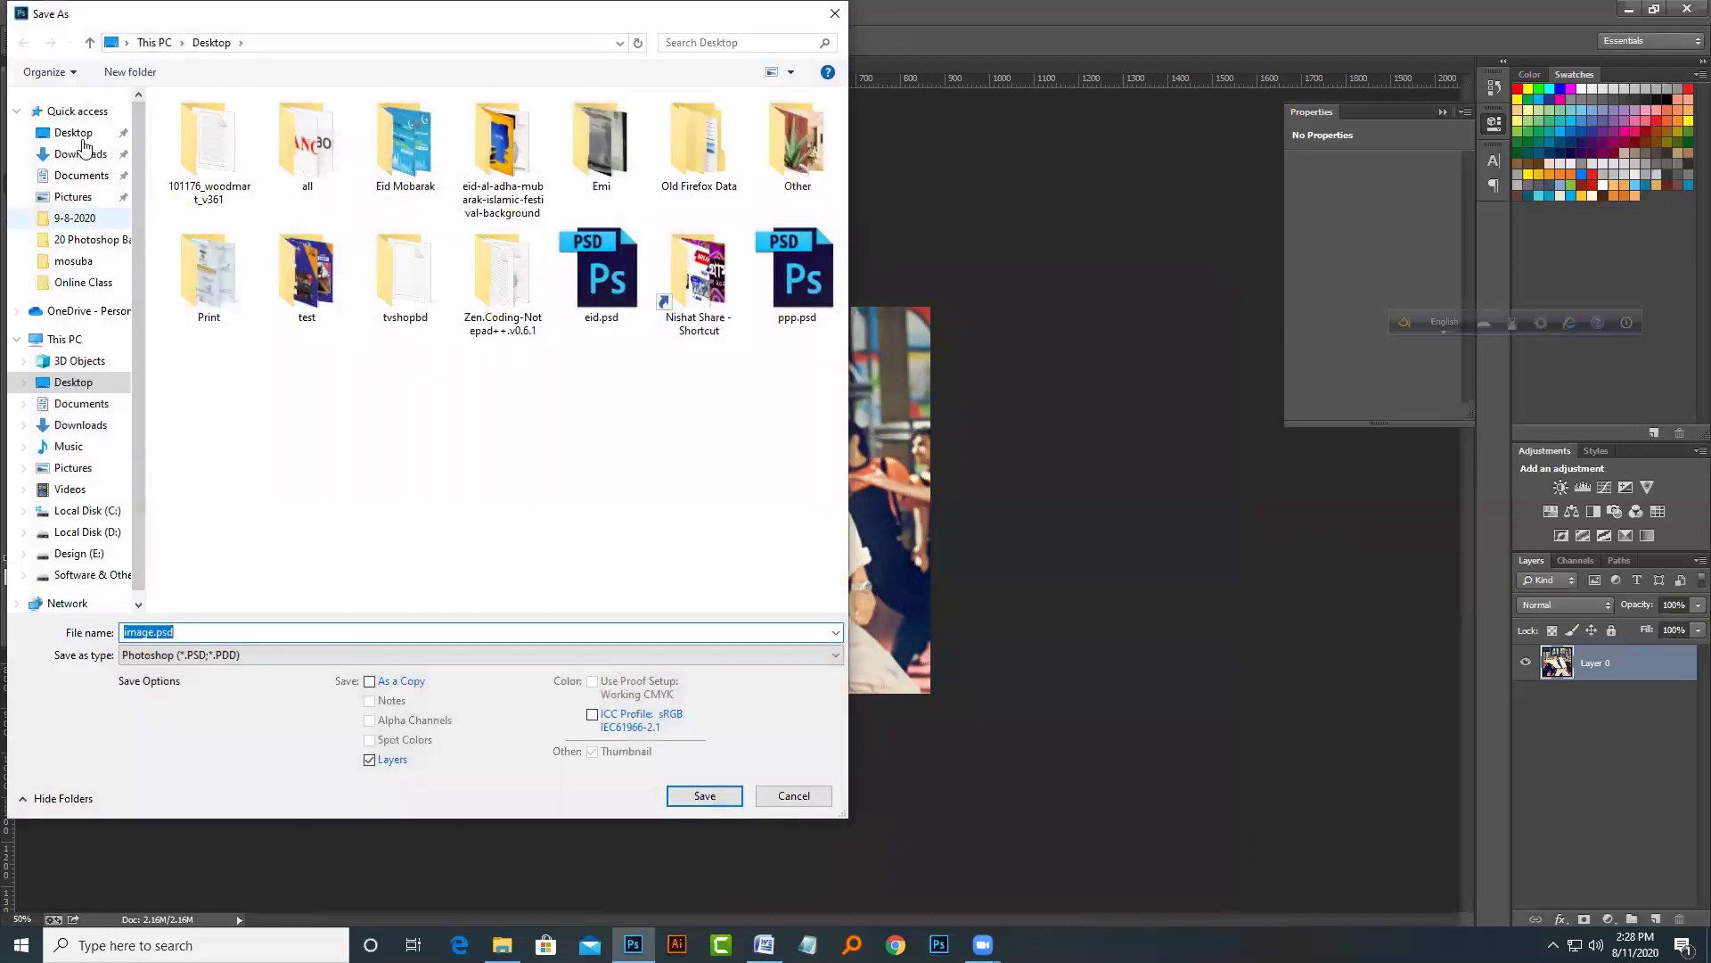
left_click(220, 656)
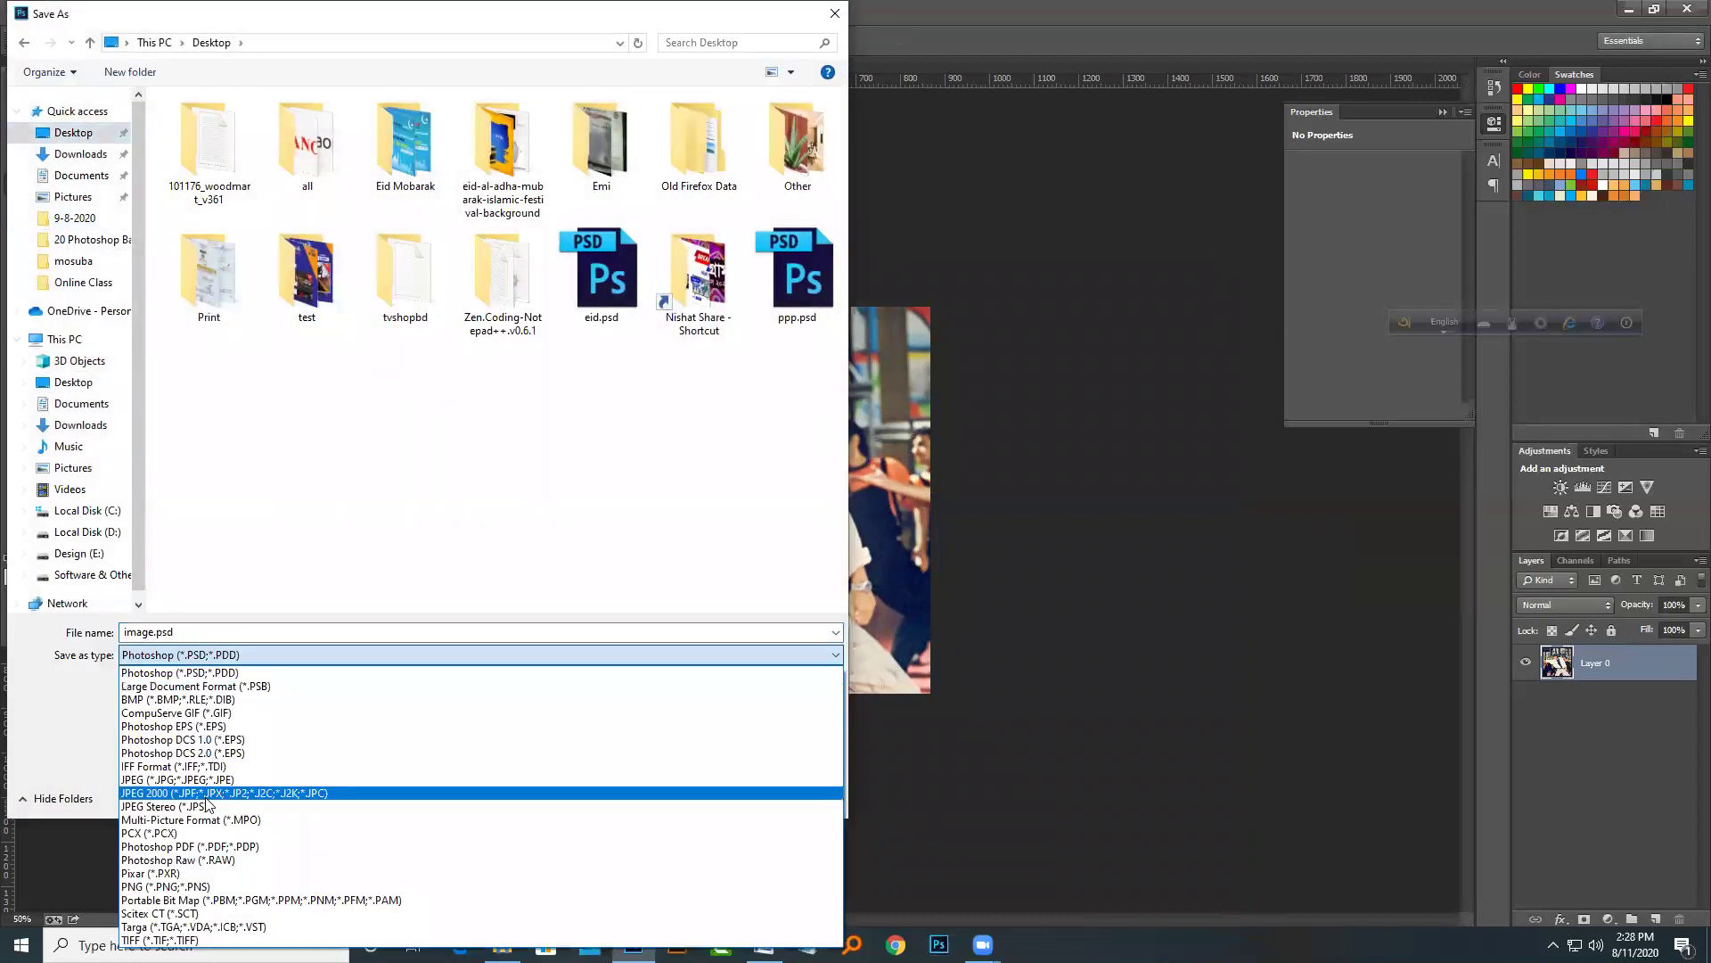
left_click(207, 779)
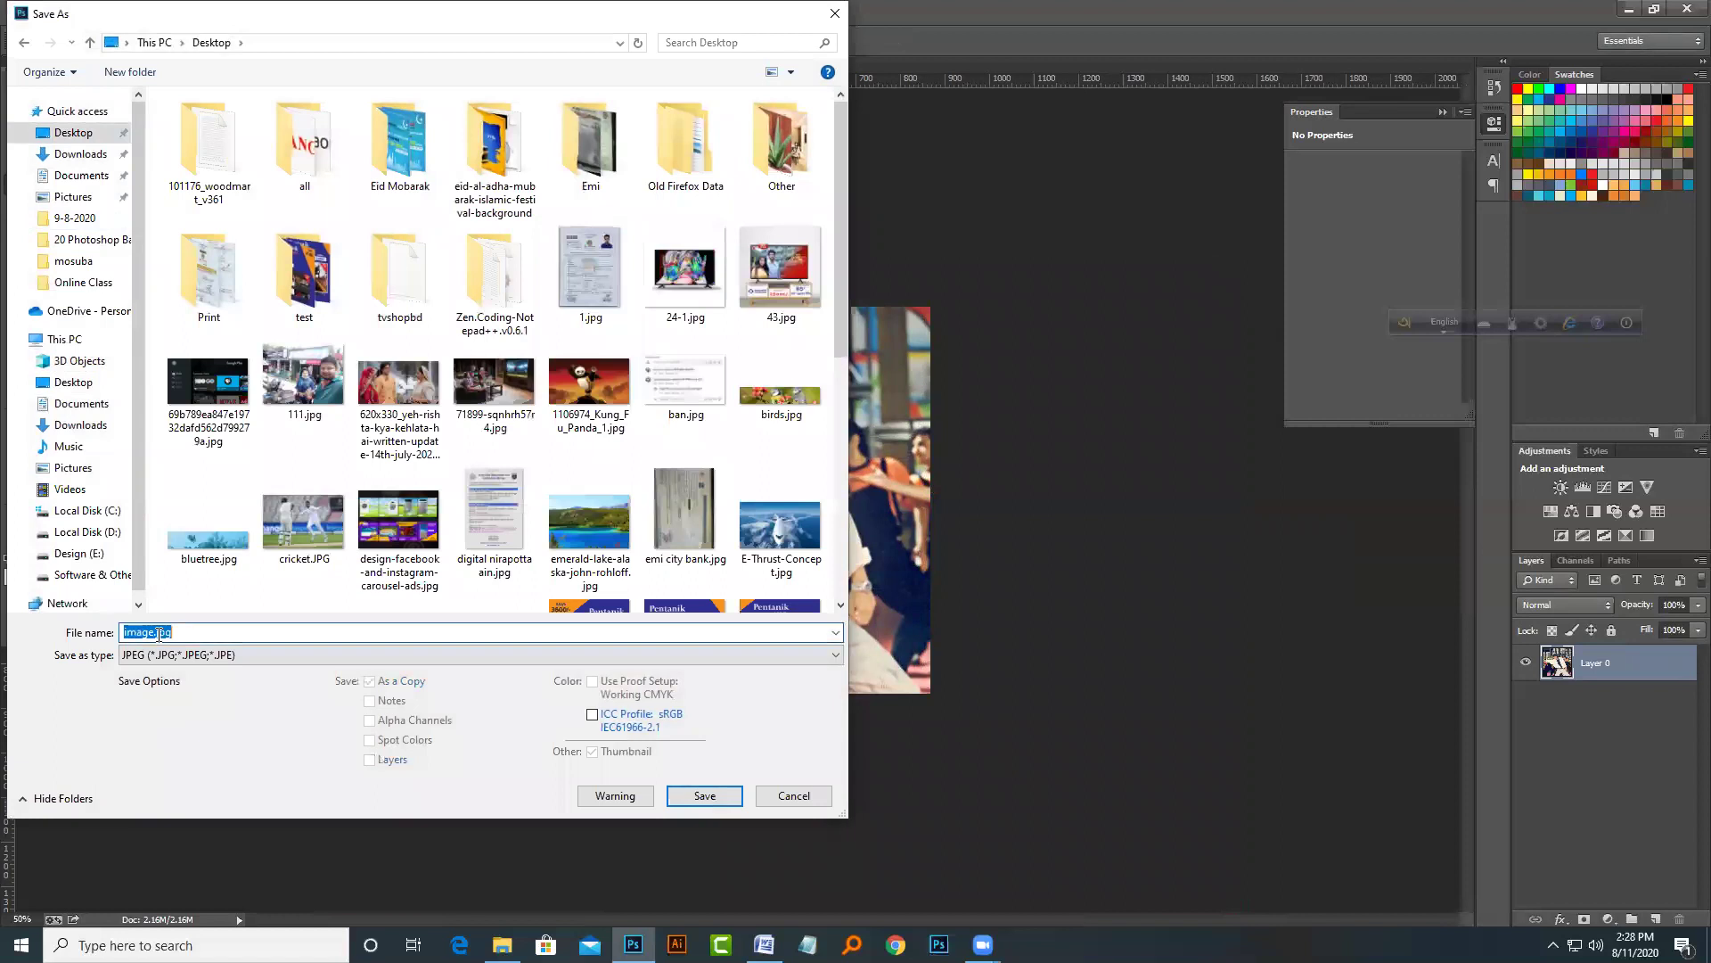
type("test")
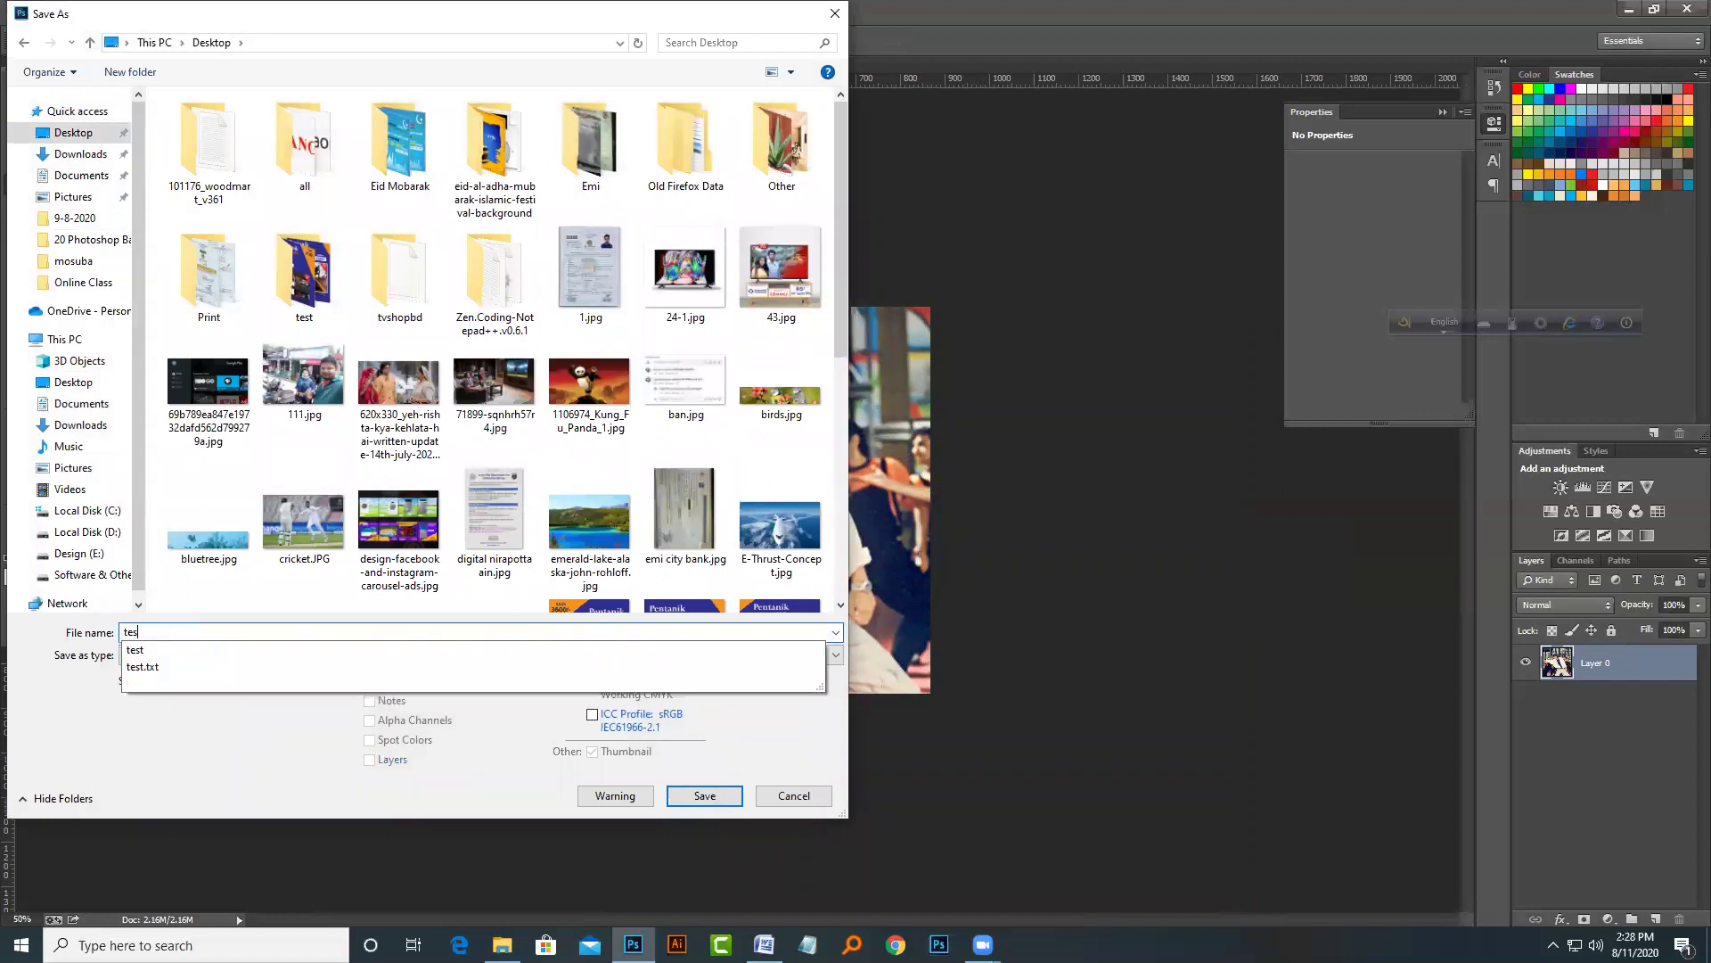
key("Return")
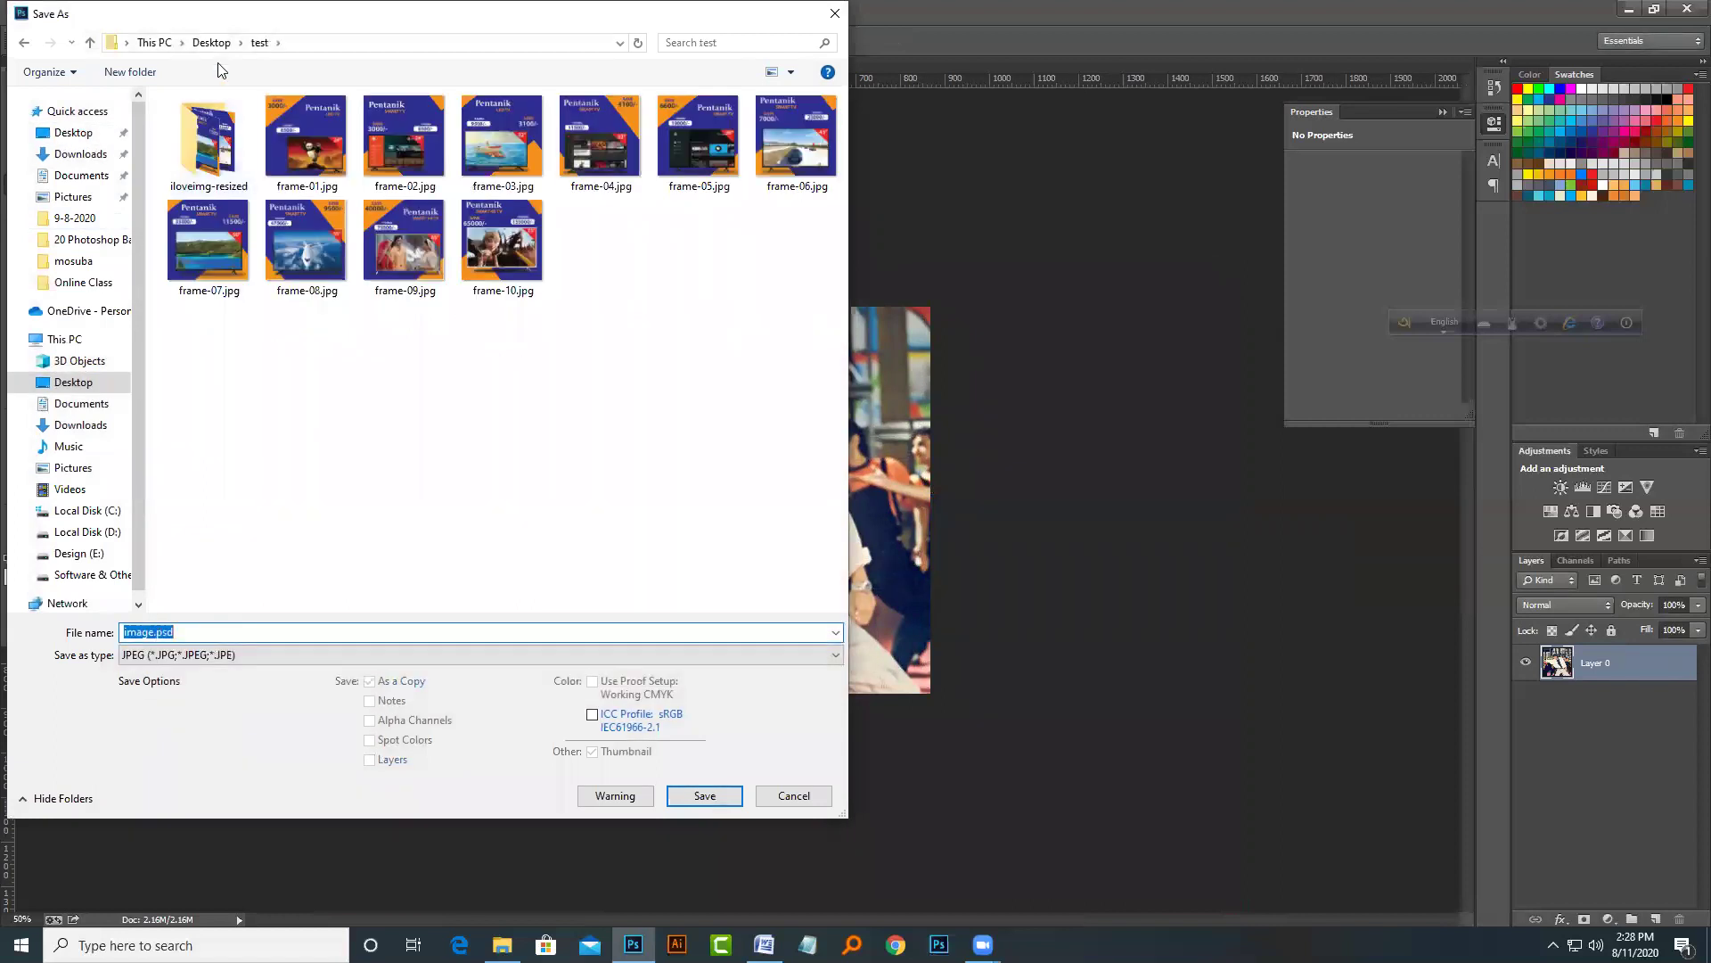
left_click(211, 42)
type("tt")
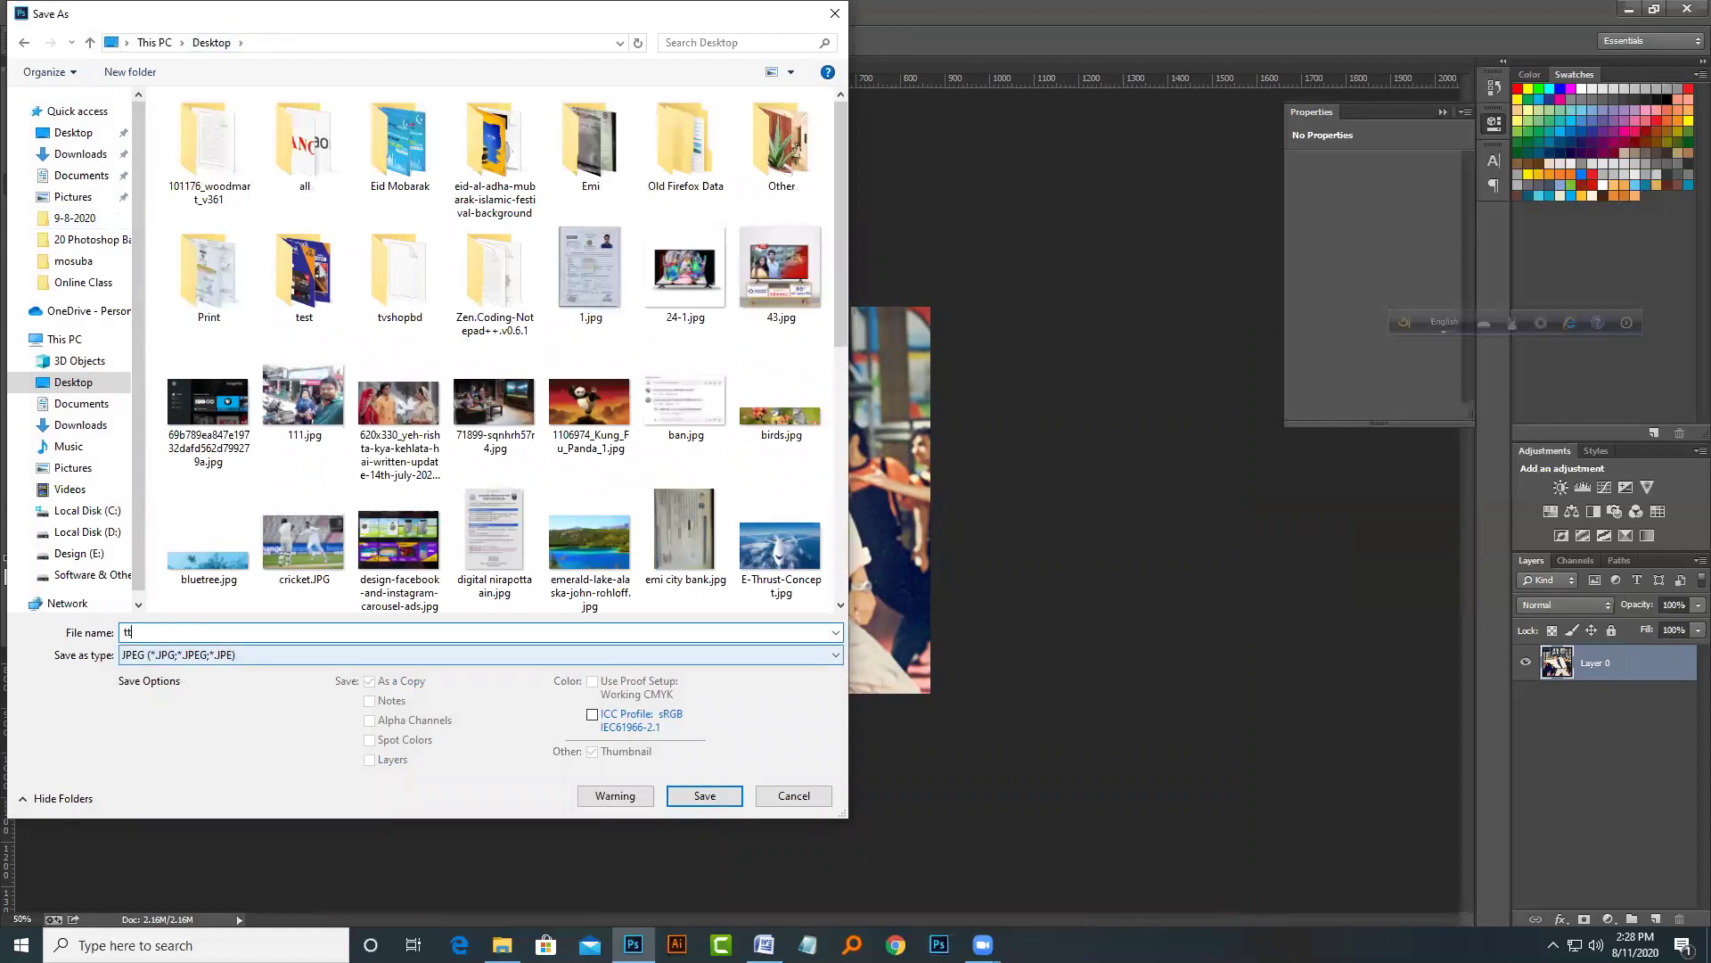
type("tttt\\")
key("Return")
key("Return")
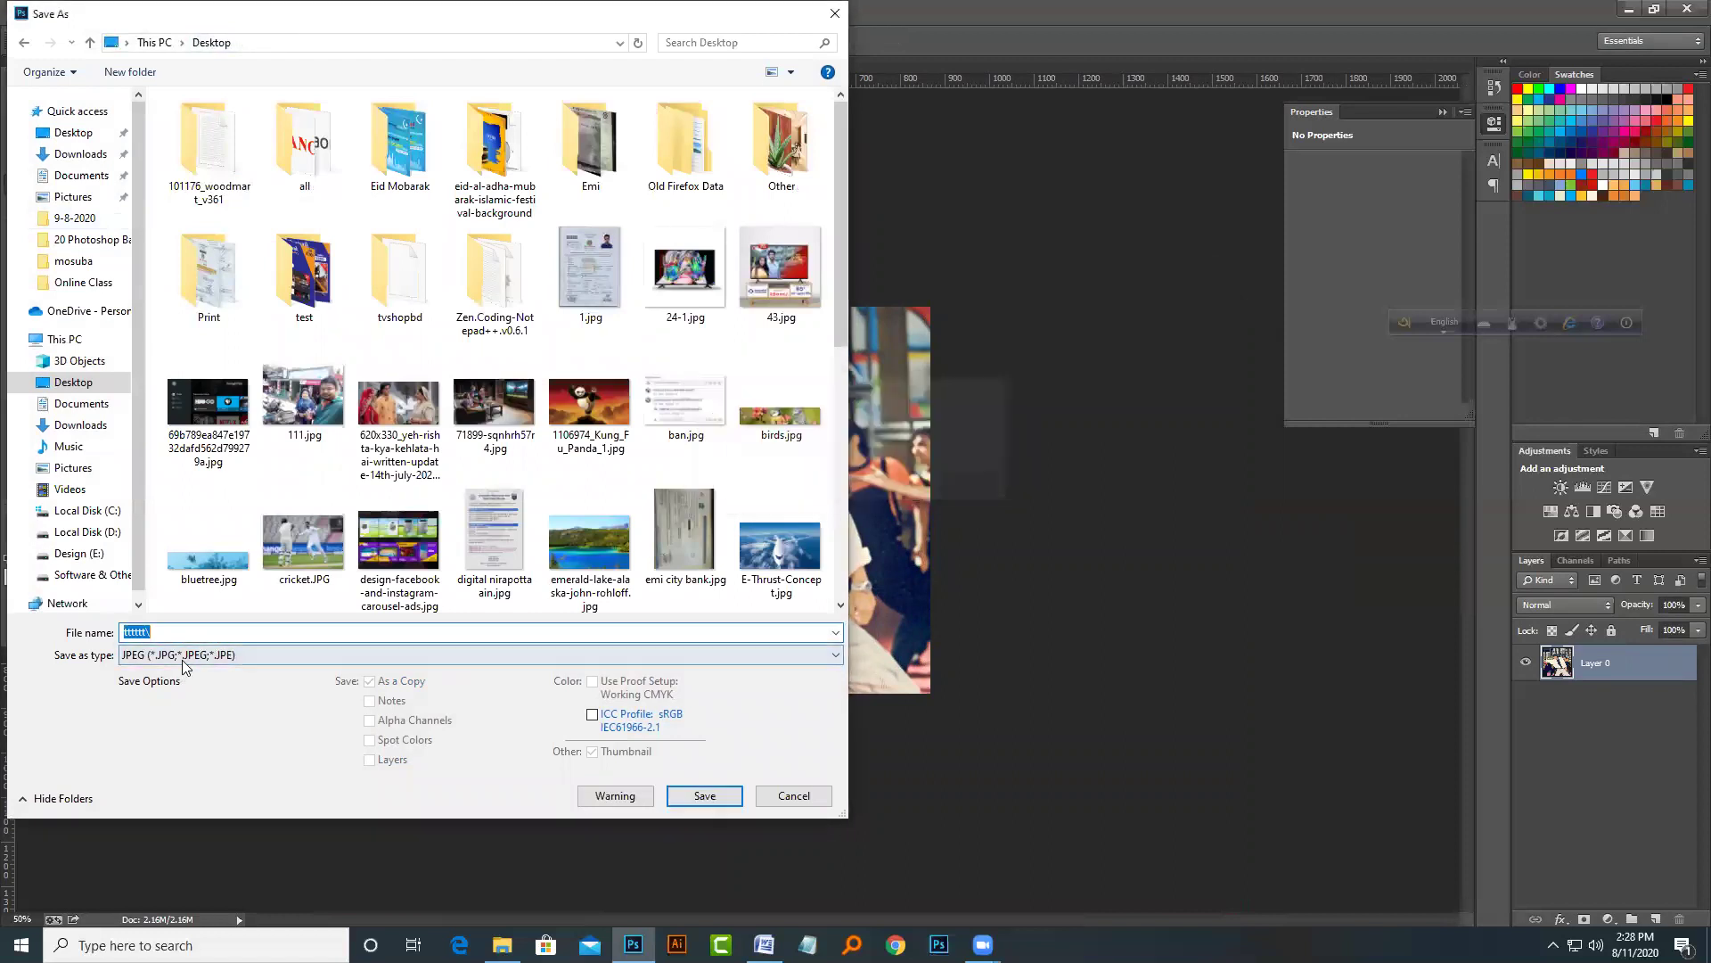
key("BackSpace")
key("Return")
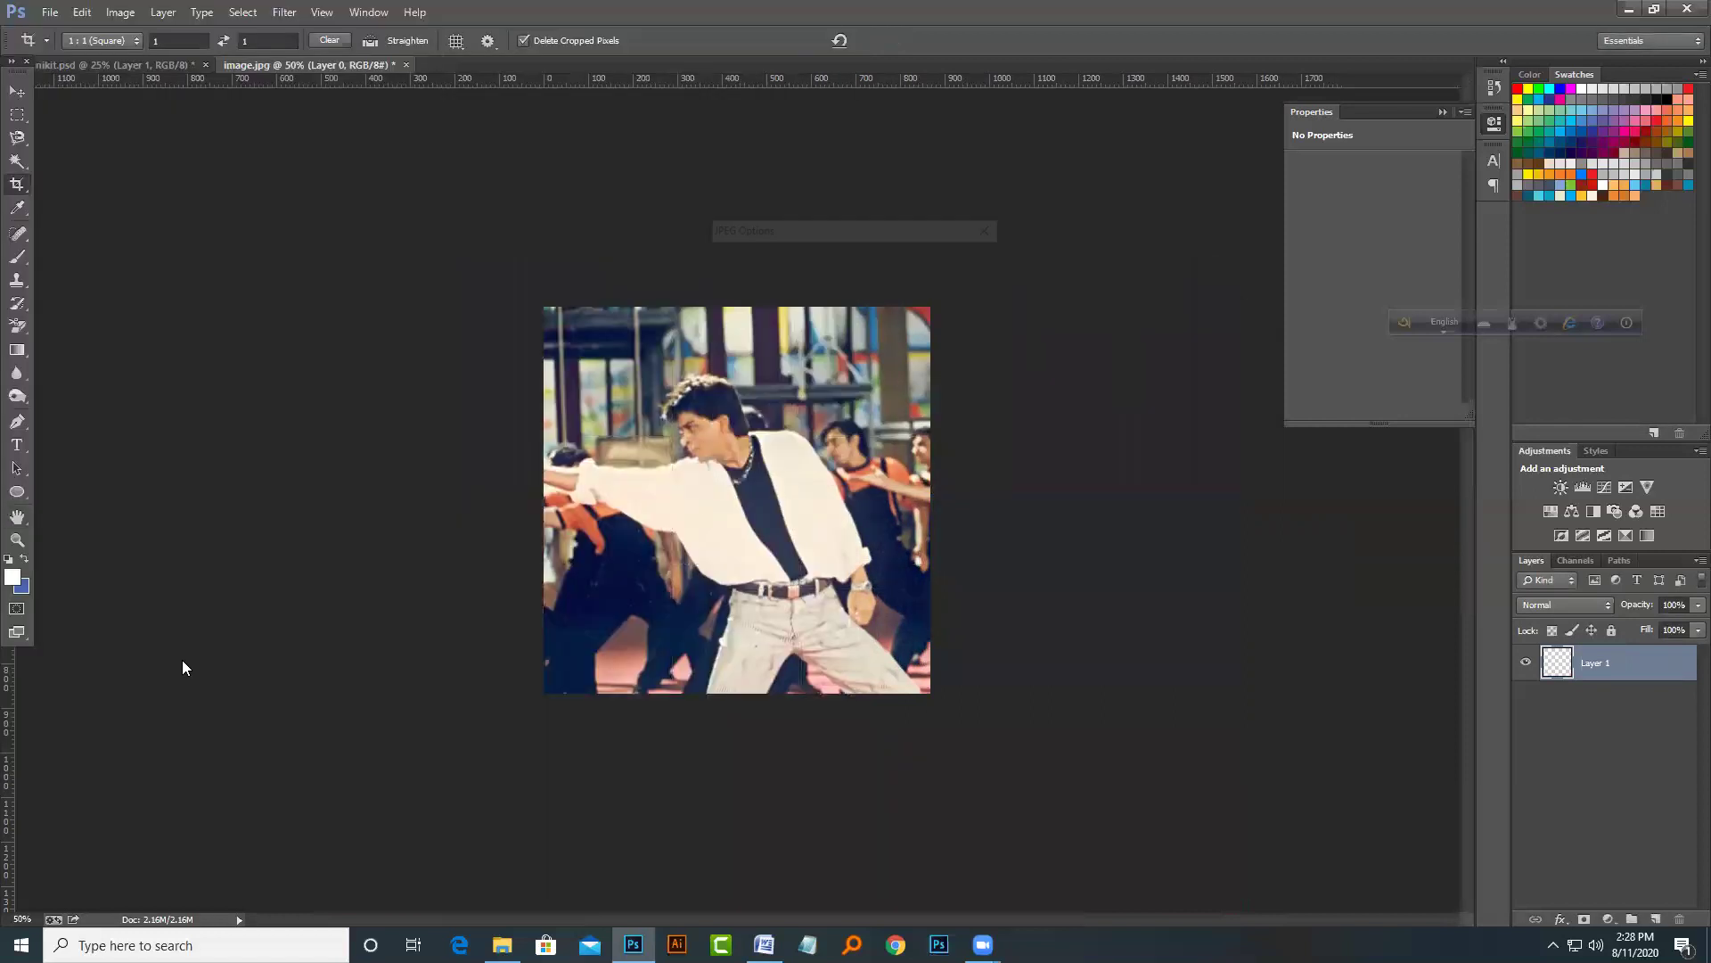
key("super+d")
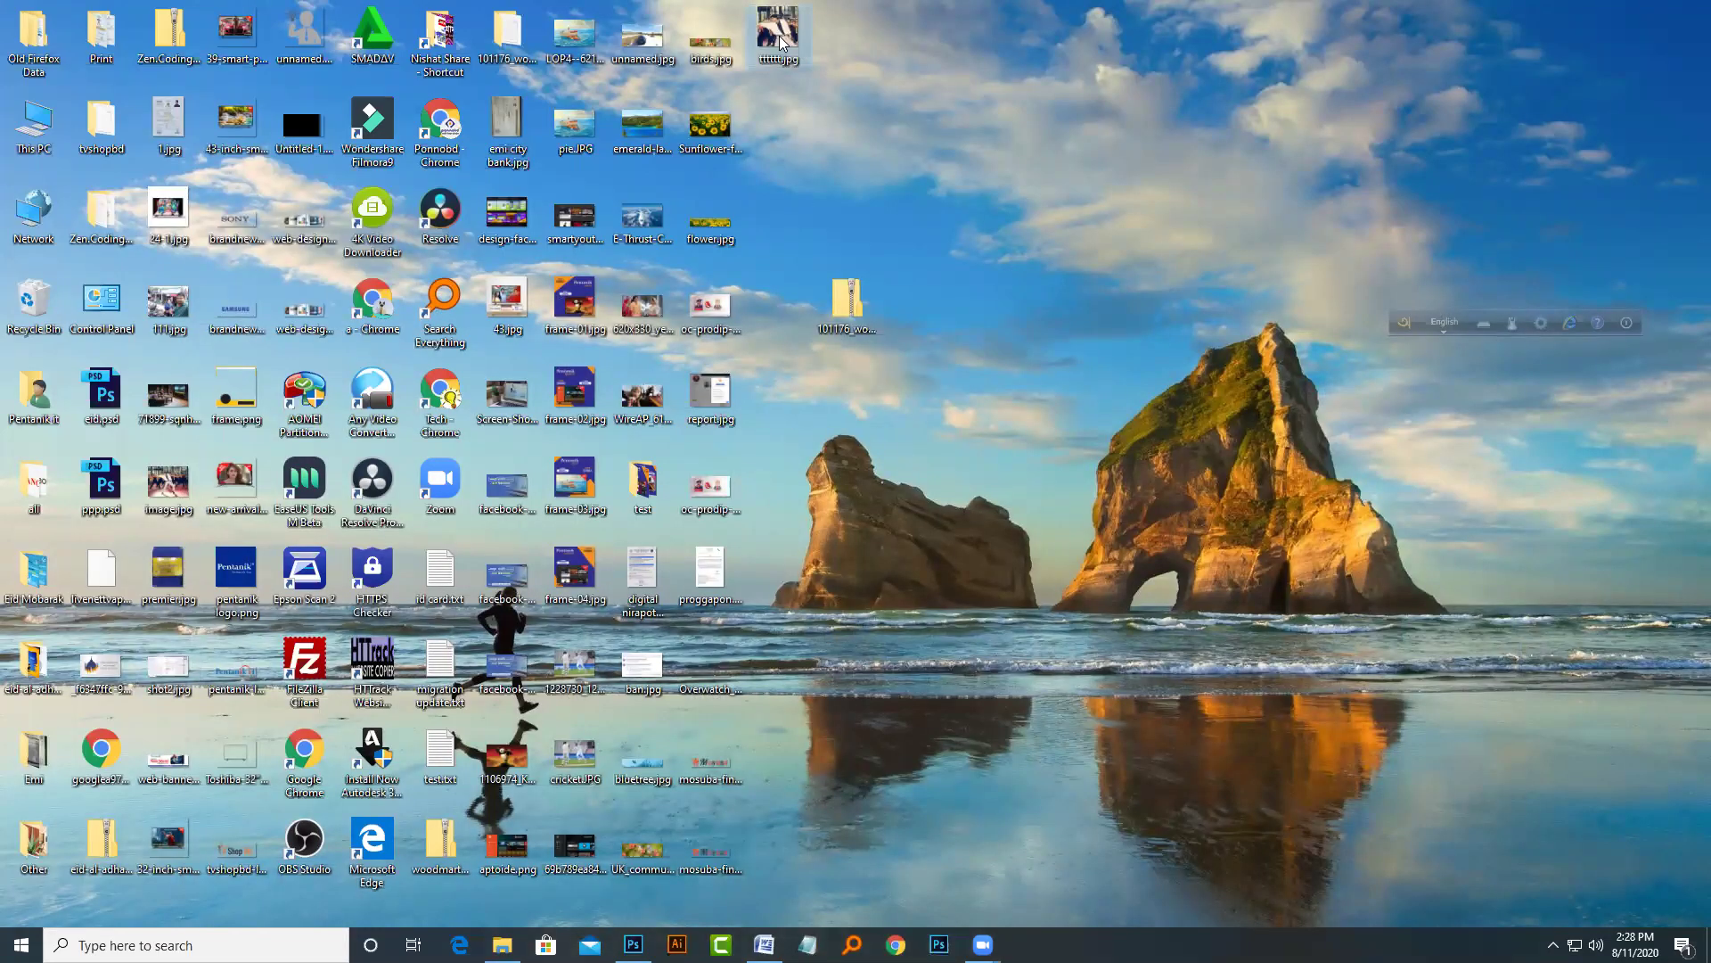
Step: Preview the saved JPEG from the Desktop, then undo the square crop in Photoshop
double_click(778, 36)
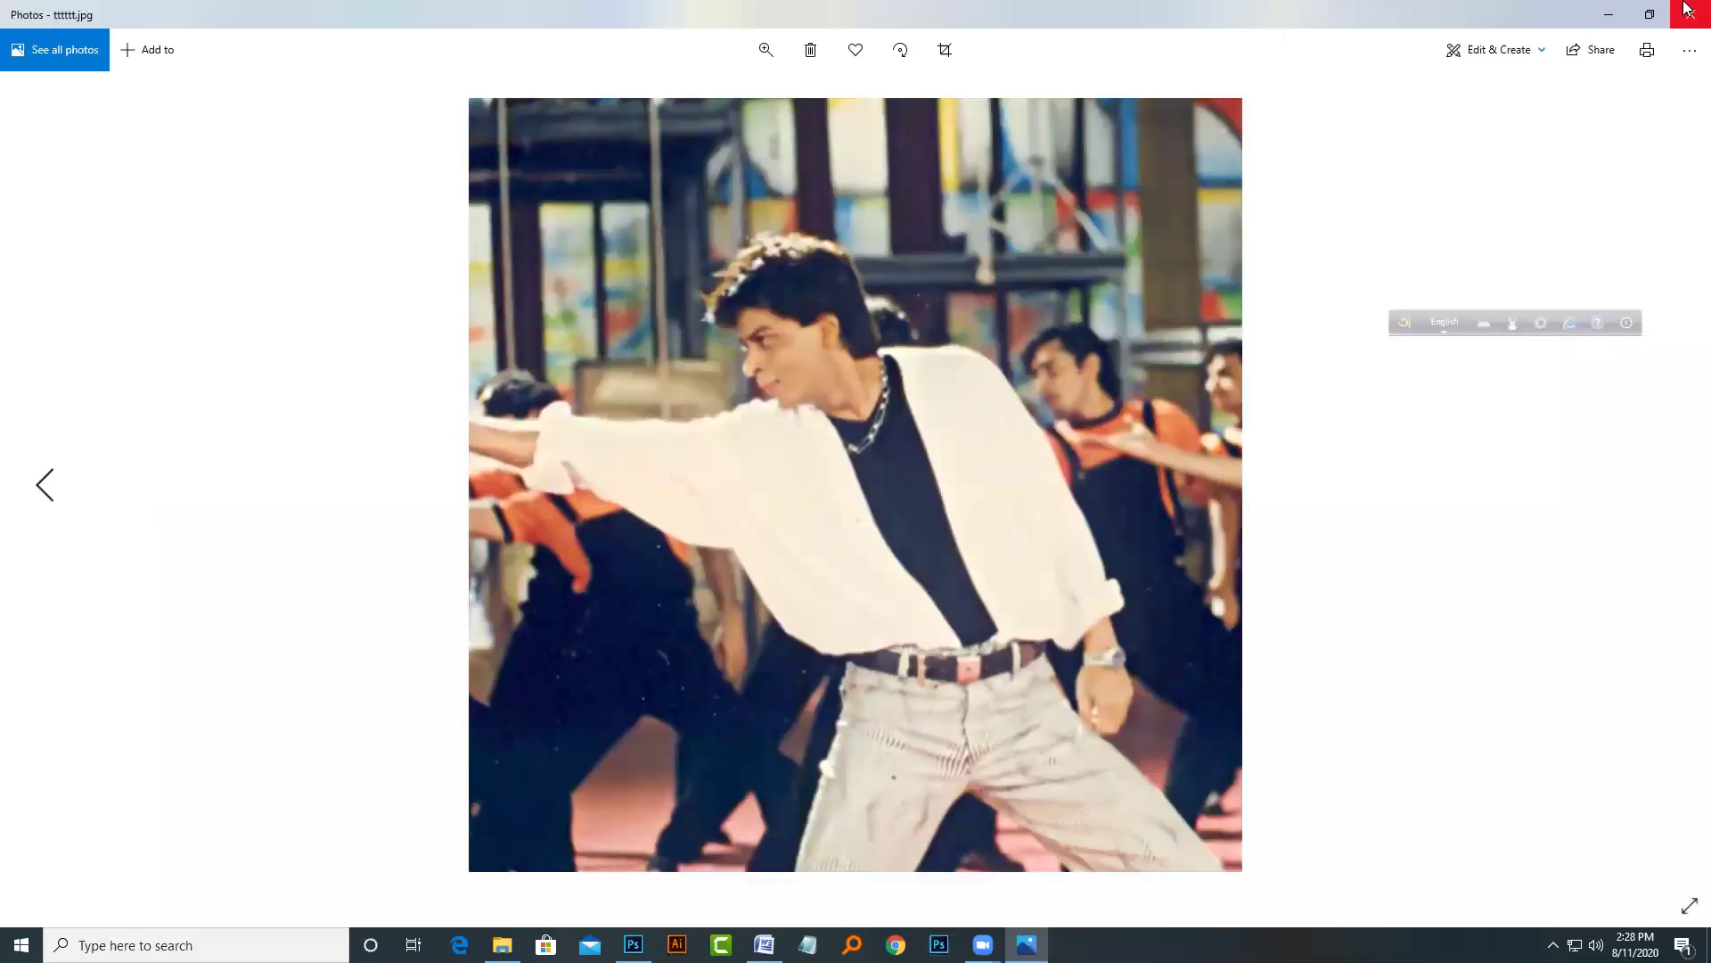
left_click(1691, 15)
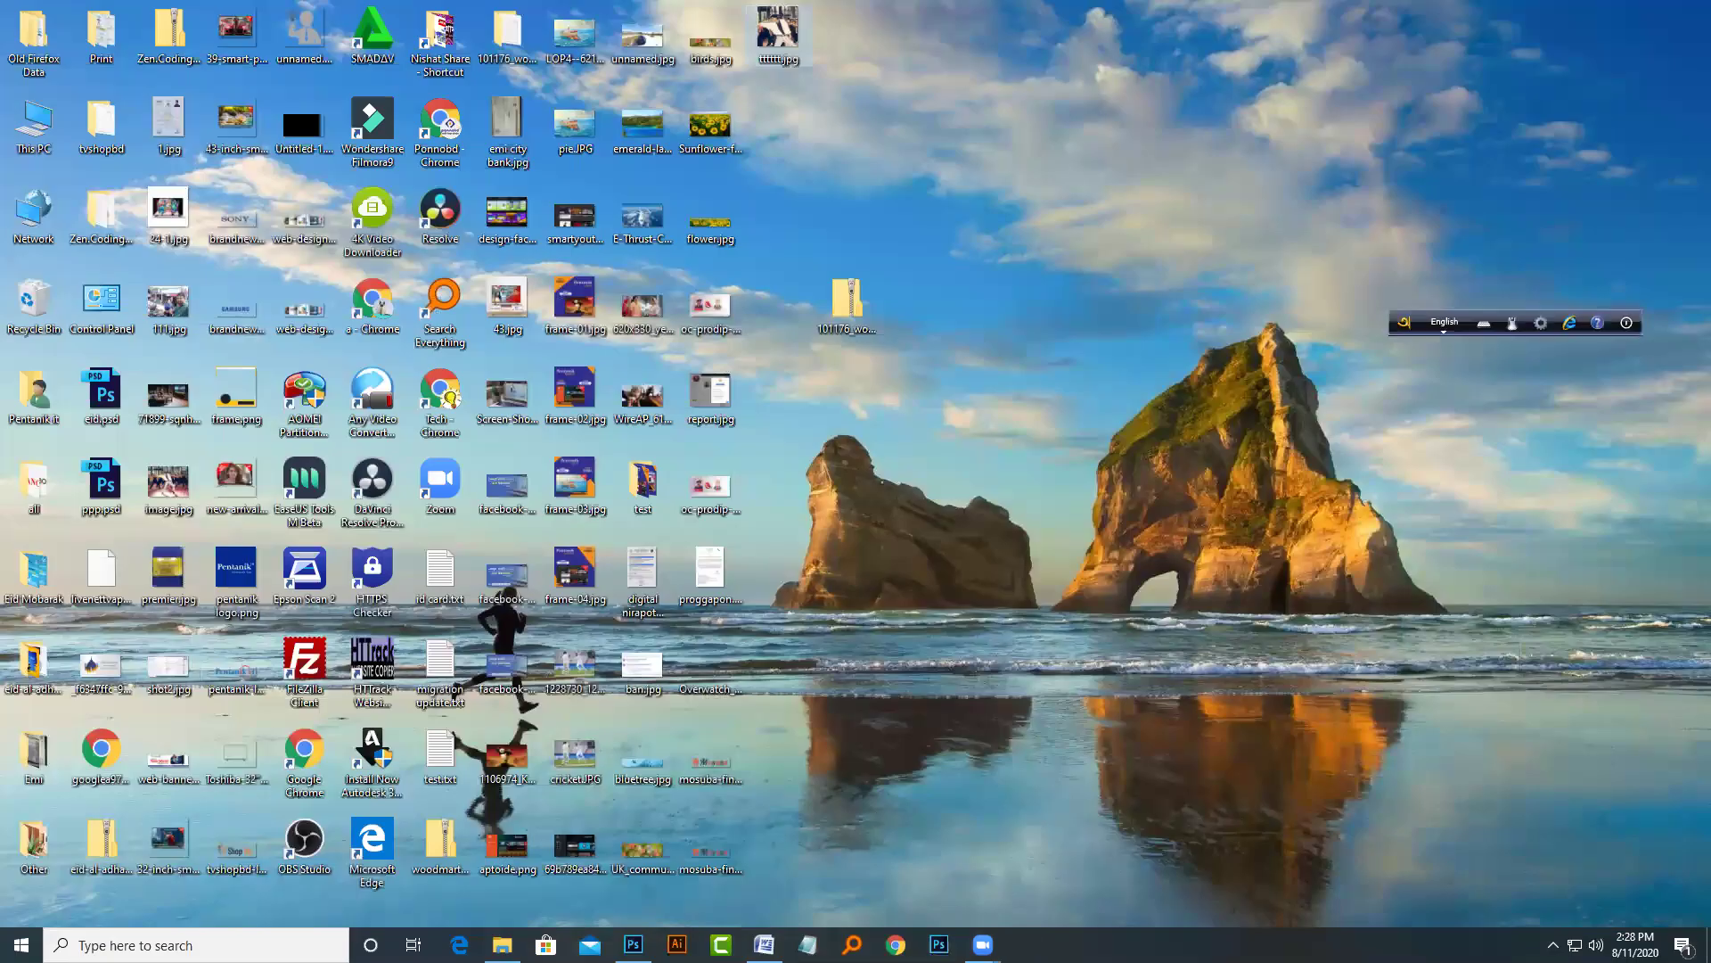
left_click(632, 944)
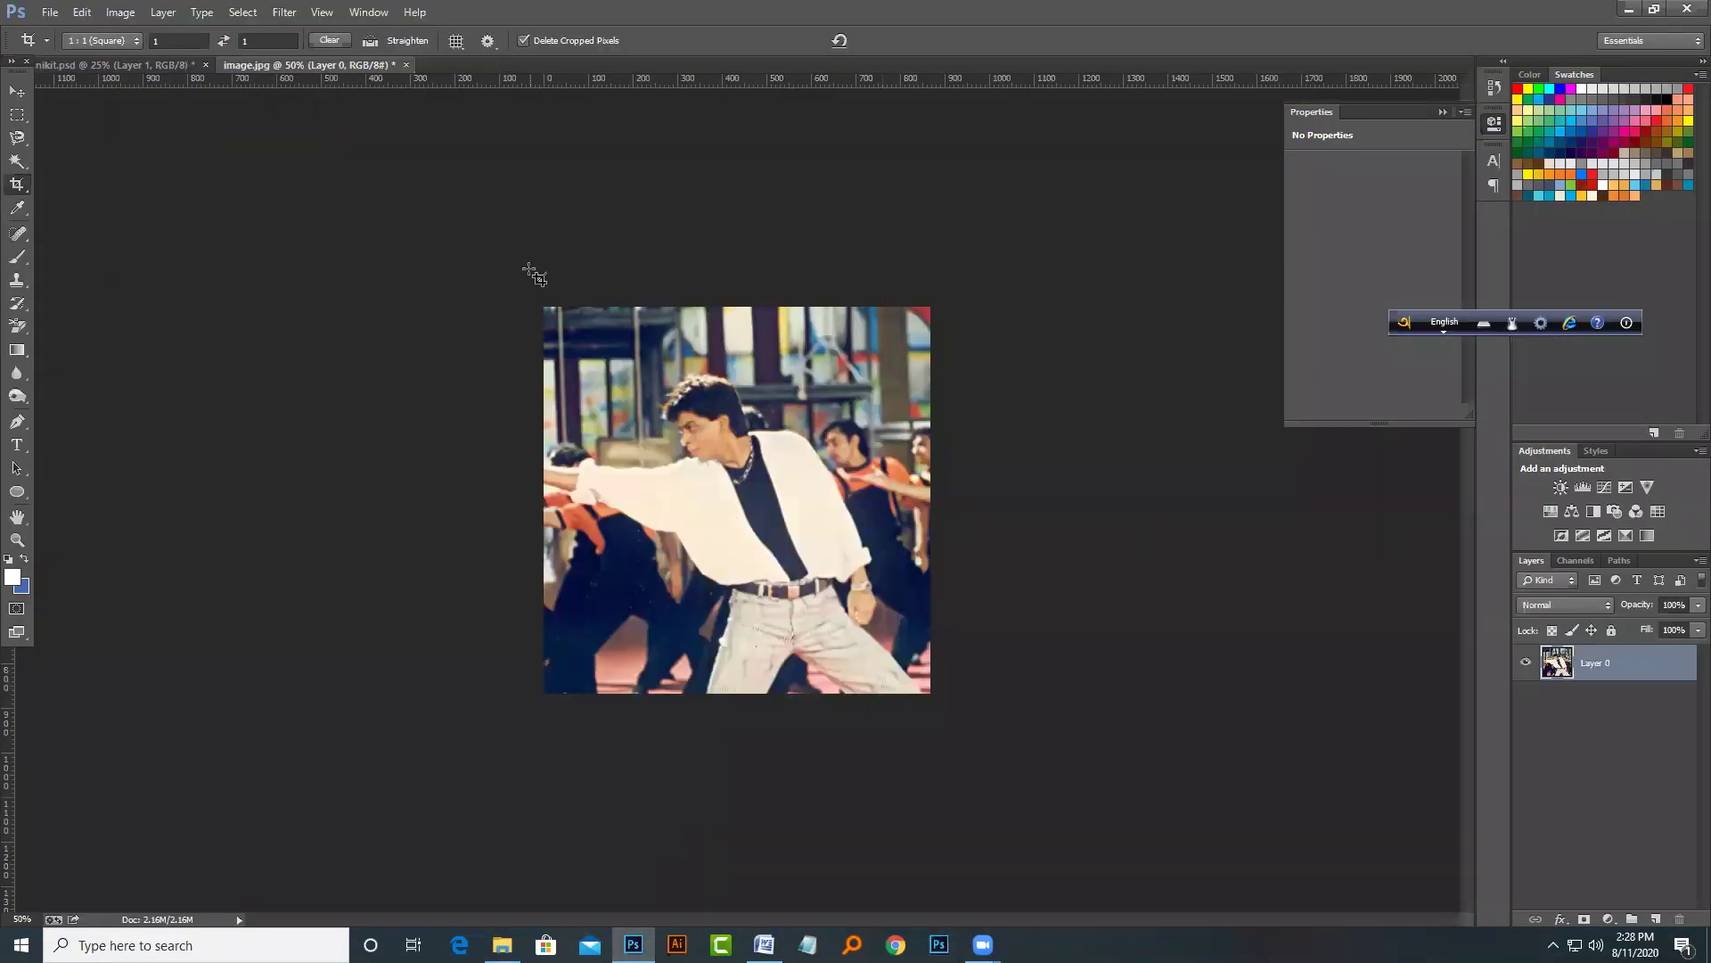
key("ctrl+z")
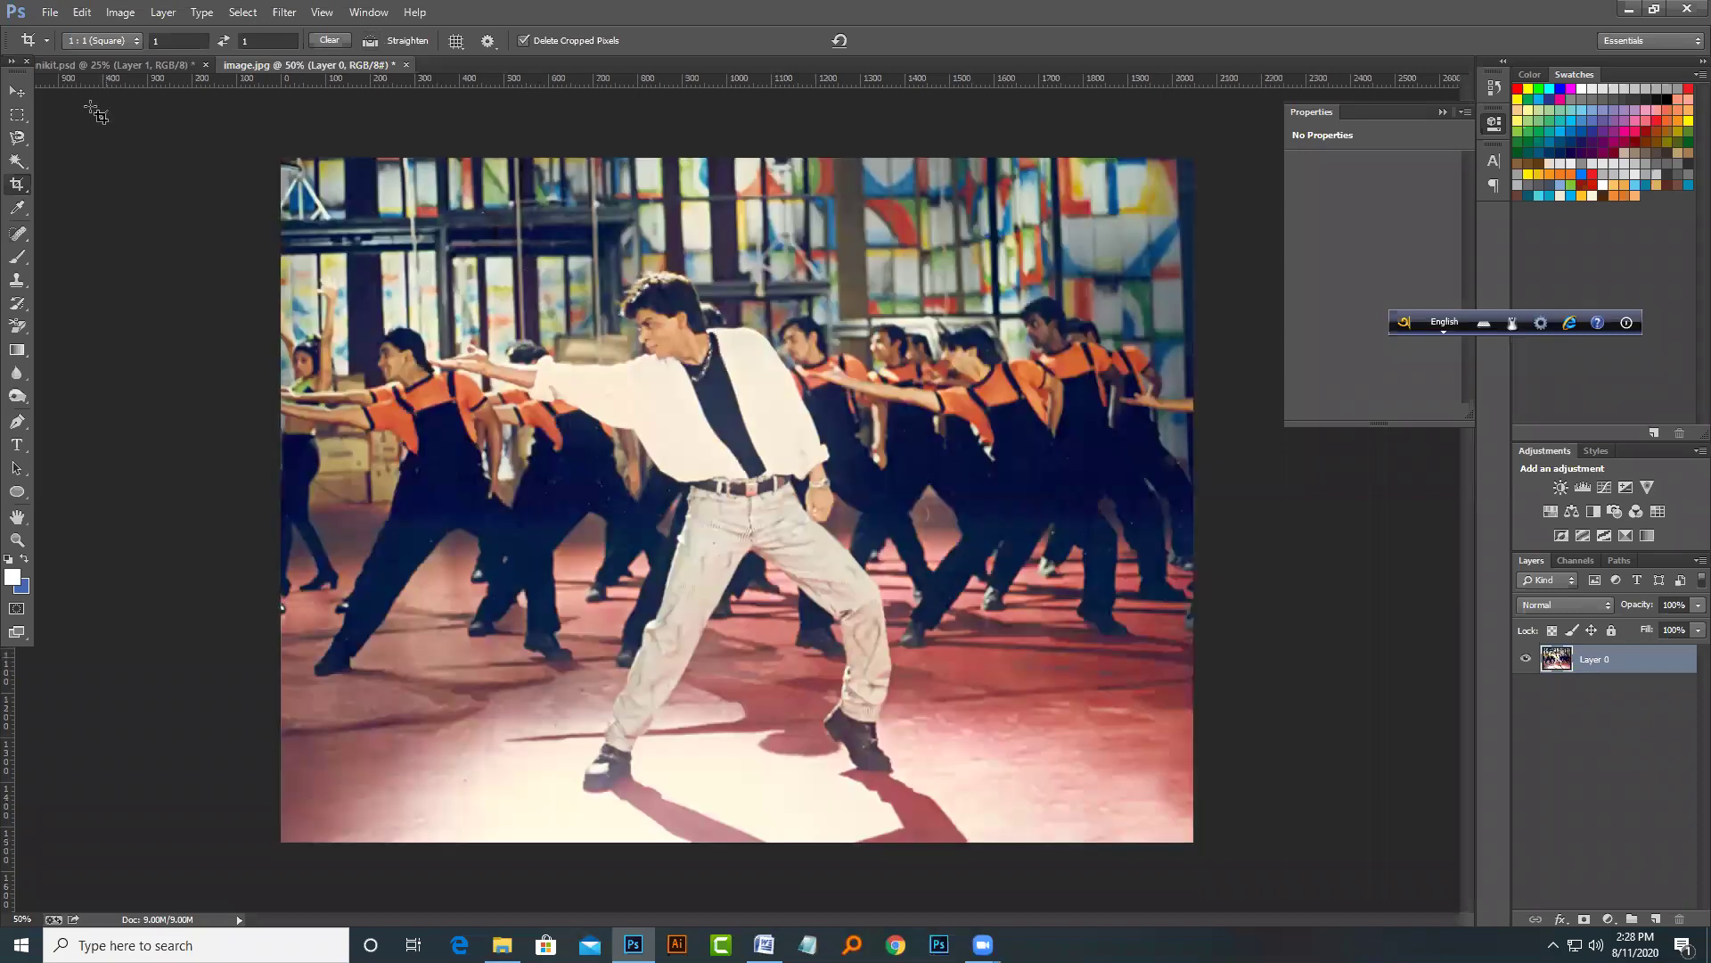
left_click(17, 232)
right_click(17, 233)
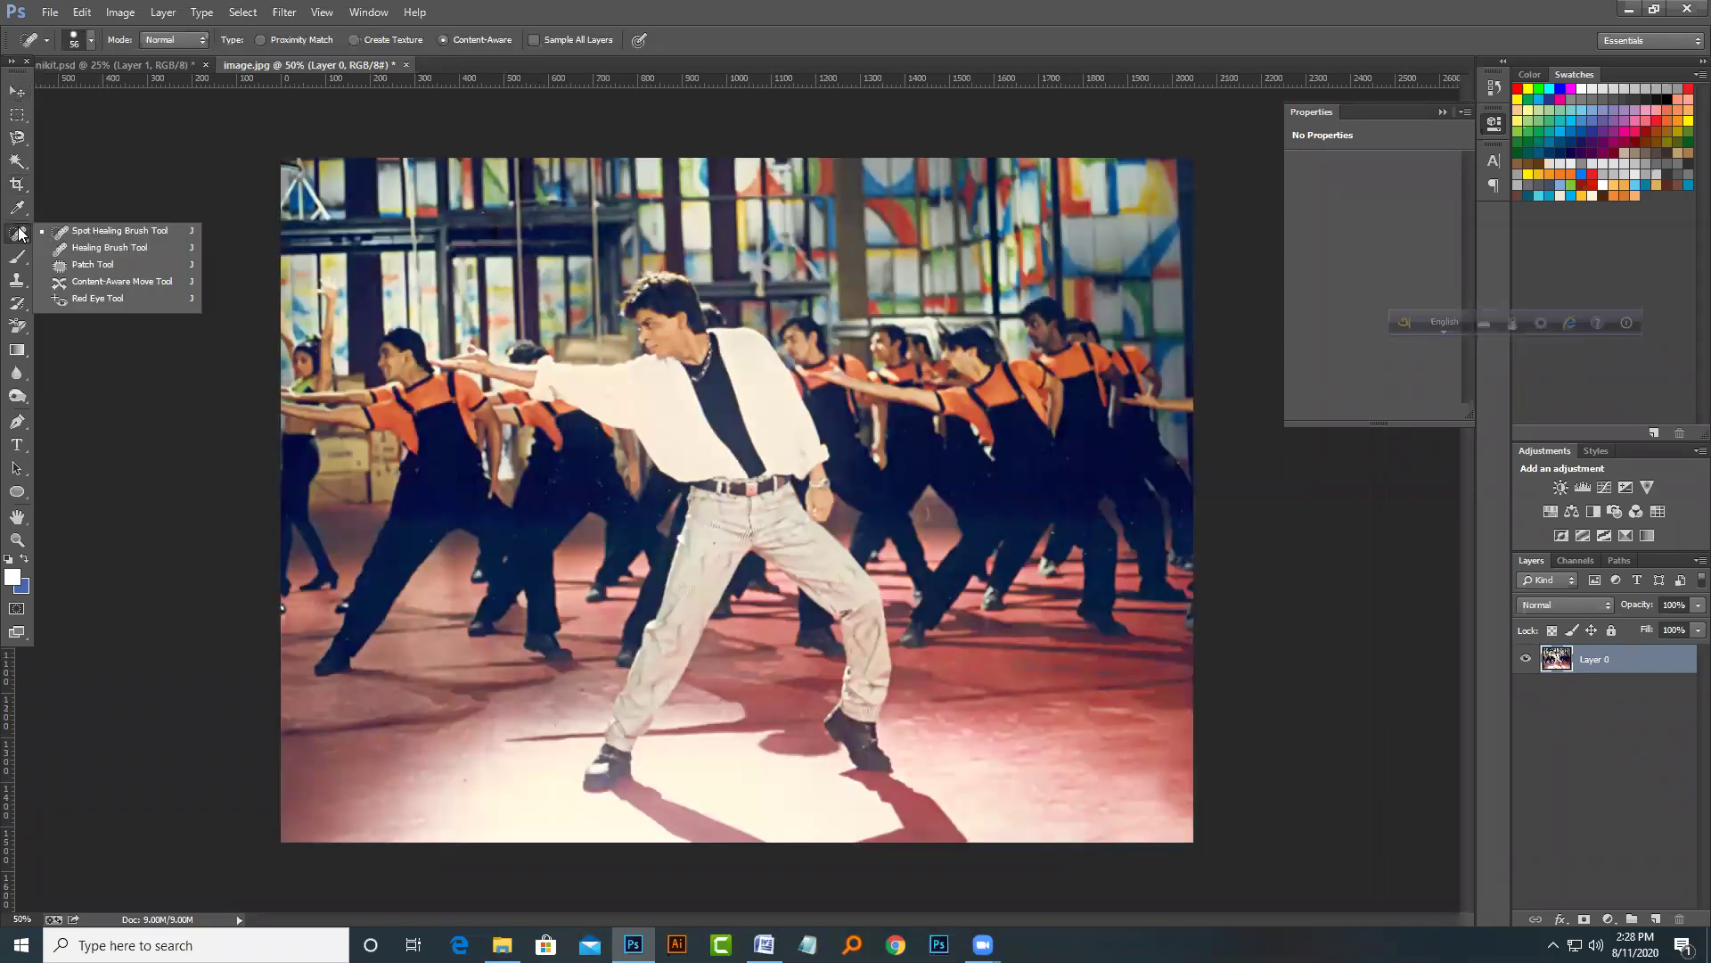
left_click(14, 278)
right_click(14, 282)
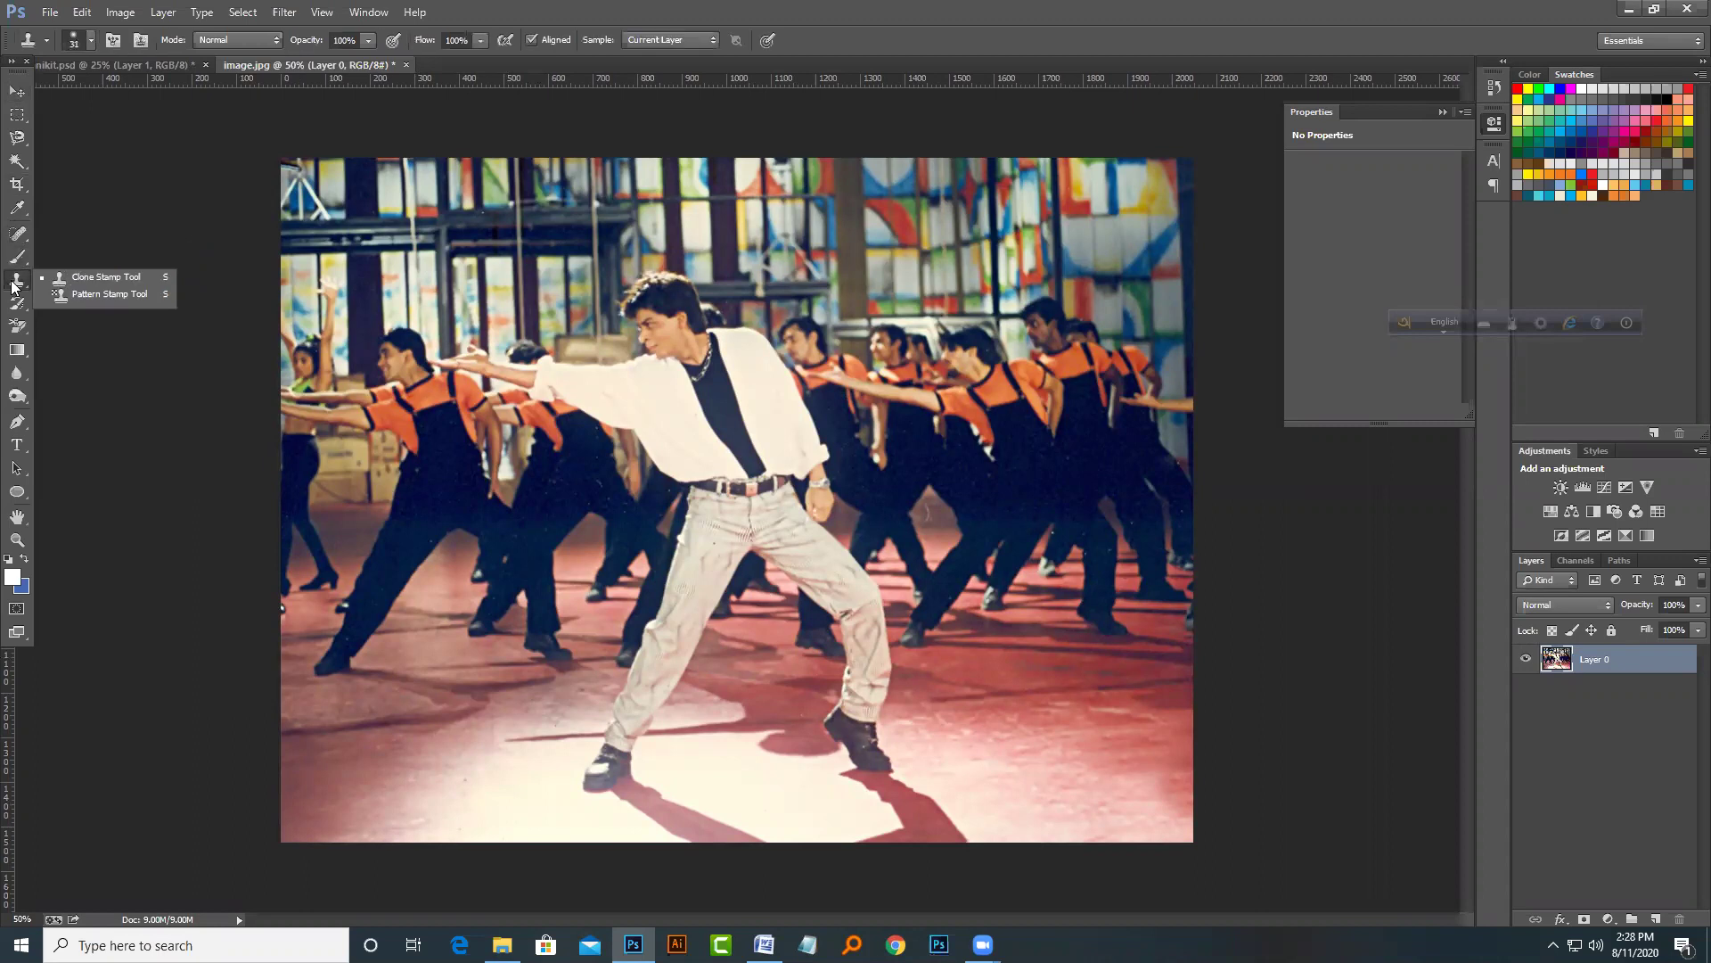
left_click(17, 303)
right_click(17, 304)
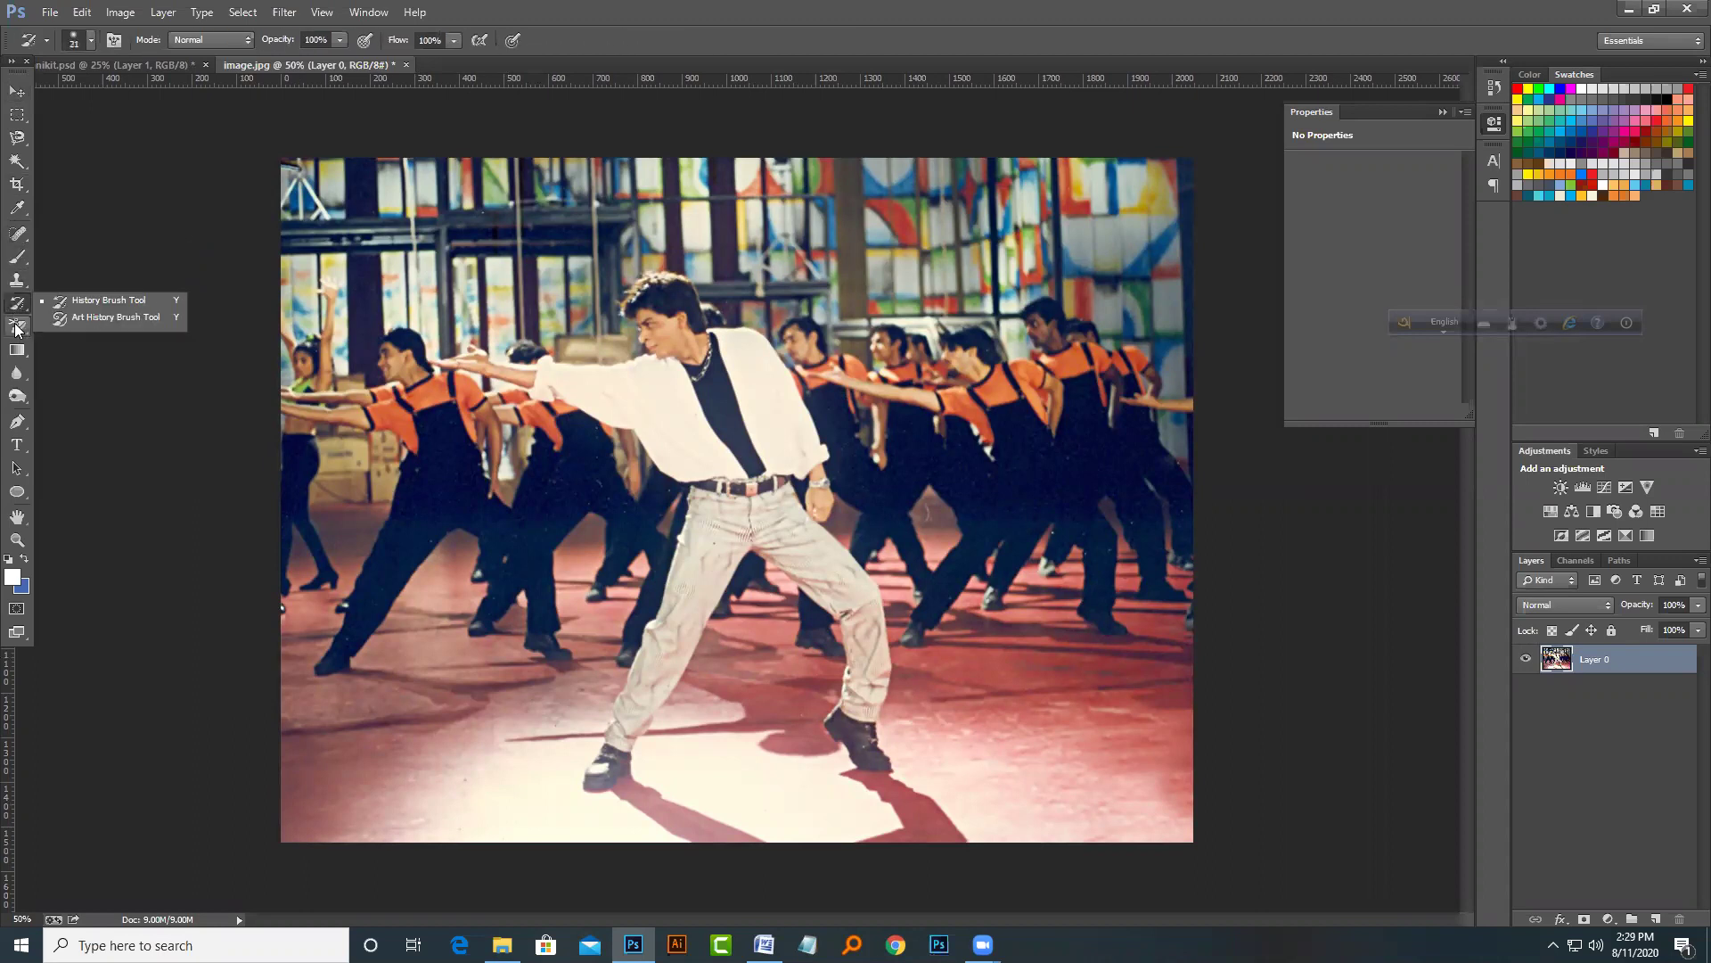
left_click(16, 328)
right_click(16, 328)
left_click(17, 353)
right_click(17, 353)
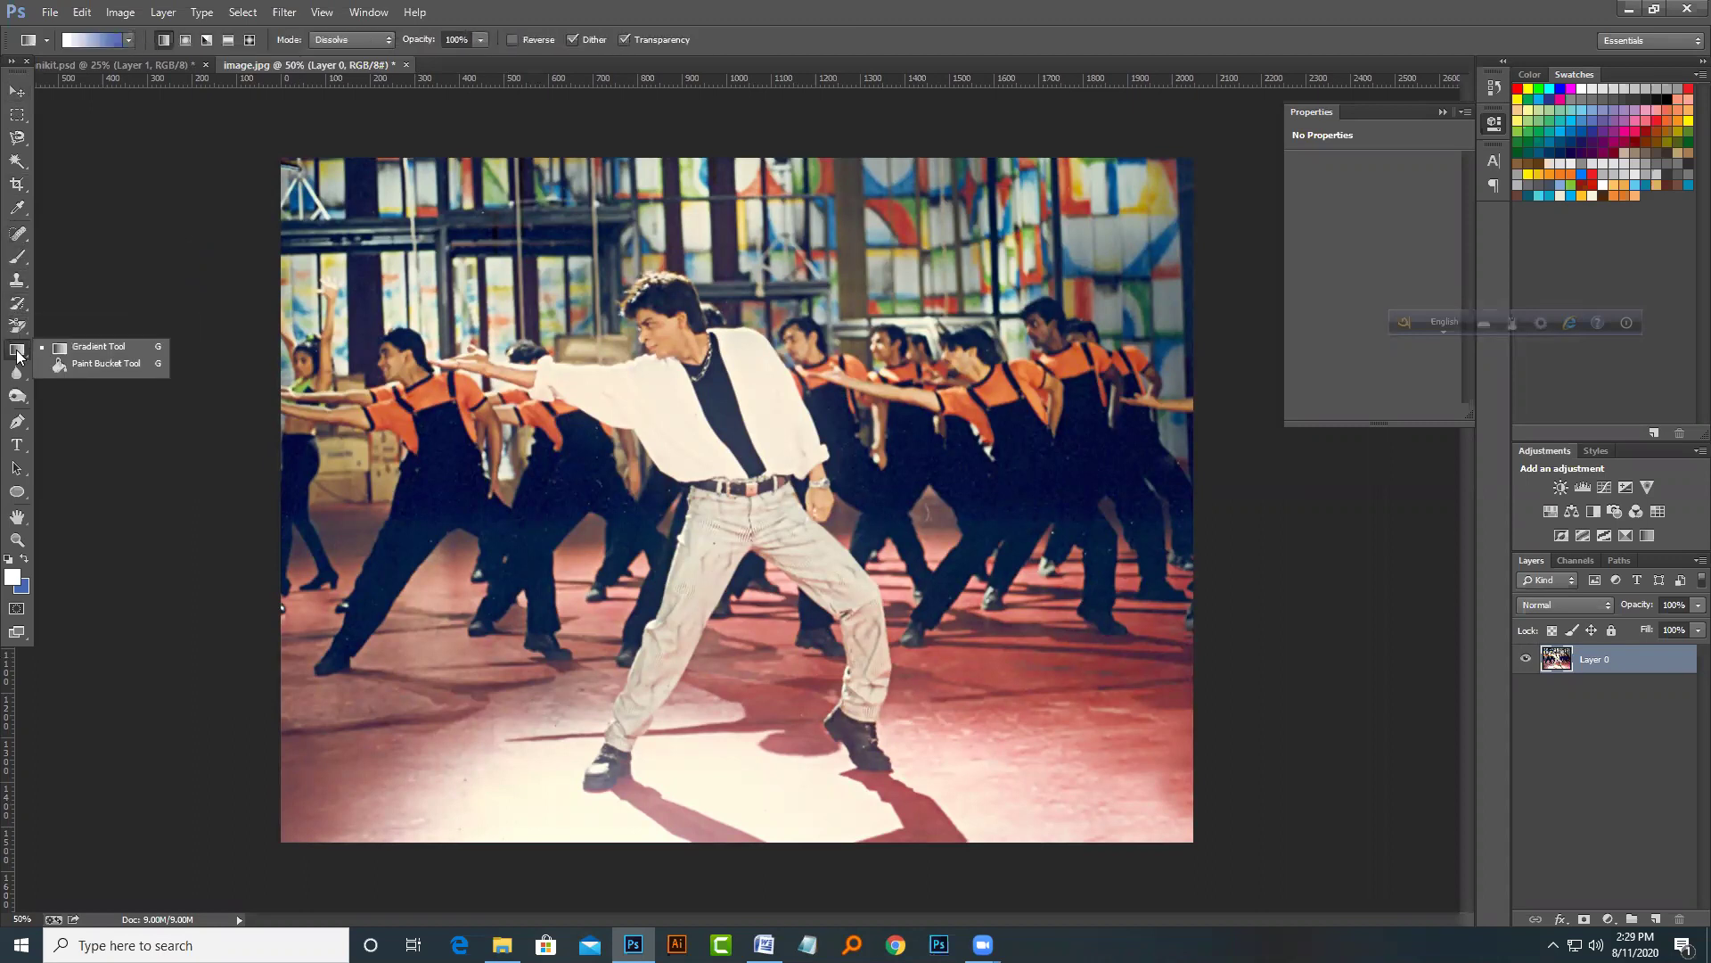
left_click(17, 374)
right_click(17, 374)
left_click(24, 408)
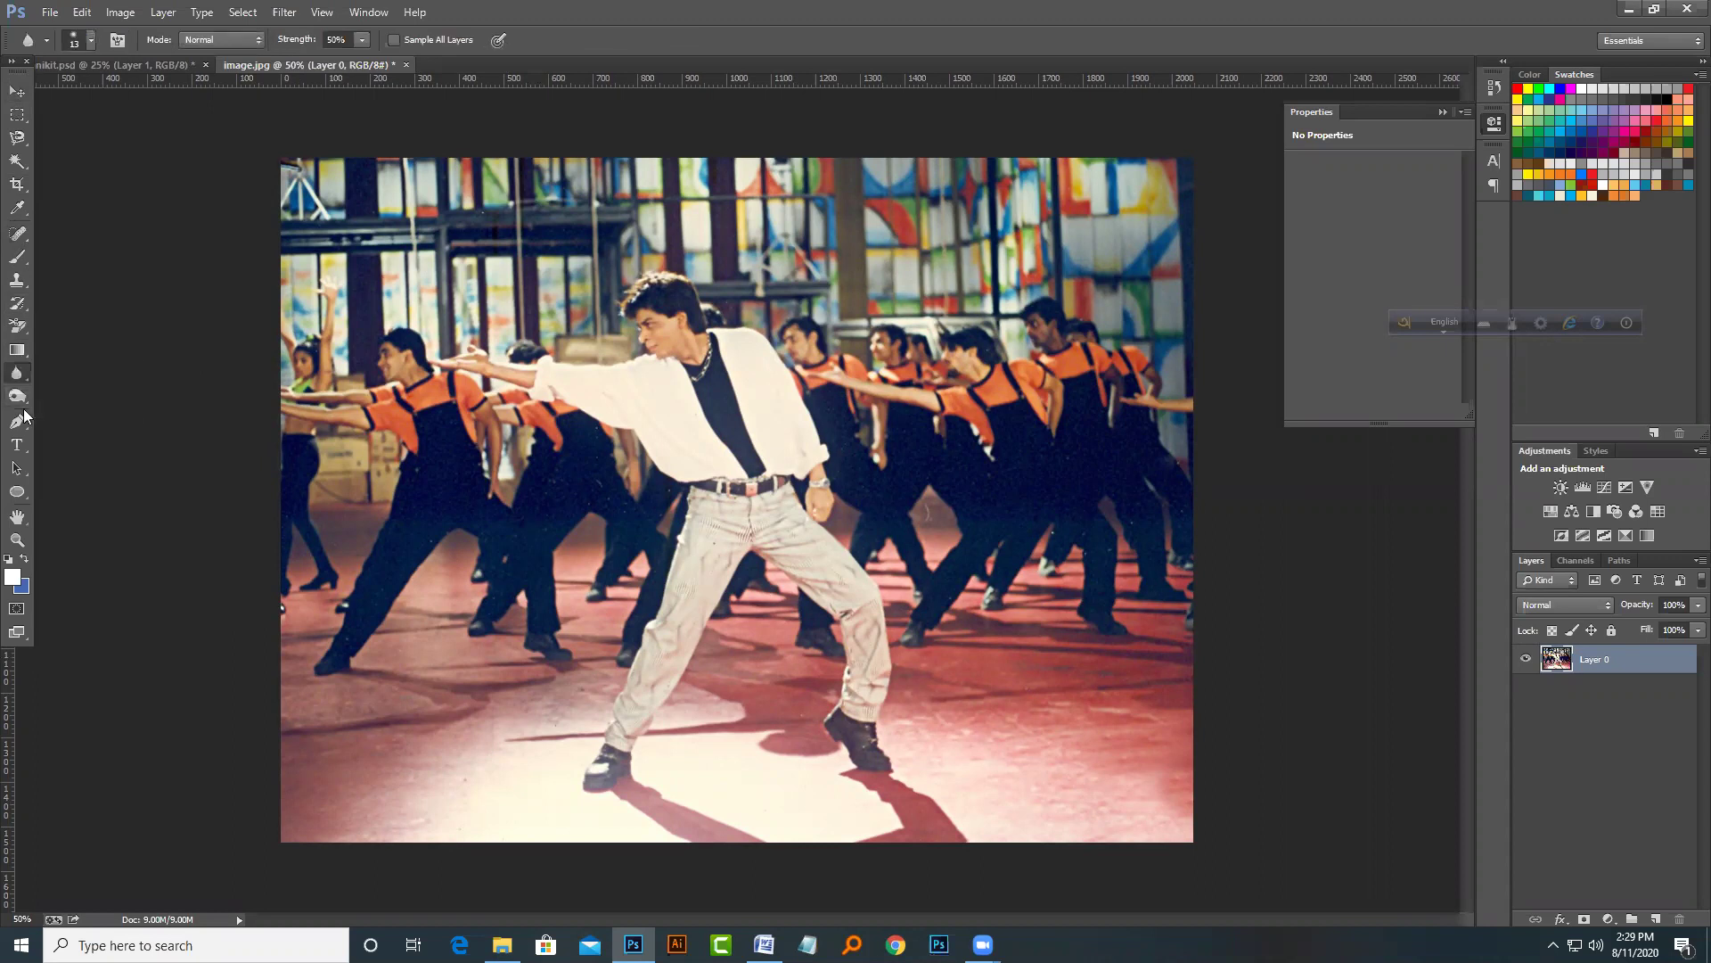
left_click(19, 419)
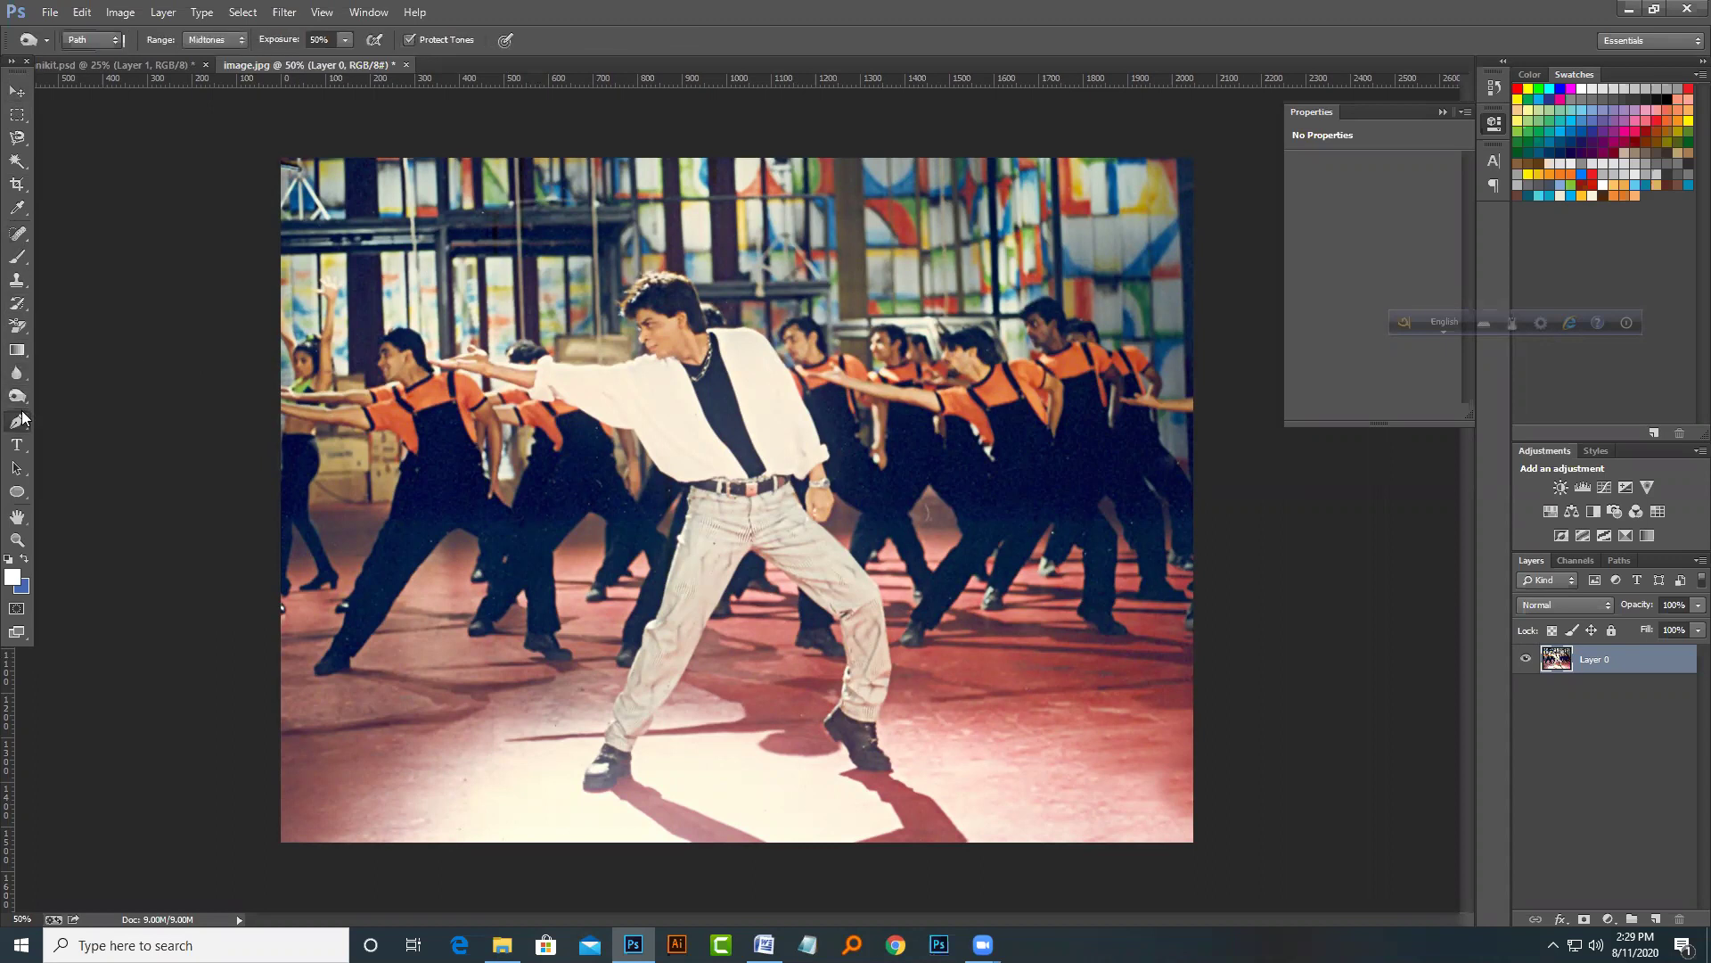
left_click(17, 91)
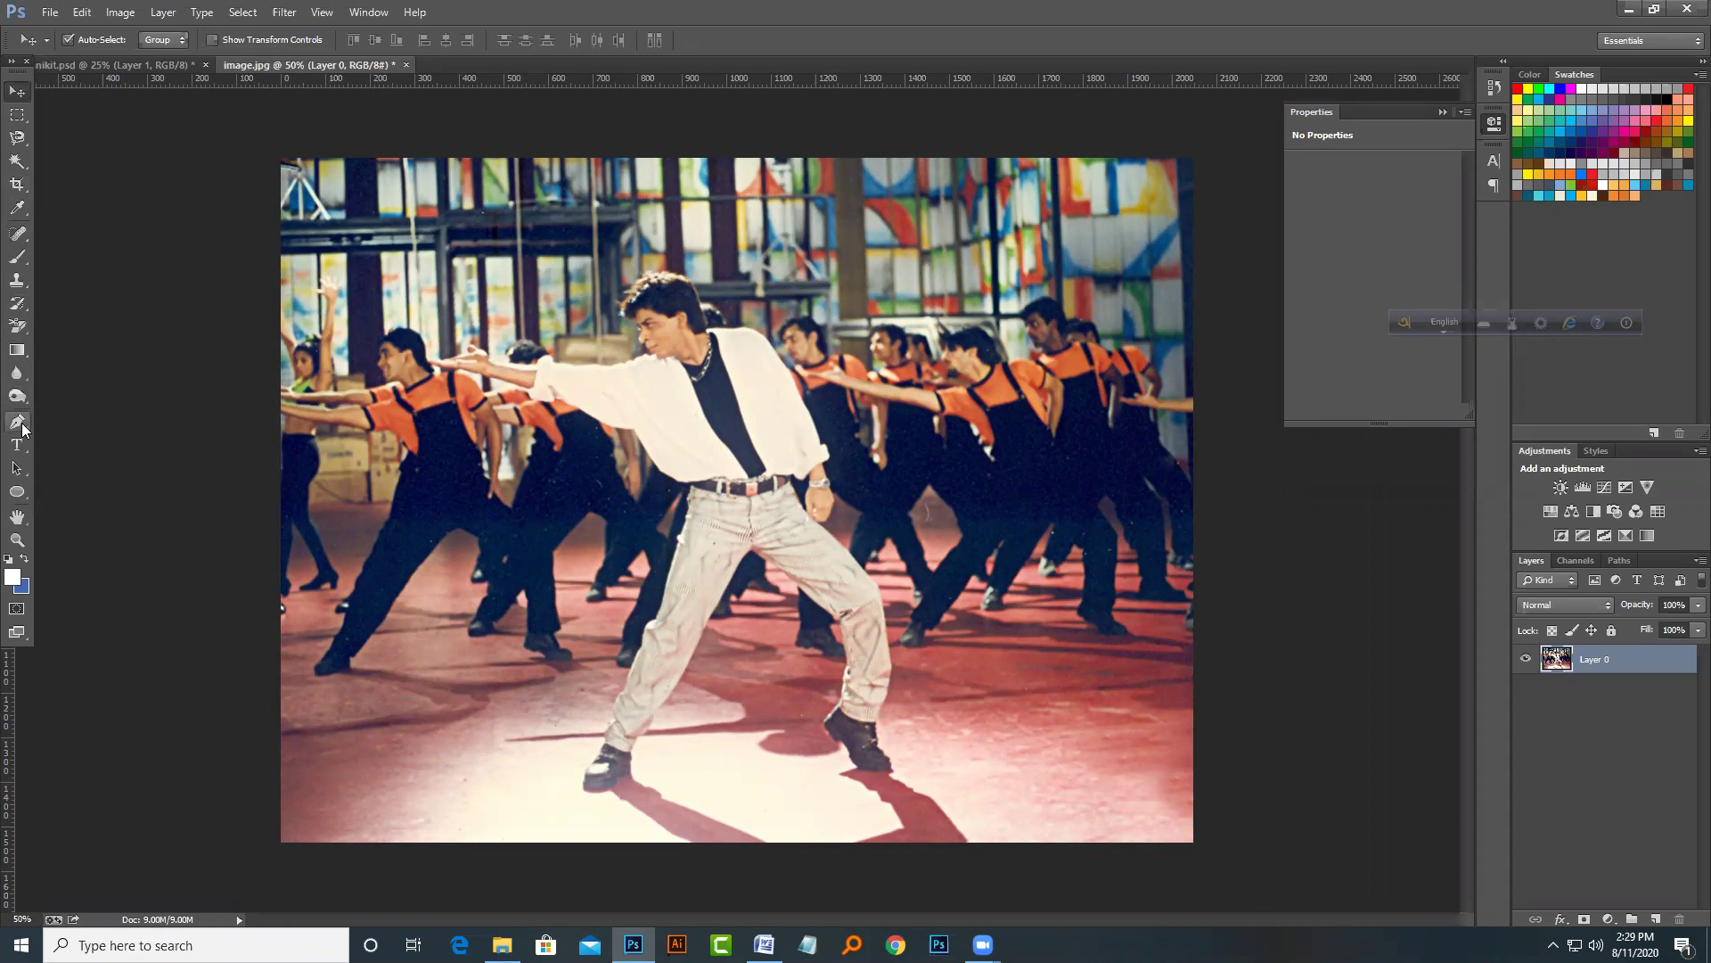
Step: Select the Pen tool and zoom in on the lead dancer's face
left_click(22, 430)
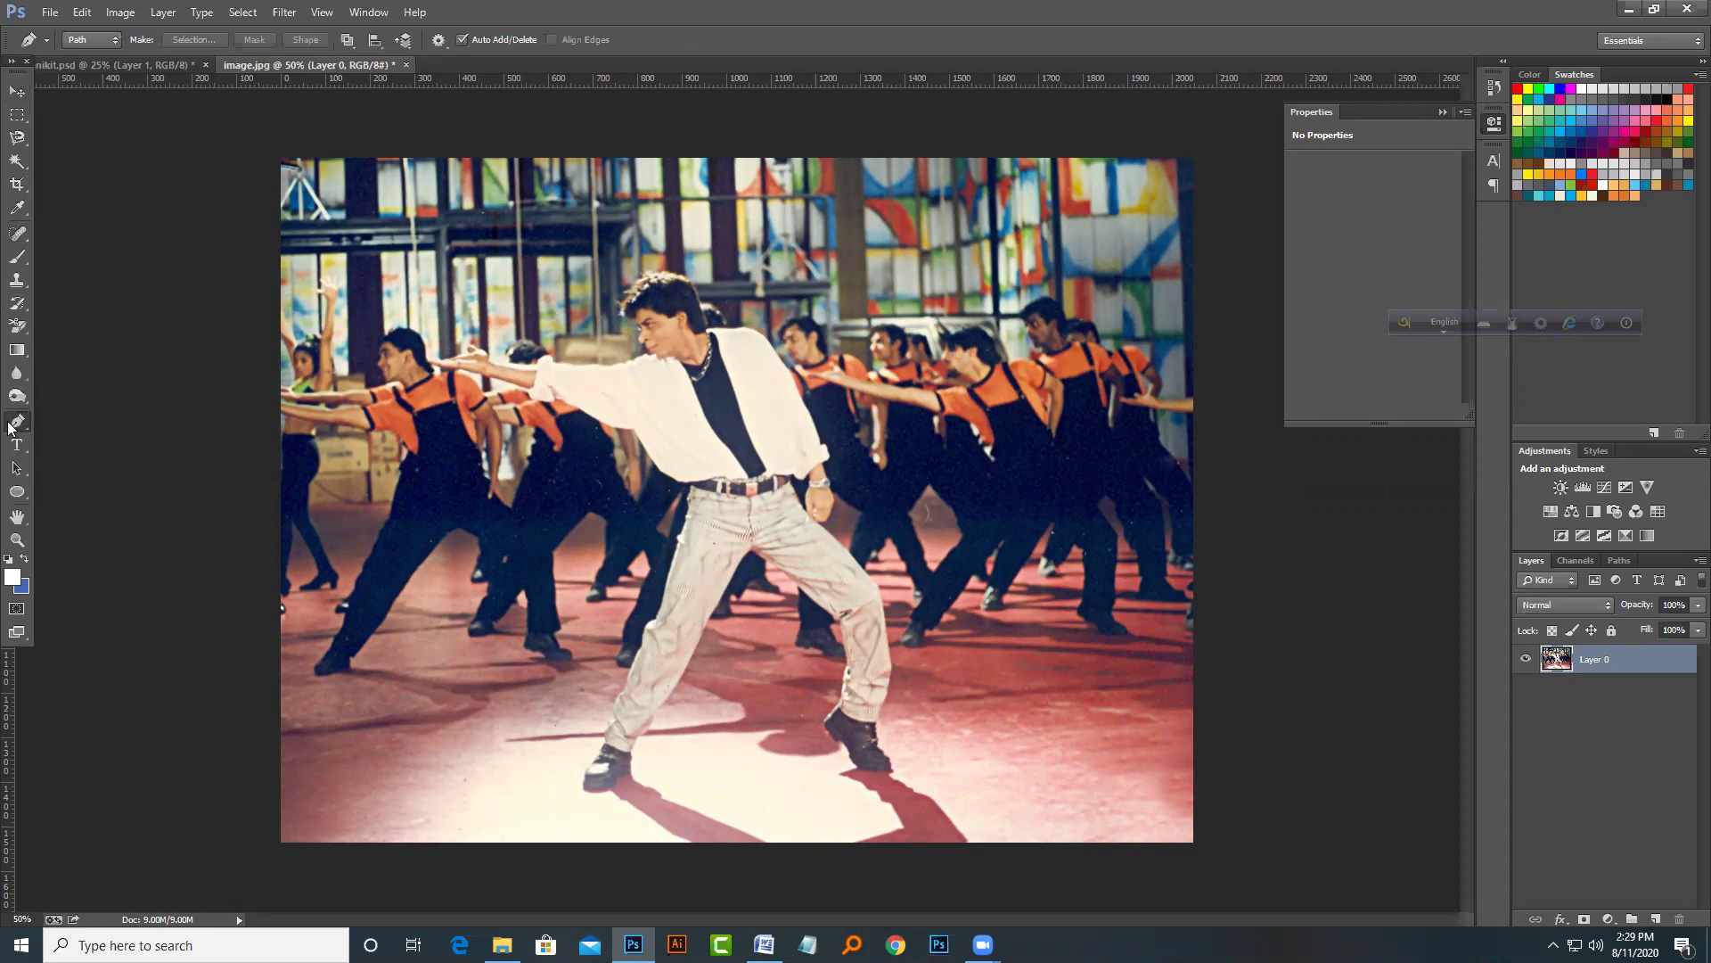
right_click(9, 428)
key("v")
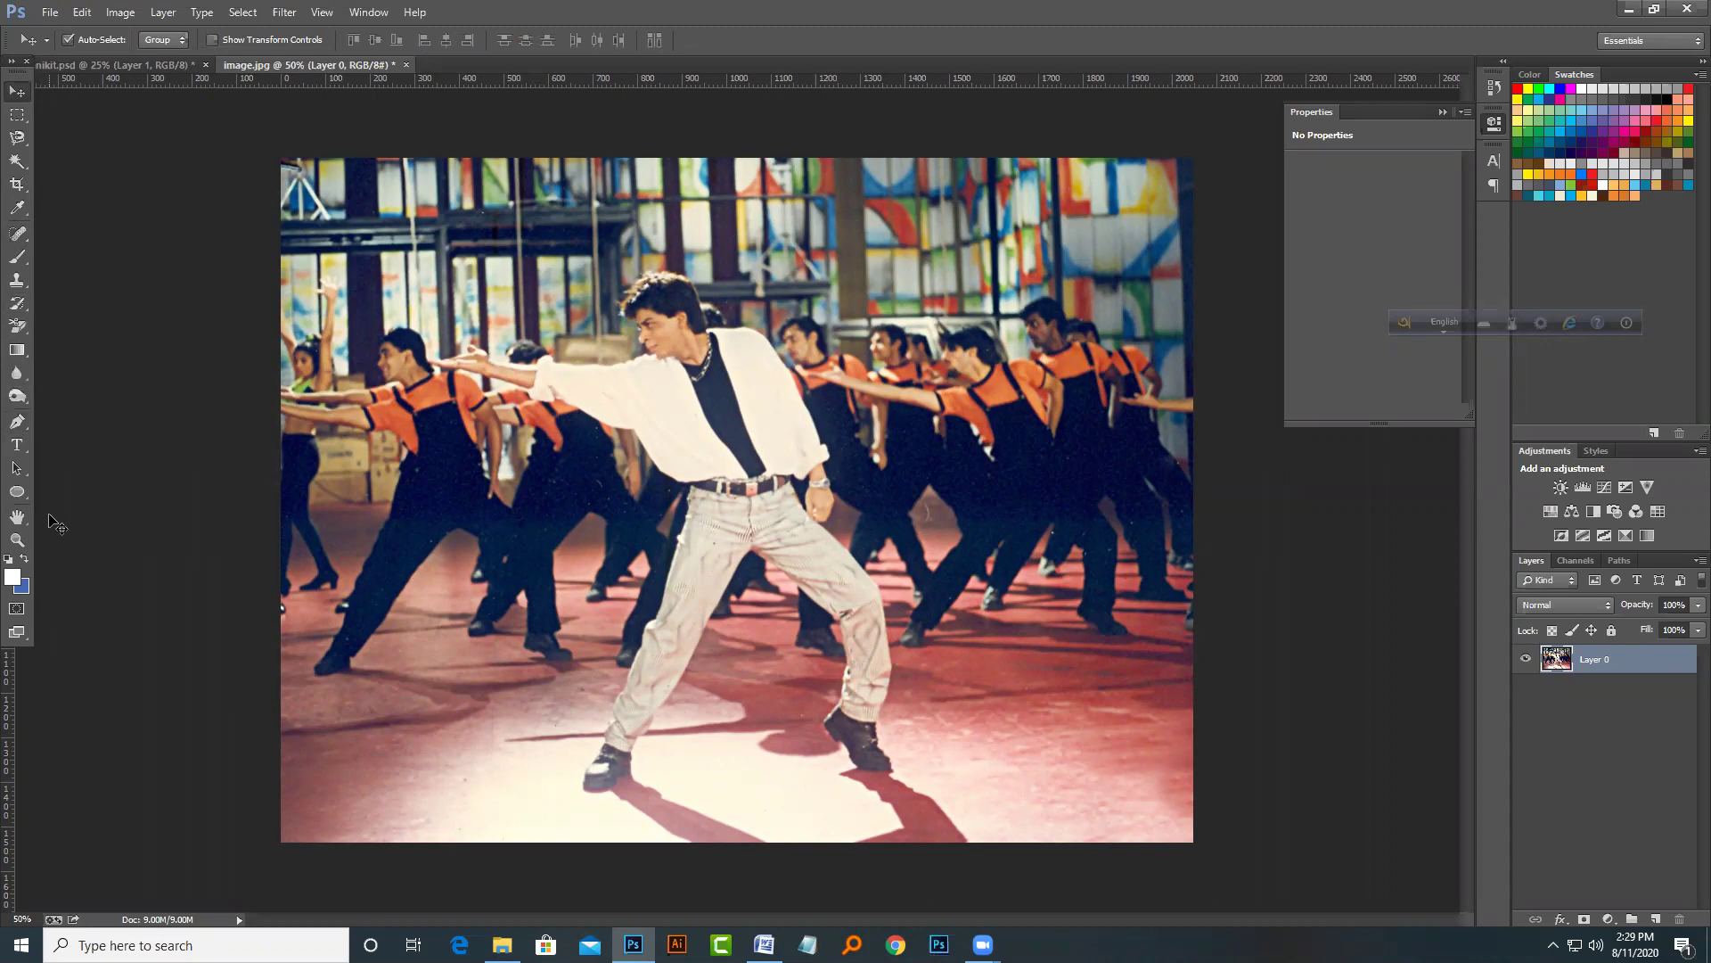
left_click(25, 421)
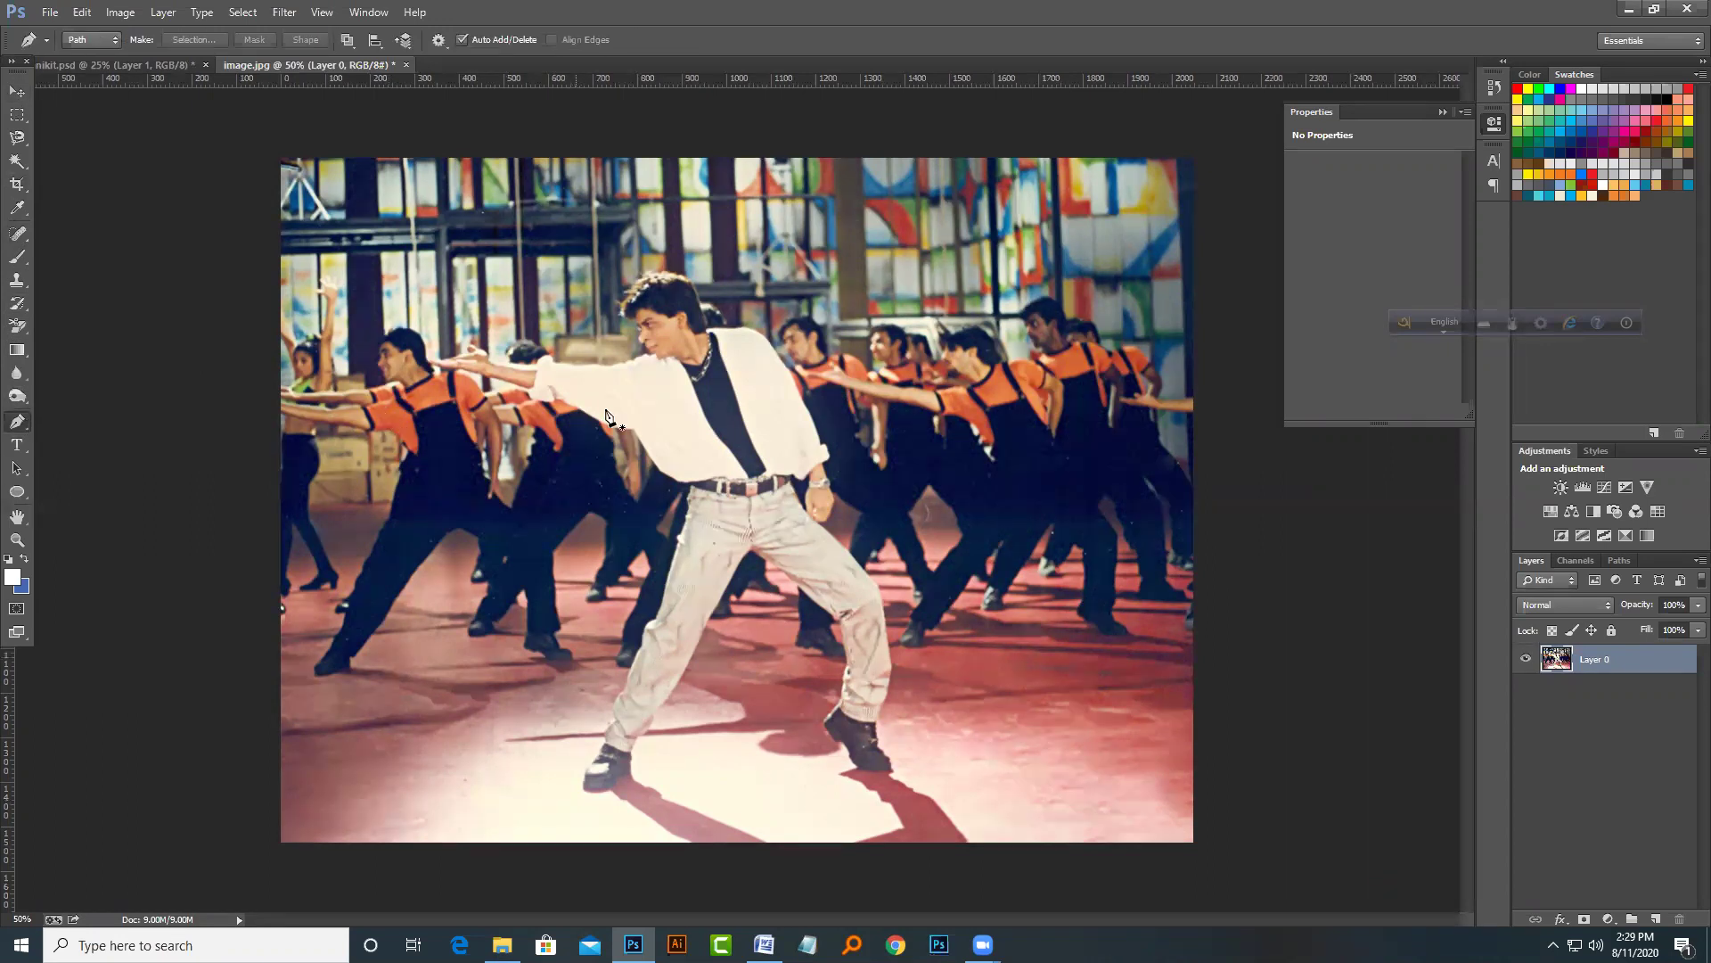
scroll(731, 496, "up", 2)
scroll(731, 496, "up", 3)
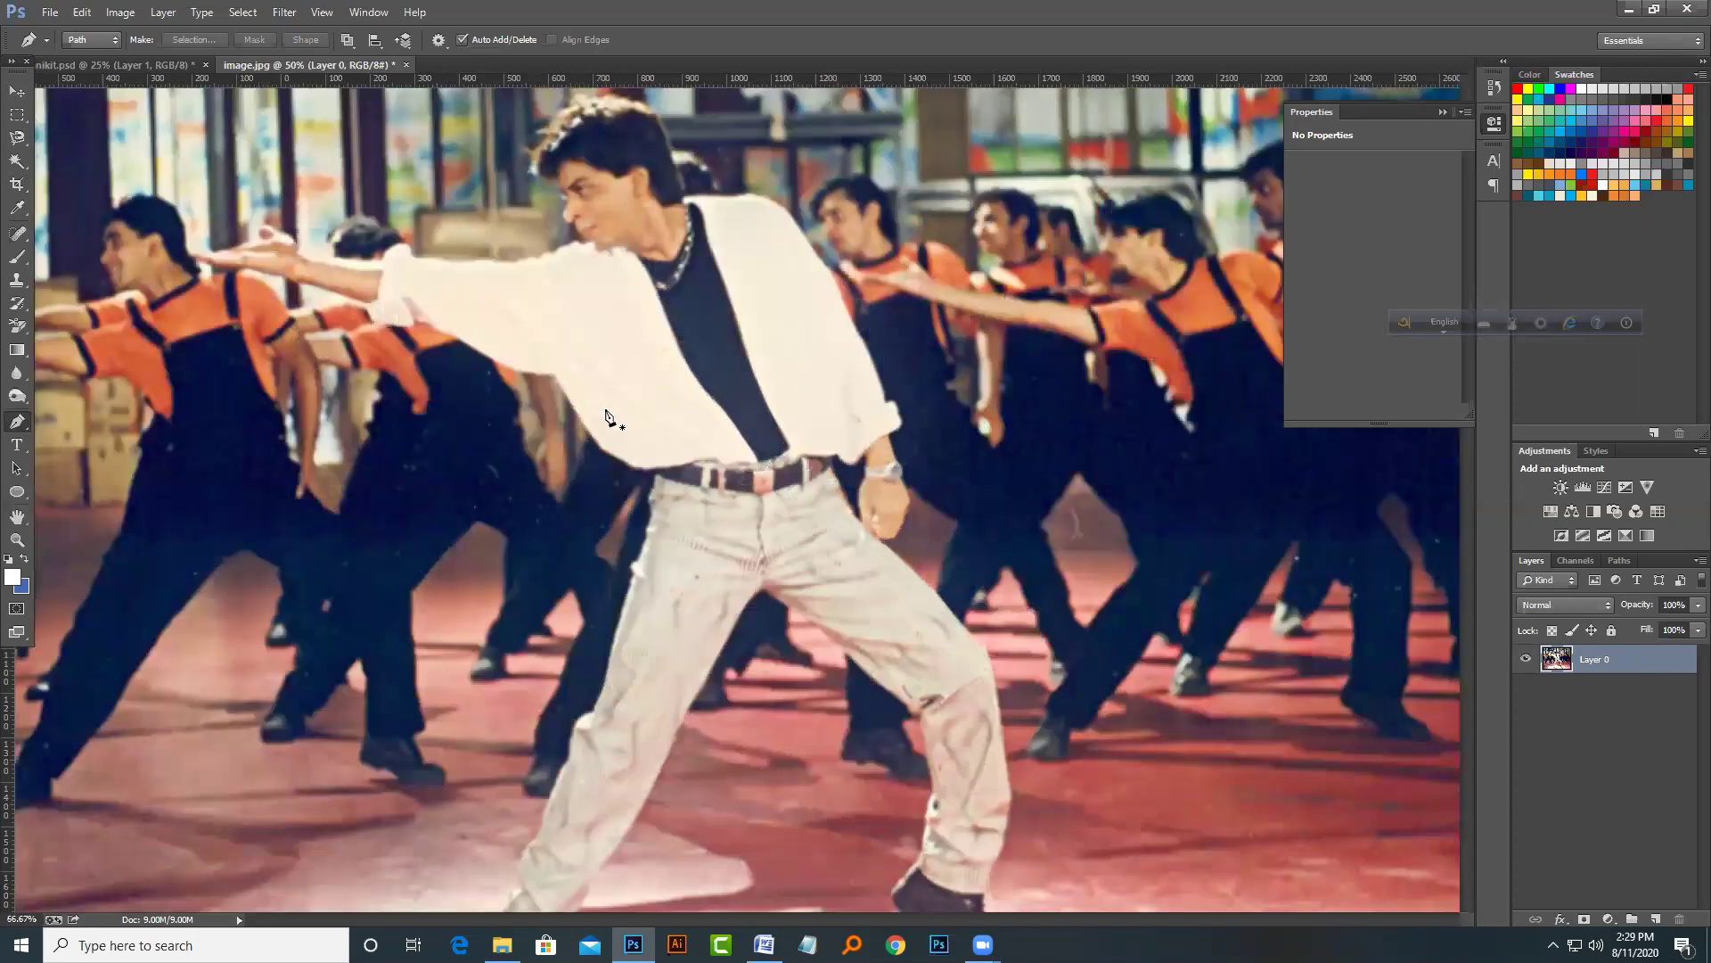
scroll(731, 496, "up", 3)
left_click_drag(699, 733, 981, 891)
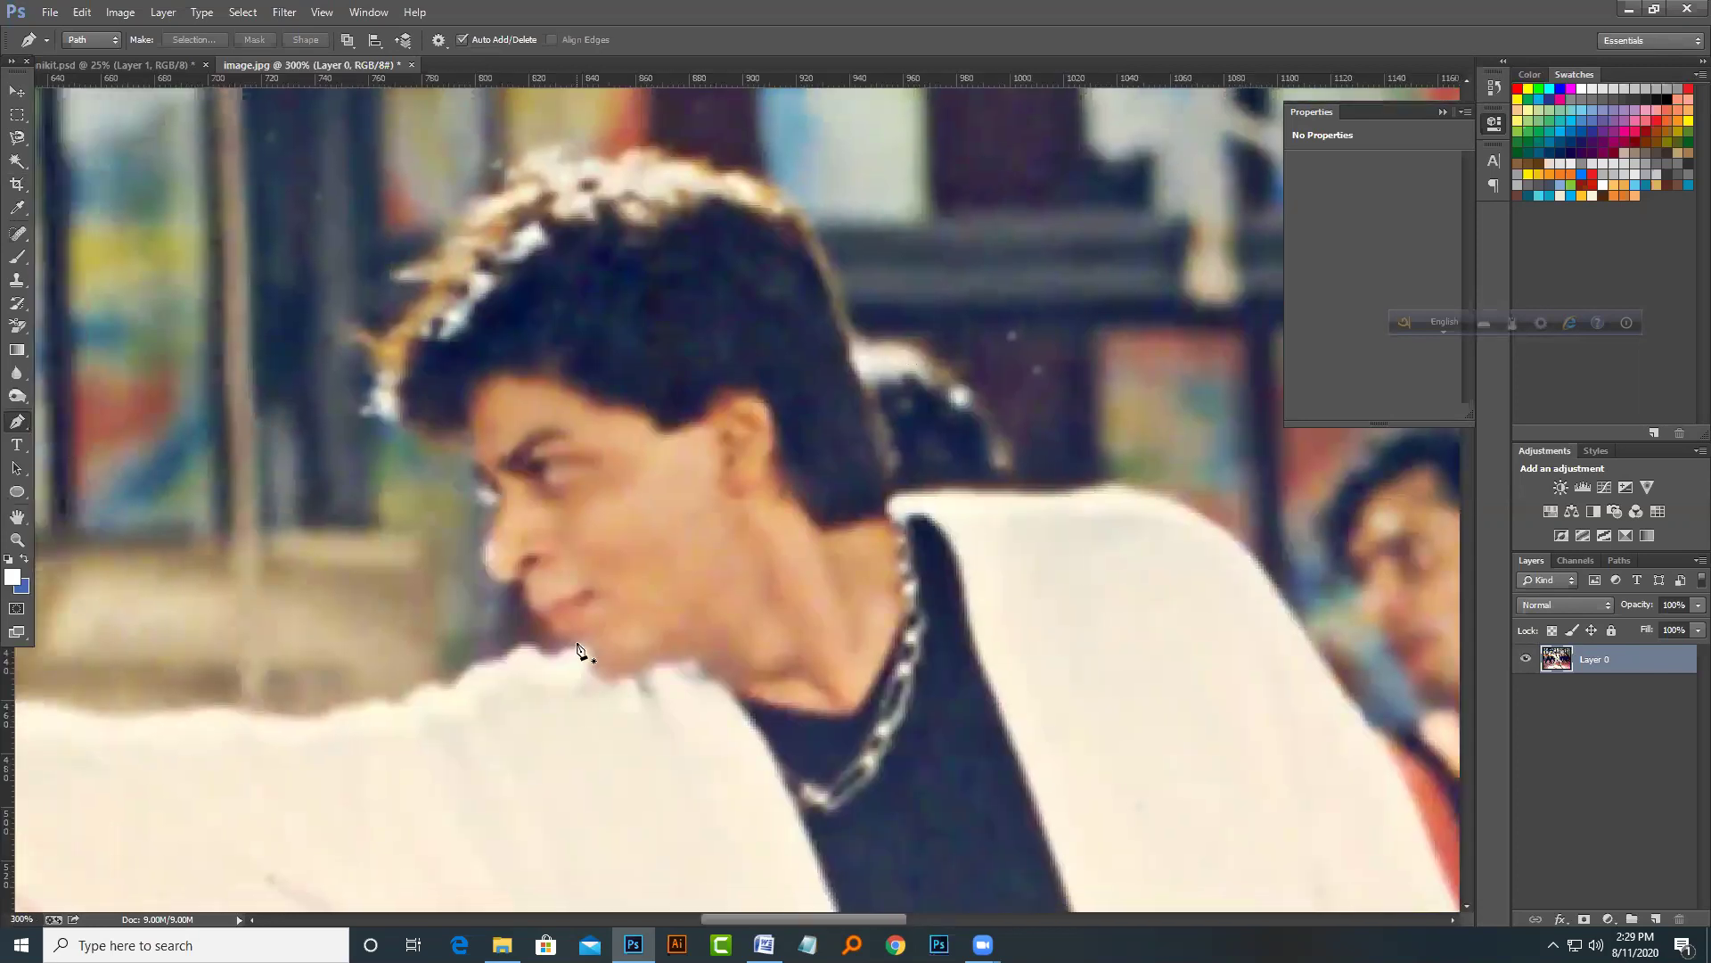
Step: Trace a closed pen path around the man's face, hair, neck and jaw
left_click(587, 646)
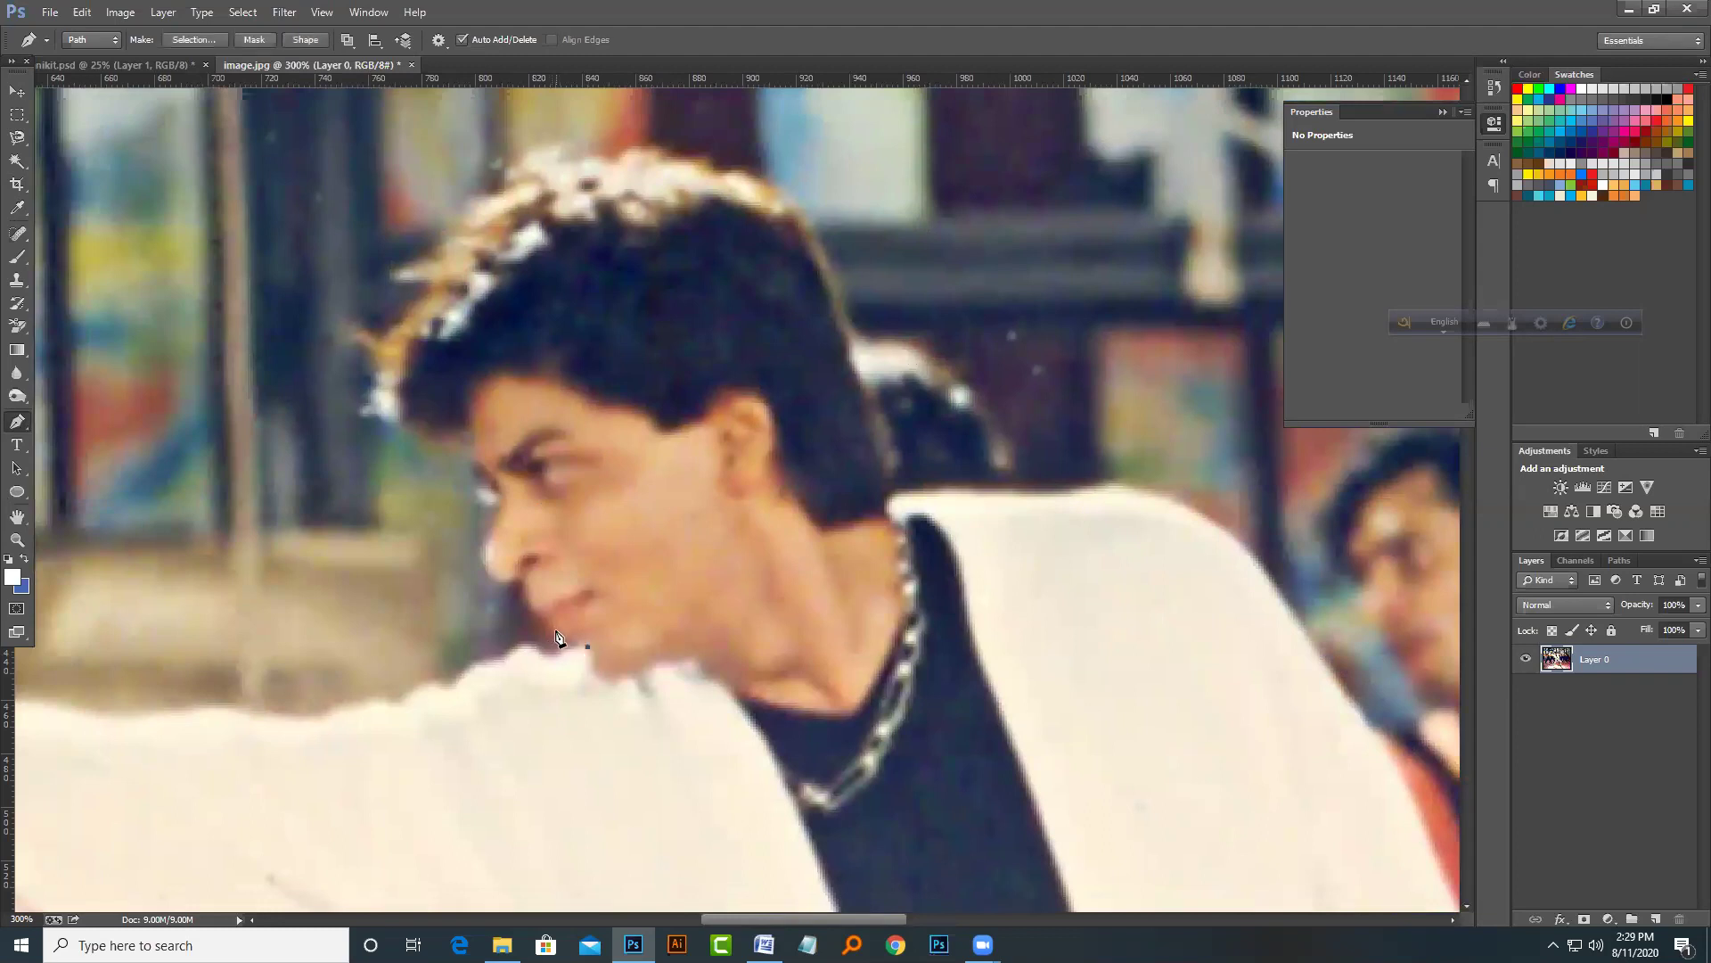
left_click_drag(550, 615, 556, 636)
left_click_drag(538, 543, 535, 540)
mouse_move(507, 520)
left_mouse_down()
mouse_move(490, 549)
mouse_move(496, 498)
left_mouse_up()
left_click(476, 476)
left_click(458, 448)
left_click(371, 379)
left_click(473, 239)
left_click(530, 169)
left_click(656, 159)
left_click(733, 180)
left_click(805, 272)
left_click(860, 370)
left_click(900, 475)
left_click(792, 704)
left_click(706, 650)
left_click(642, 667)
left_click(587, 646)
Step: Zoom out and convert the head path into a selection with Ctrl+Enter
key("ctrl+1")
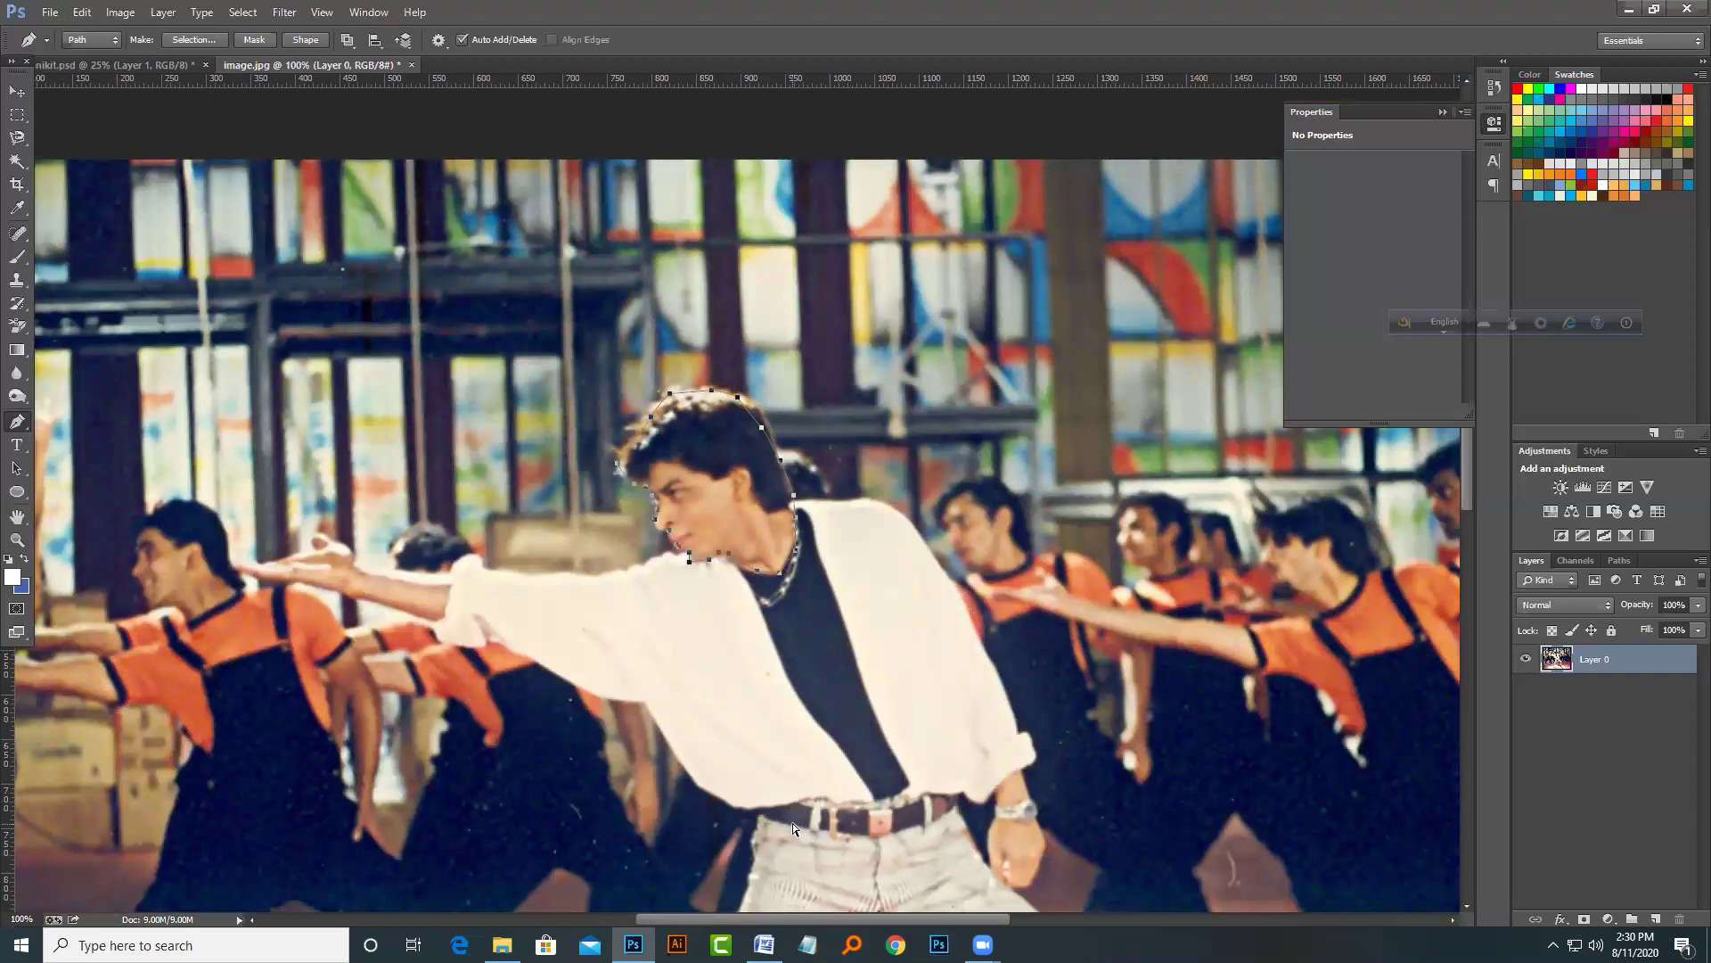
key("ctrl+Return")
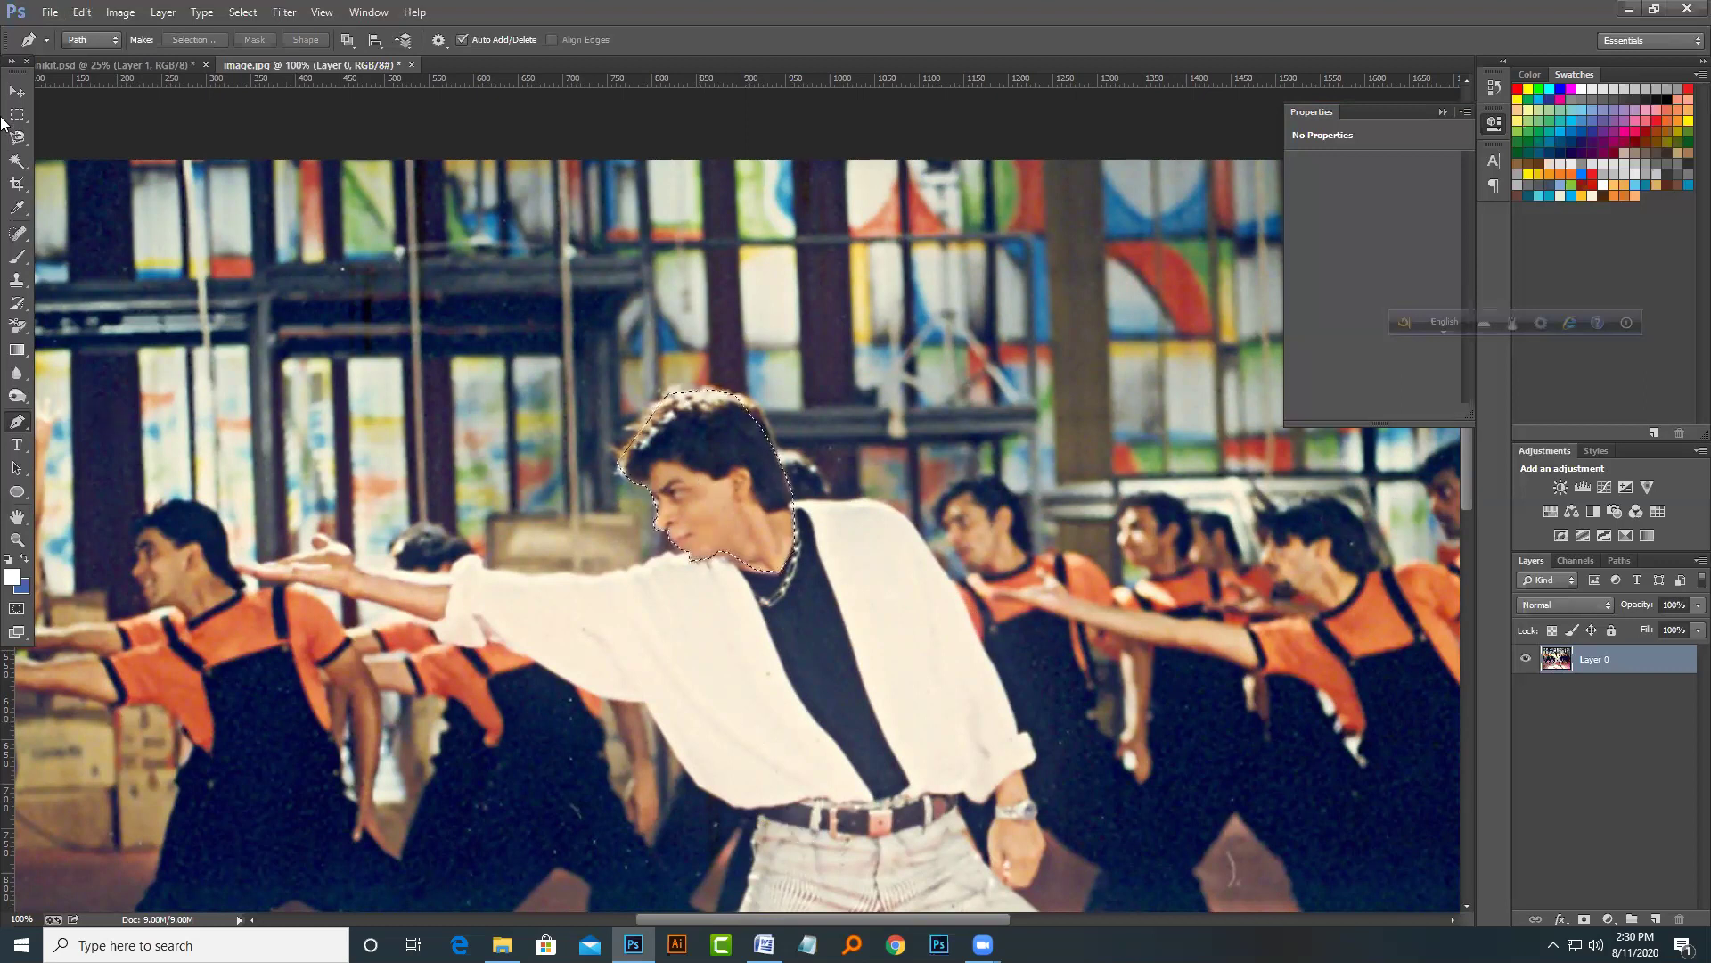
left_click(17, 91)
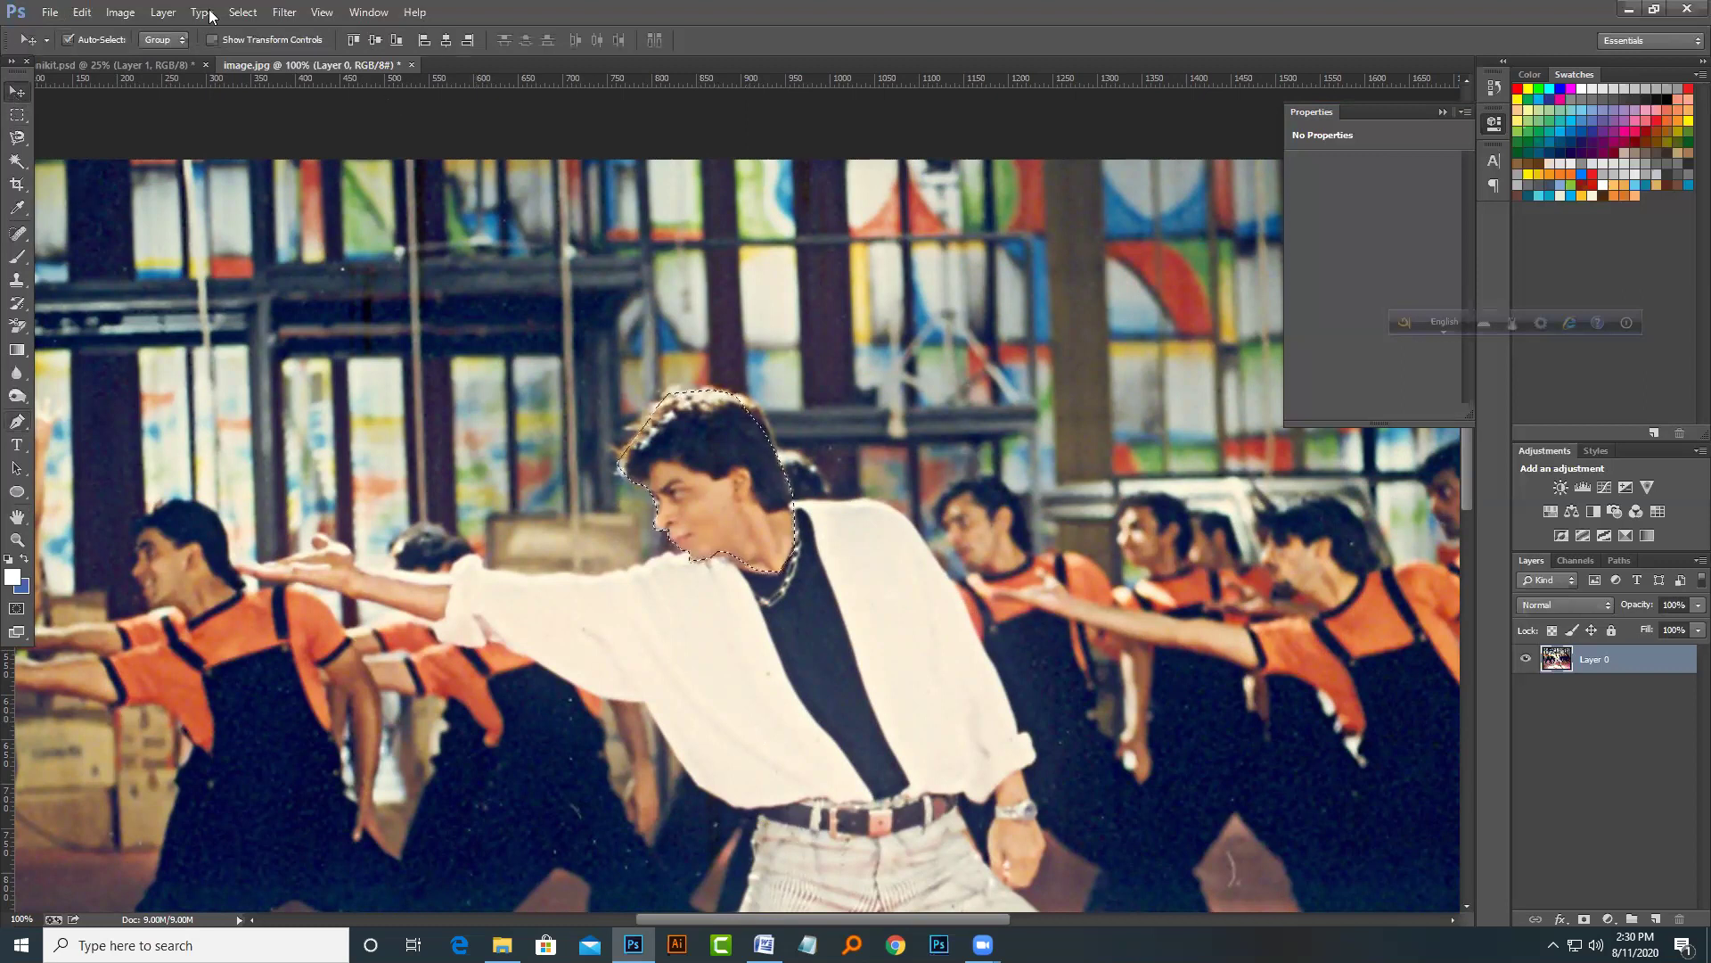
right_click(741, 433)
Step: Copy the selected head to Layer 1 via Layer > New > Layer Via Copy, then check and nudge it
left_click(157, 15)
mouse_move(248, 31)
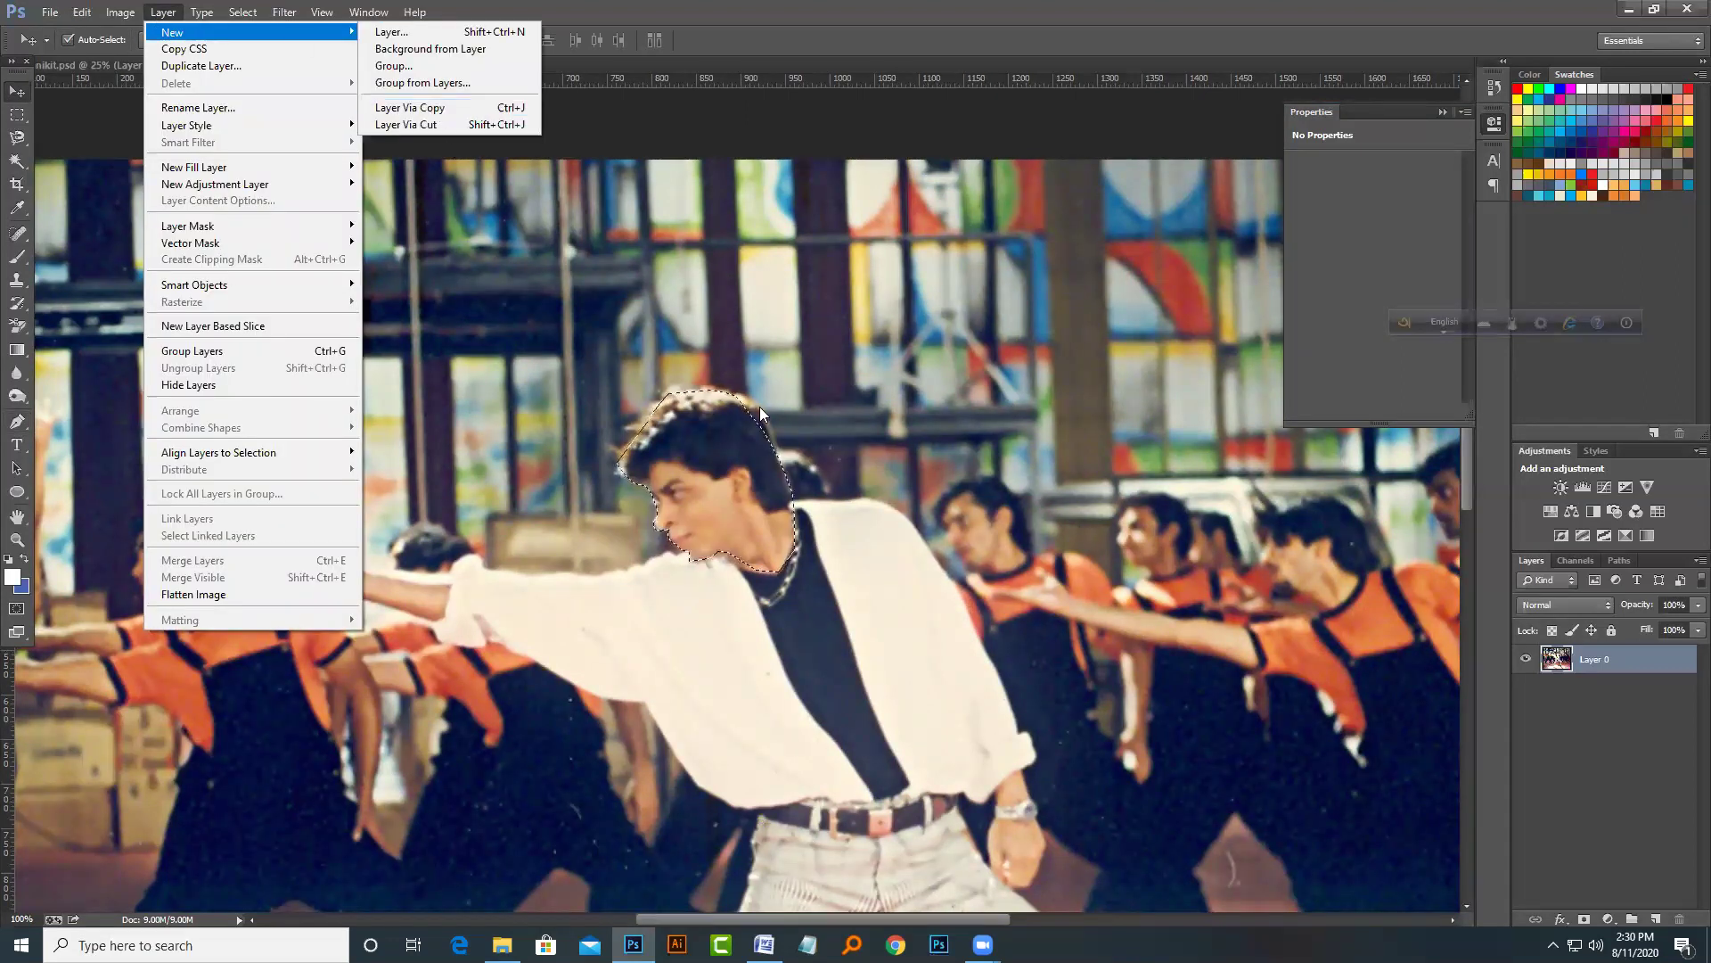
left_click(476, 107)
left_click(1526, 687)
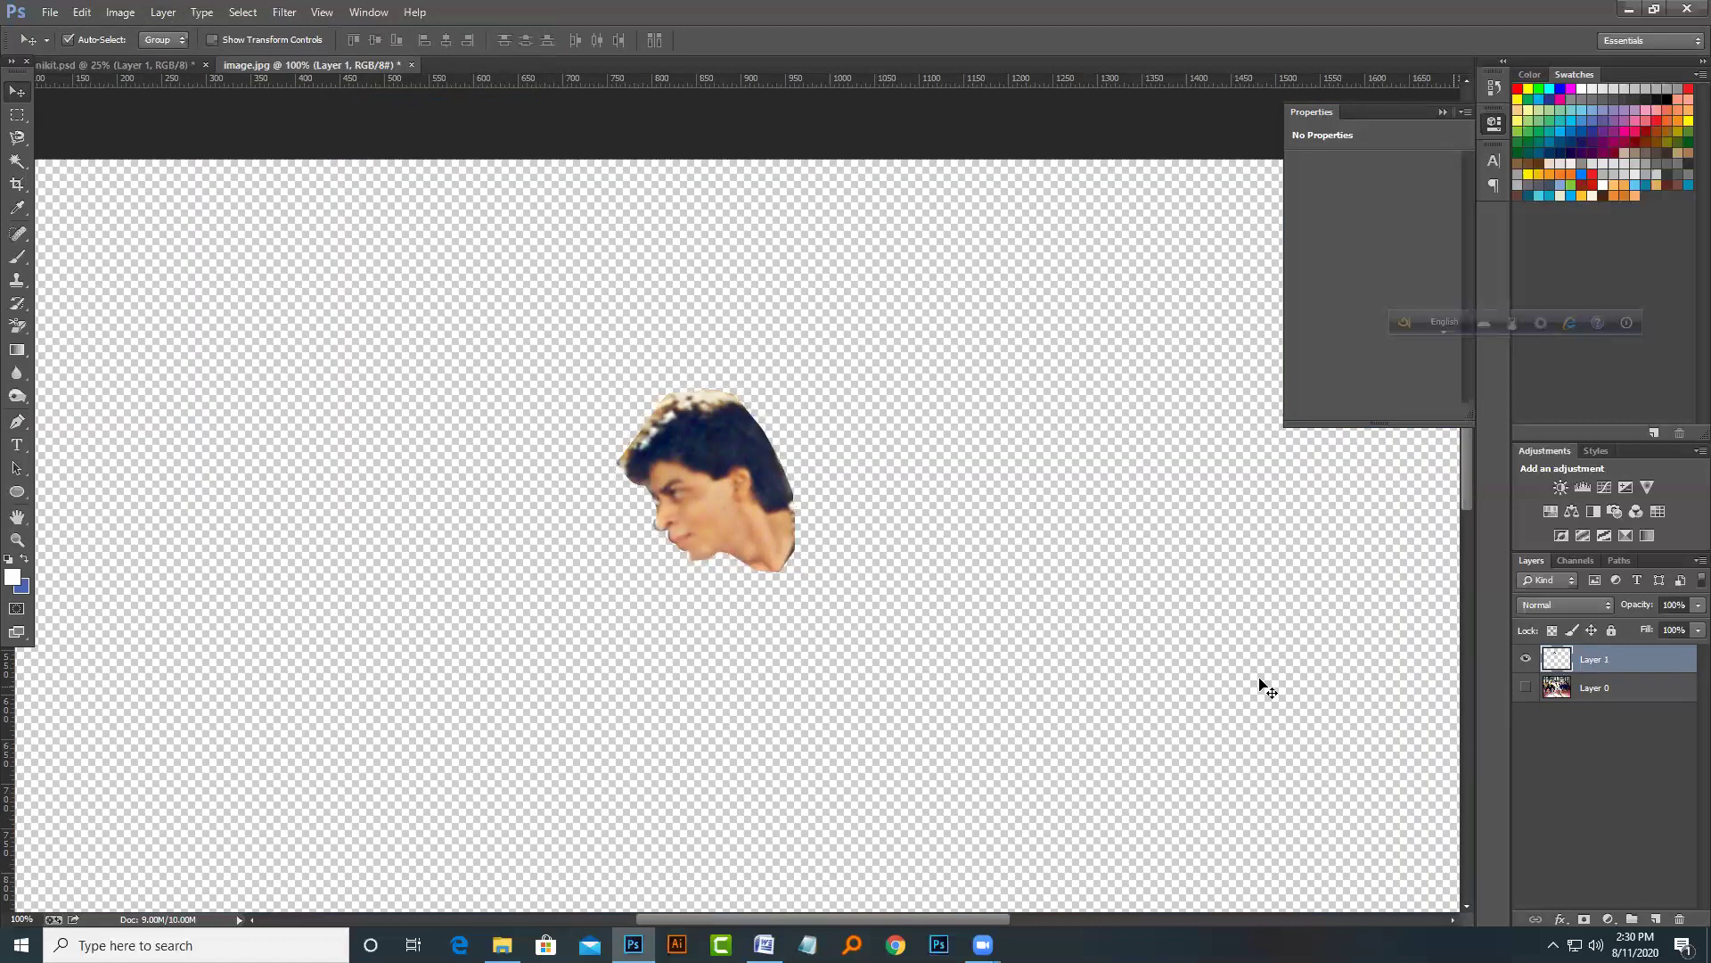
left_click(1525, 689)
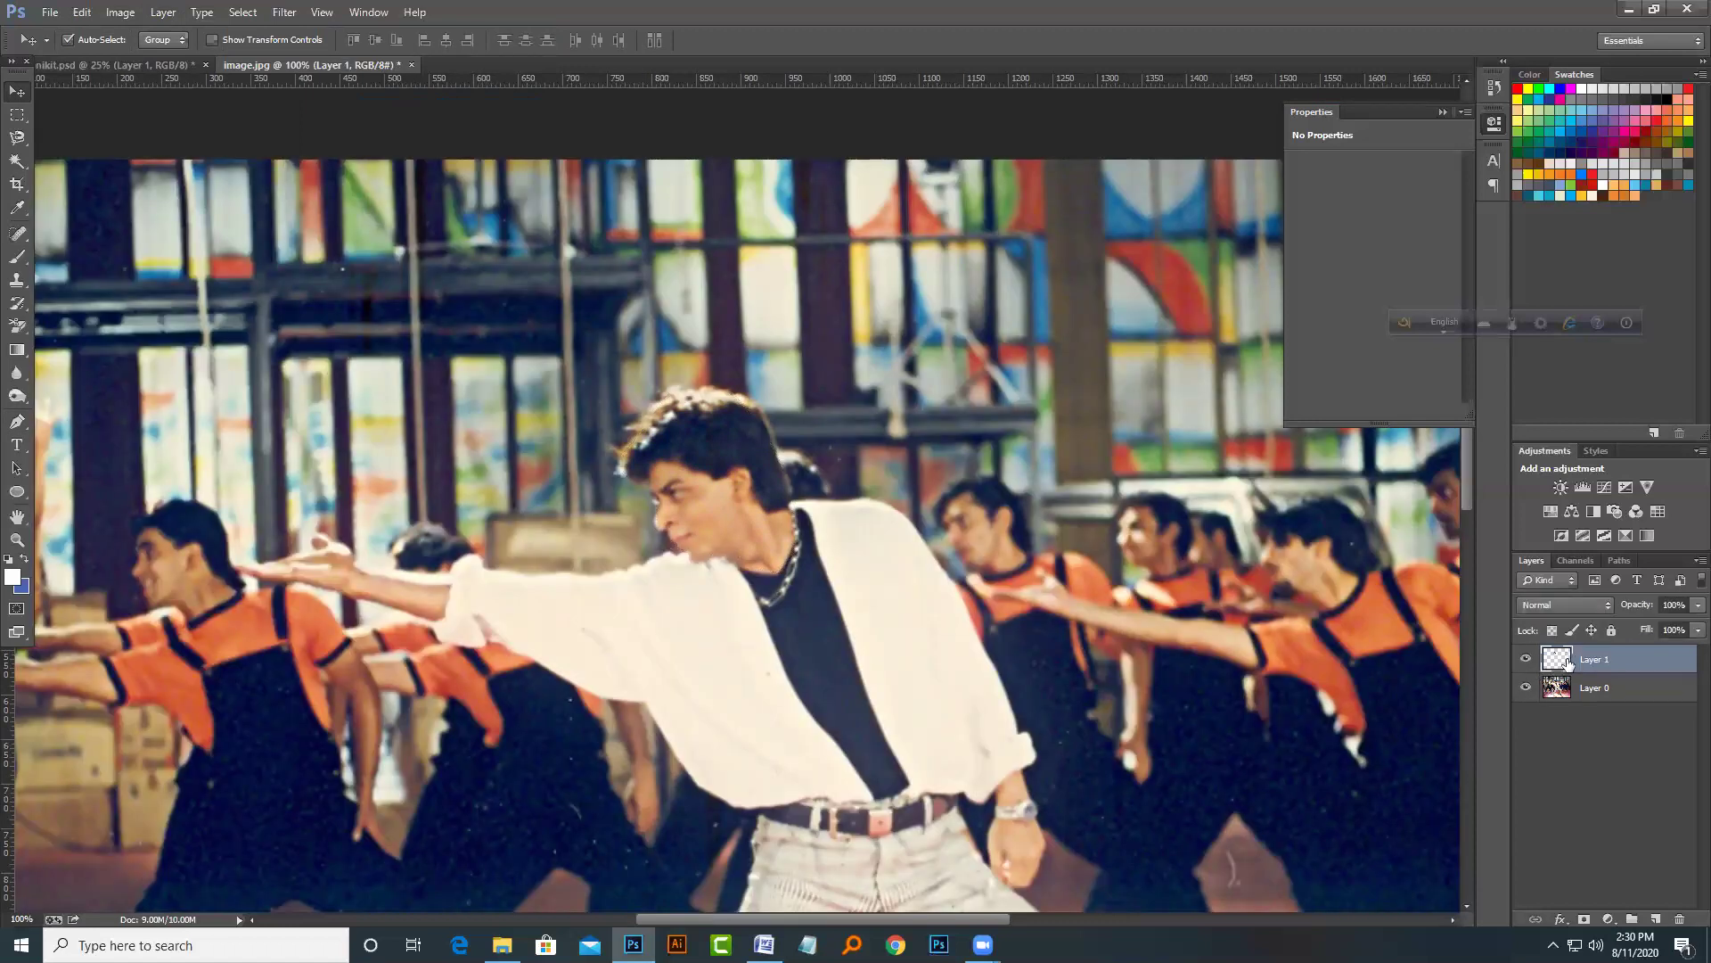
left_click_drag(715, 482, 714, 483)
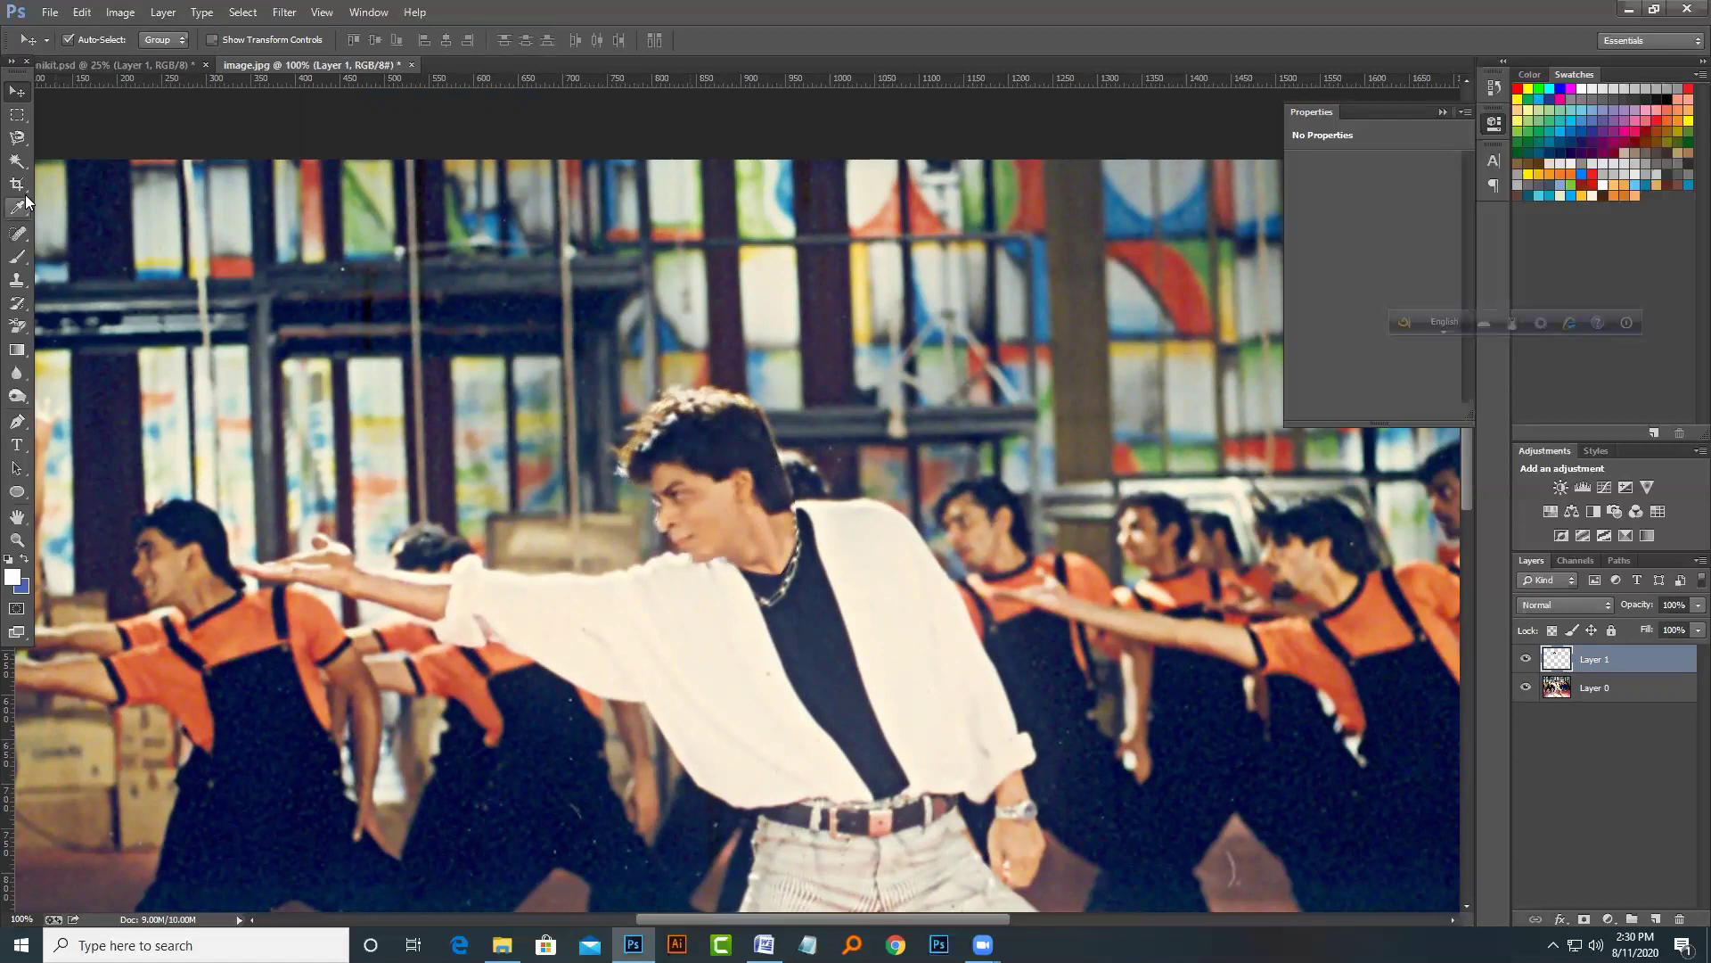
Step: Outline the outstretched arm with the Pen tool and load the path as a selection
left_click(17, 422)
left_click_drag(437, 628, 383, 606)
left_click_drag(237, 593, 239, 530)
left_click(453, 578)
key("ctrl+Return")
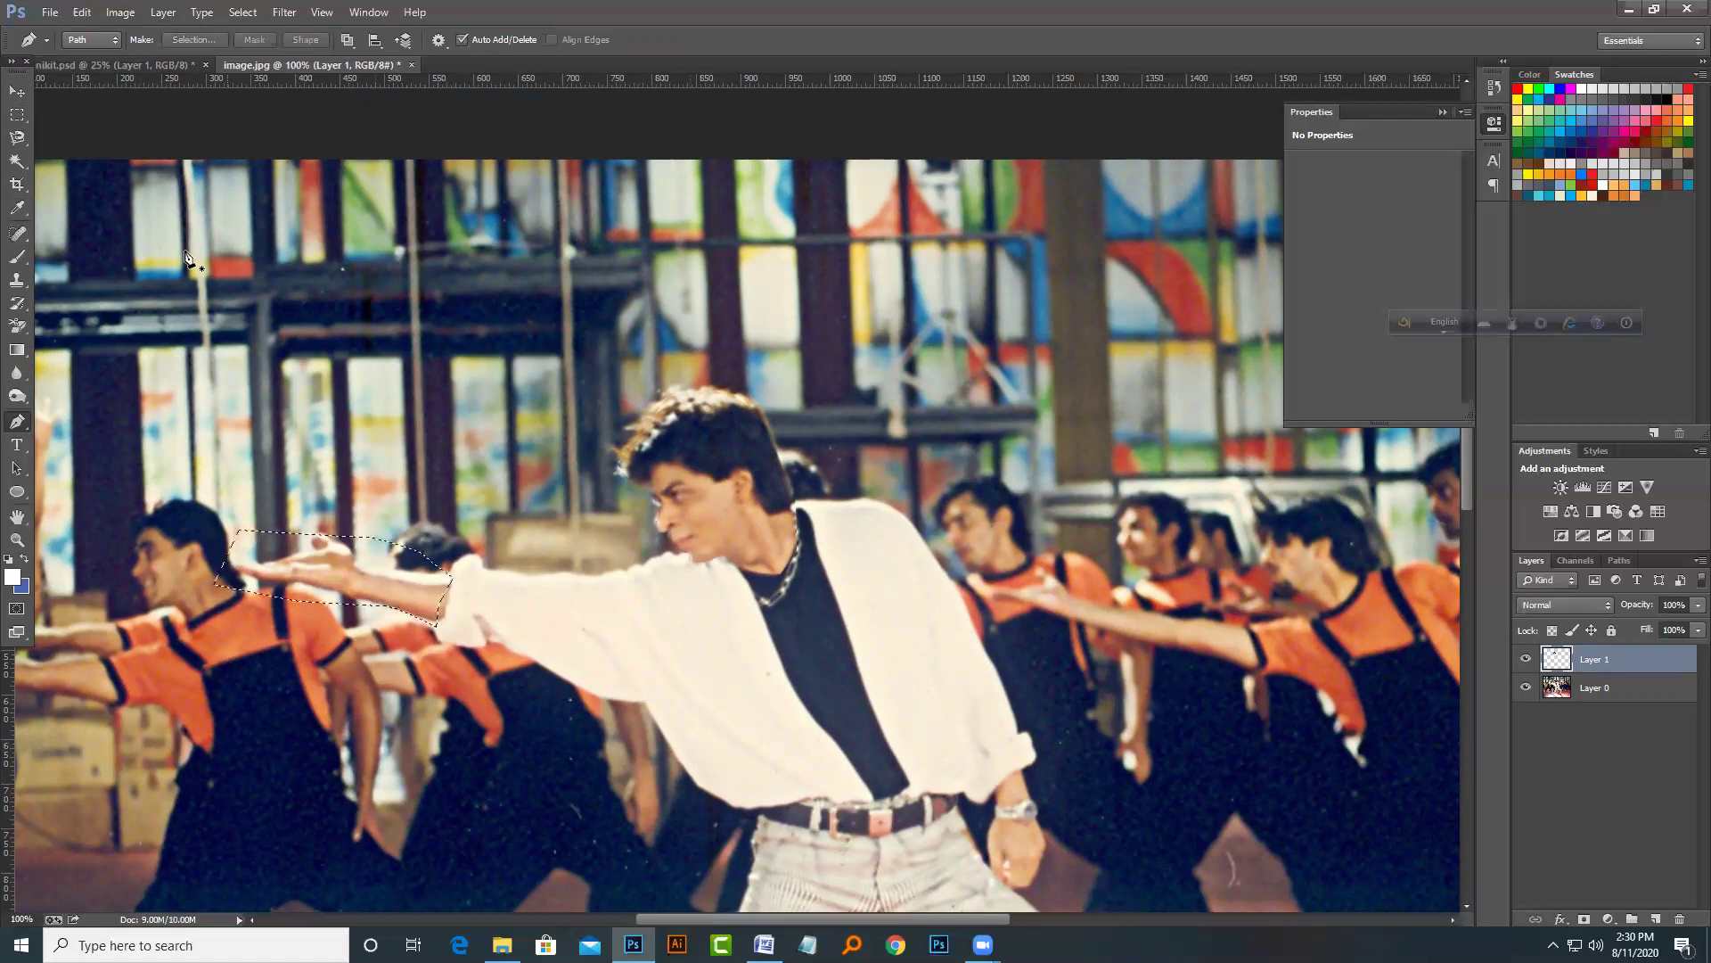
left_click(164, 12)
mouse_move(173, 30)
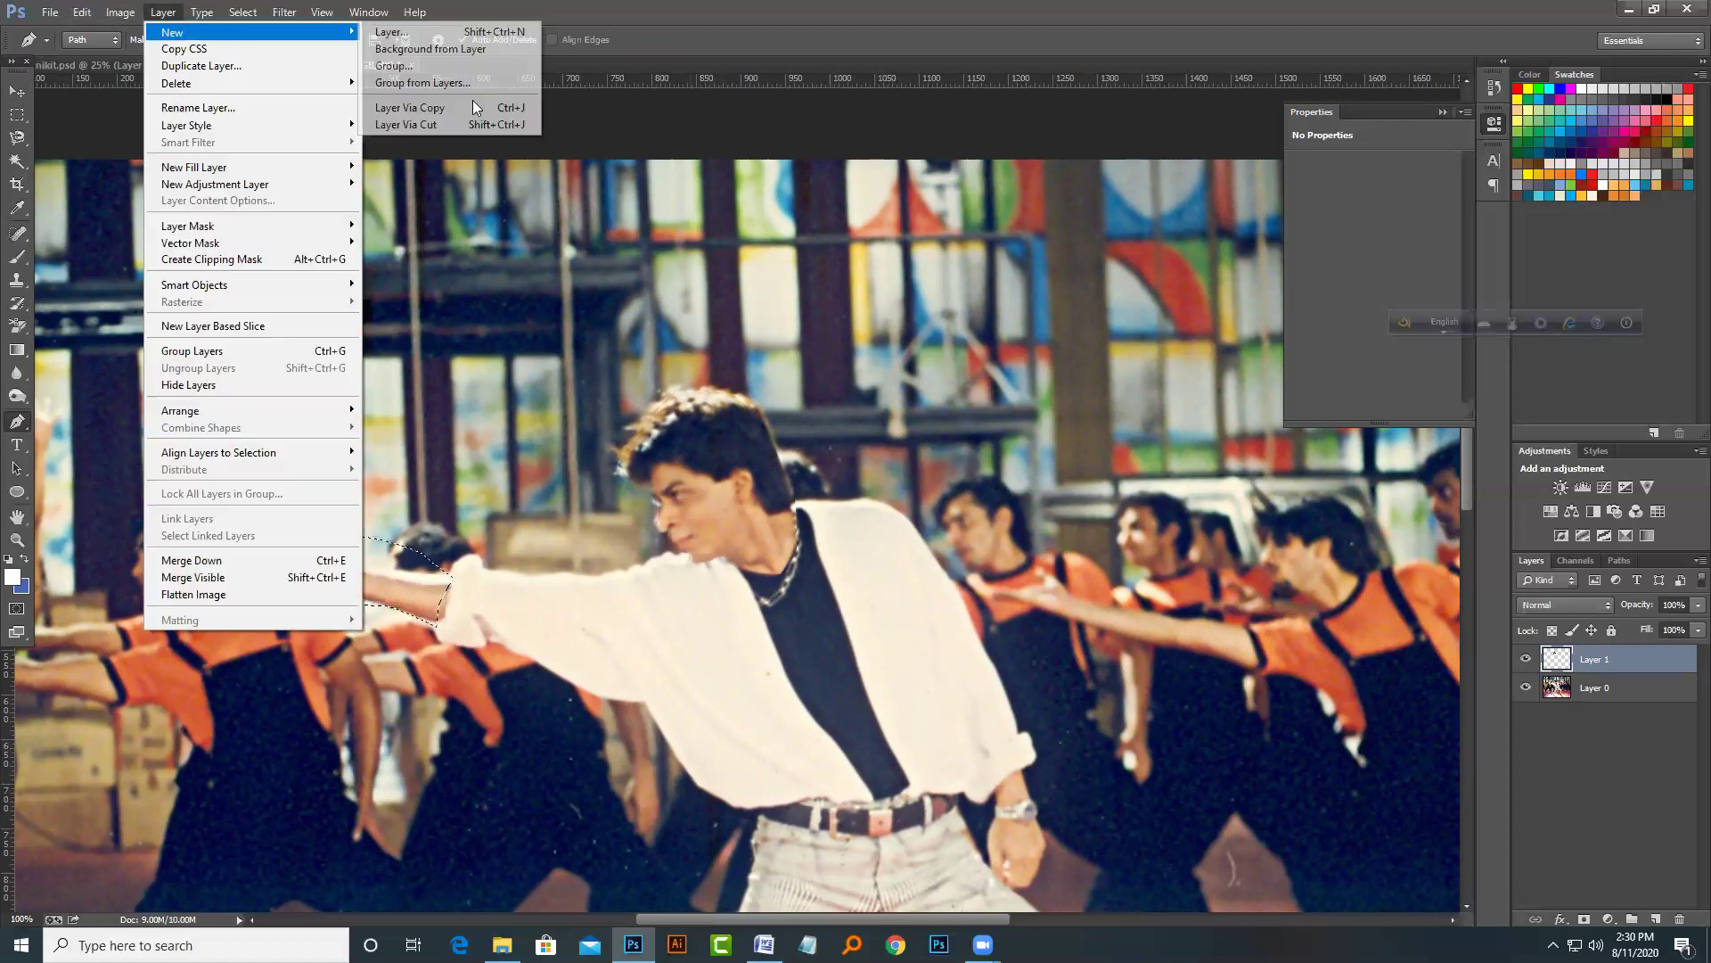
left_click(392, 115)
key("Return")
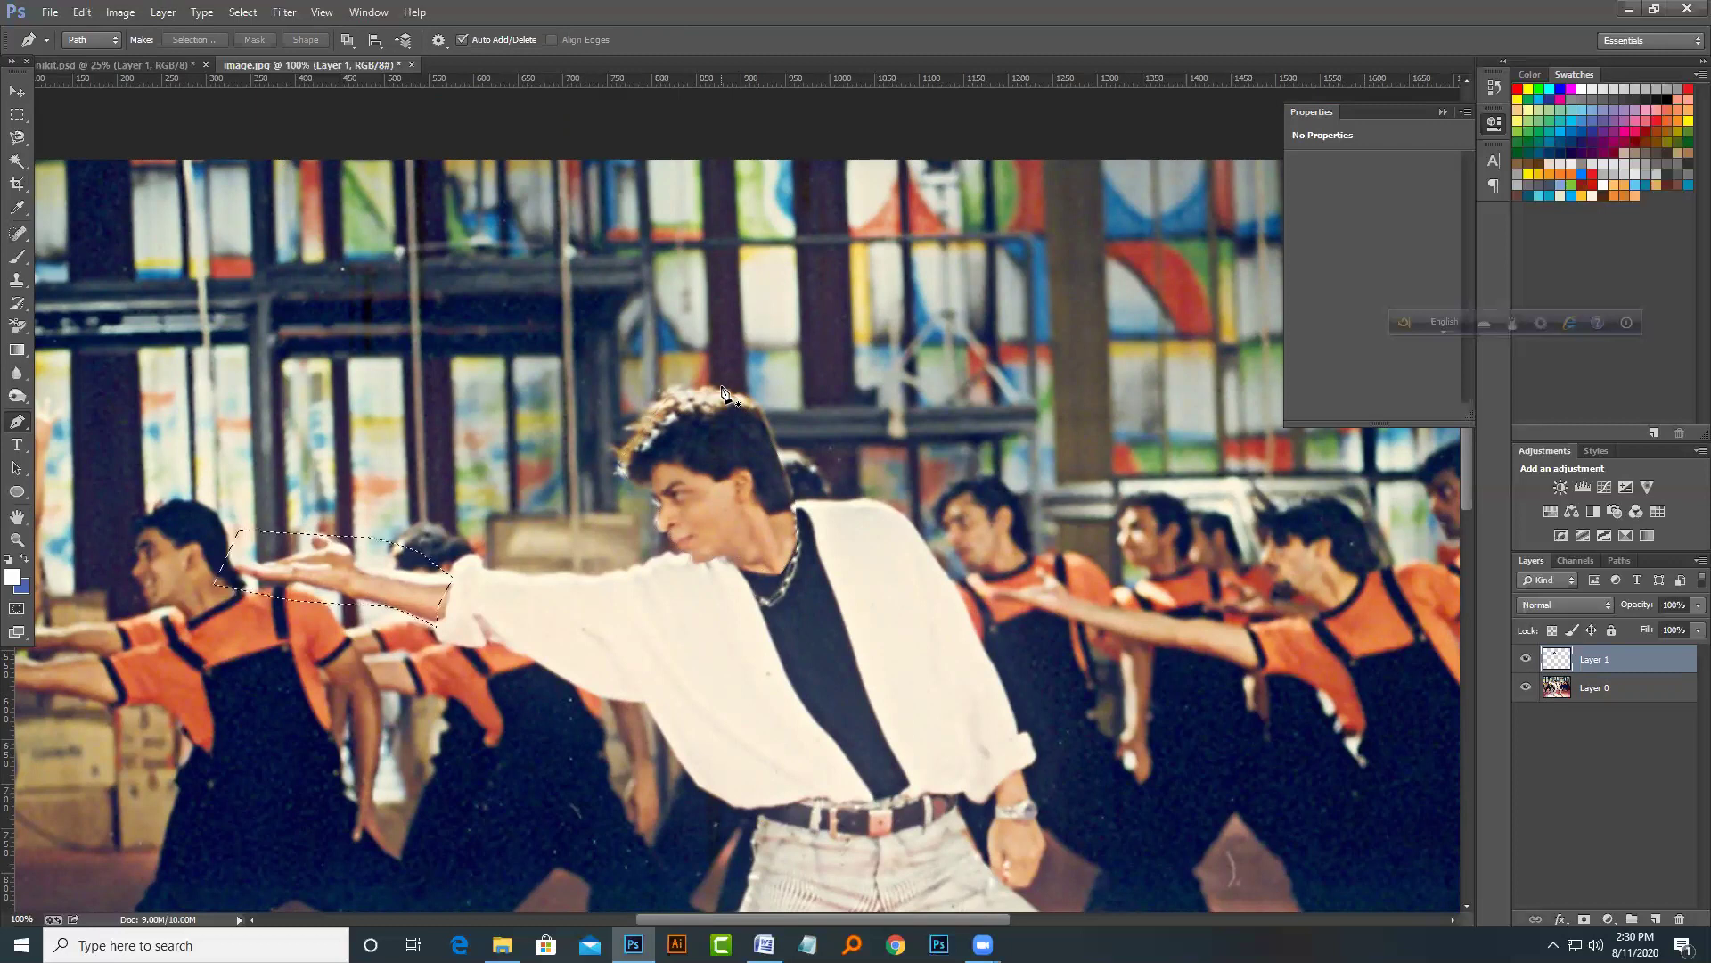
Step: Copy the arm from Layer 0 onto new Layer 2, toggling Layer 0's visibility to check
left_click(1592, 688)
left_click(163, 13)
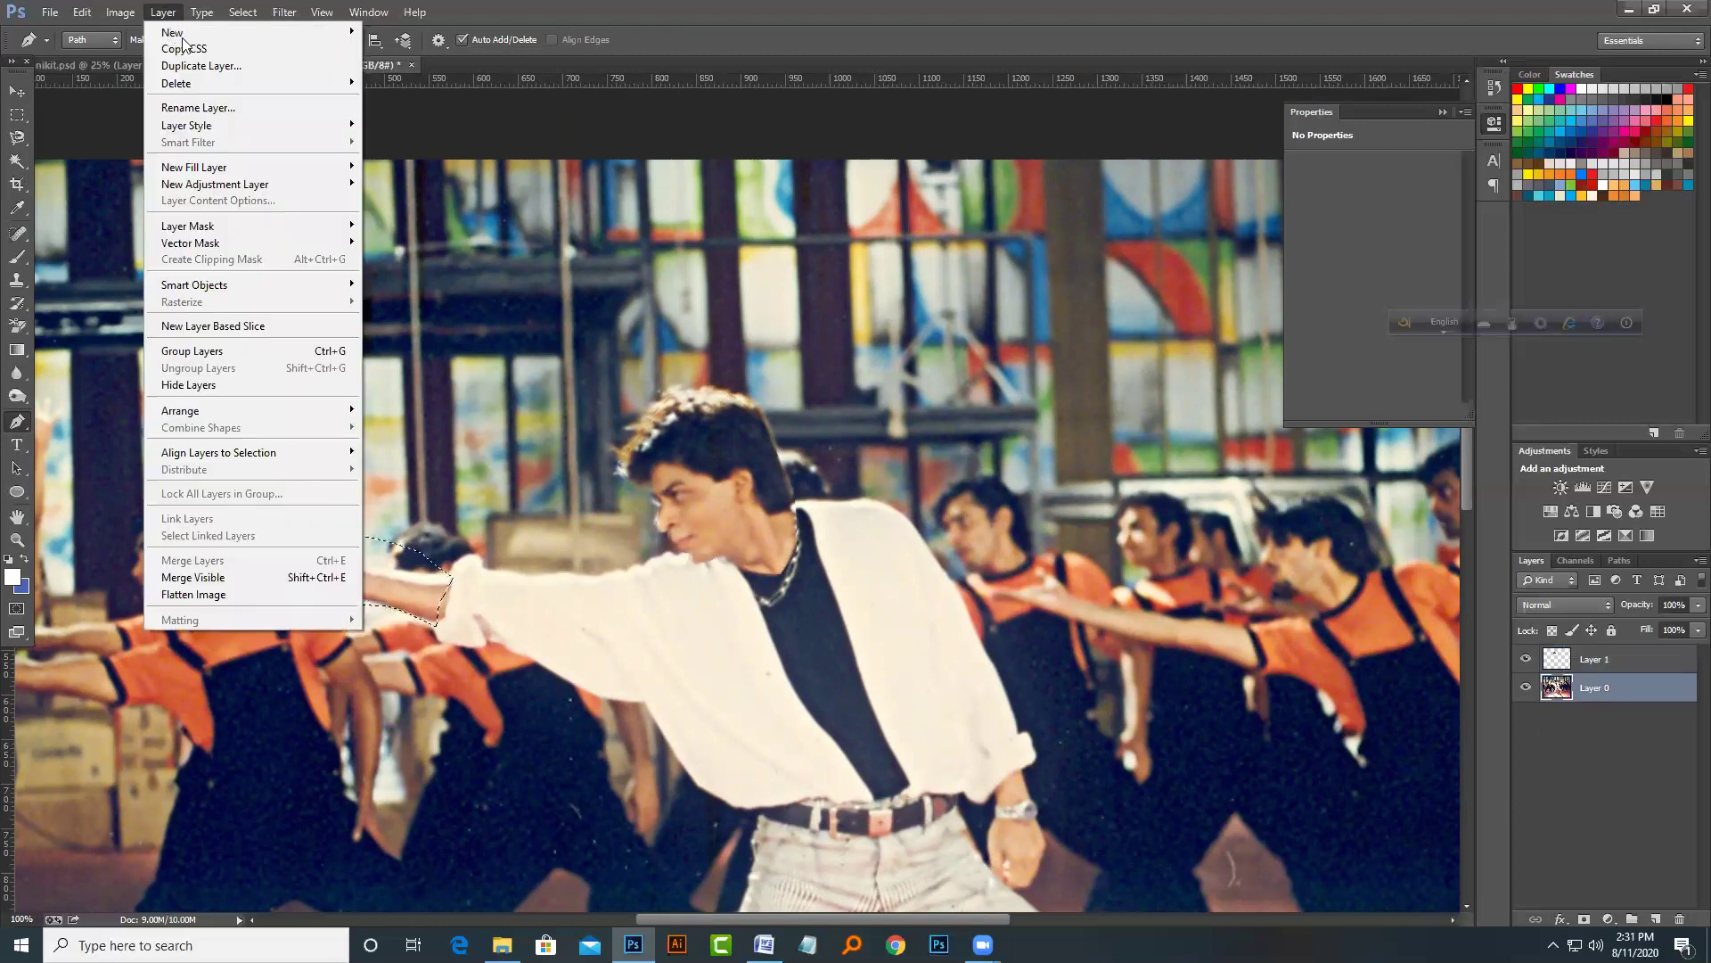
mouse_move(173, 32)
left_click(401, 108)
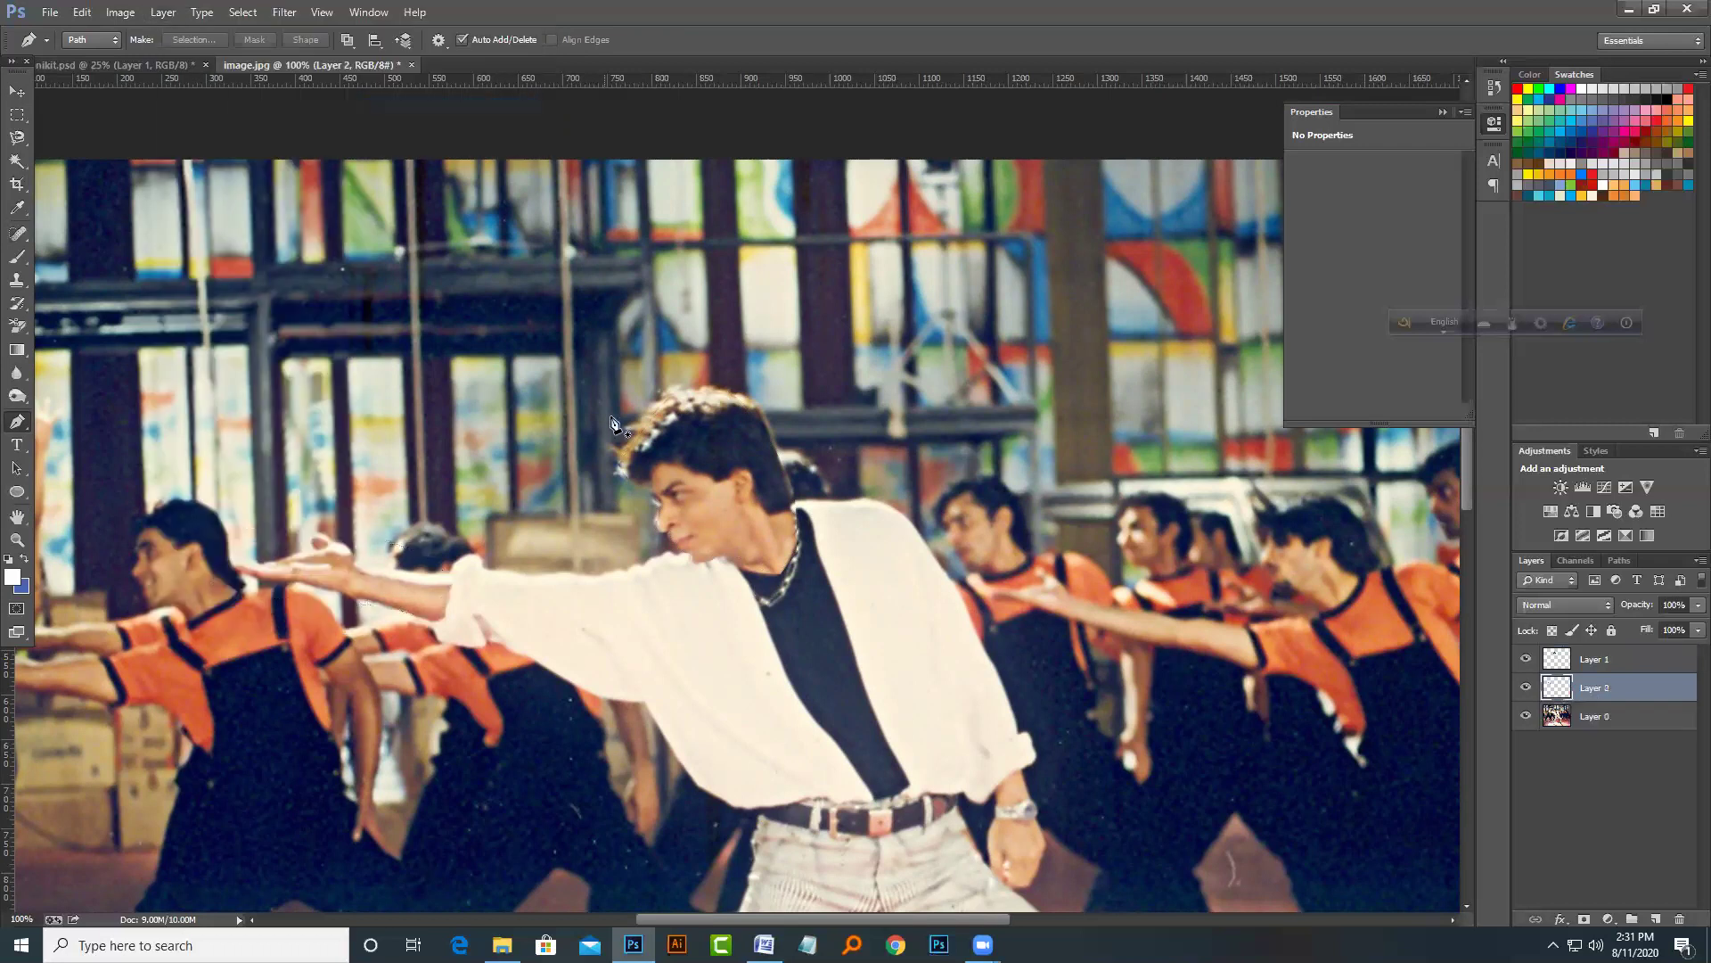
left_click(1526, 716)
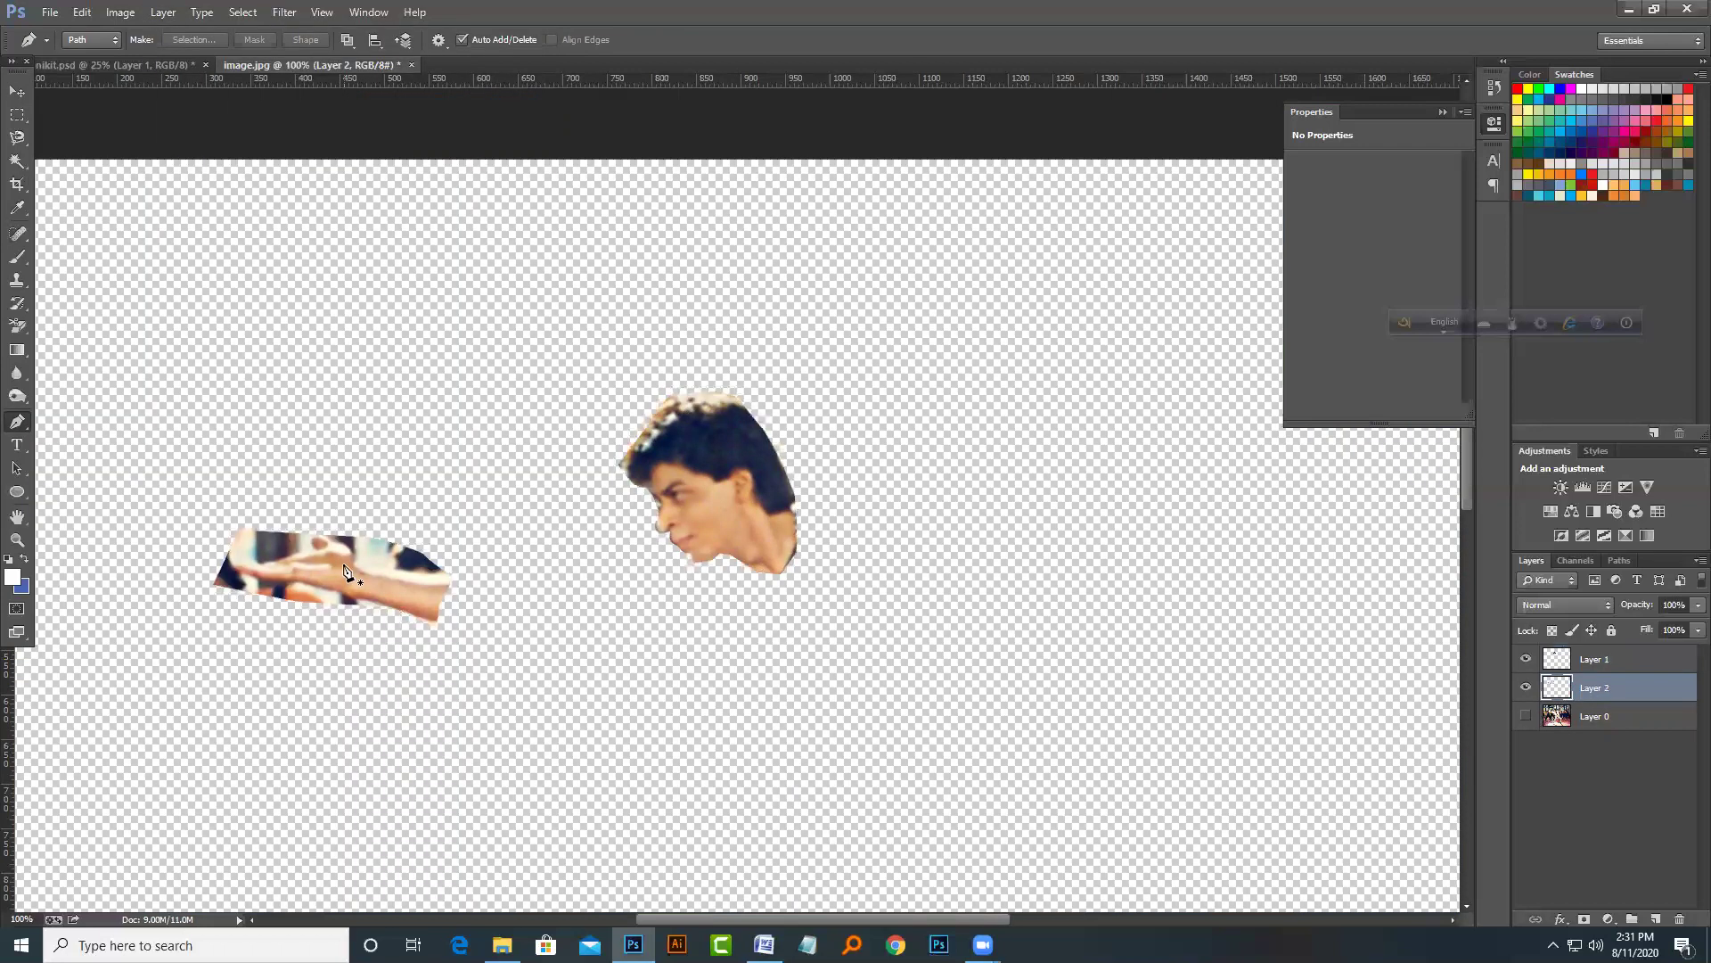
left_click(1526, 715)
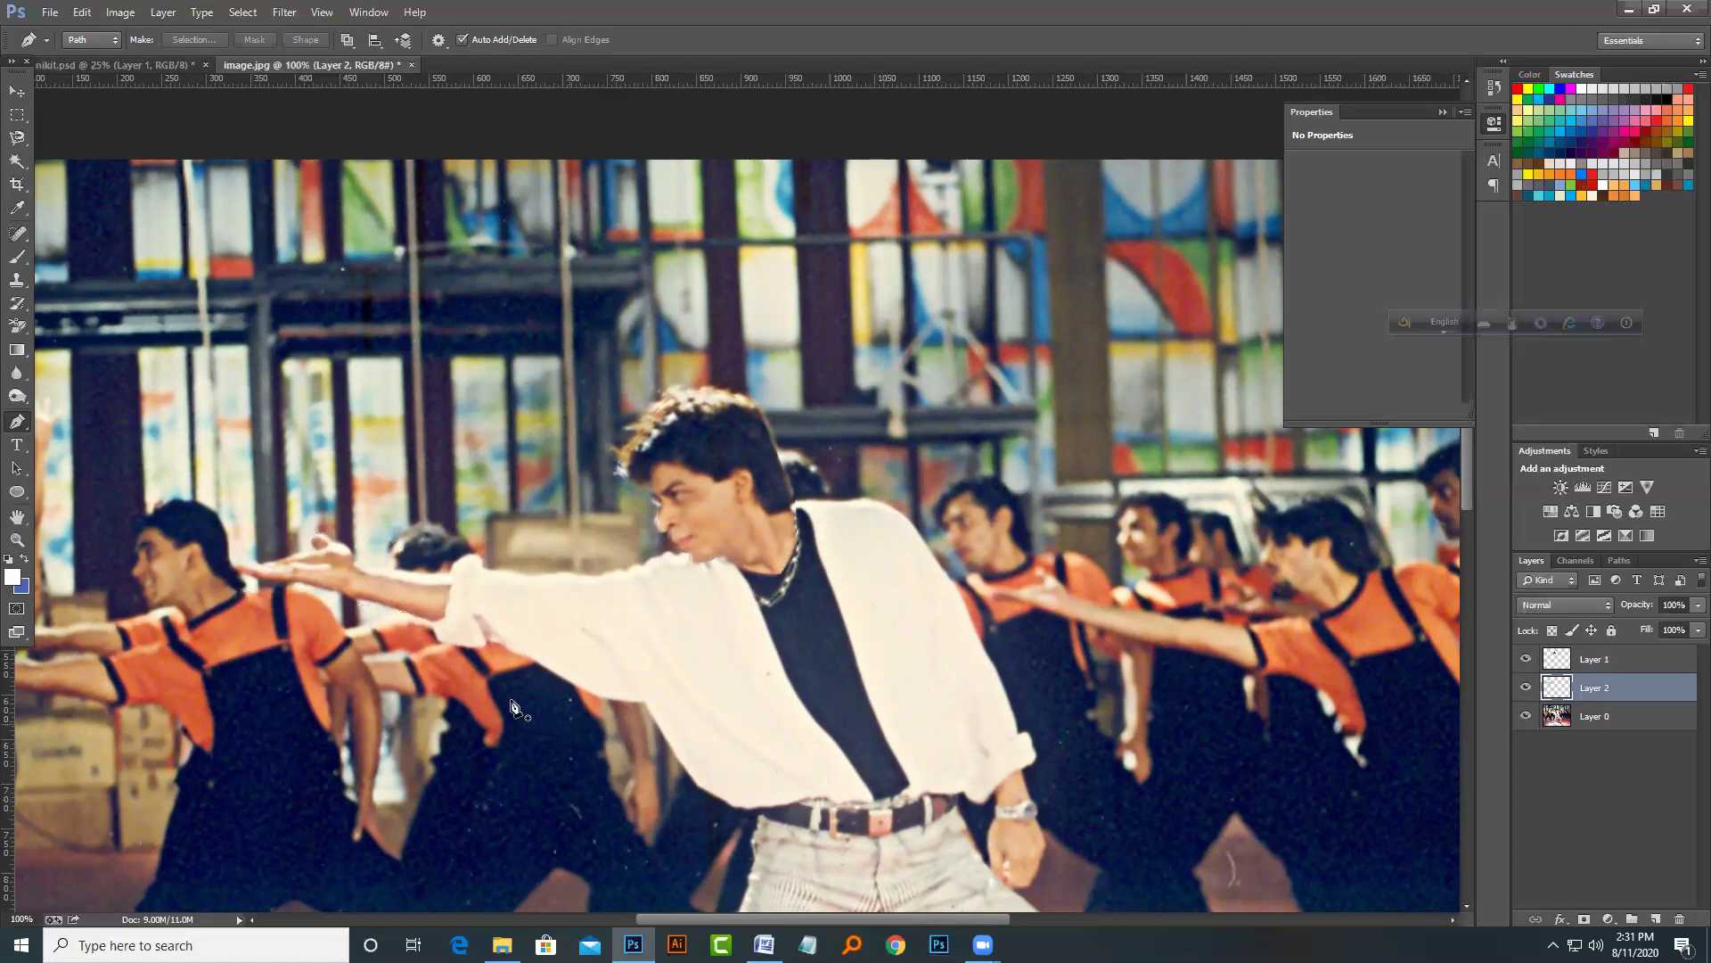
Step: Trace the white shirt from shoulder to belt line with the Pen tool and make it a selection
scroll(545, 727, "down", 1)
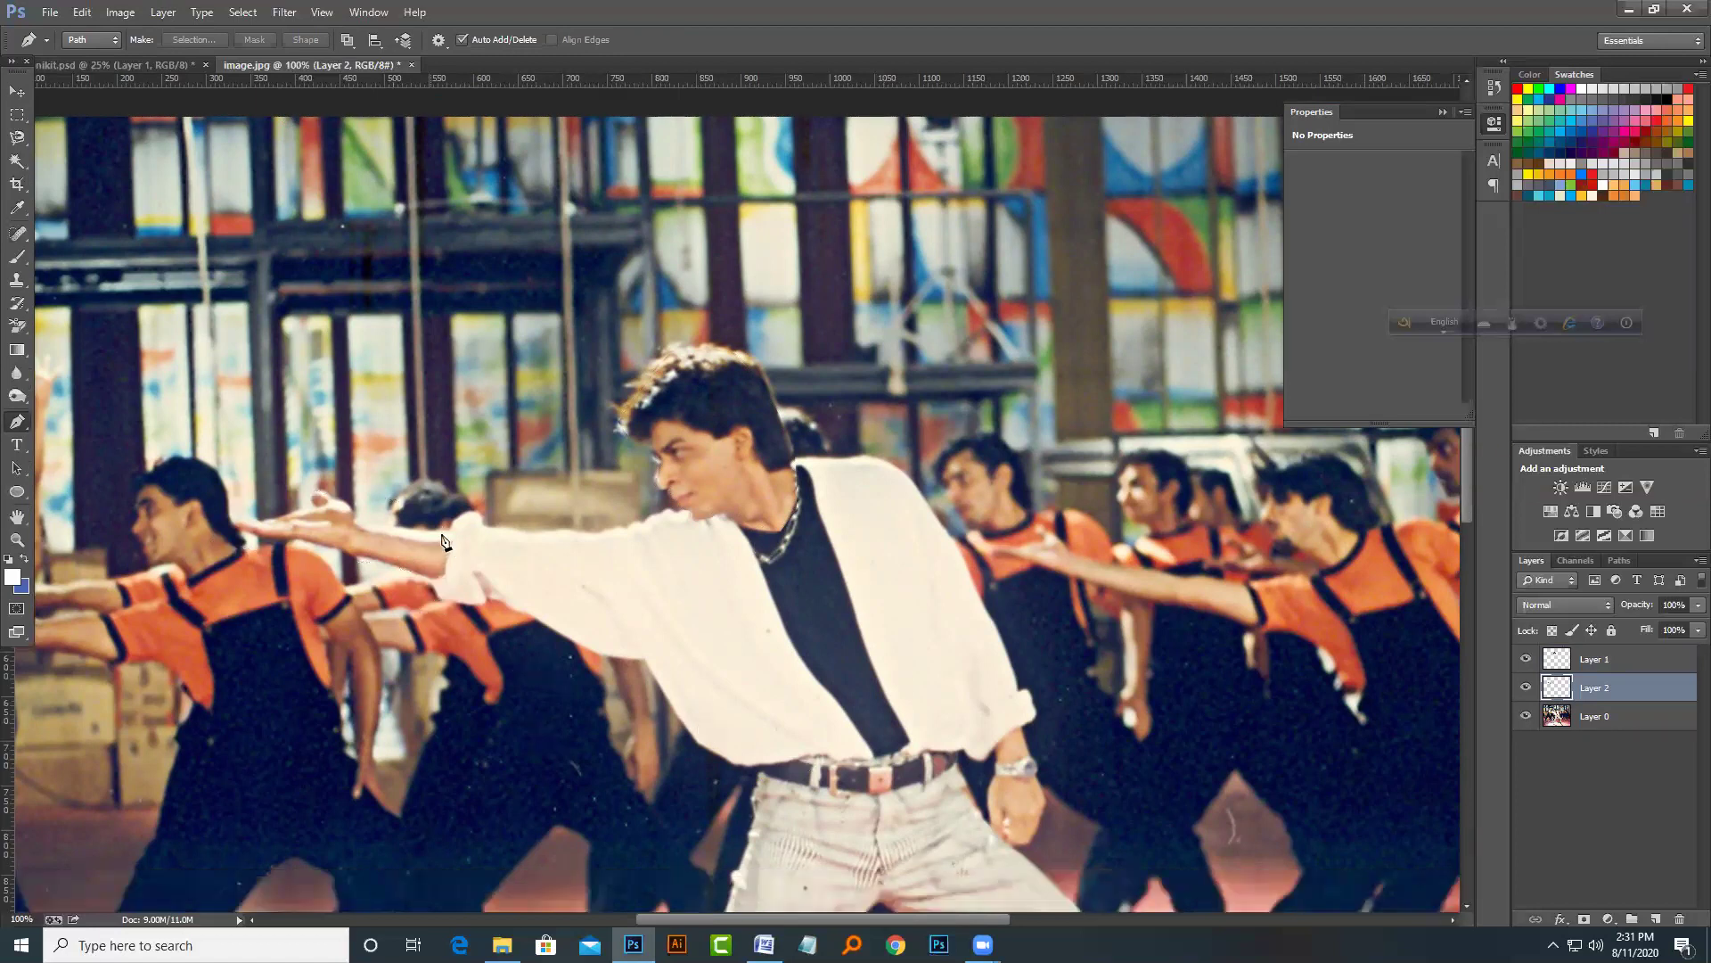
left_click(721, 516)
left_click(746, 529)
left_click(784, 486)
left_click(798, 467)
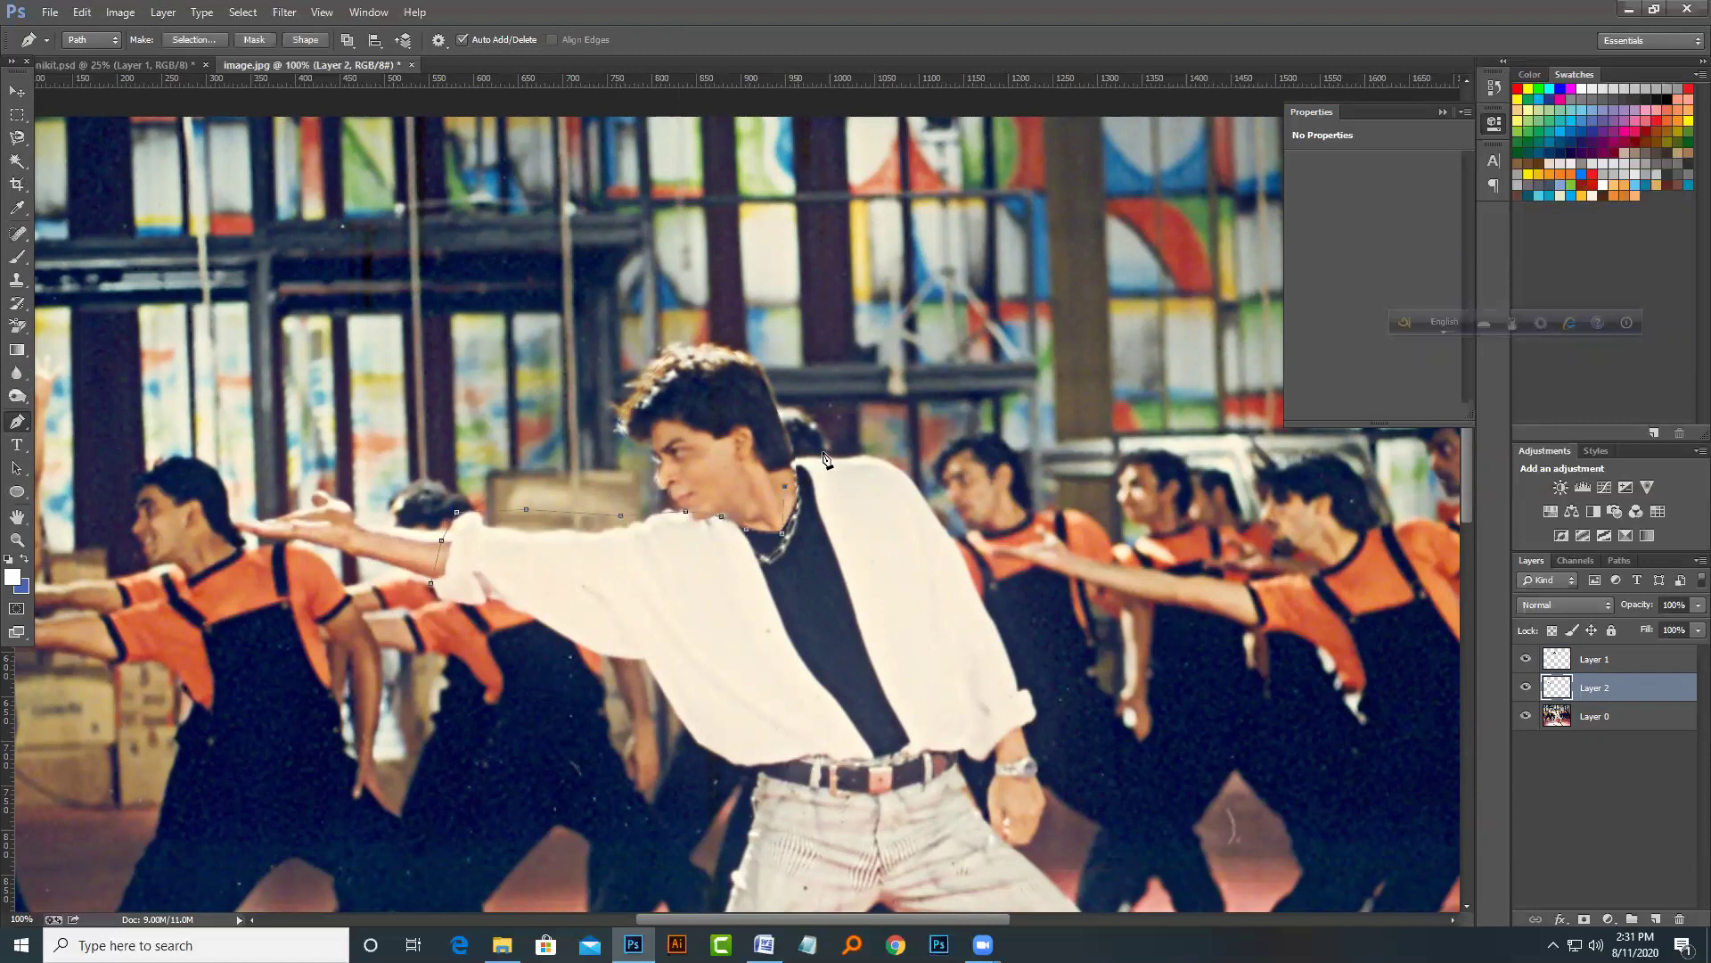
left_click(916, 465)
left_click(1047, 711)
left_click(1015, 728)
left_click(981, 755)
left_click(927, 750)
left_click(832, 760)
left_click(783, 764)
left_click(720, 759)
left_click(705, 757)
left_click(601, 660)
left_click_drag(544, 641, 527, 637)
key("ctrl+Return")
Step: Copy the shirt from Layer 0 onto new Layer 3, toggling Layer 0's visibility to check
left_click(1625, 715)
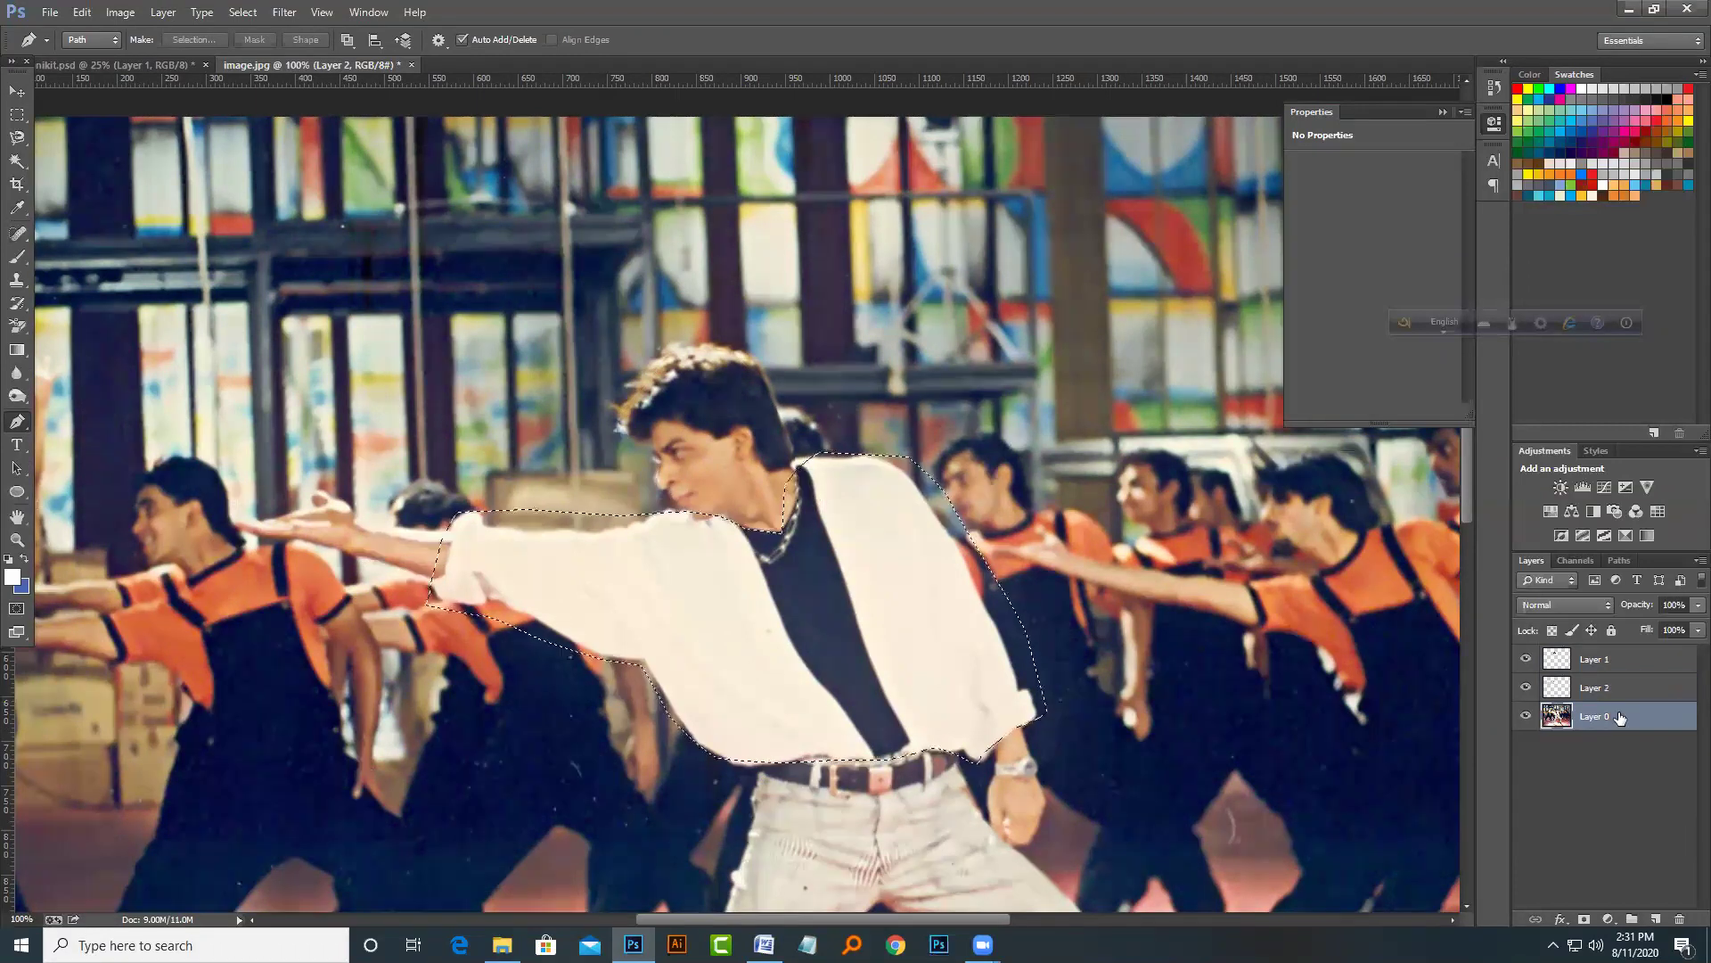
left_click(163, 11)
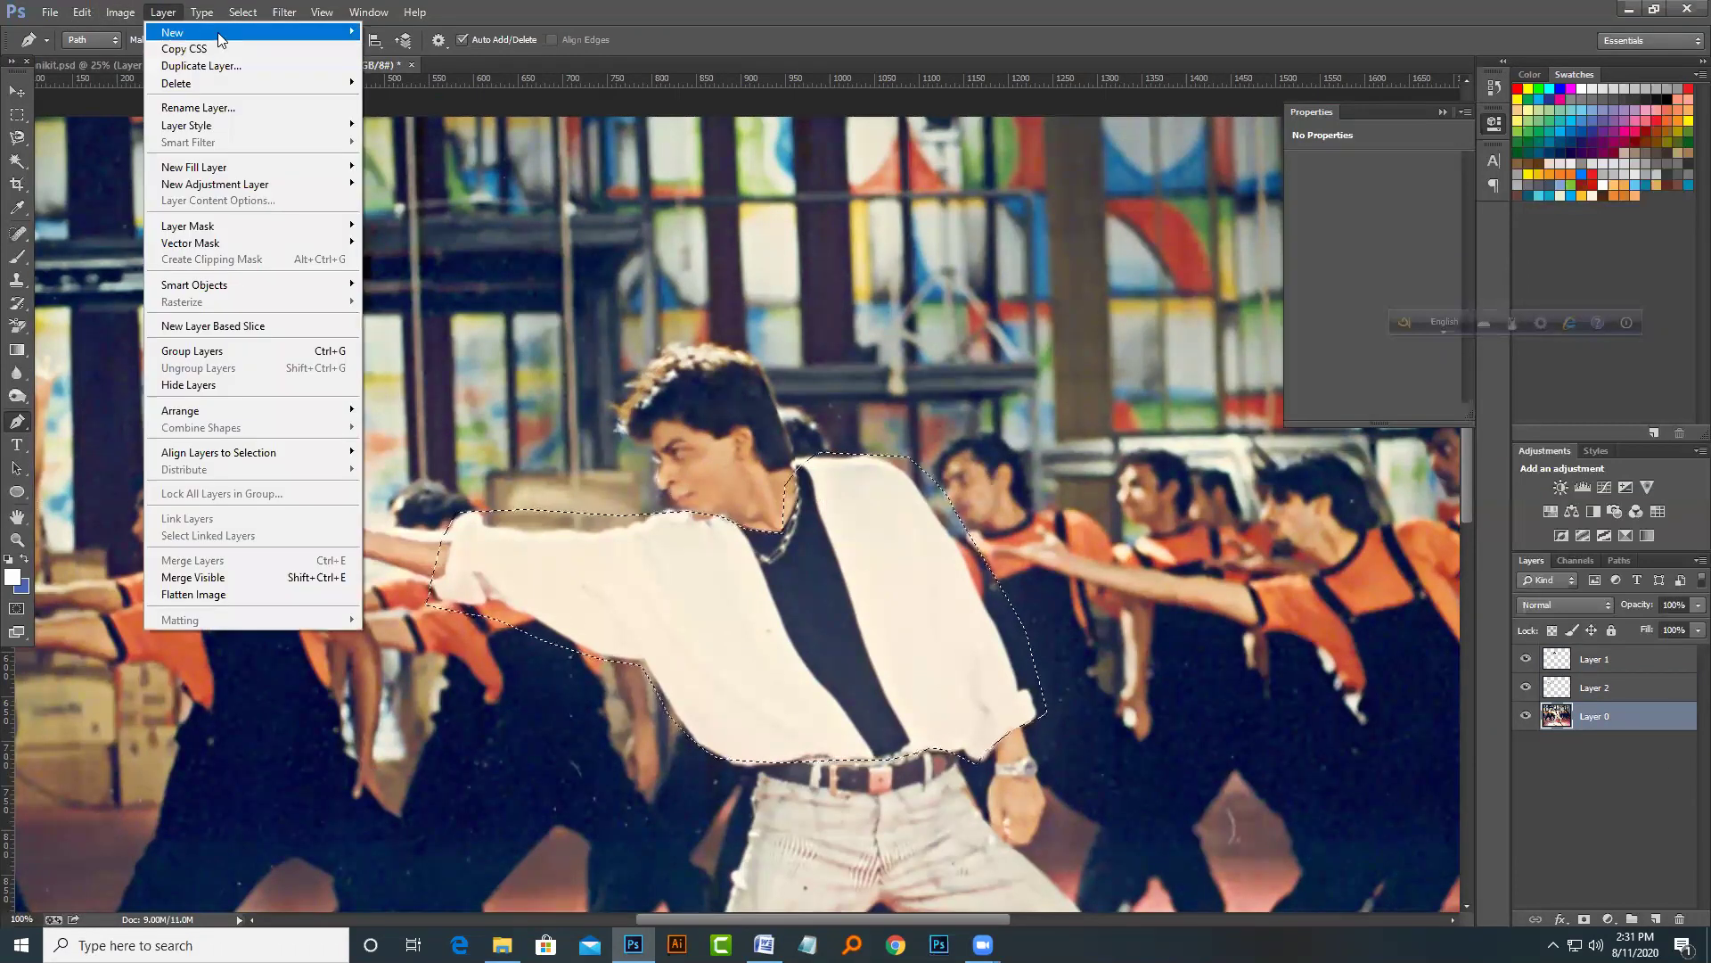
left_click(451, 105)
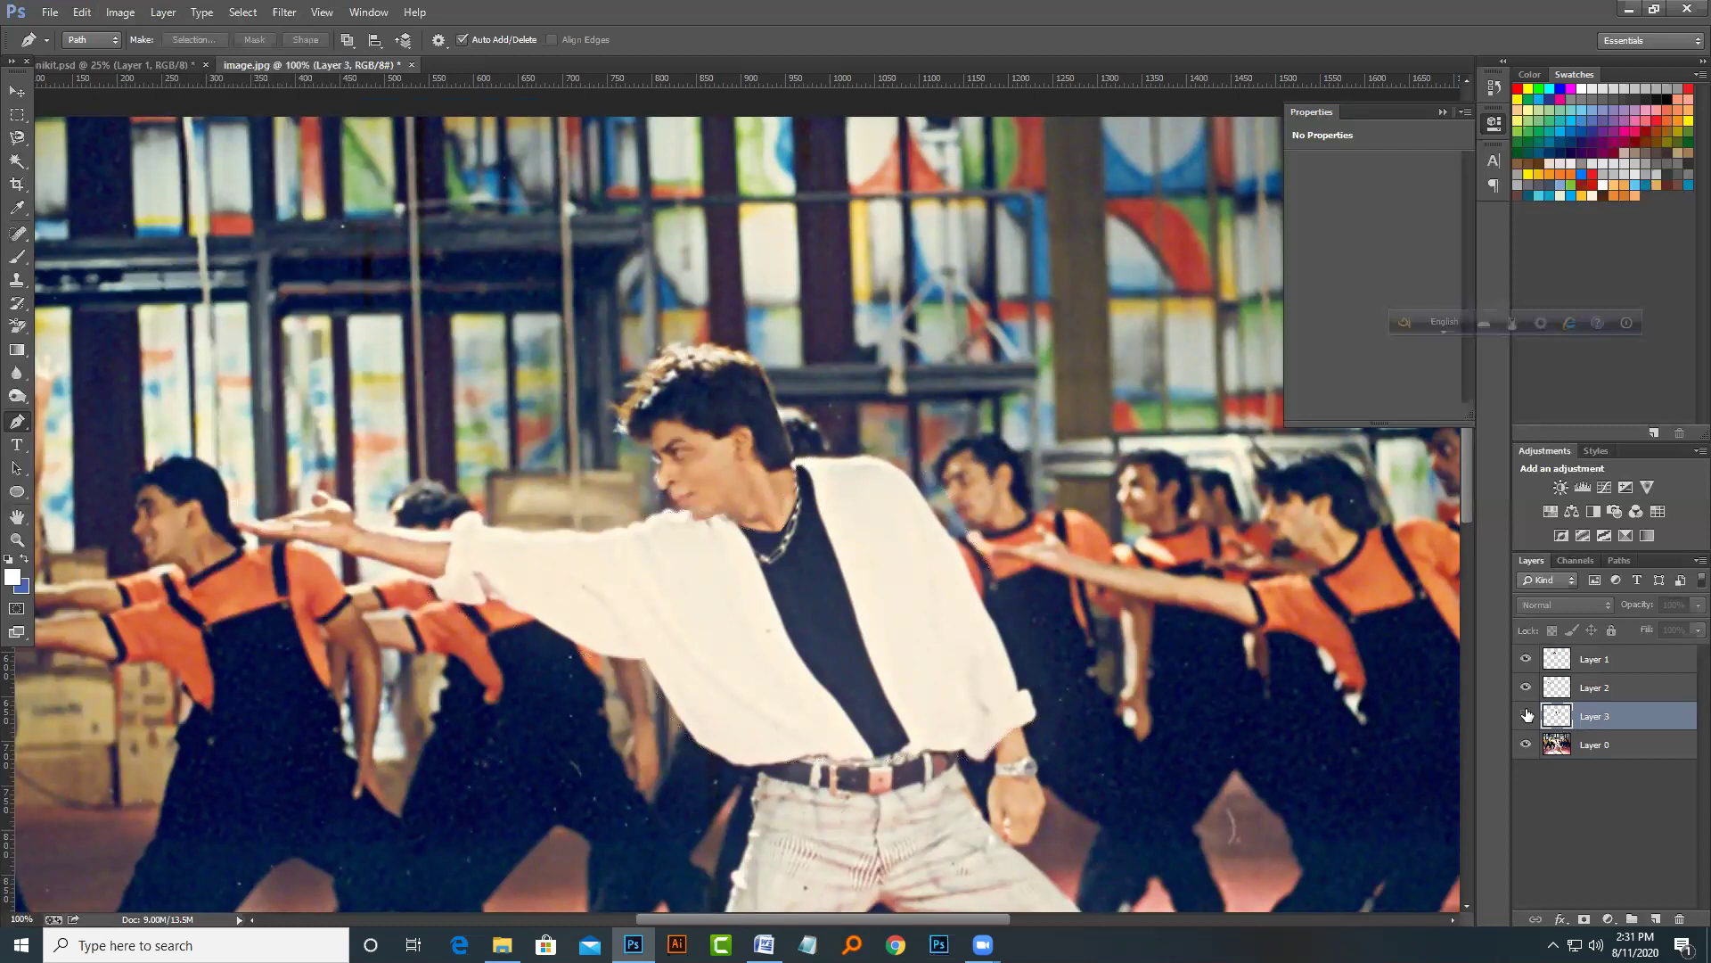
left_click(1526, 743)
left_click(1526, 743)
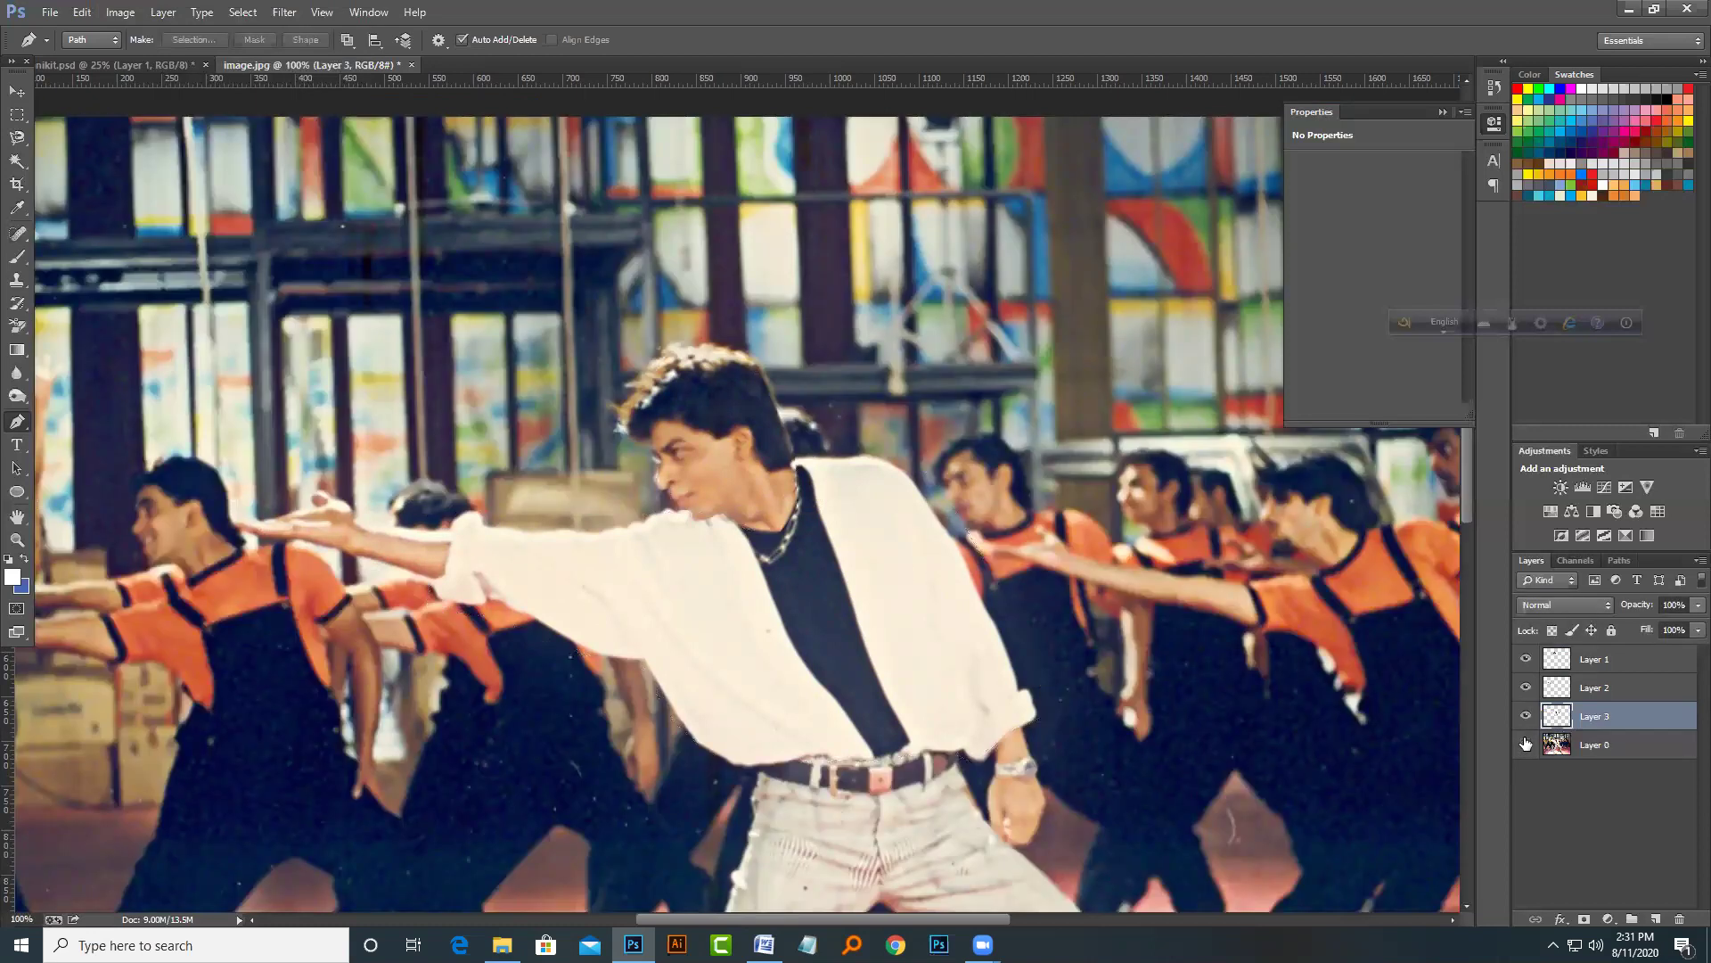
left_click(1526, 743)
key("ctrl+u")
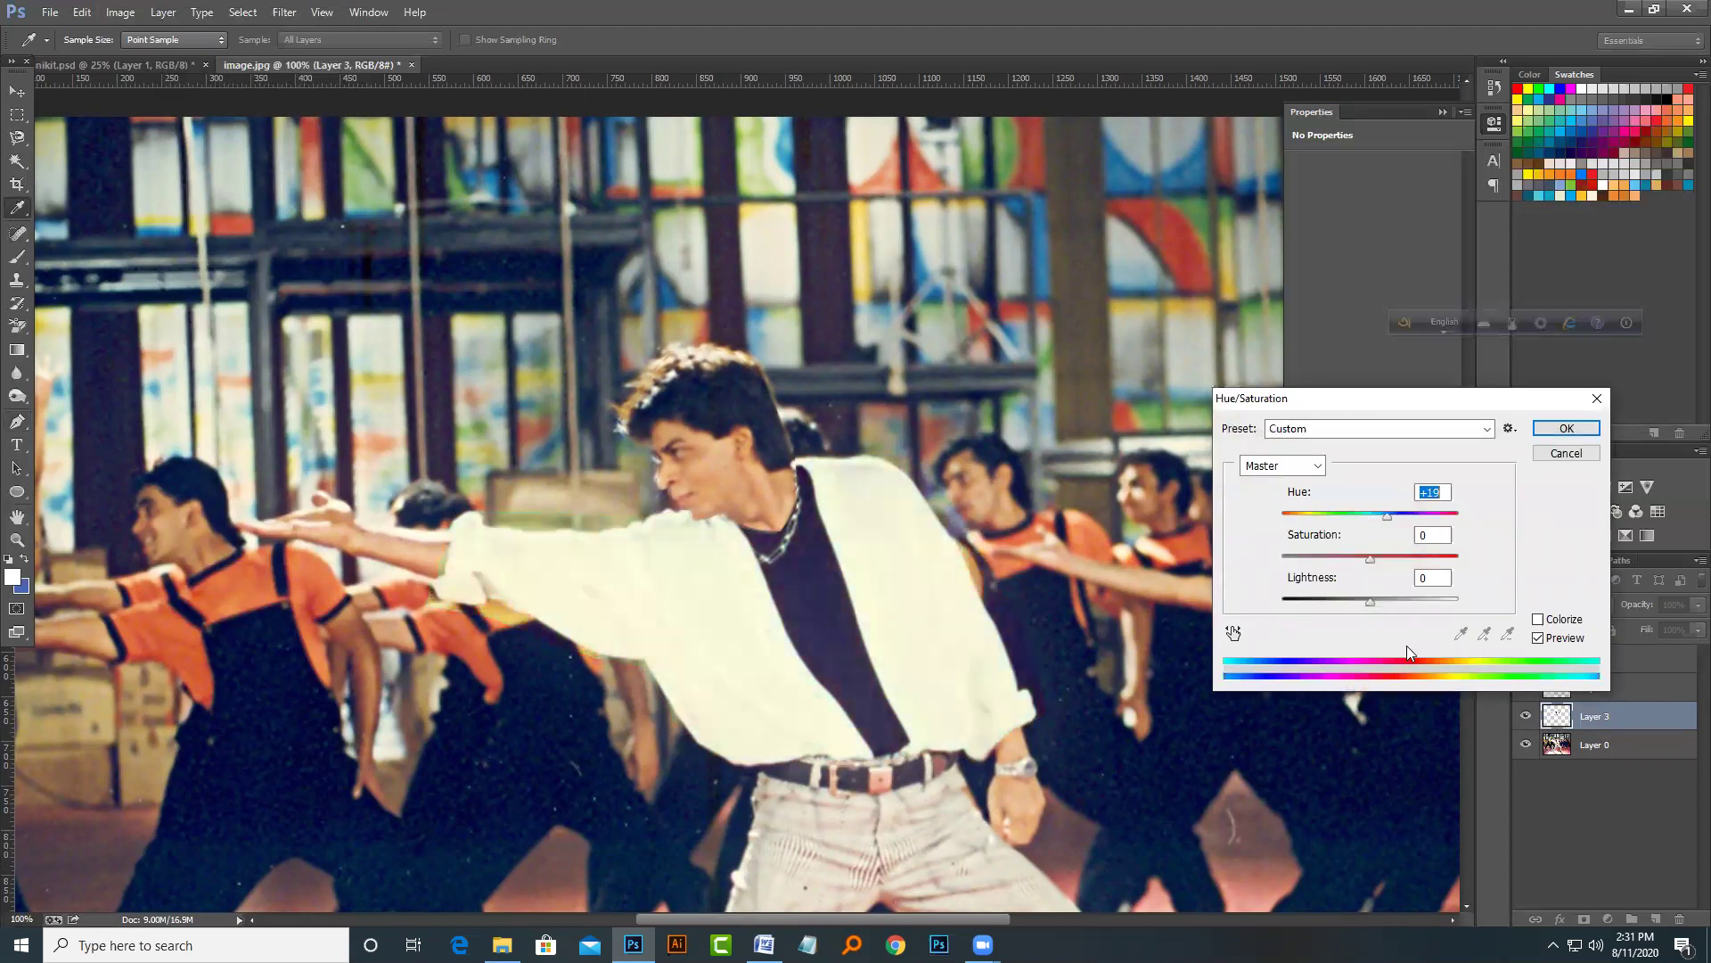
type("-24")
key("shift+Up")
key("Up")
left_click_drag(1352, 597, 1326, 597)
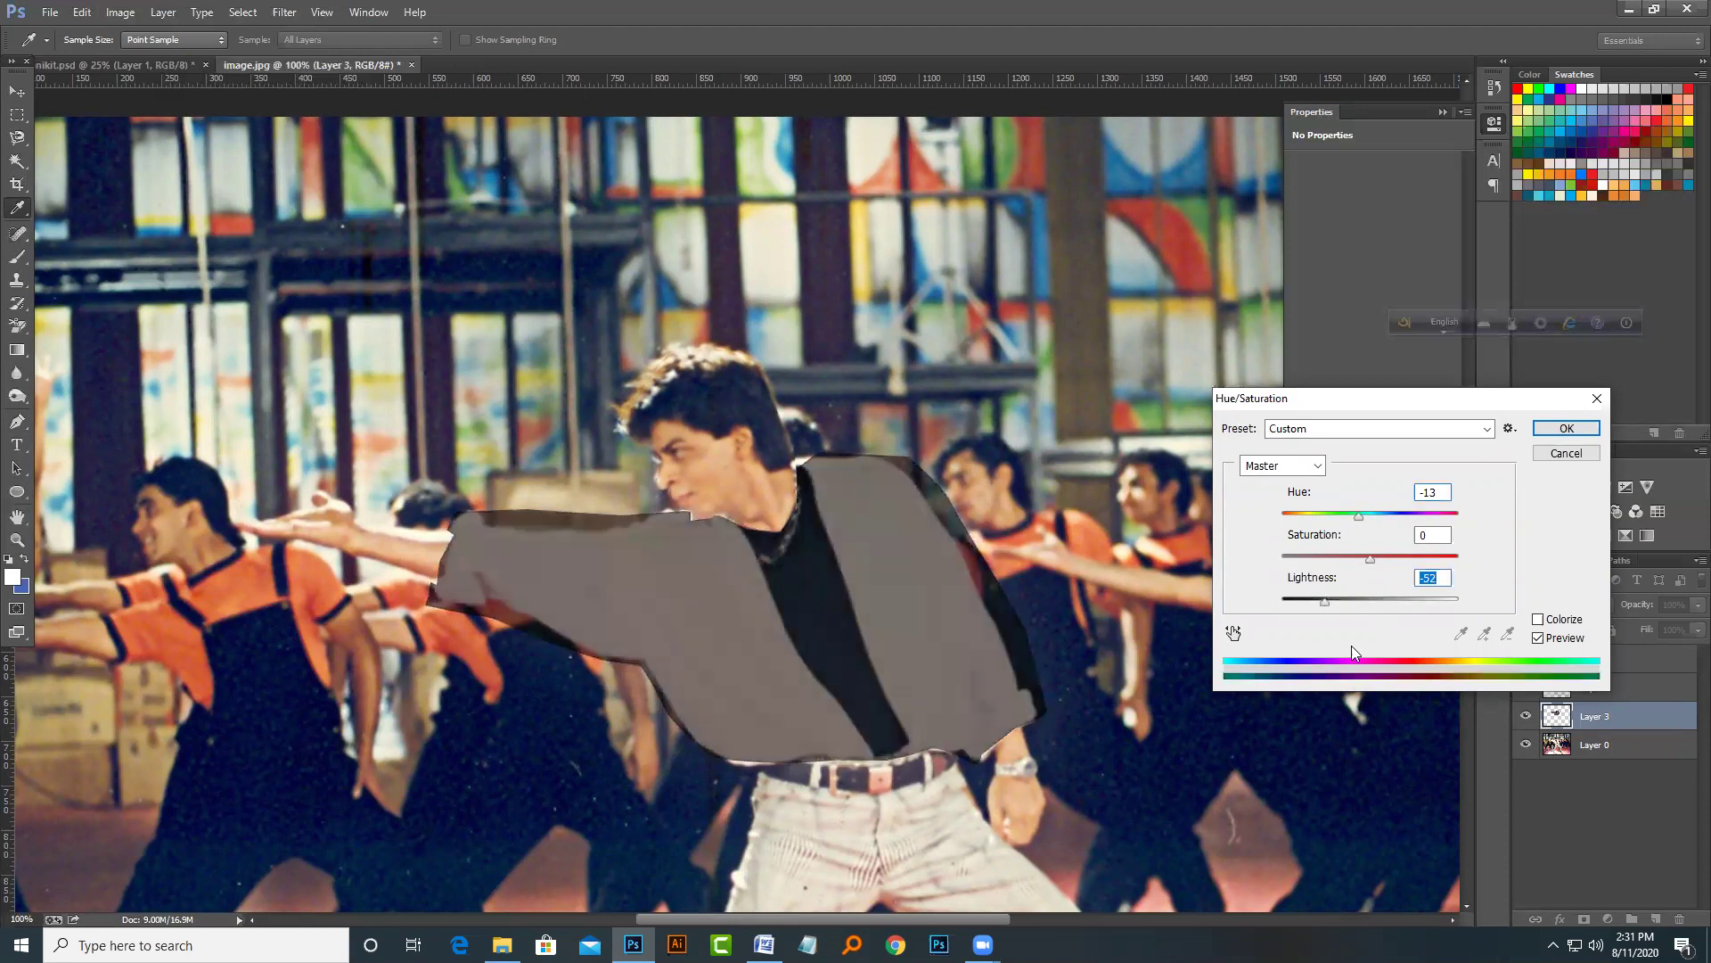
key("Escape")
key("p")
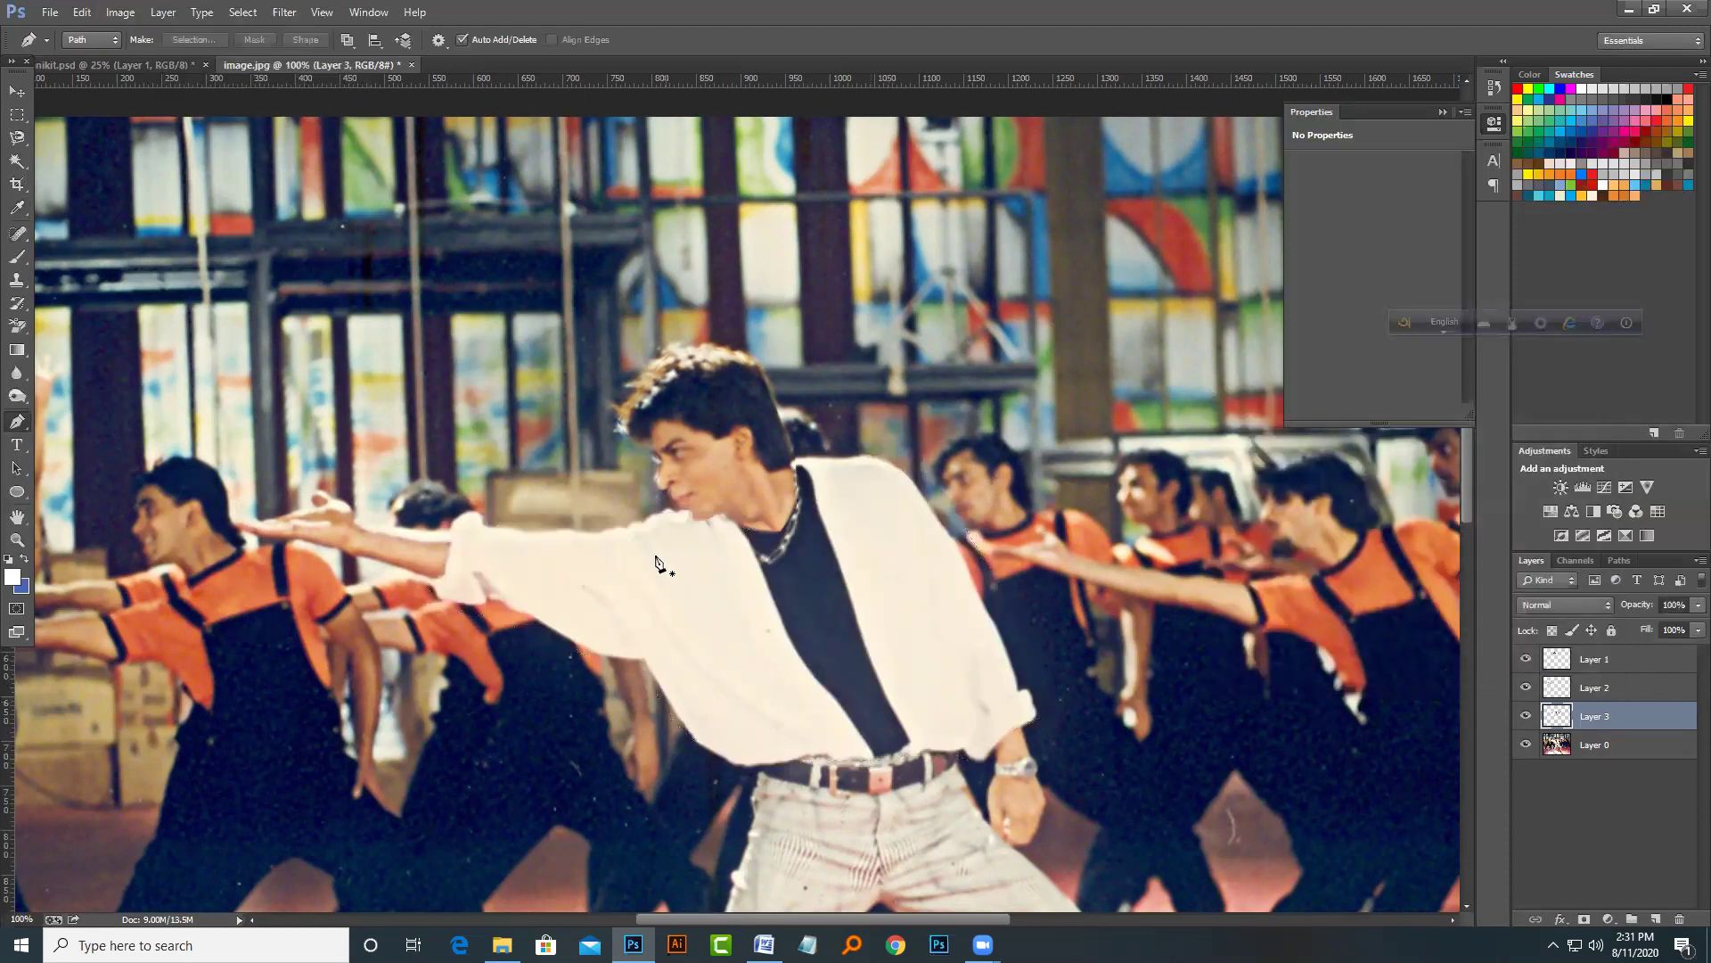
Step: Draw a white 342 × 286 px rectangle on the photo's left and move Rectangle 1 to the top
scroll(783, 696, "down", 2)
scroll(758, 706, "down", 2)
scroll(758, 706, "down", 1)
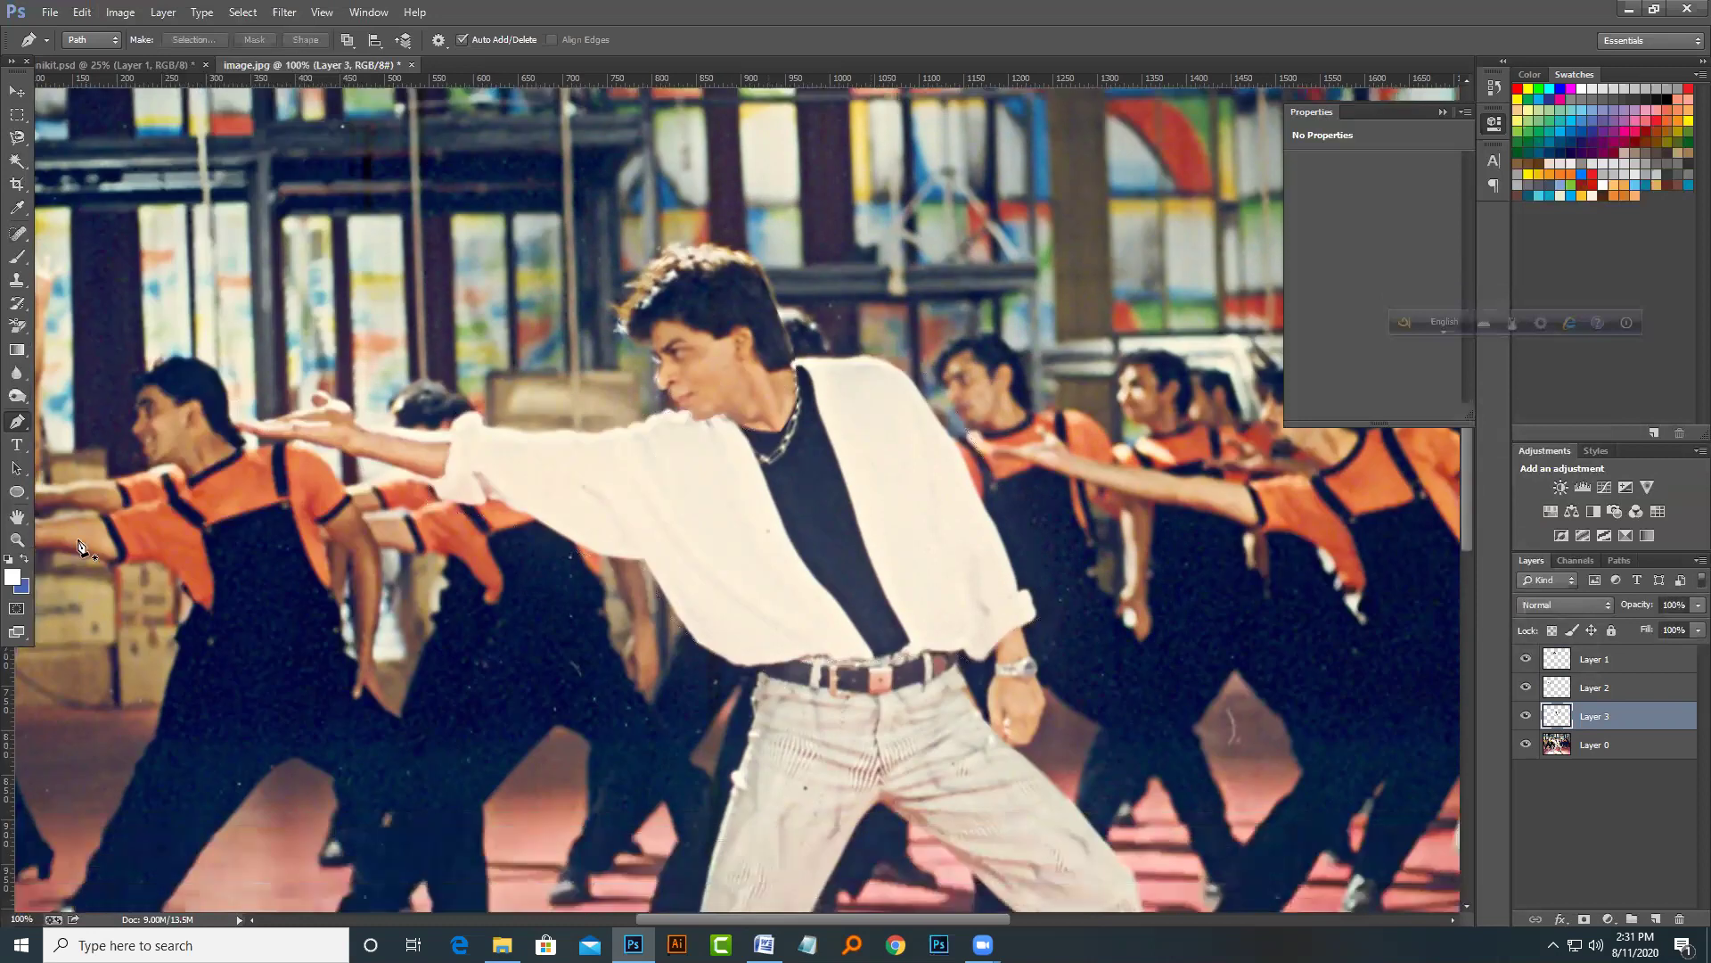
left_click(19, 453)
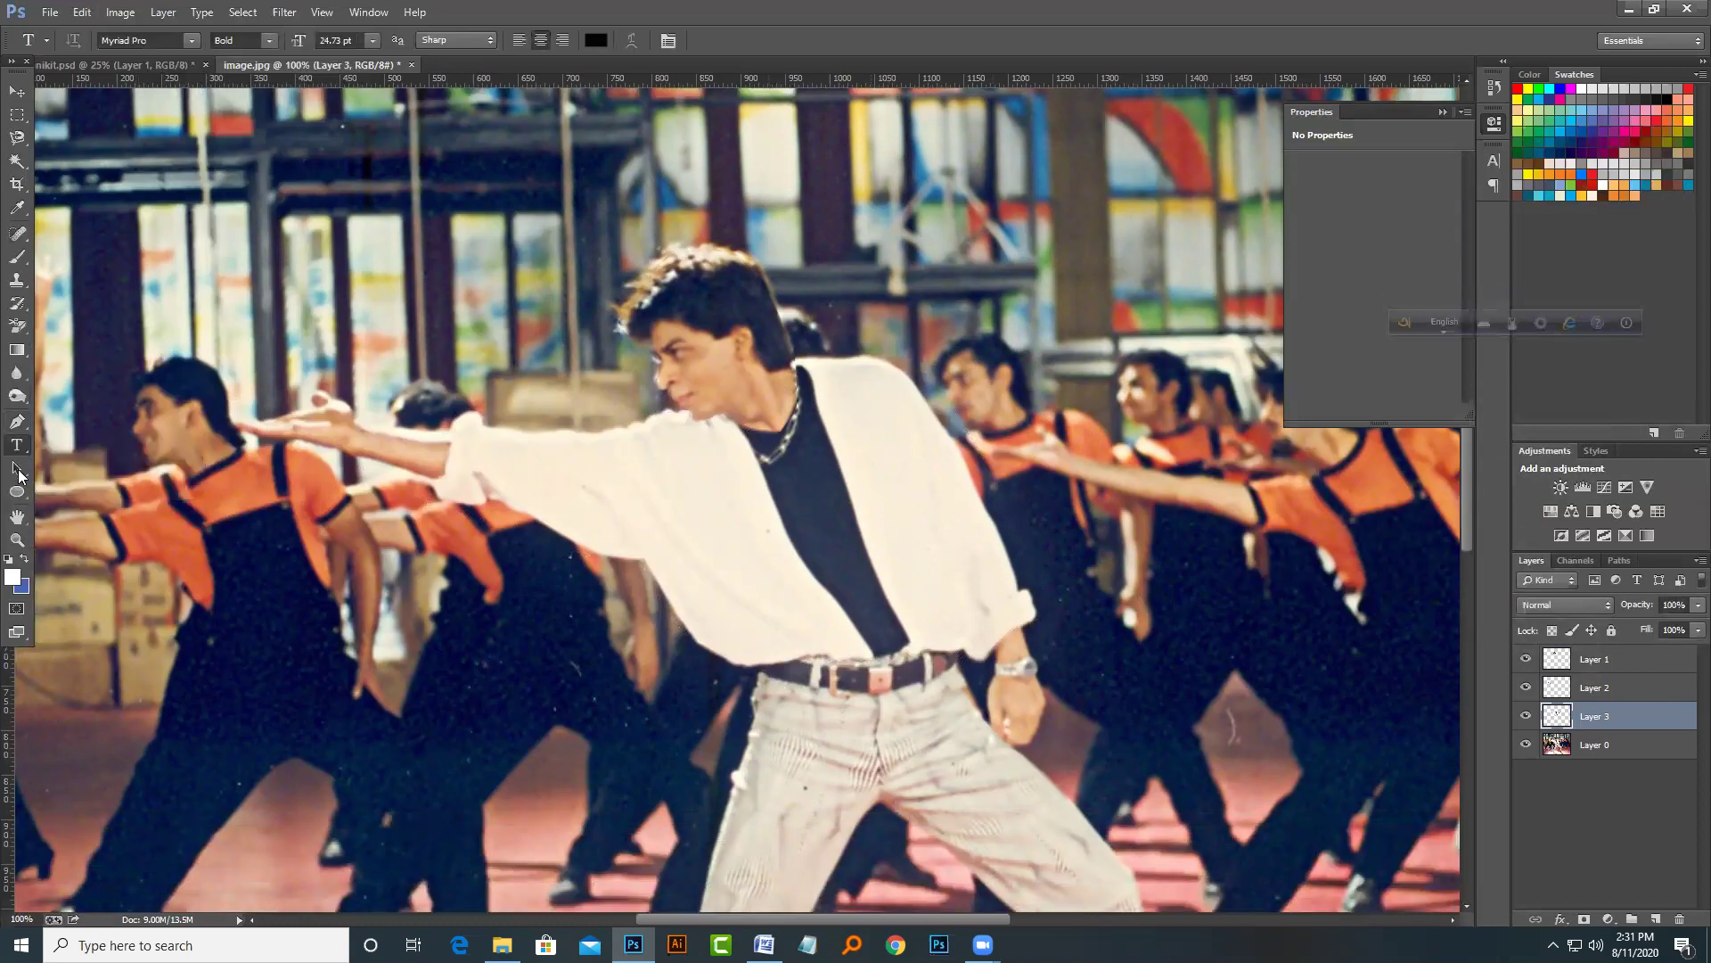
left_click(18, 475)
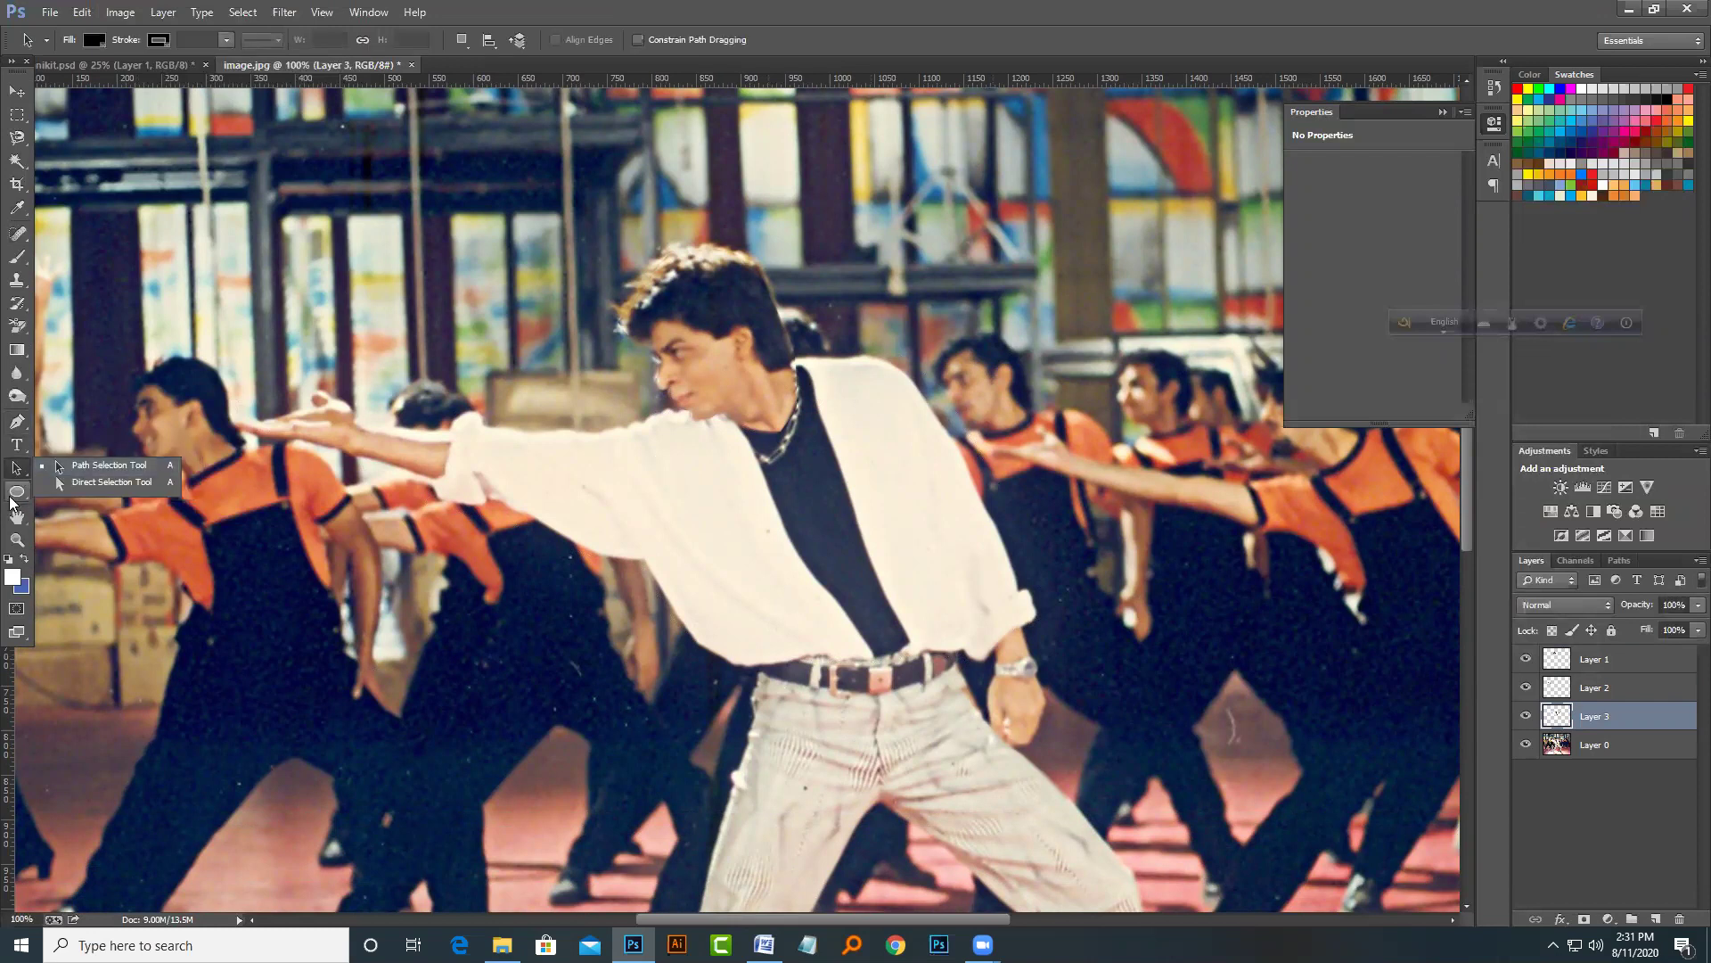
left_click(15, 494)
left_click(73, 492)
left_click_drag(214, 316, 518, 571)
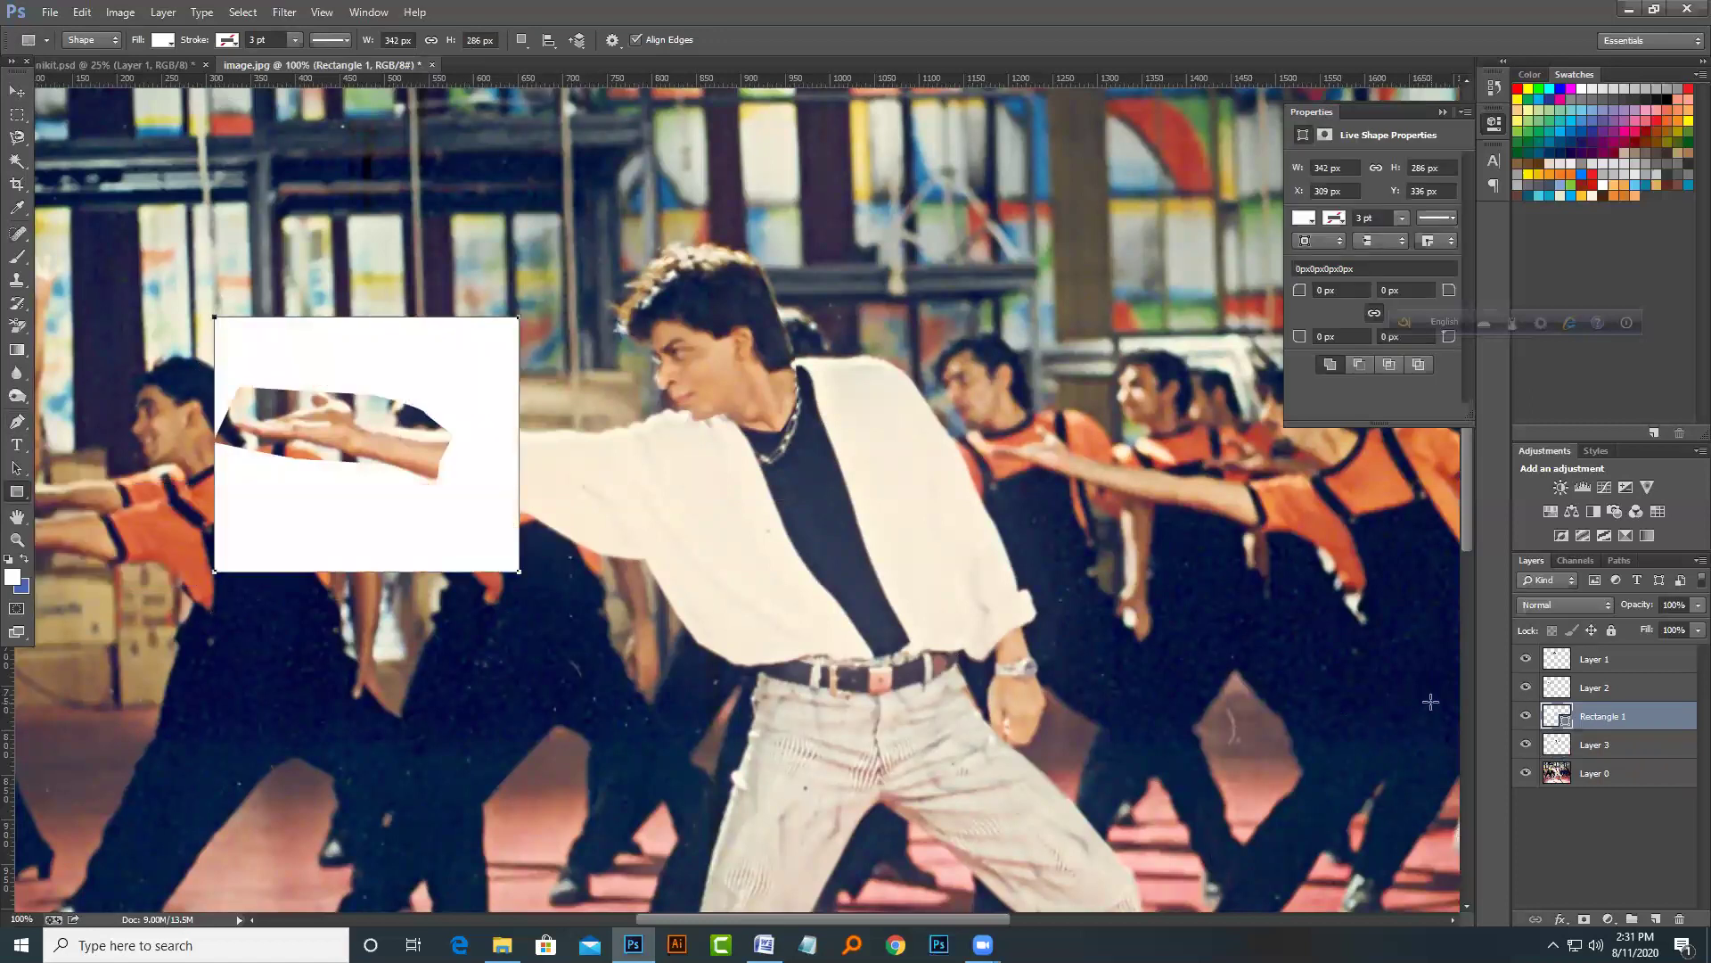
key("v")
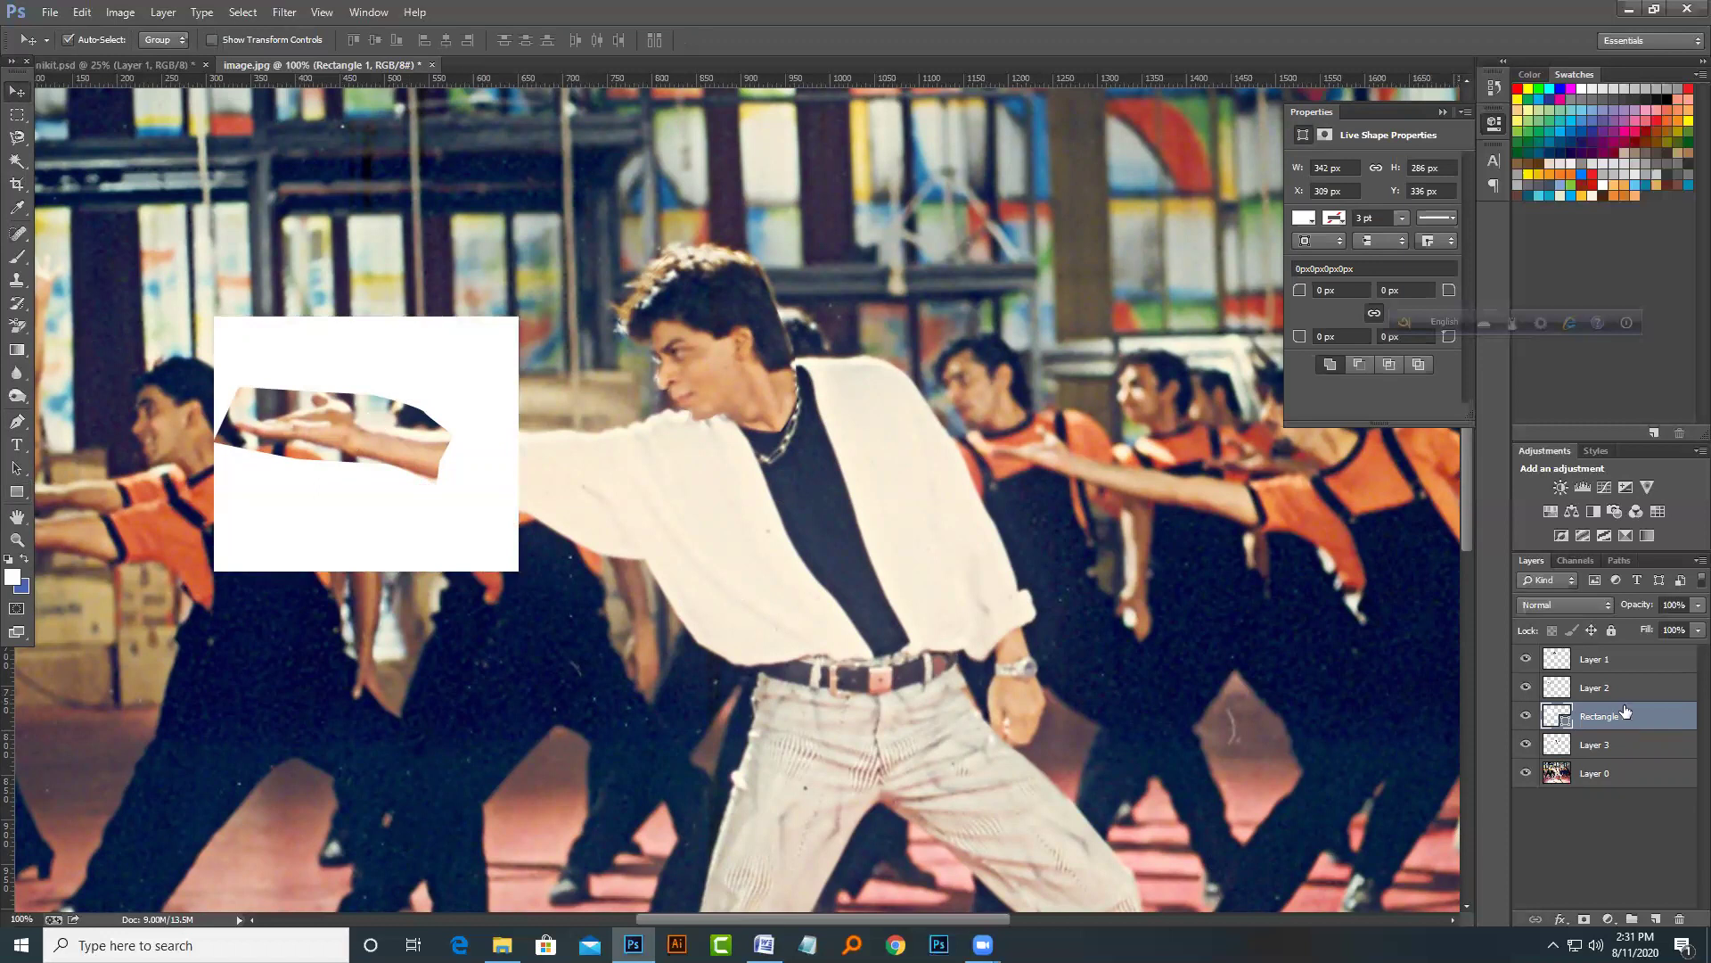
left_click_drag(1617, 714, 1613, 651)
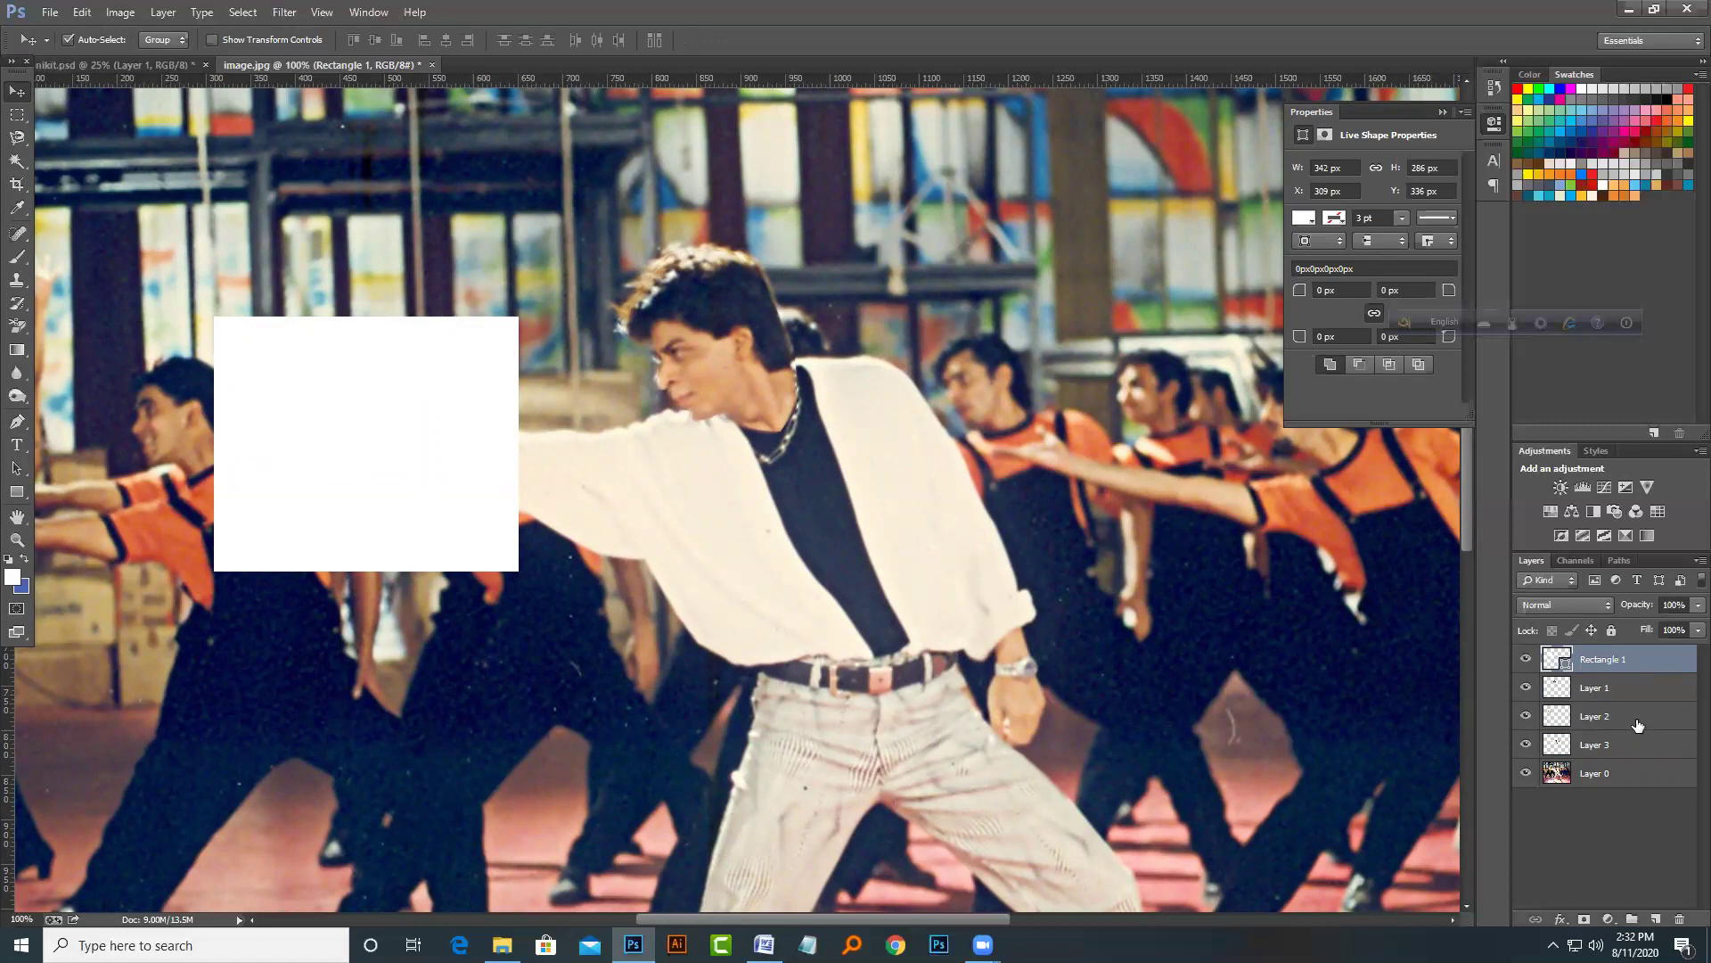
Step: Drag Layer 3 above Rectangle 1 so the sleeve overlaps the box, then reselect Rectangle 1
left_click(1615, 739)
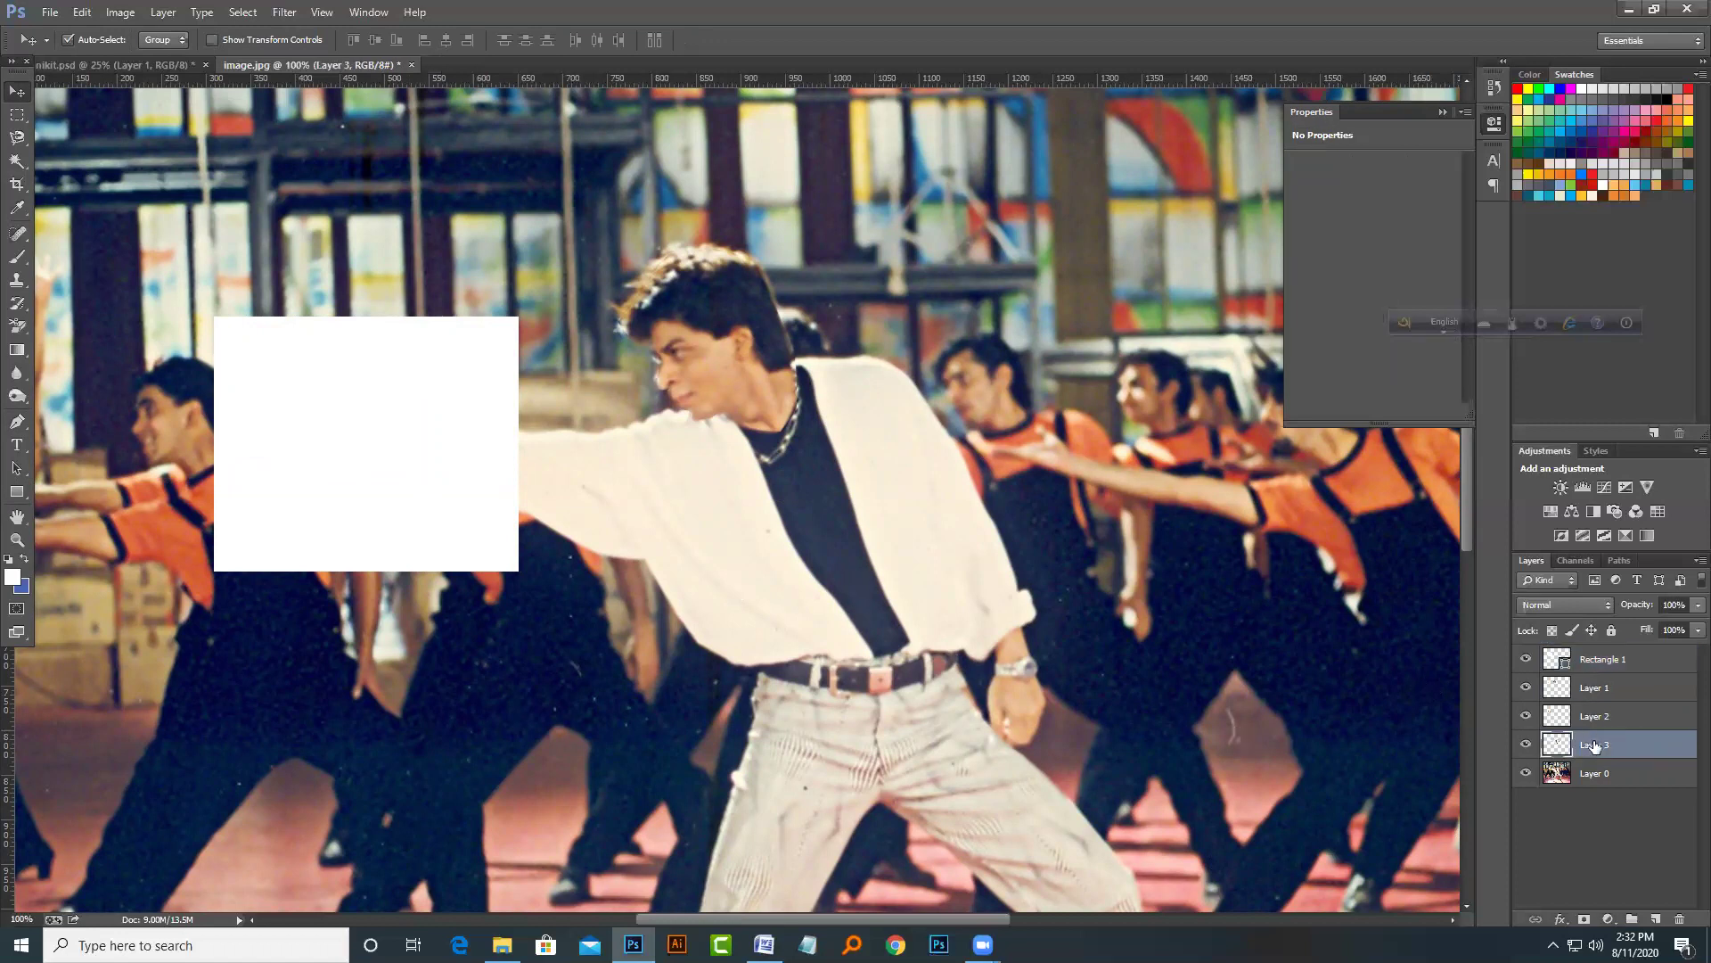
left_click_drag(1594, 746, 1596, 649)
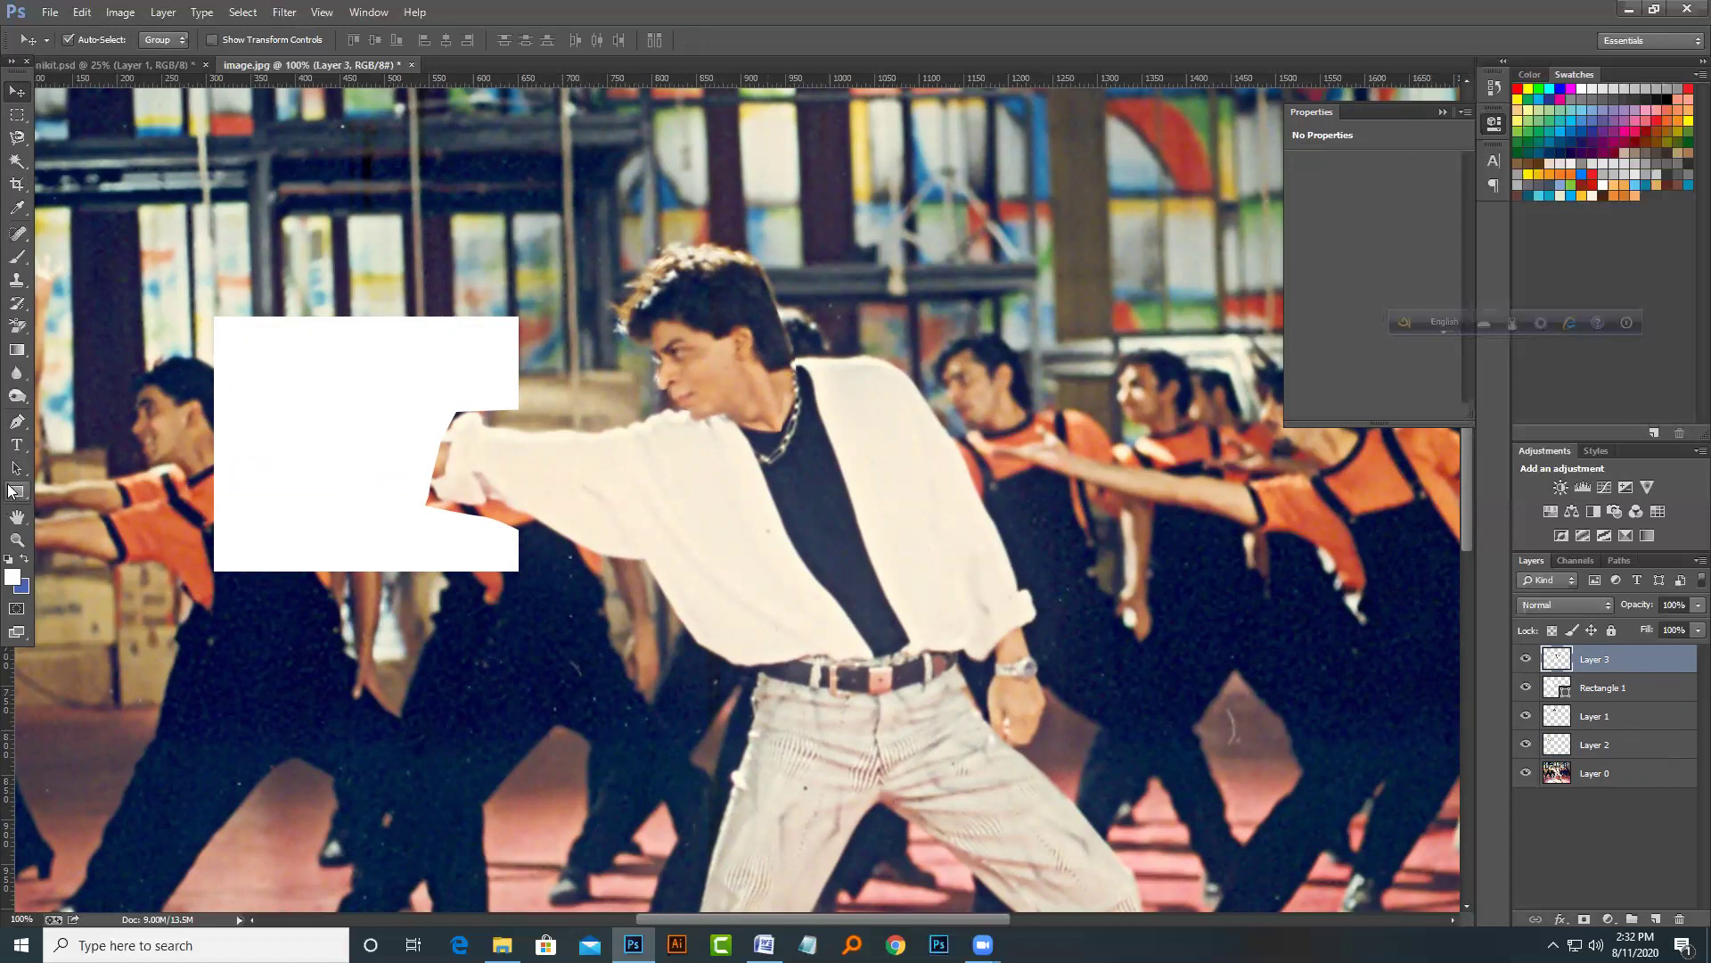
left_click(361, 443)
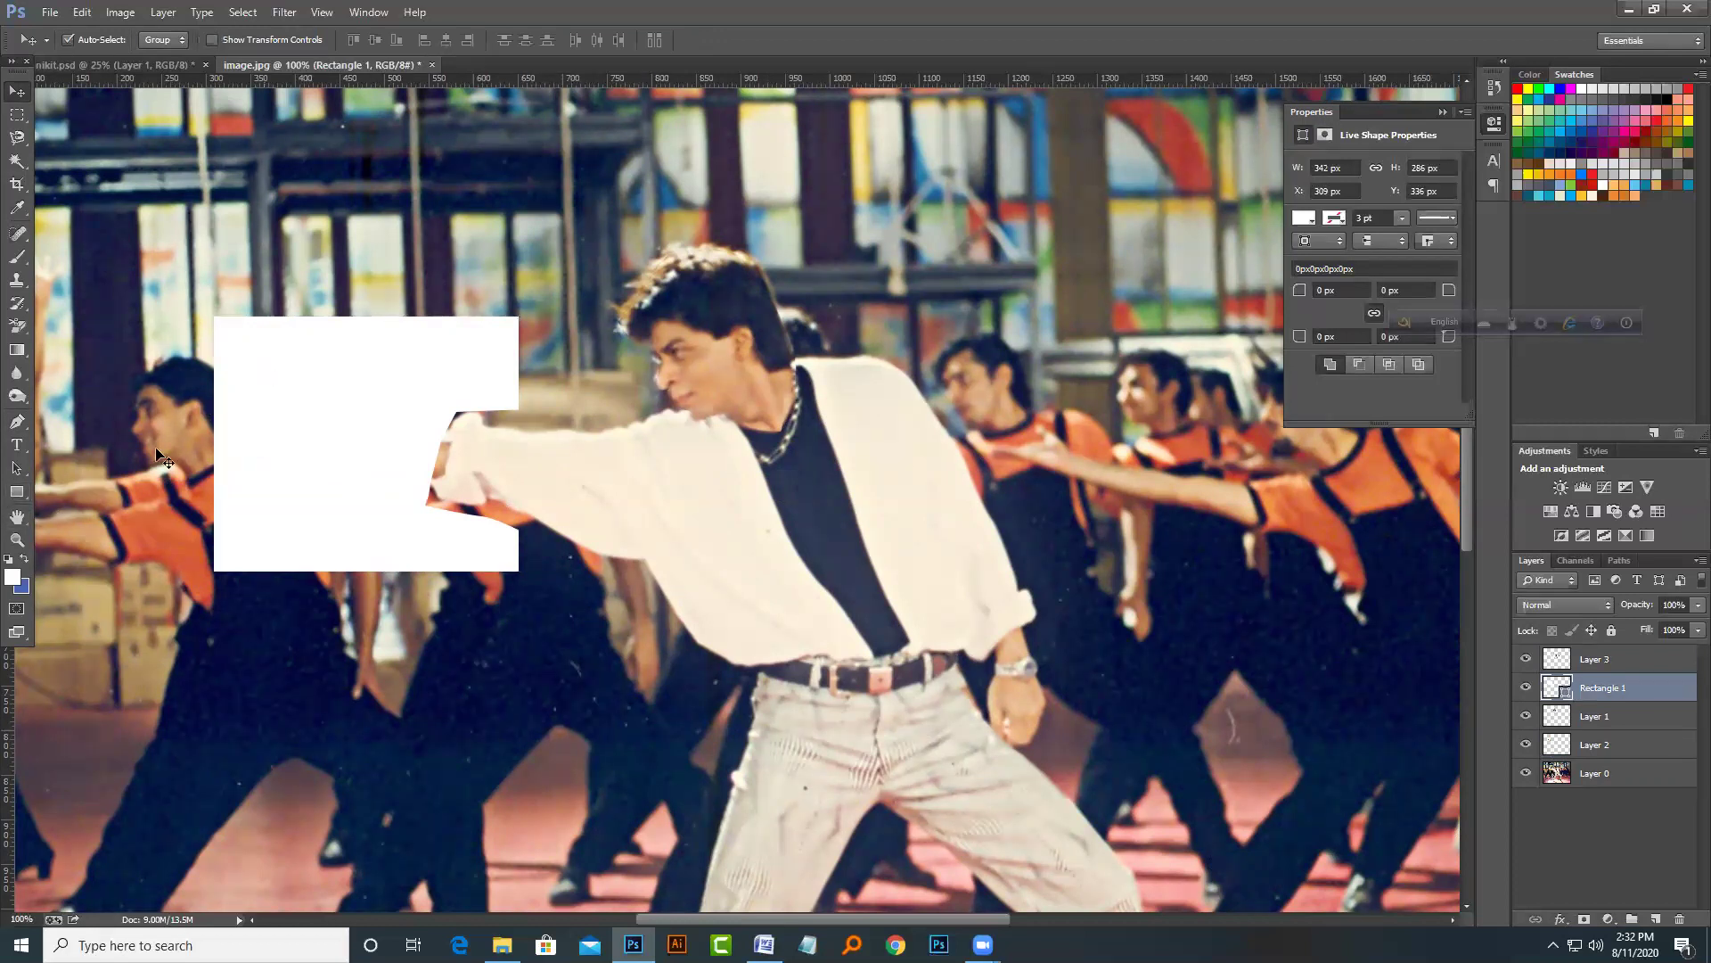
Step: Fill Rectangle 1 with magenta and give it a 12.46 pt blue stroke
left_click(26, 494)
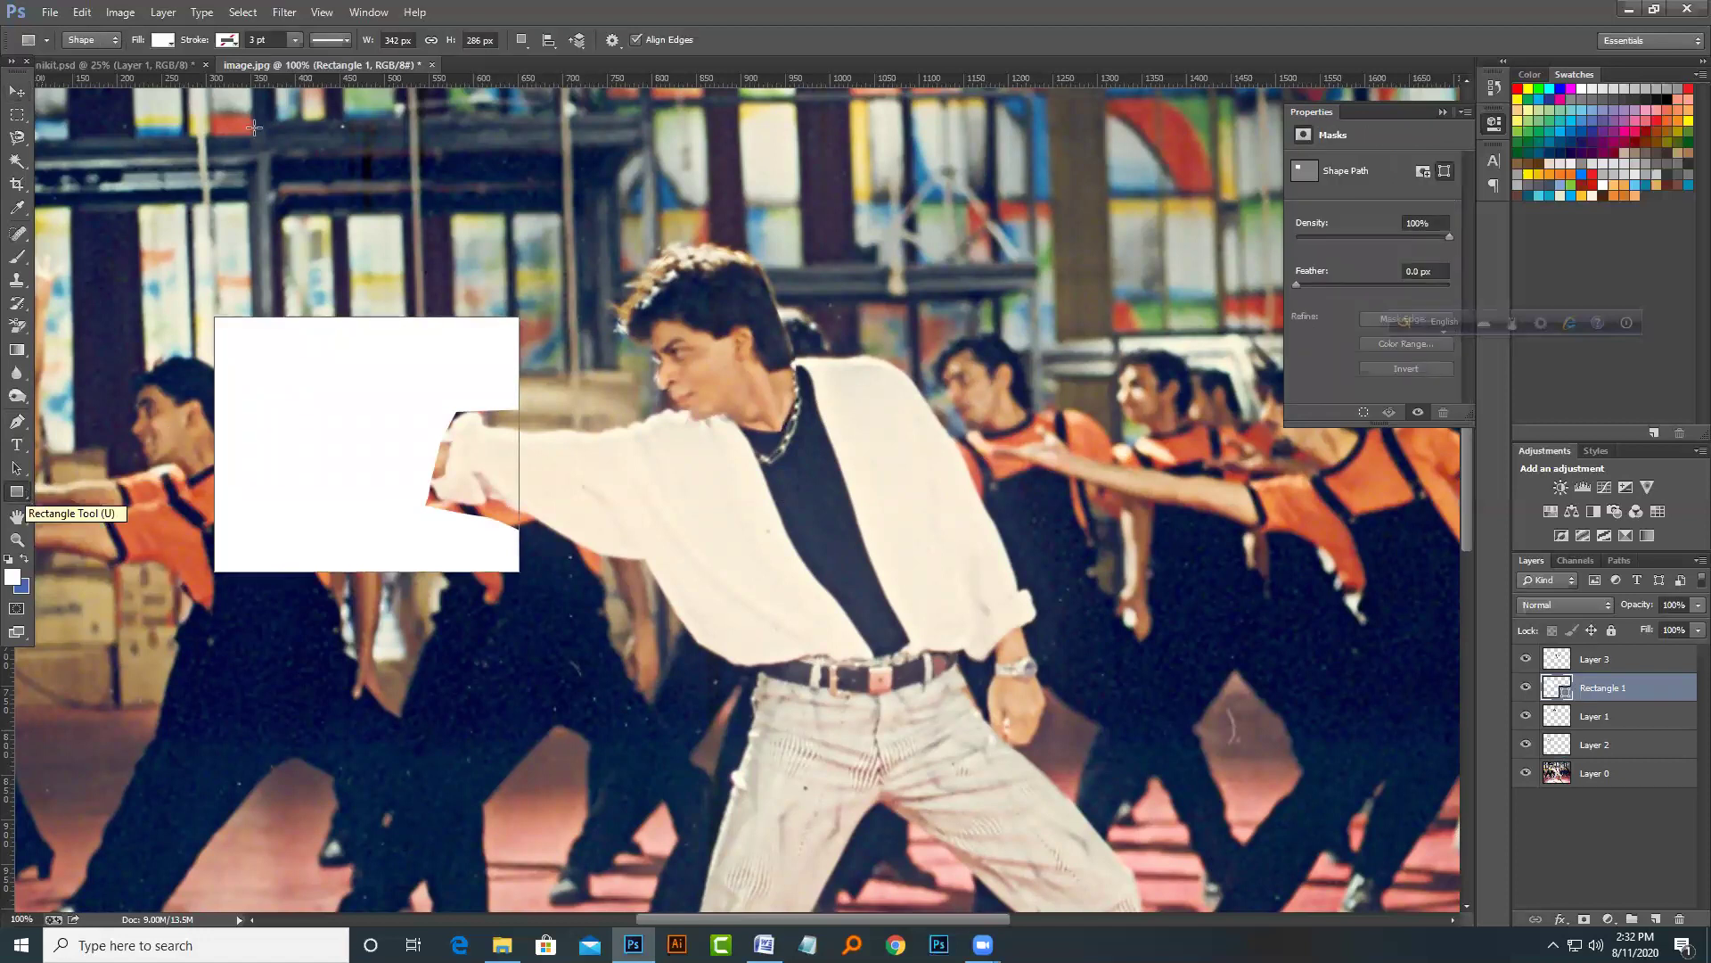
left_click(164, 43)
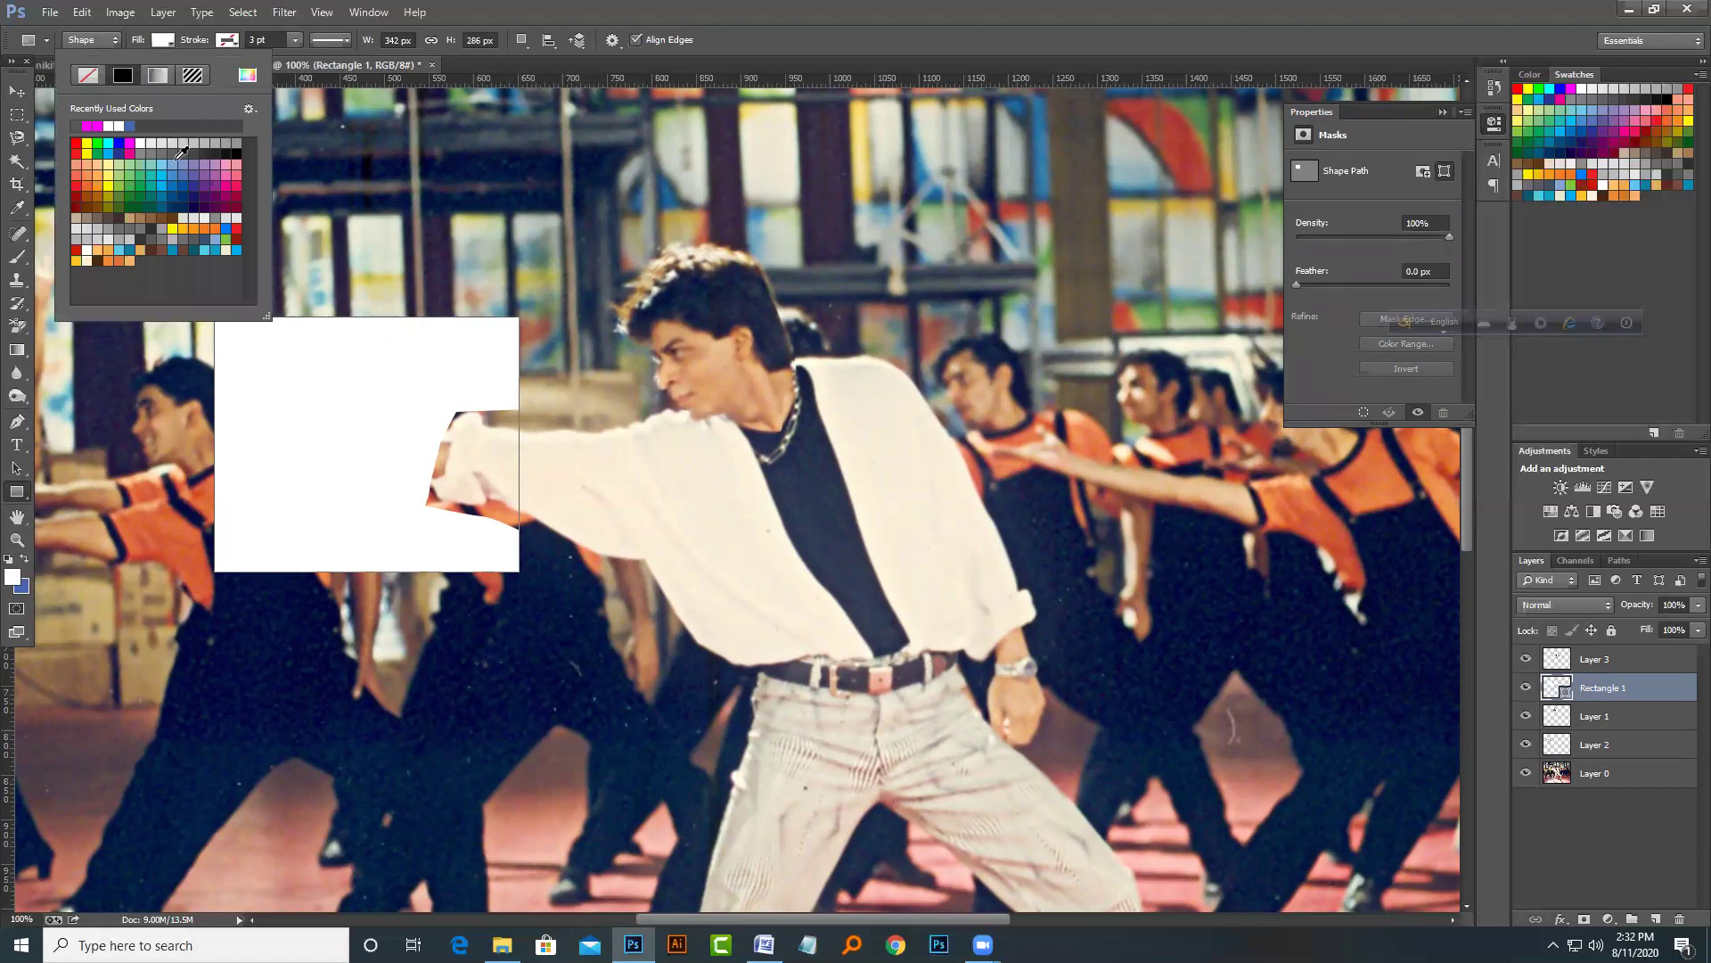
left_click(130, 143)
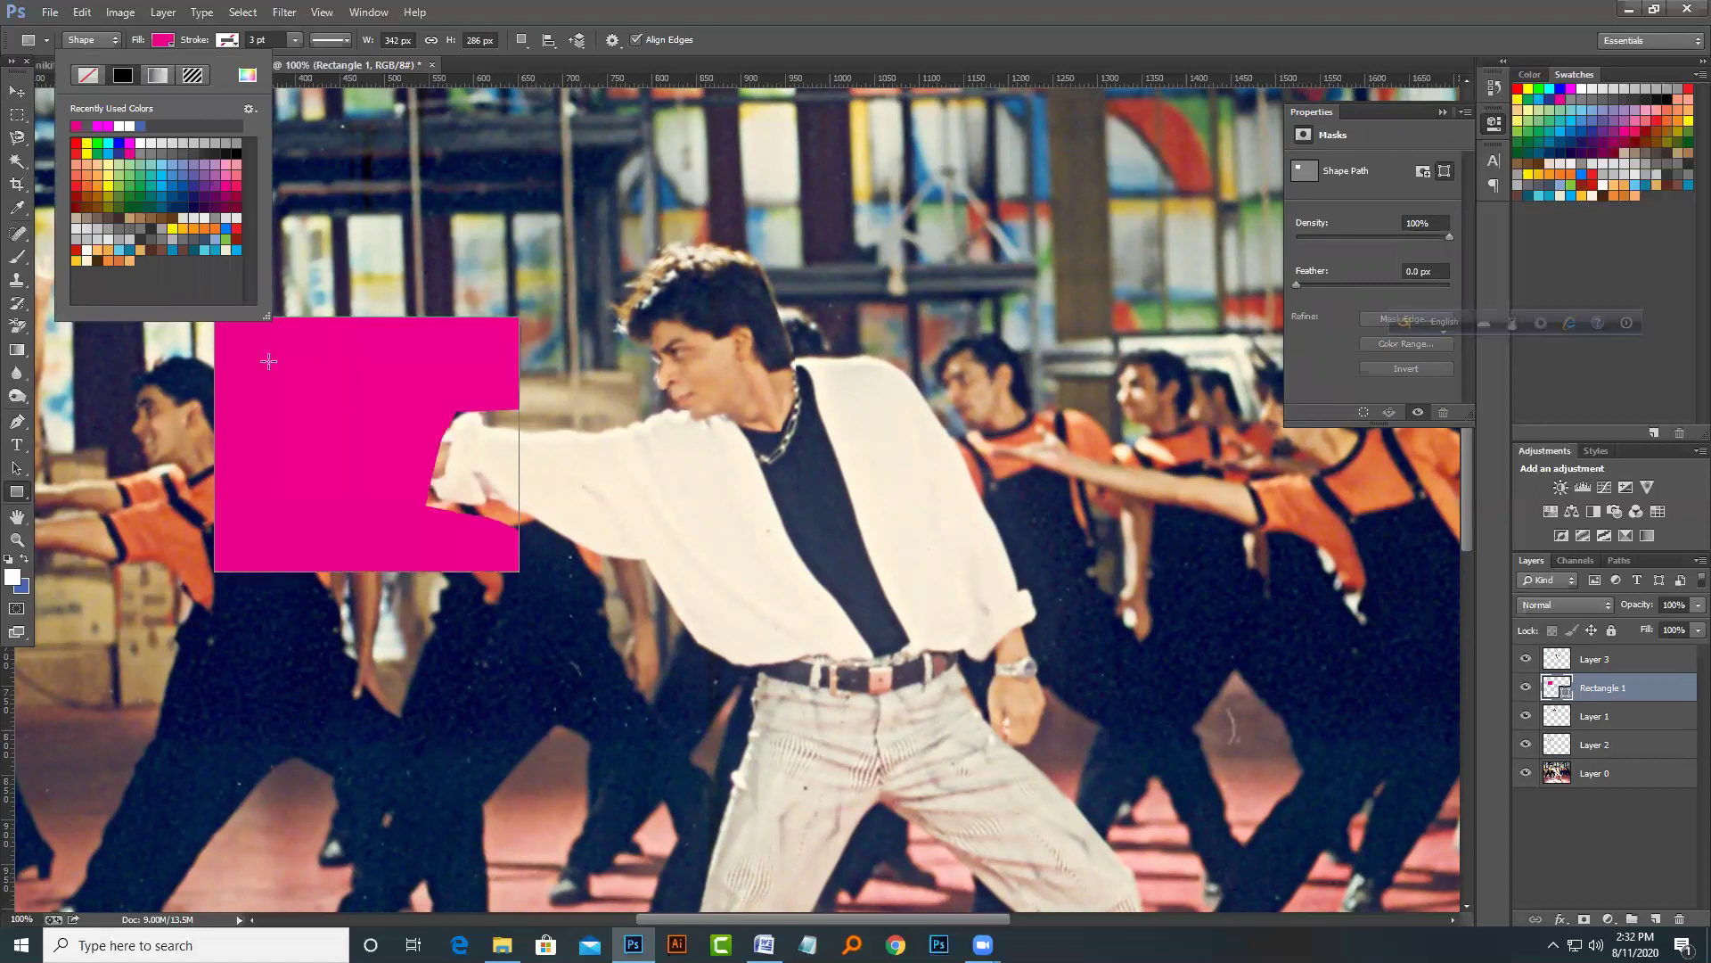
left_click(223, 39)
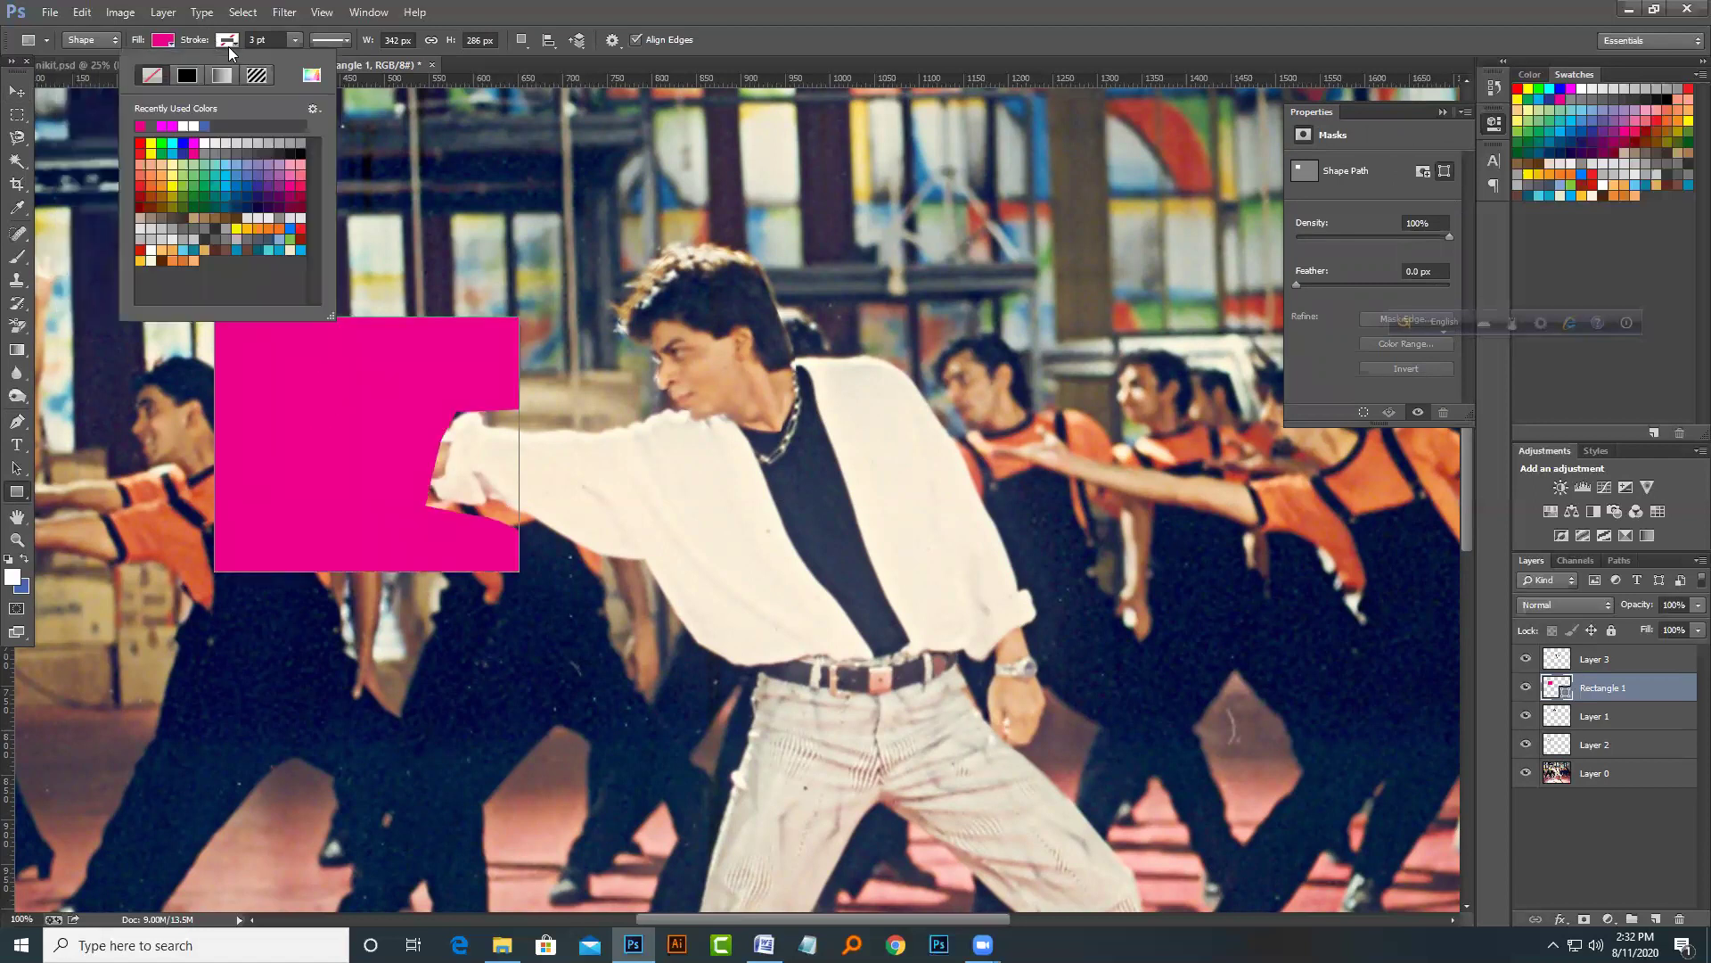
left_click(183, 145)
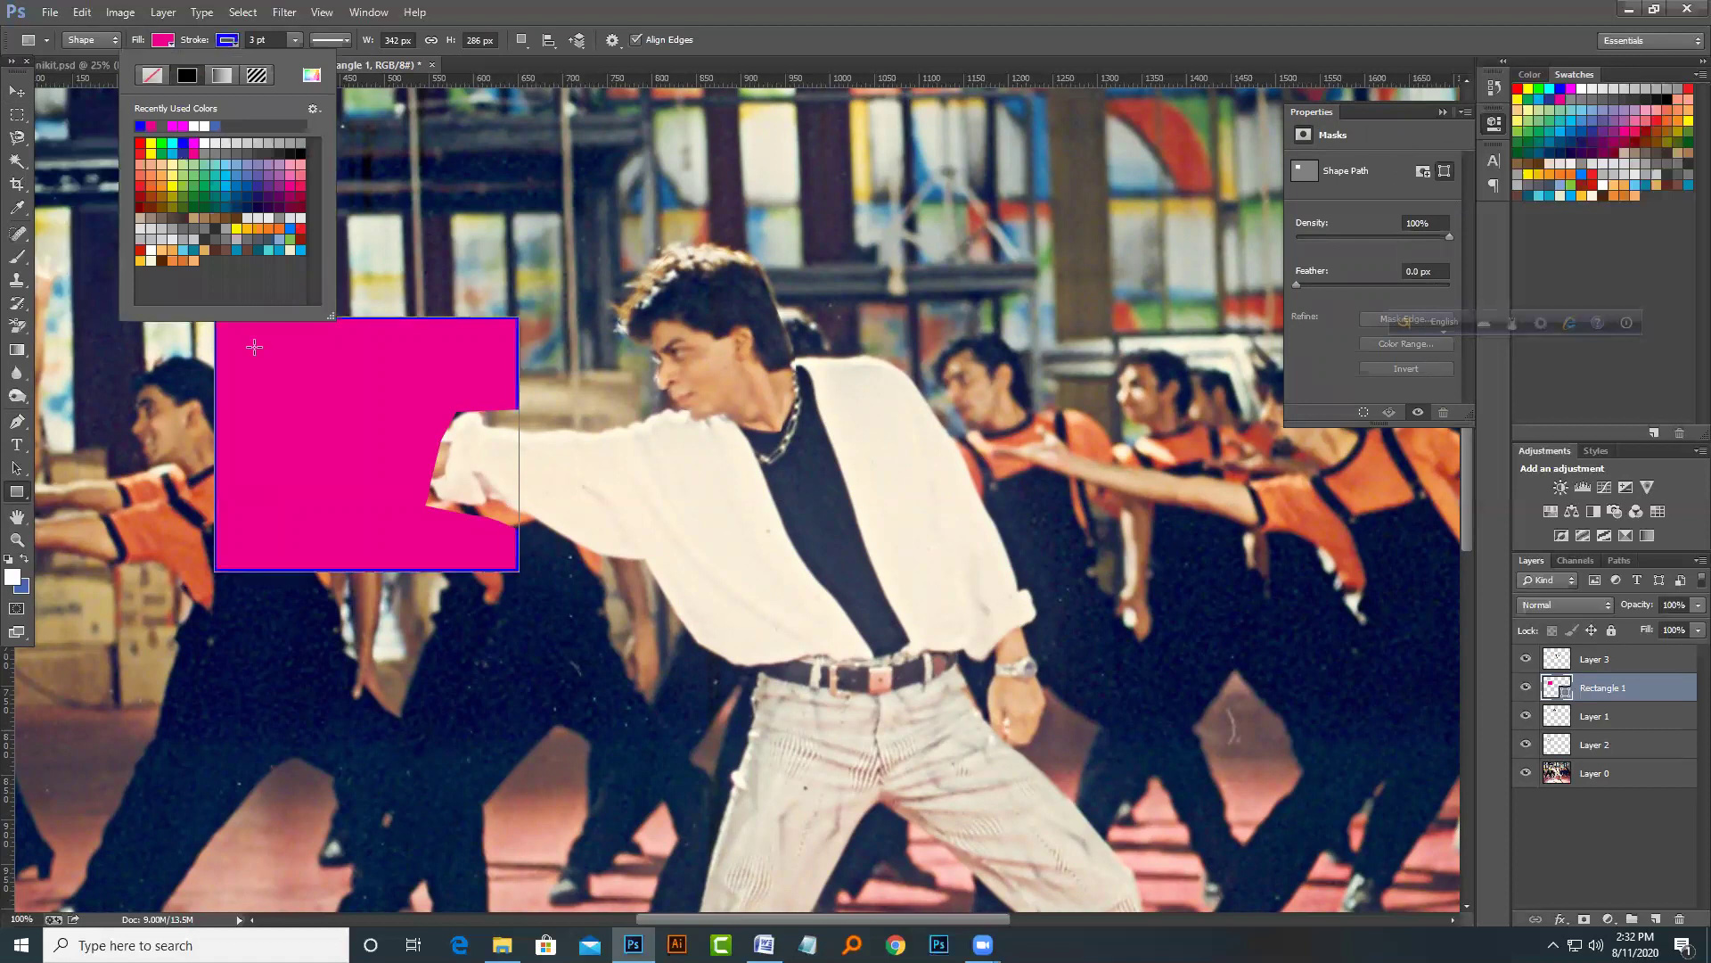
left_click(297, 40)
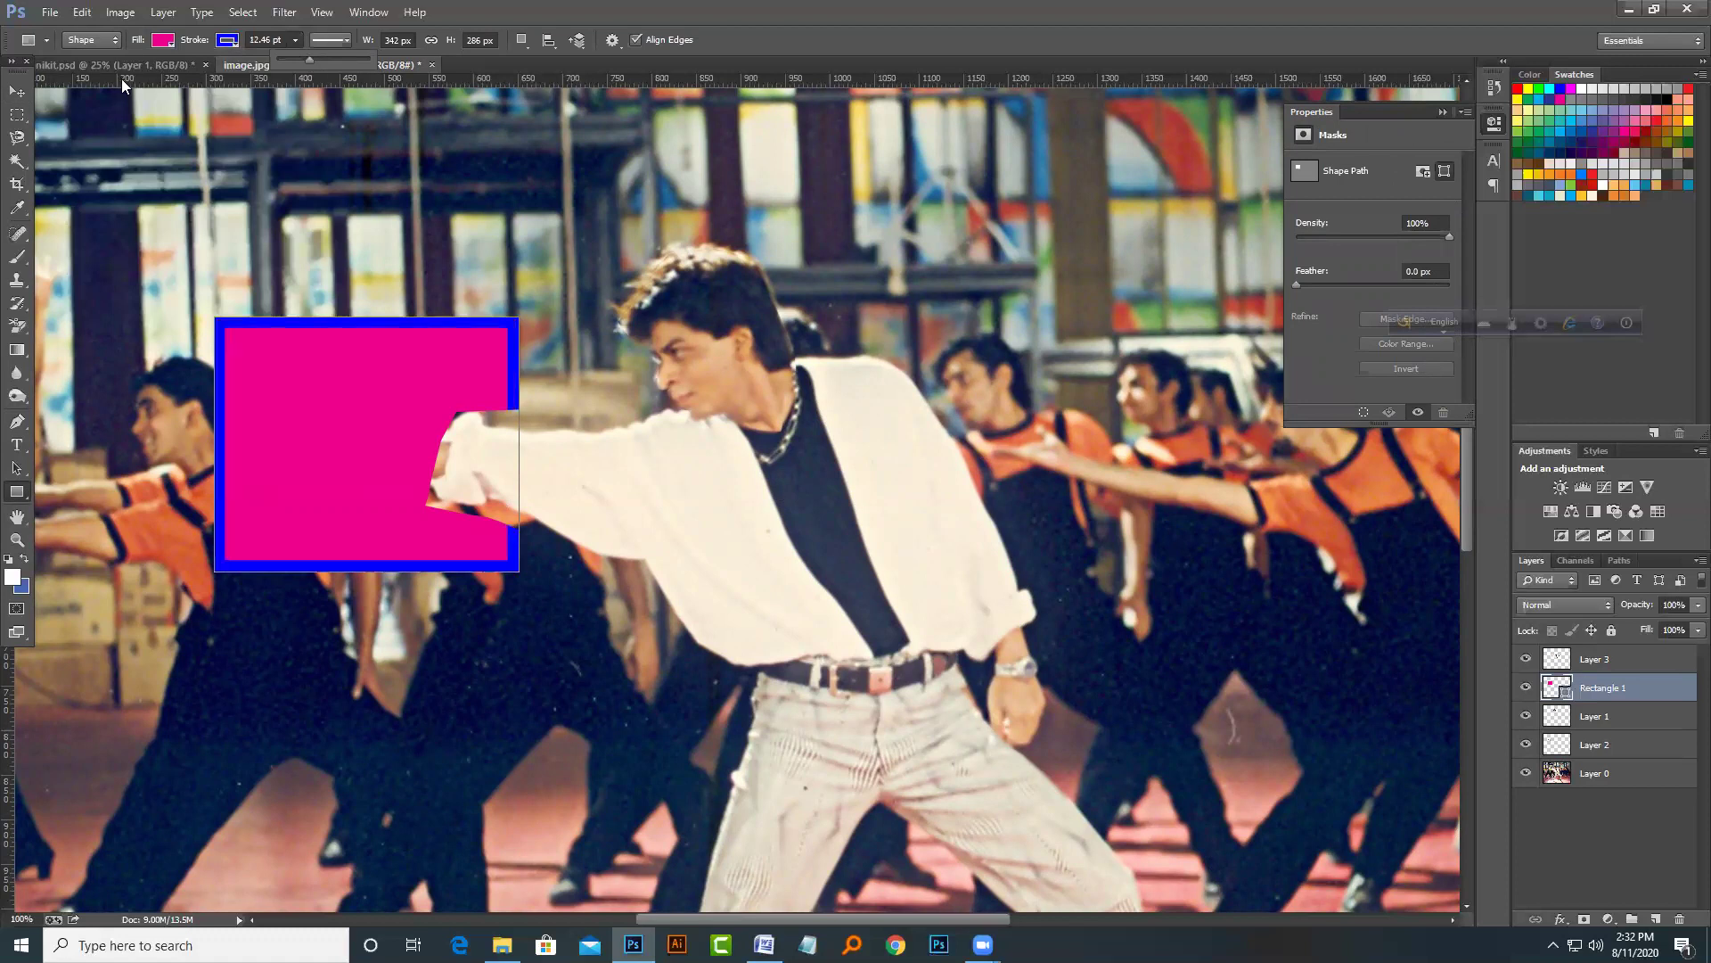
left_click(21, 85)
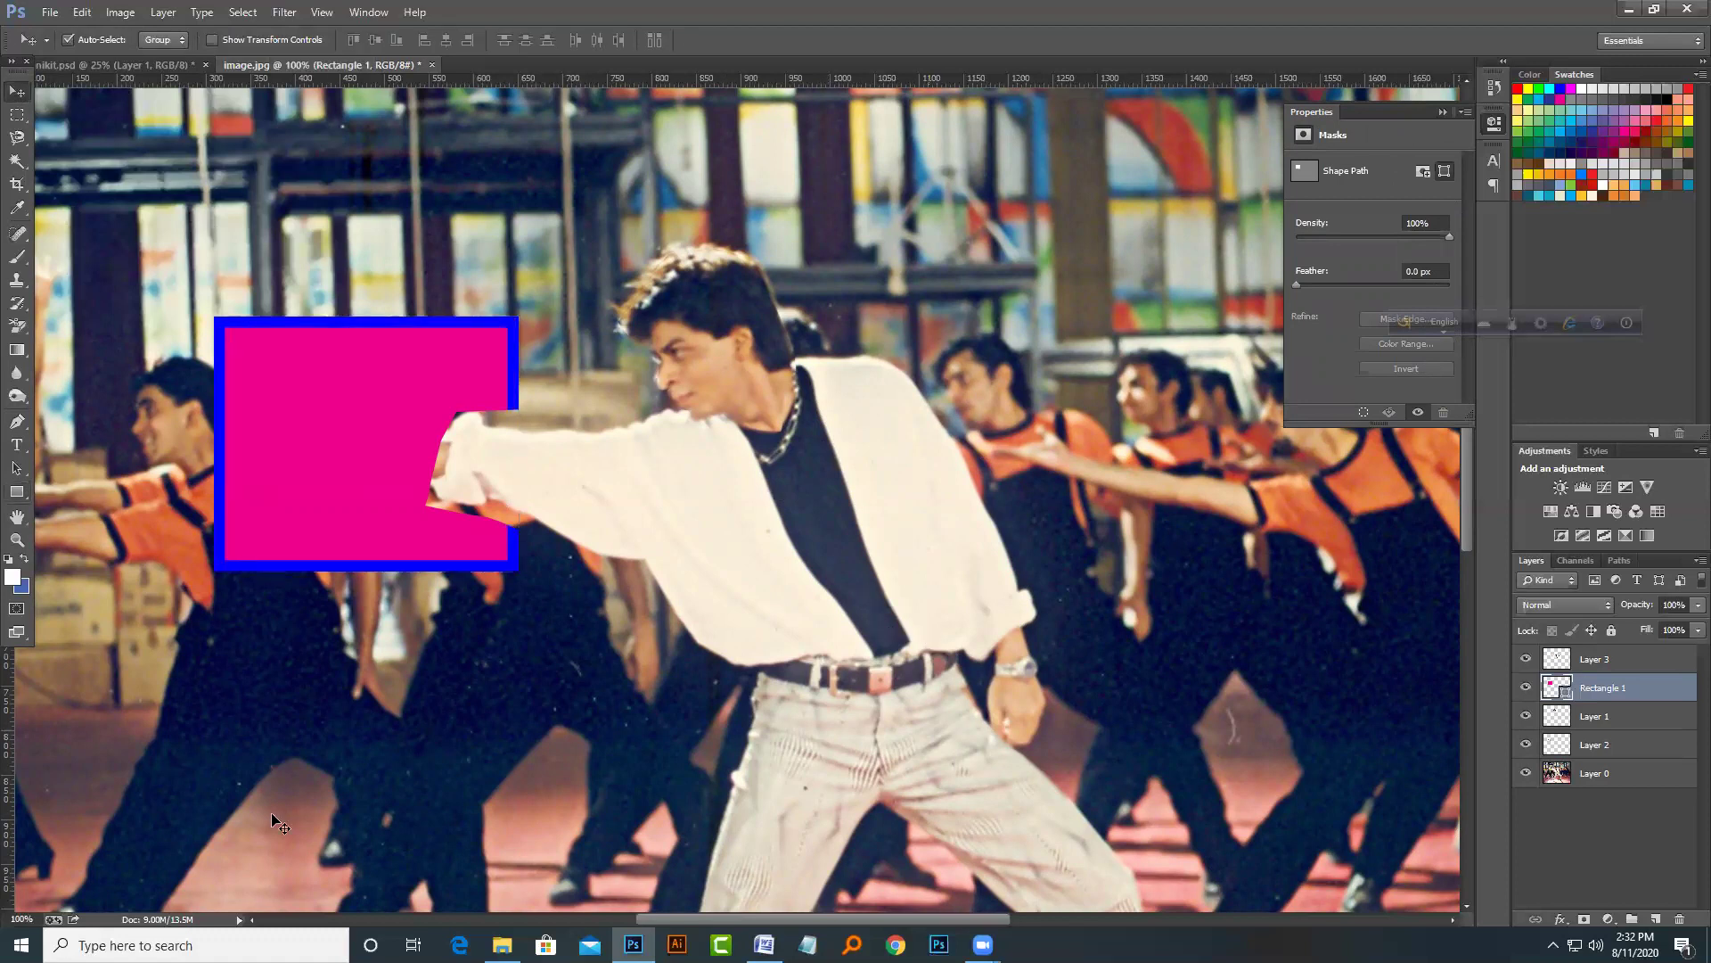
Step: Zoom out to 50% to see the whole photo
left_click(17, 492)
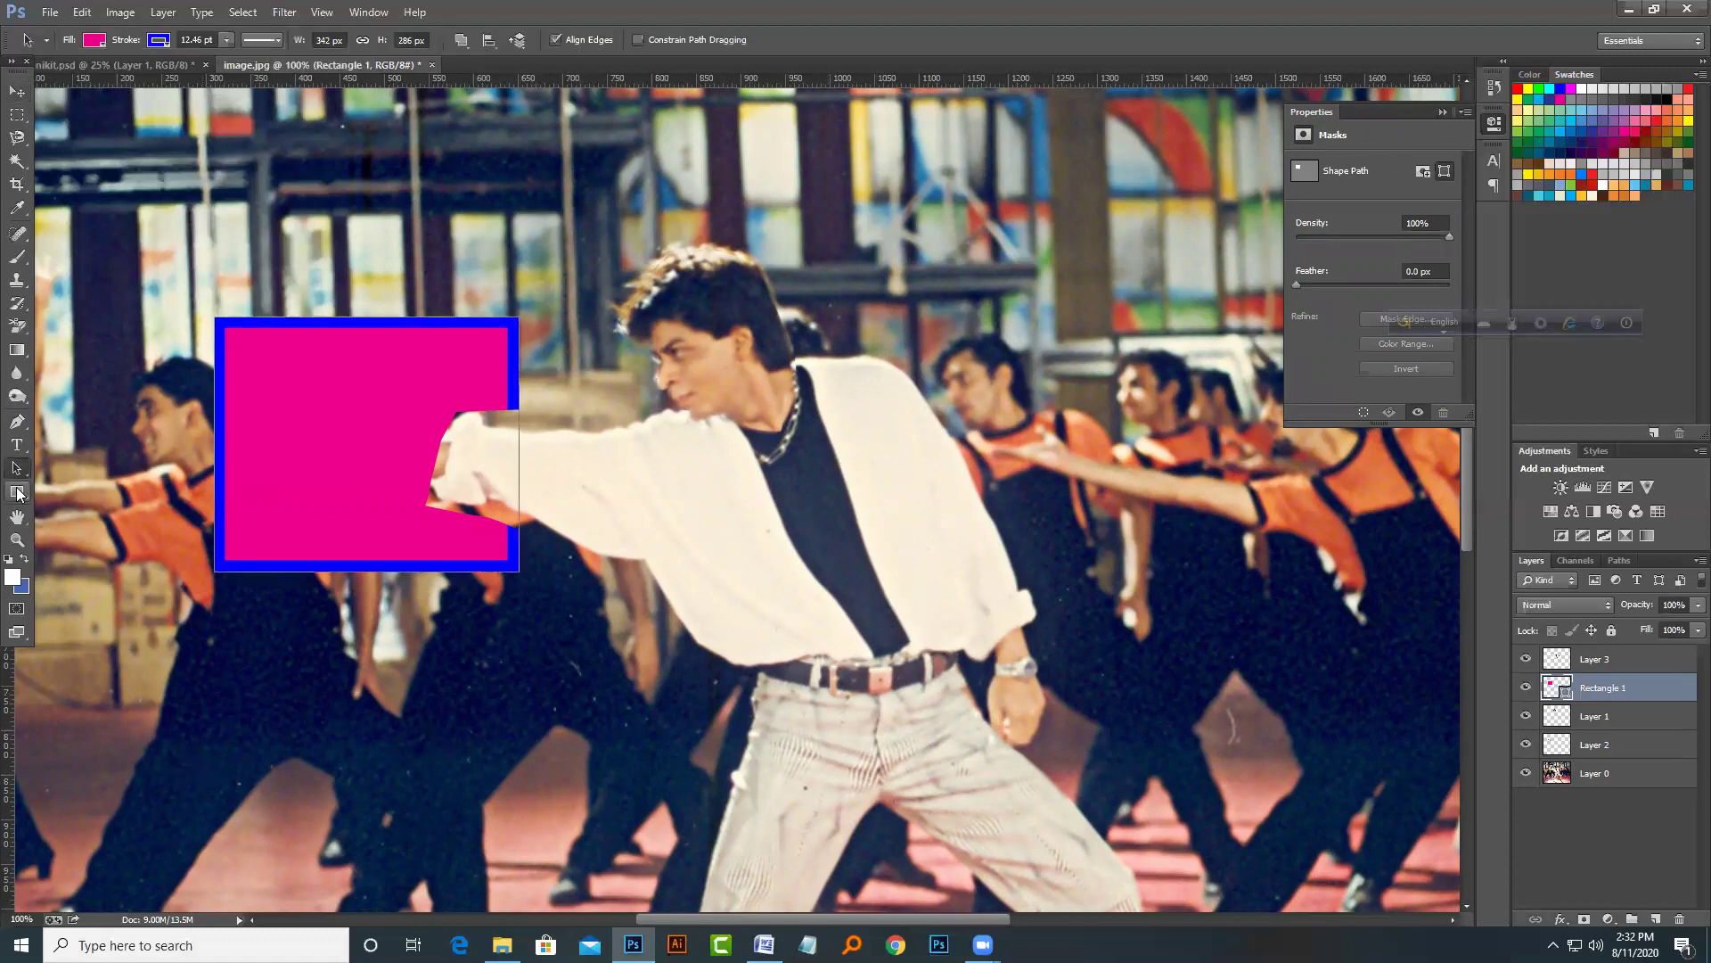
left_click(17, 517)
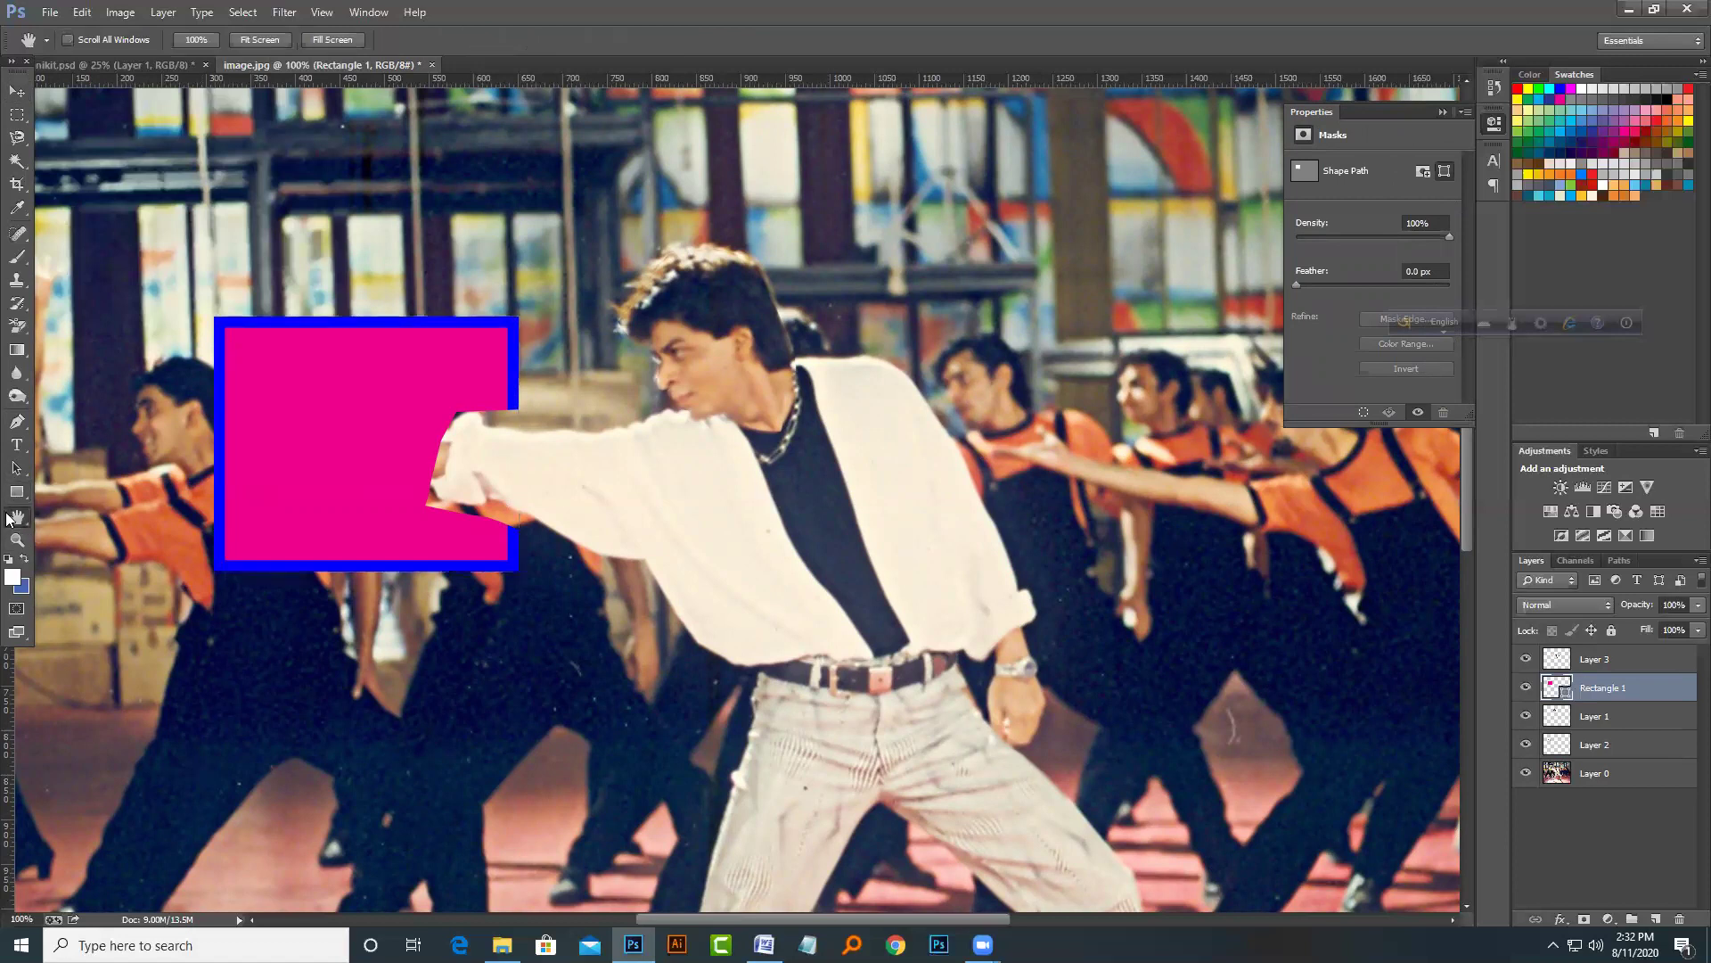
key("ctrl+minus")
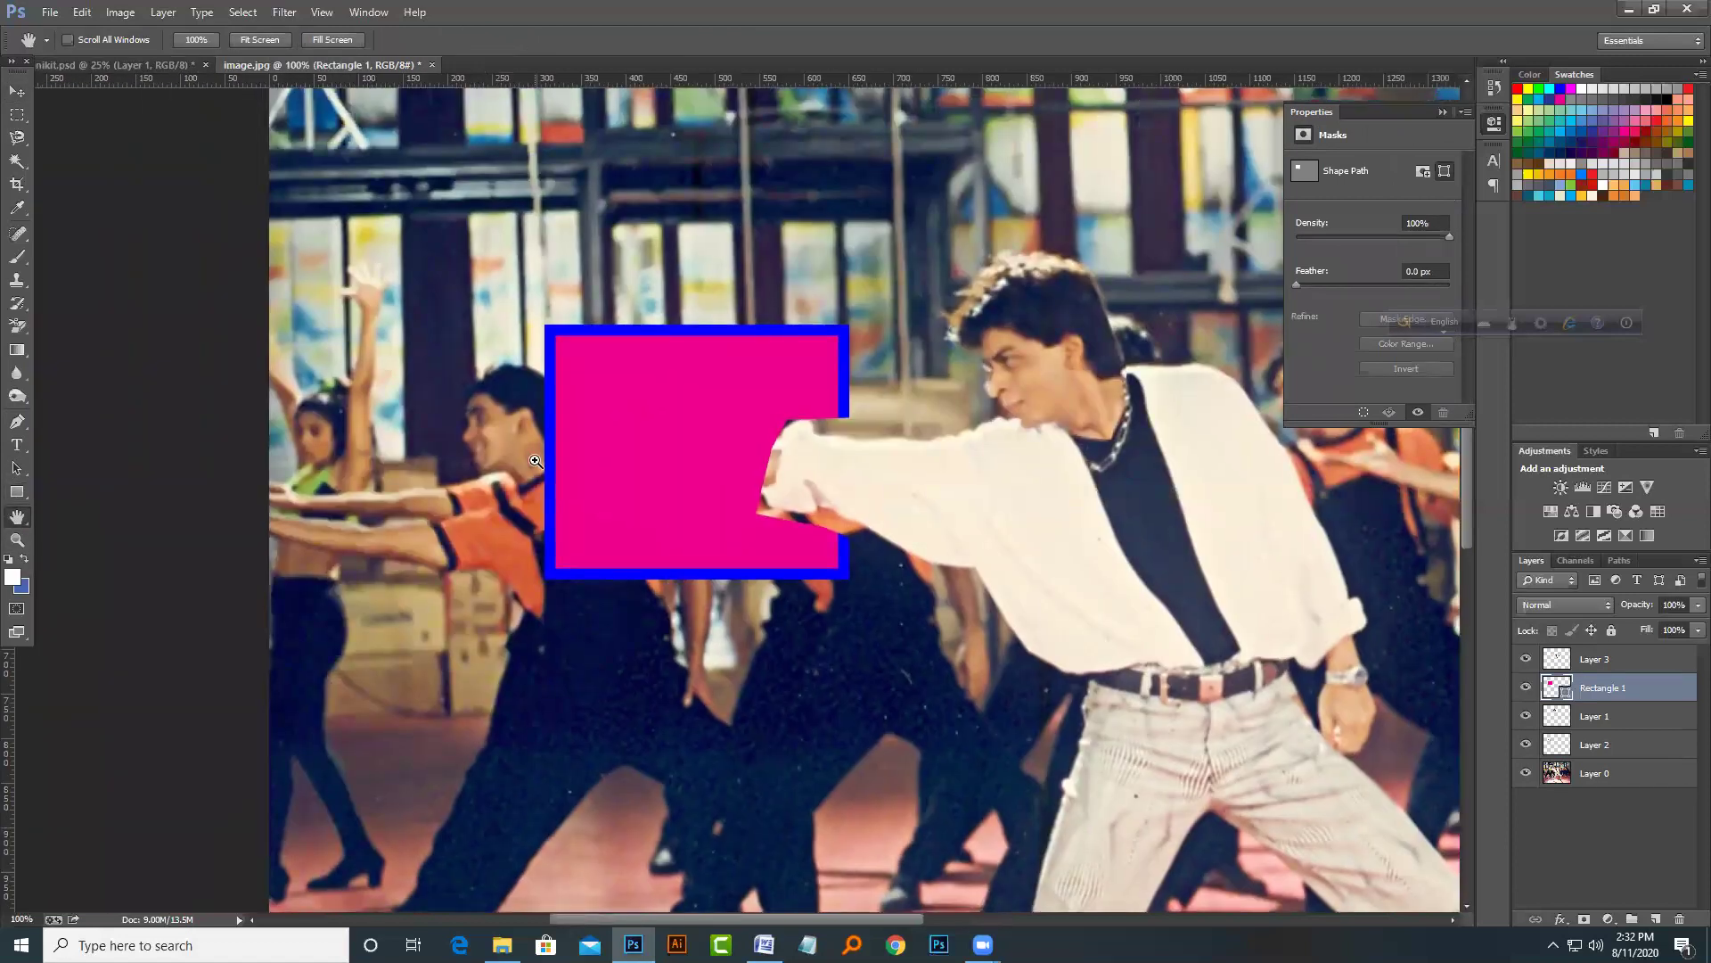
key("ctrl+minus")
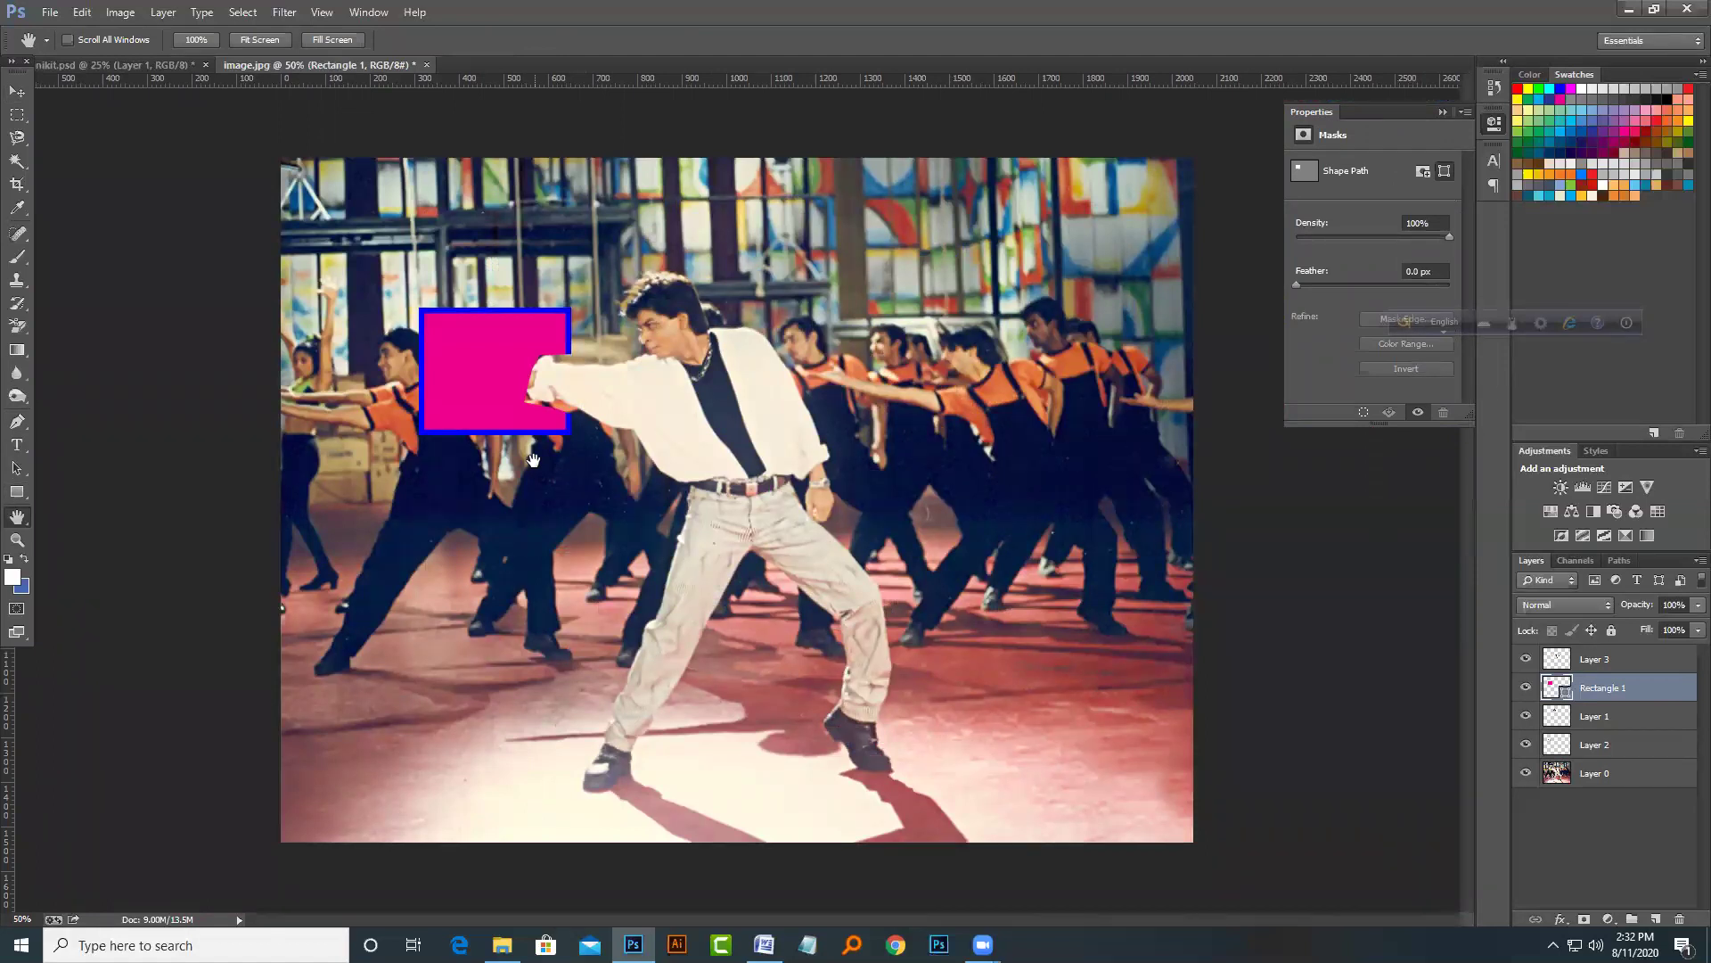
Step: Drag a few test rectangular marquee selections over the dancers, then clear them
left_click(26, 117)
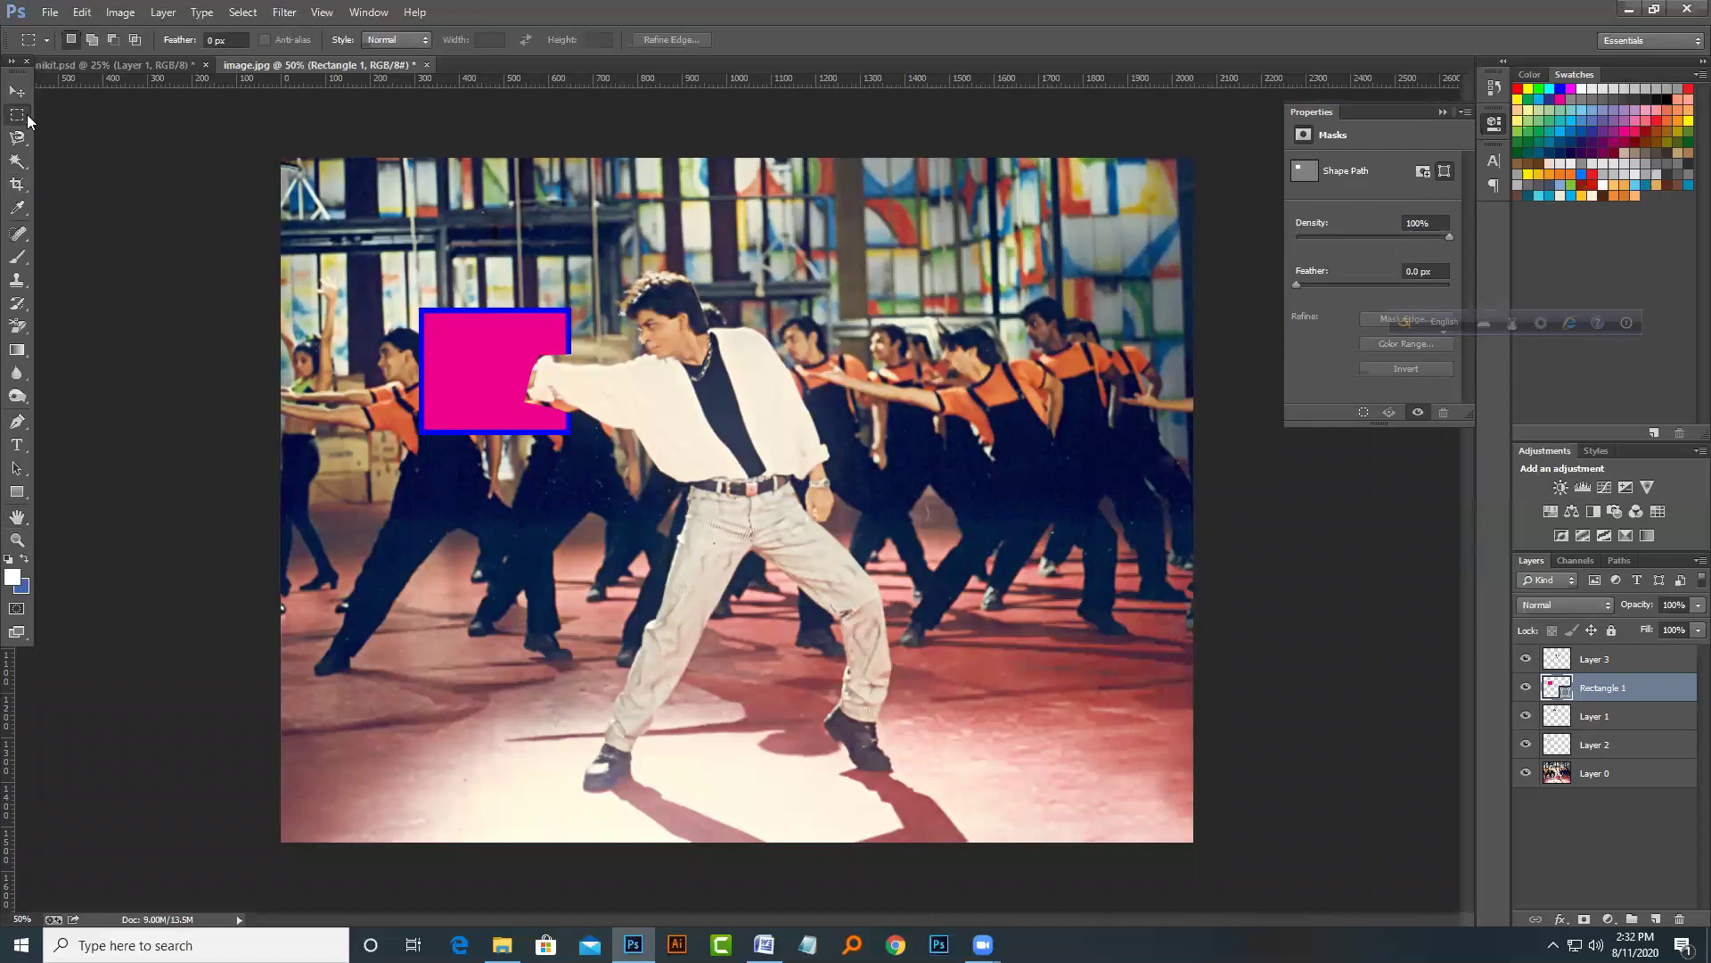
left_click_drag(730, 283, 950, 419)
left_click_drag(770, 398, 785, 401)
left_click_drag(912, 465, 1001, 491)
left_click(992, 589)
left_click(50, 12)
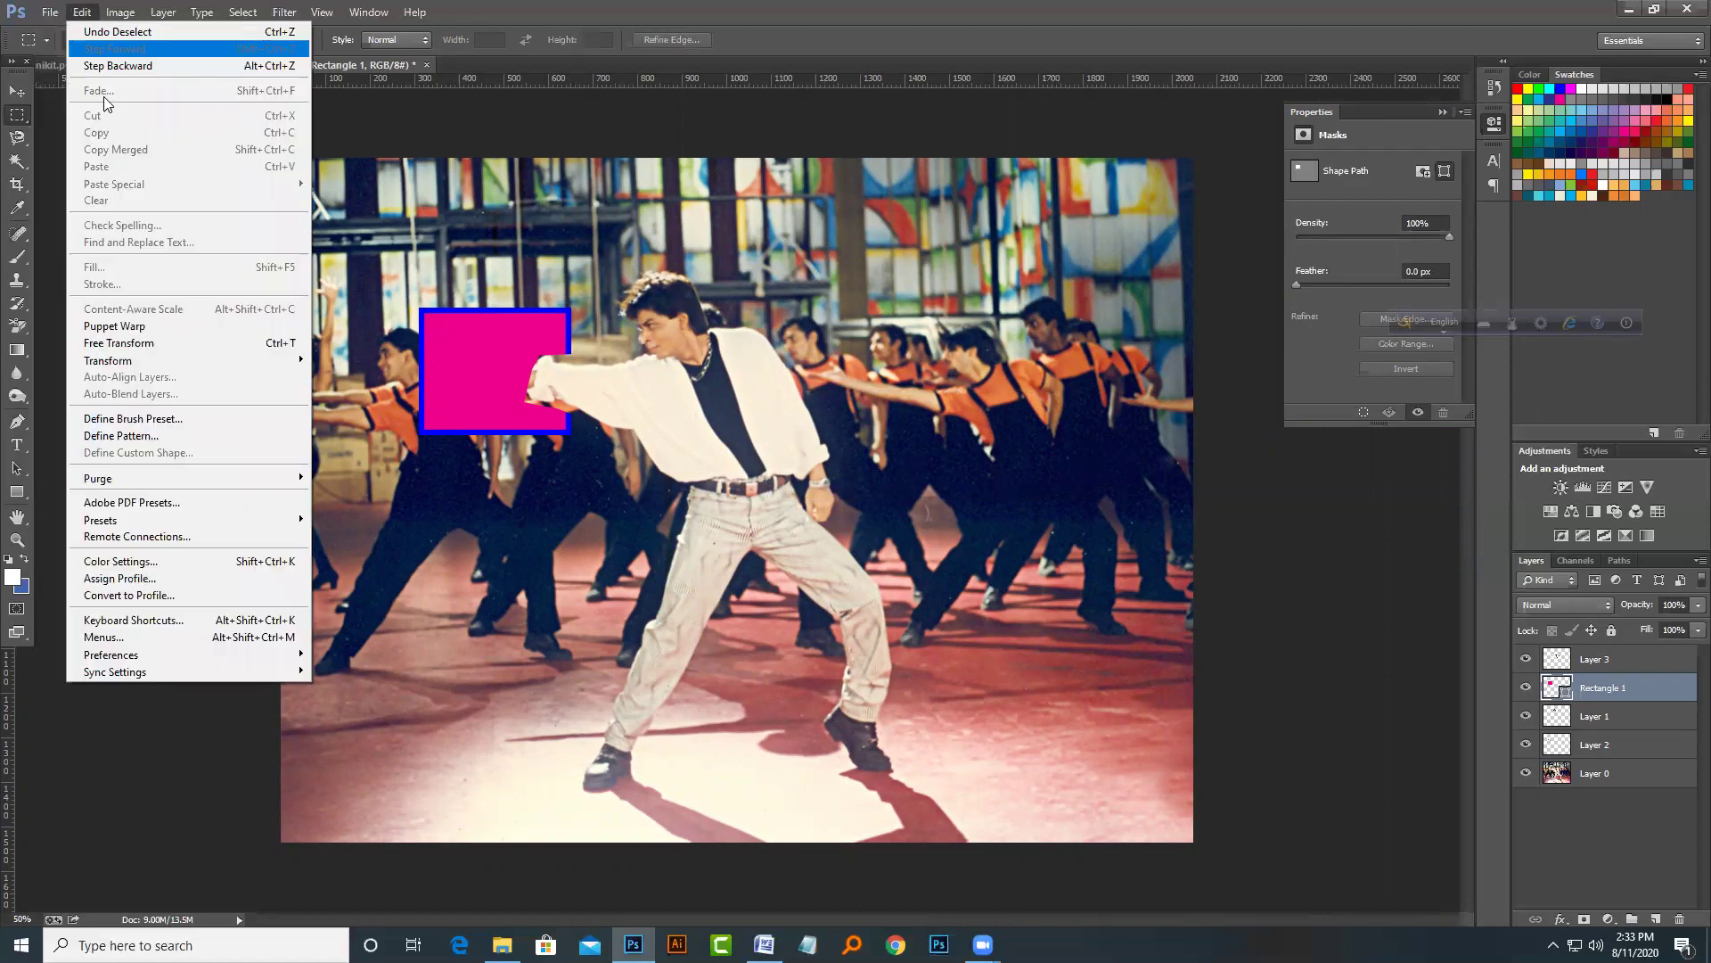
mouse_move(111, 654)
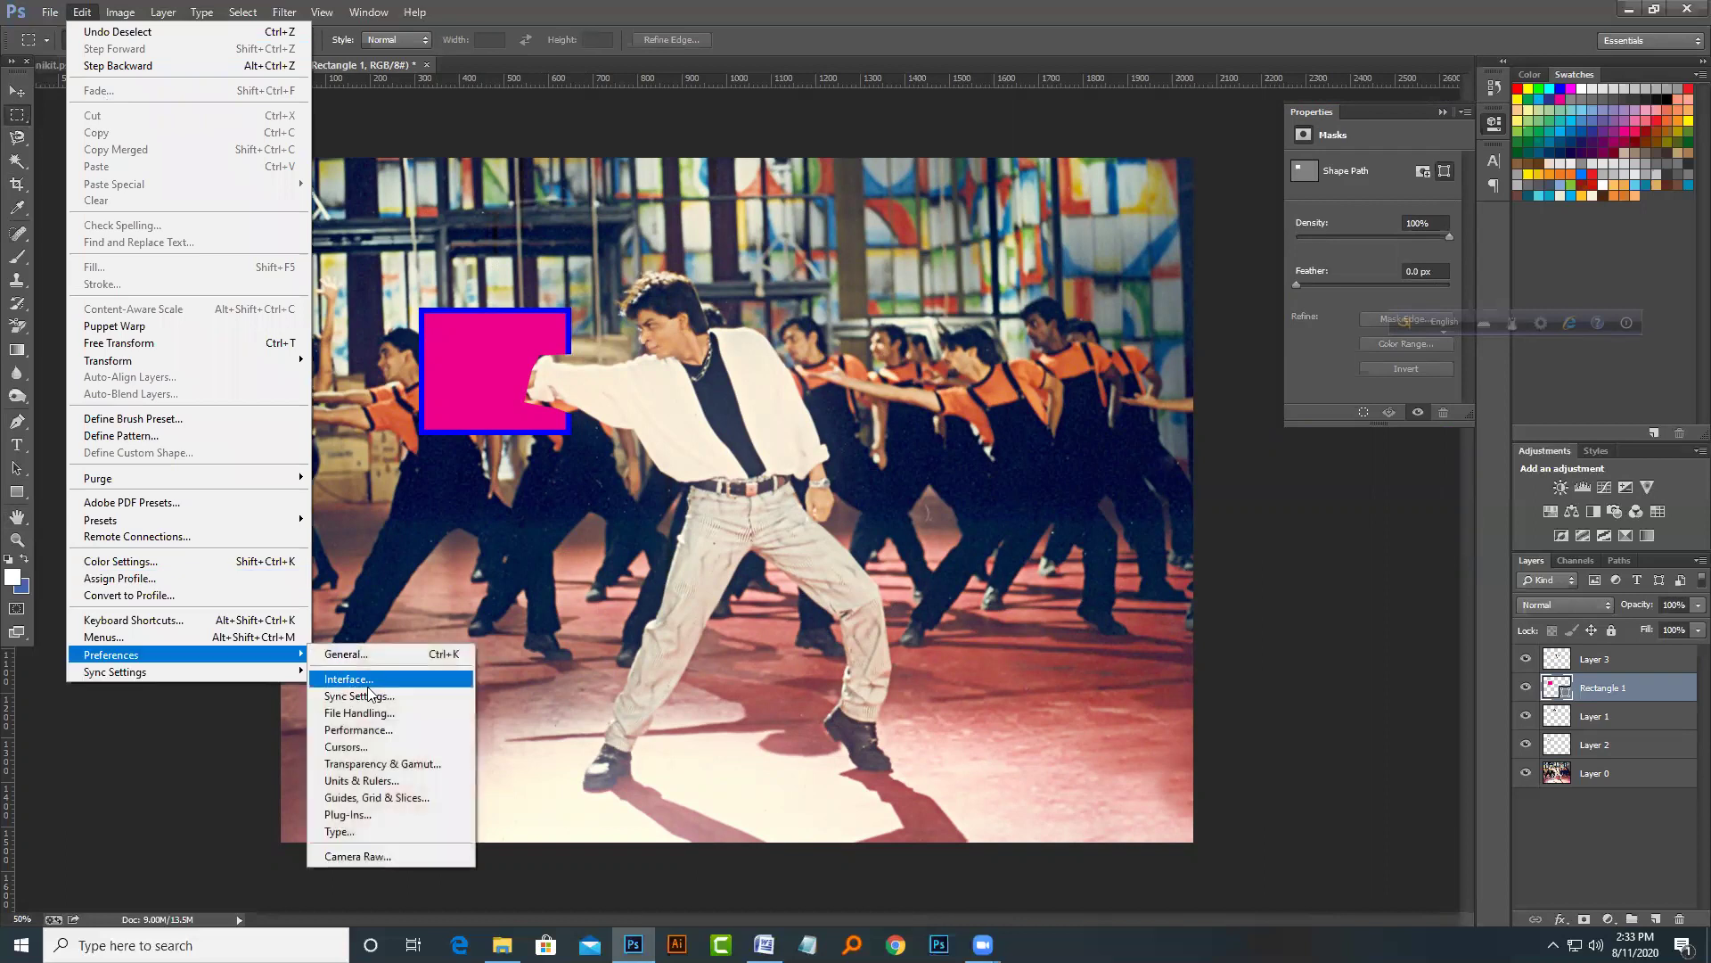
Step: Set Units & Rulers preferences to Inches for rulers and Points for type
left_click(446, 780)
left_click(738, 170)
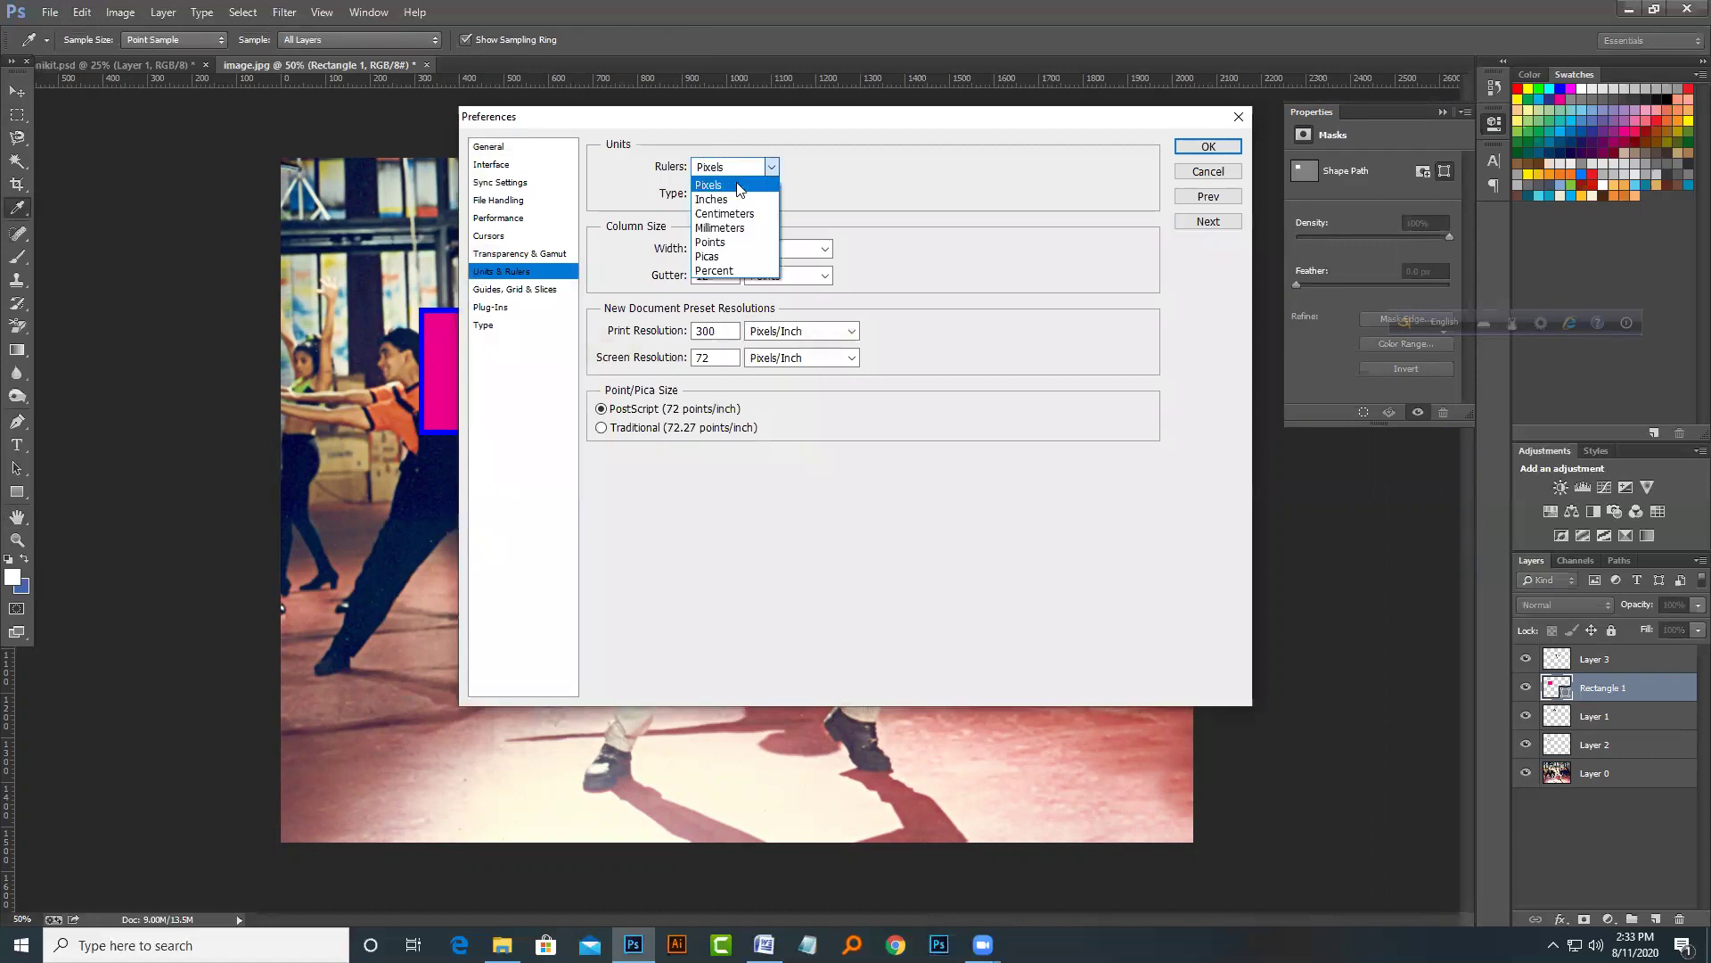
left_click(738, 199)
left_click(750, 195)
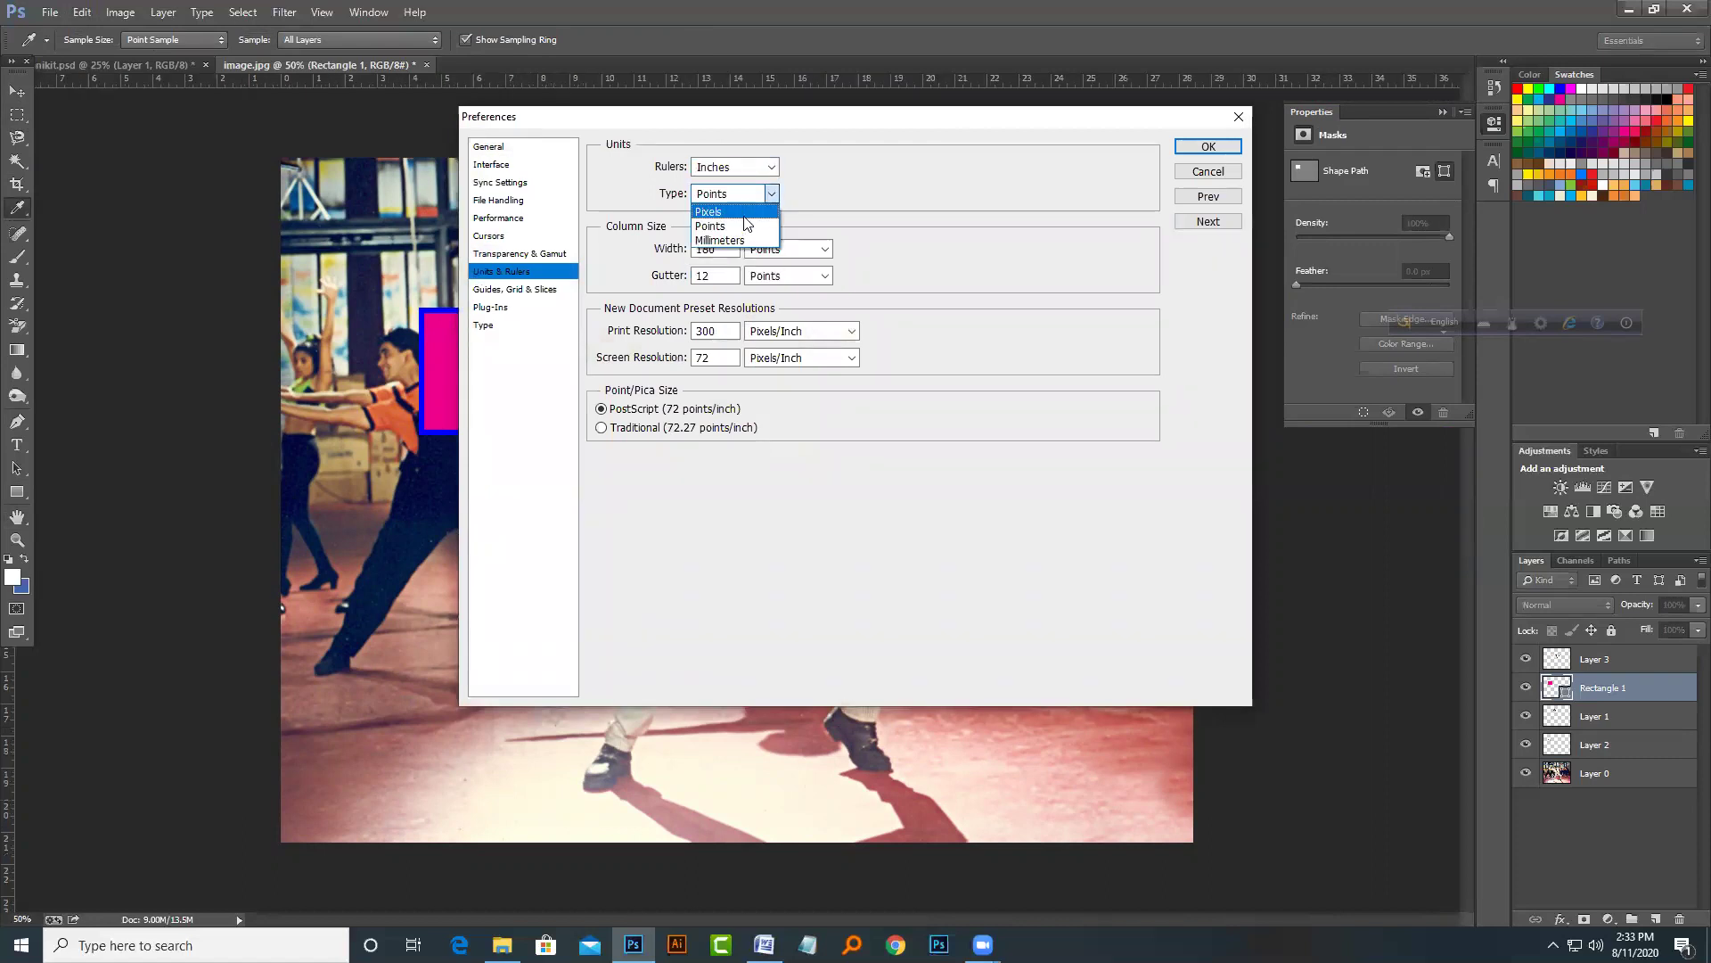
left_click(747, 230)
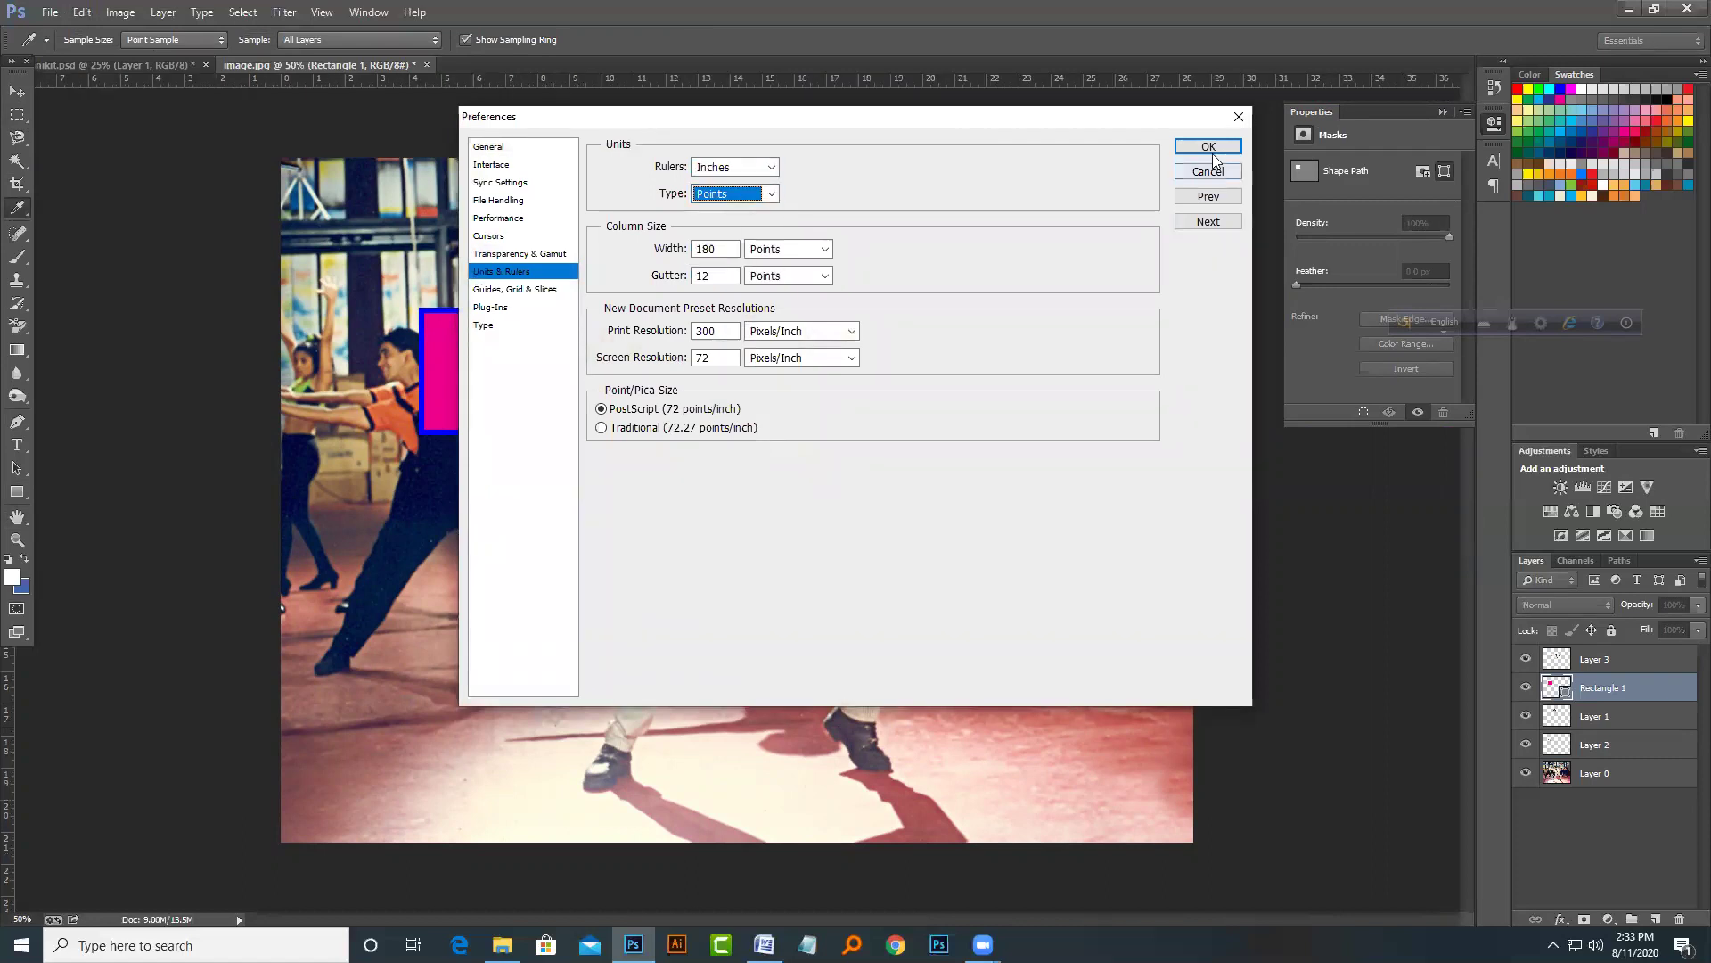
left_click(1211, 175)
key("m")
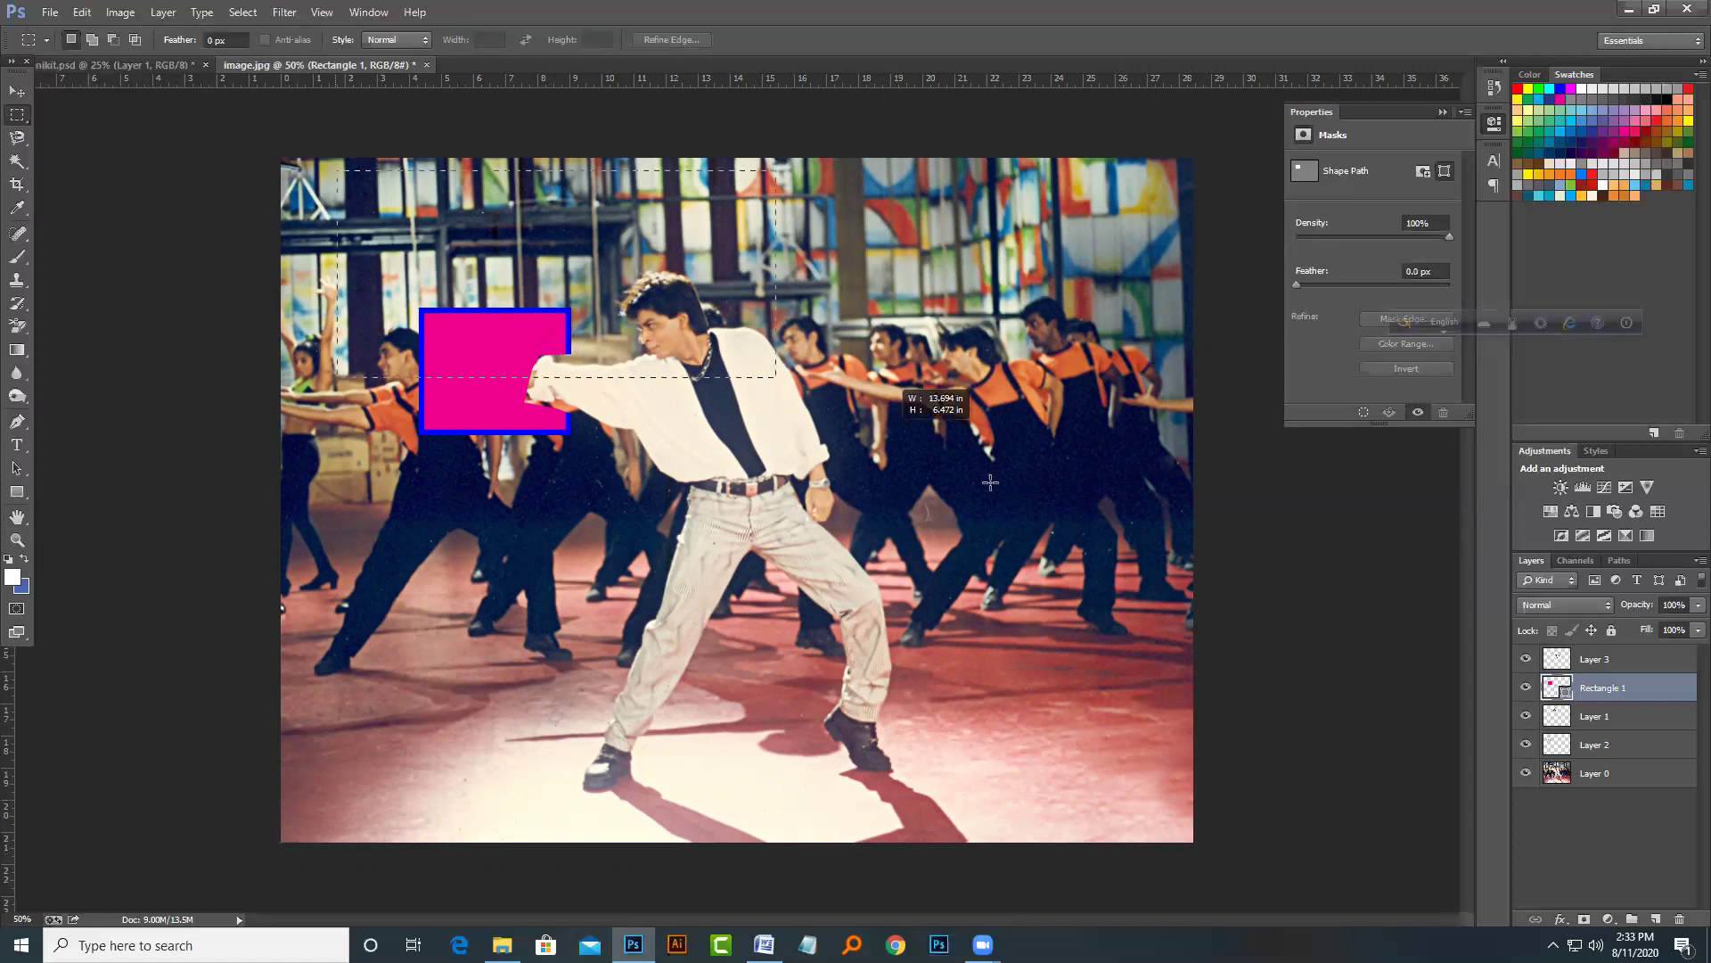
Step: Set ruler and type units back to Pixels, then drag and clear a test marquee
left_click(82, 11)
mouse_move(112, 654)
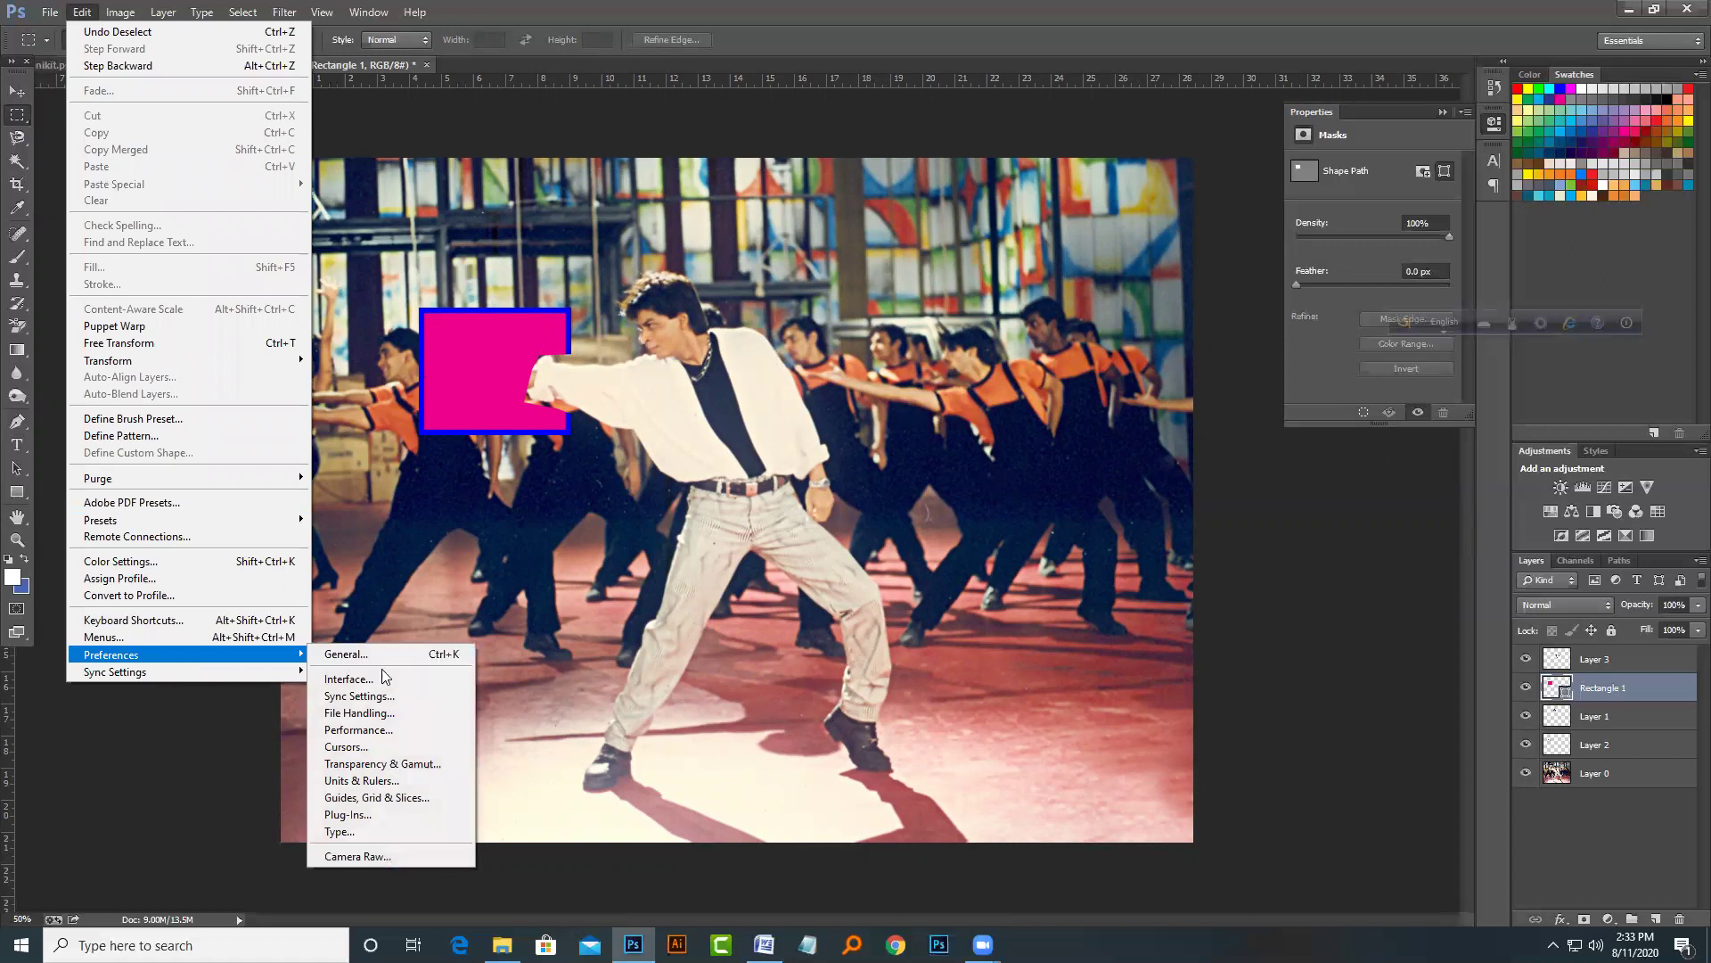
left_click(395, 781)
left_click(727, 168)
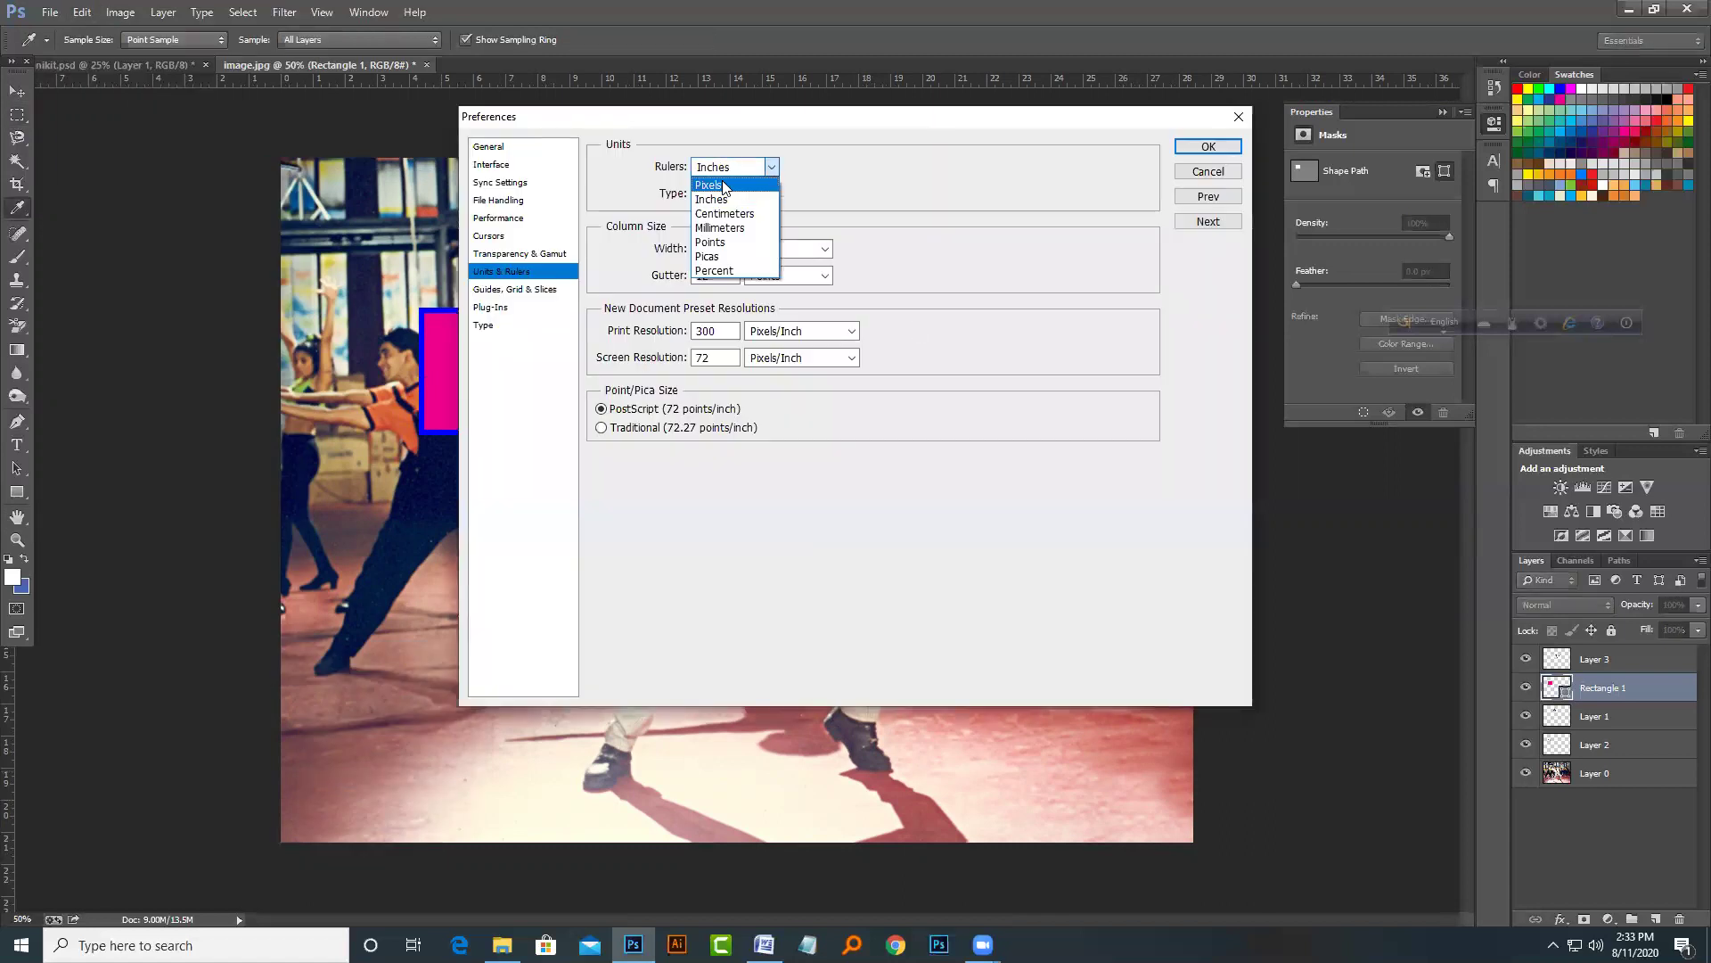
left_click(731, 193)
left_click(1209, 146)
key("m")
left_click_drag(551, 294, 988, 524)
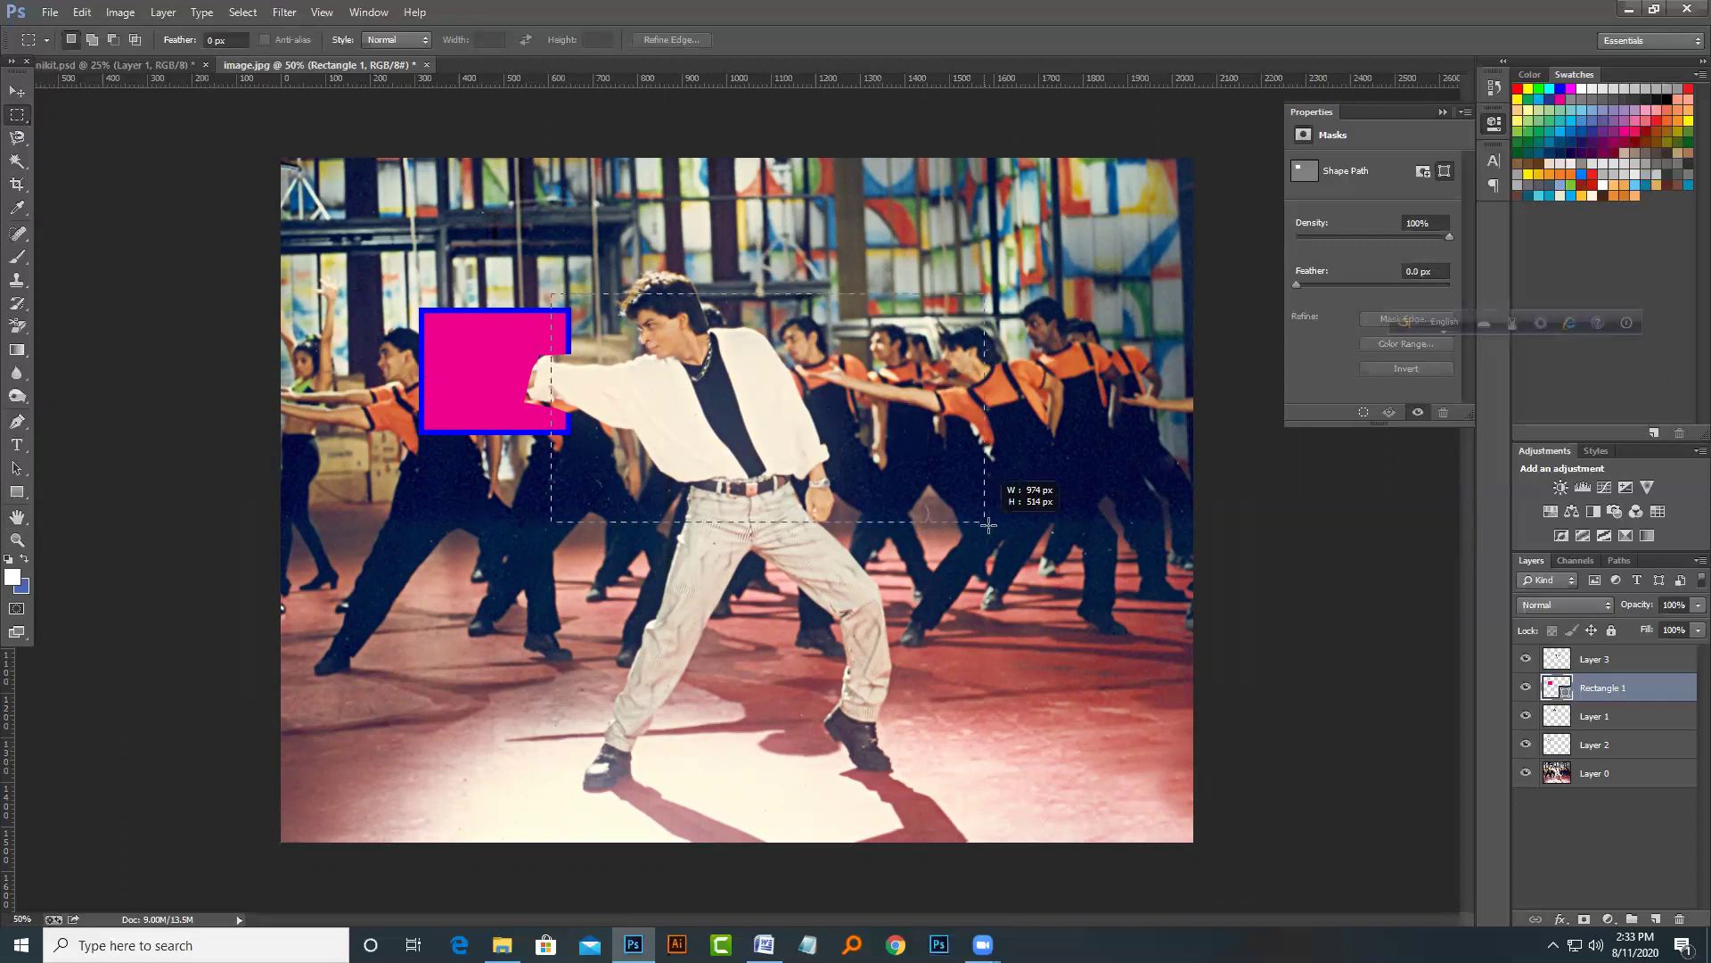
left_click(999, 548)
Step: Close image.jpg without saving, then draw a rectangle across the blank page and undo it
left_click(427, 65)
left_click(843, 361)
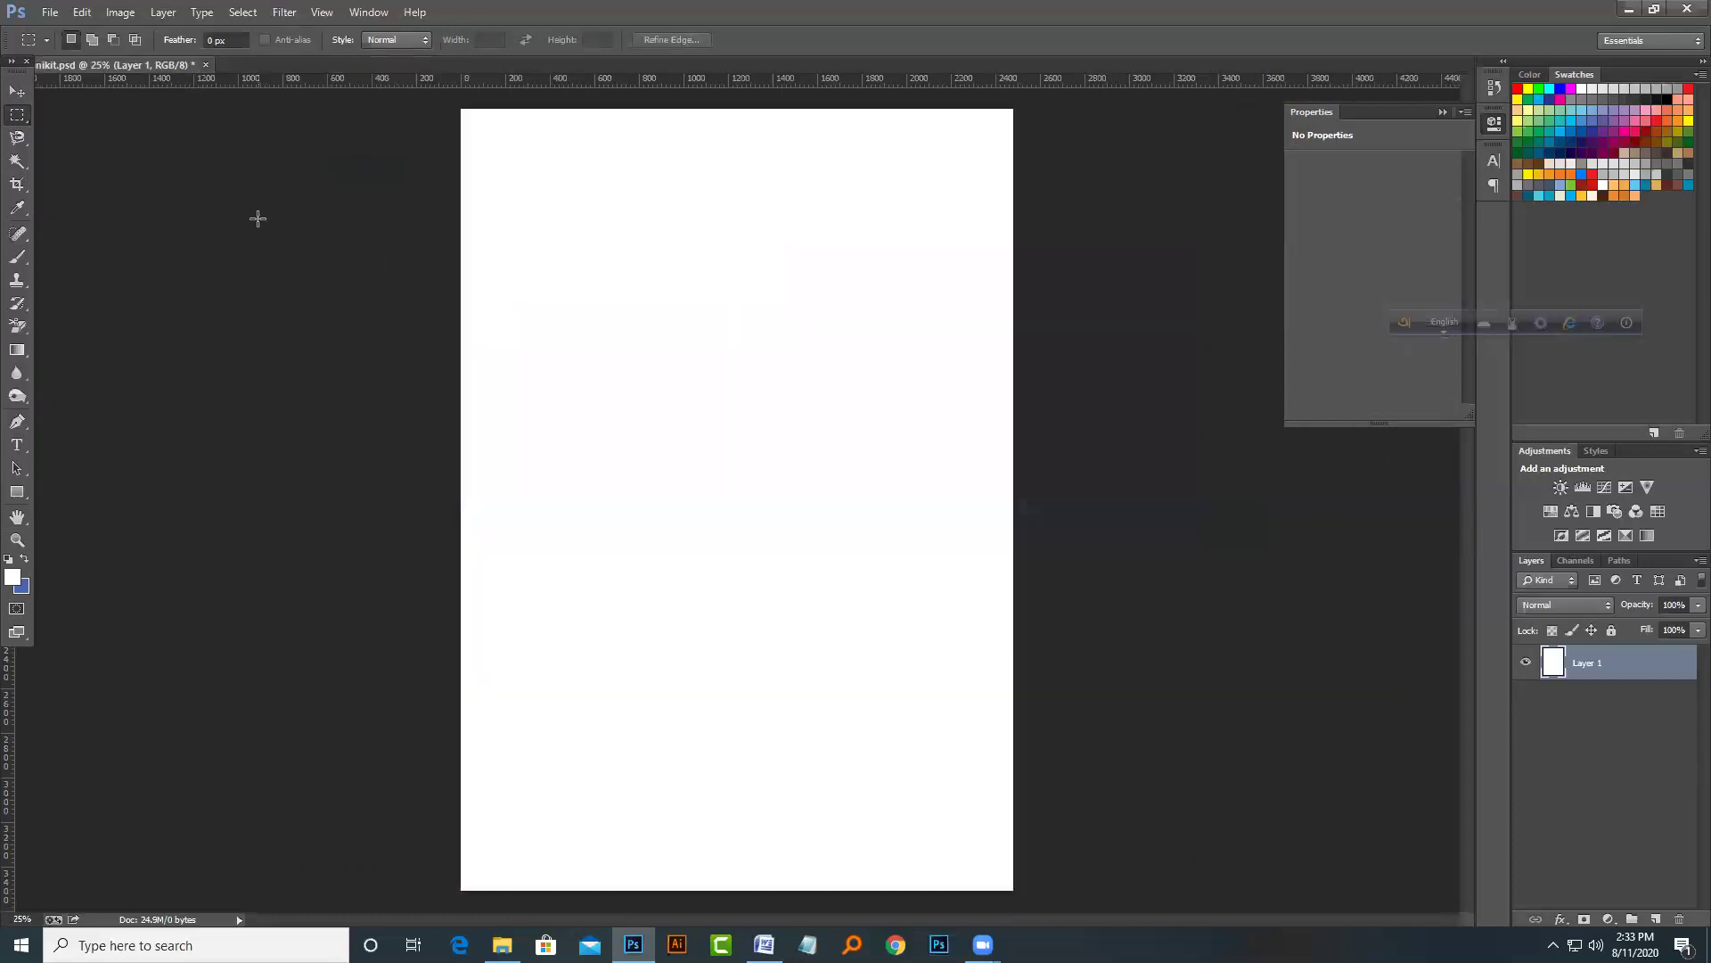
left_click(16, 491)
left_click_drag(430, 110, 1083, 233)
left_click(497, 267)
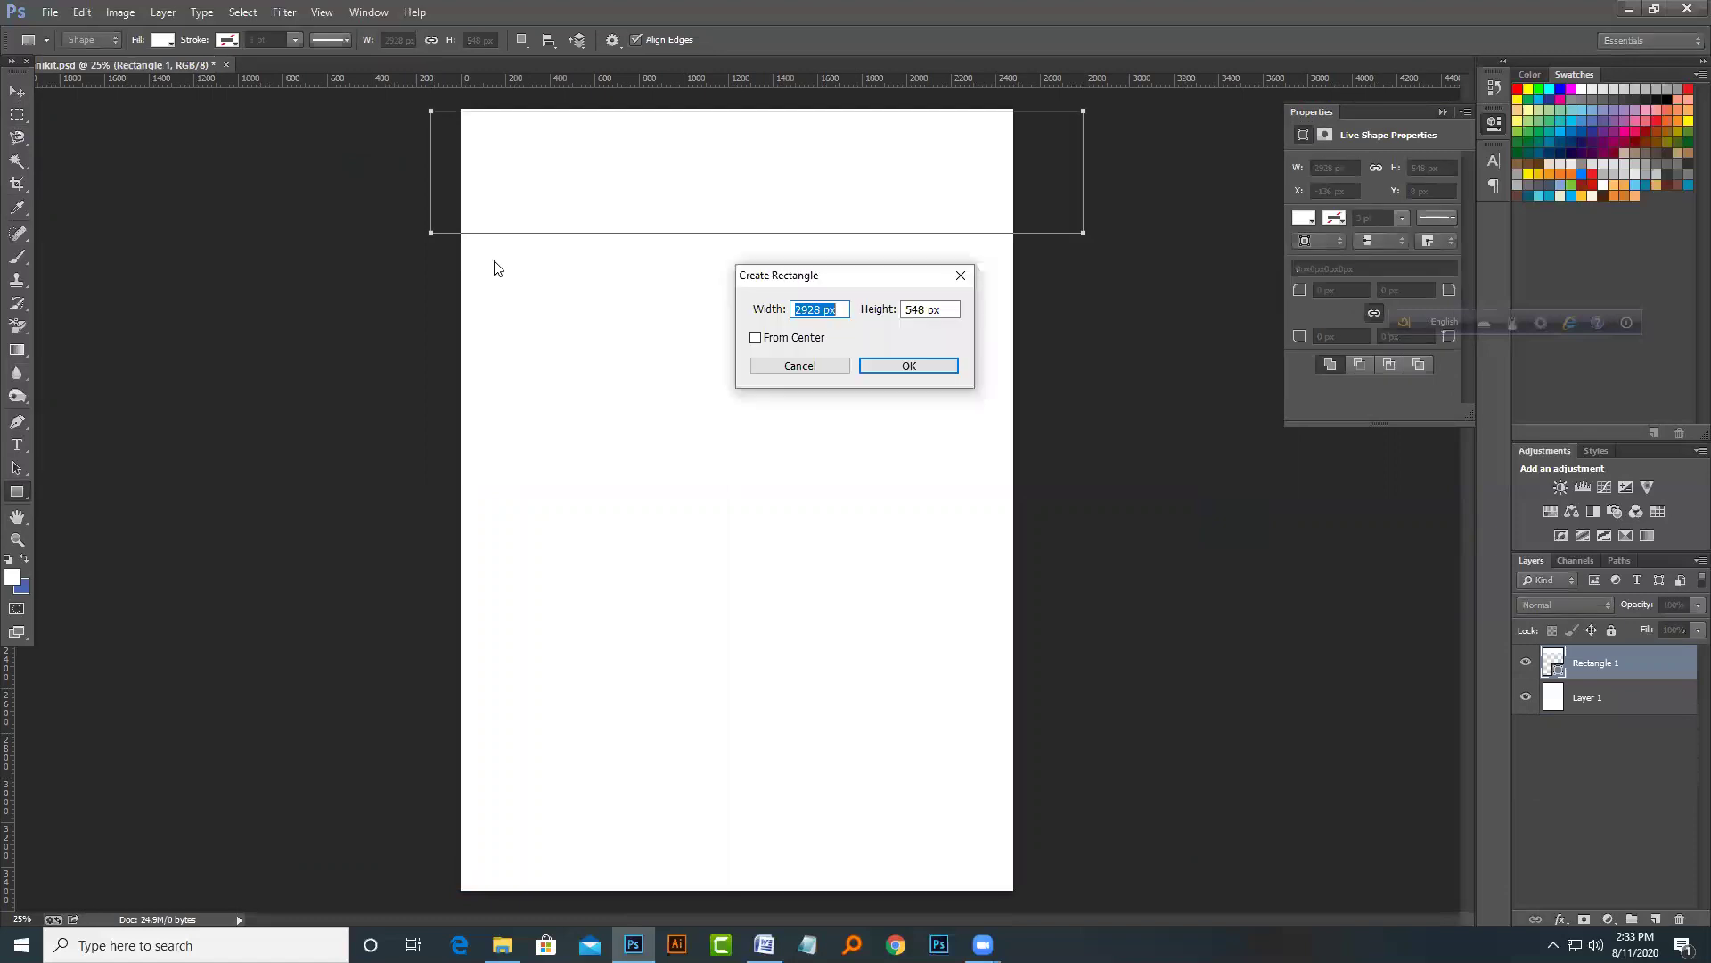
left_click(822, 366)
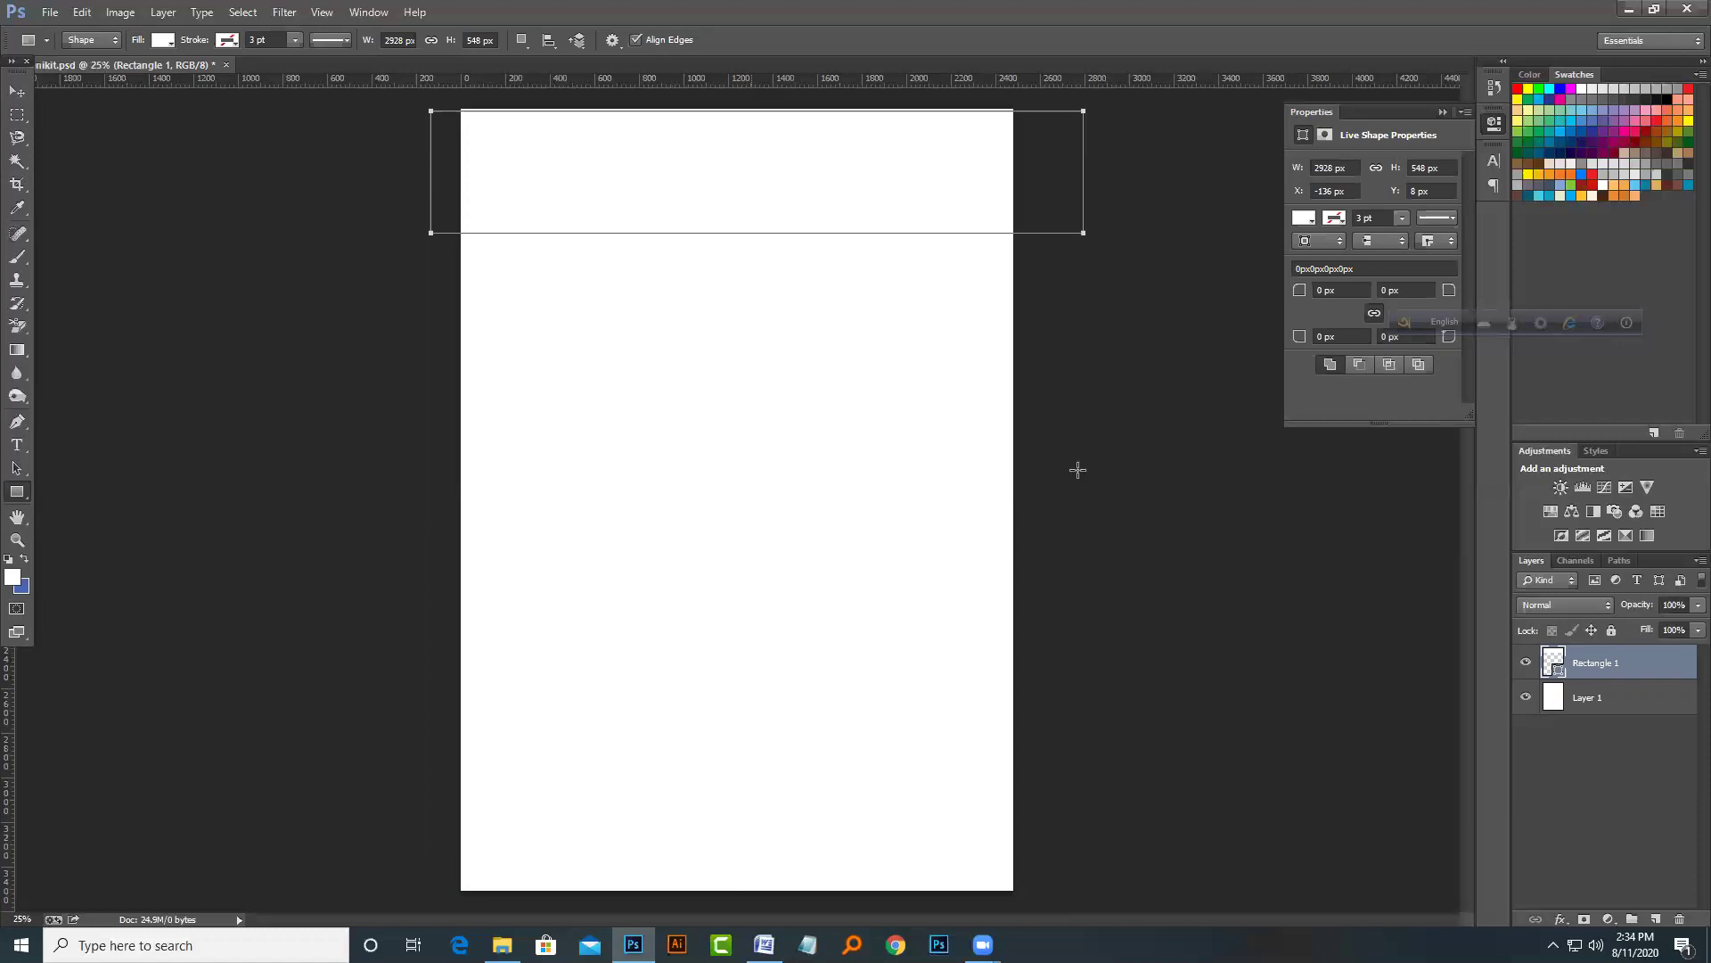
key("ctrl+z")
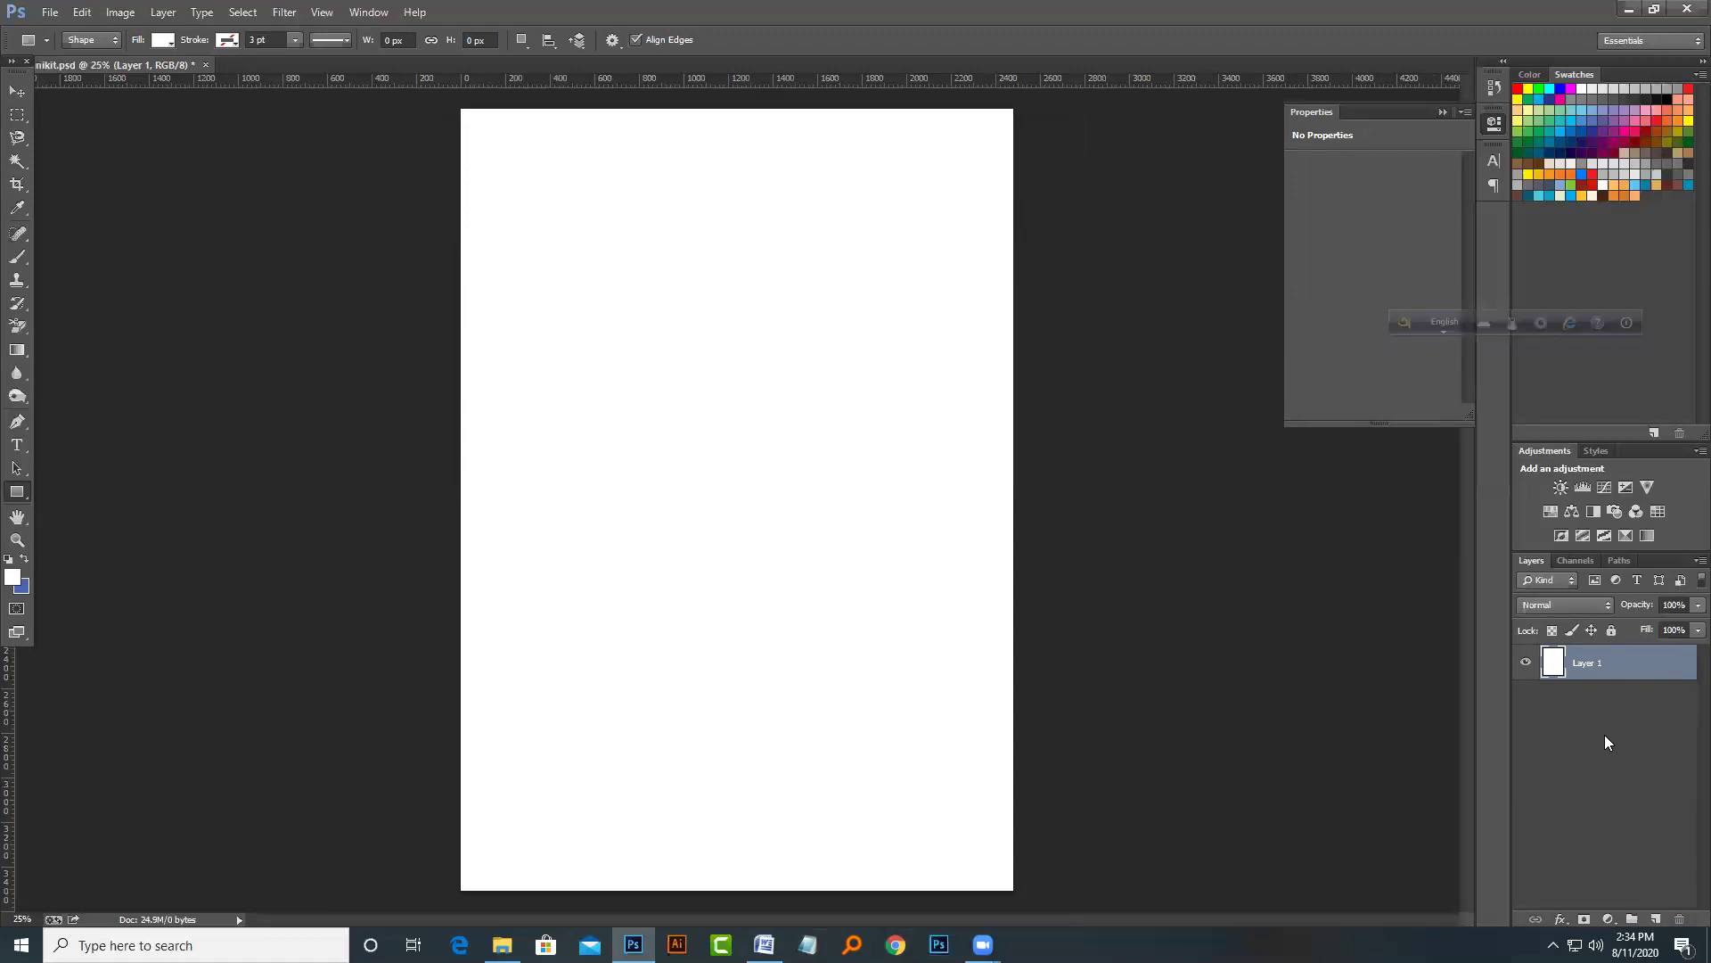
Step: Search Google for 'free psd web template' and open the OS Templates result
left_click(896, 945)
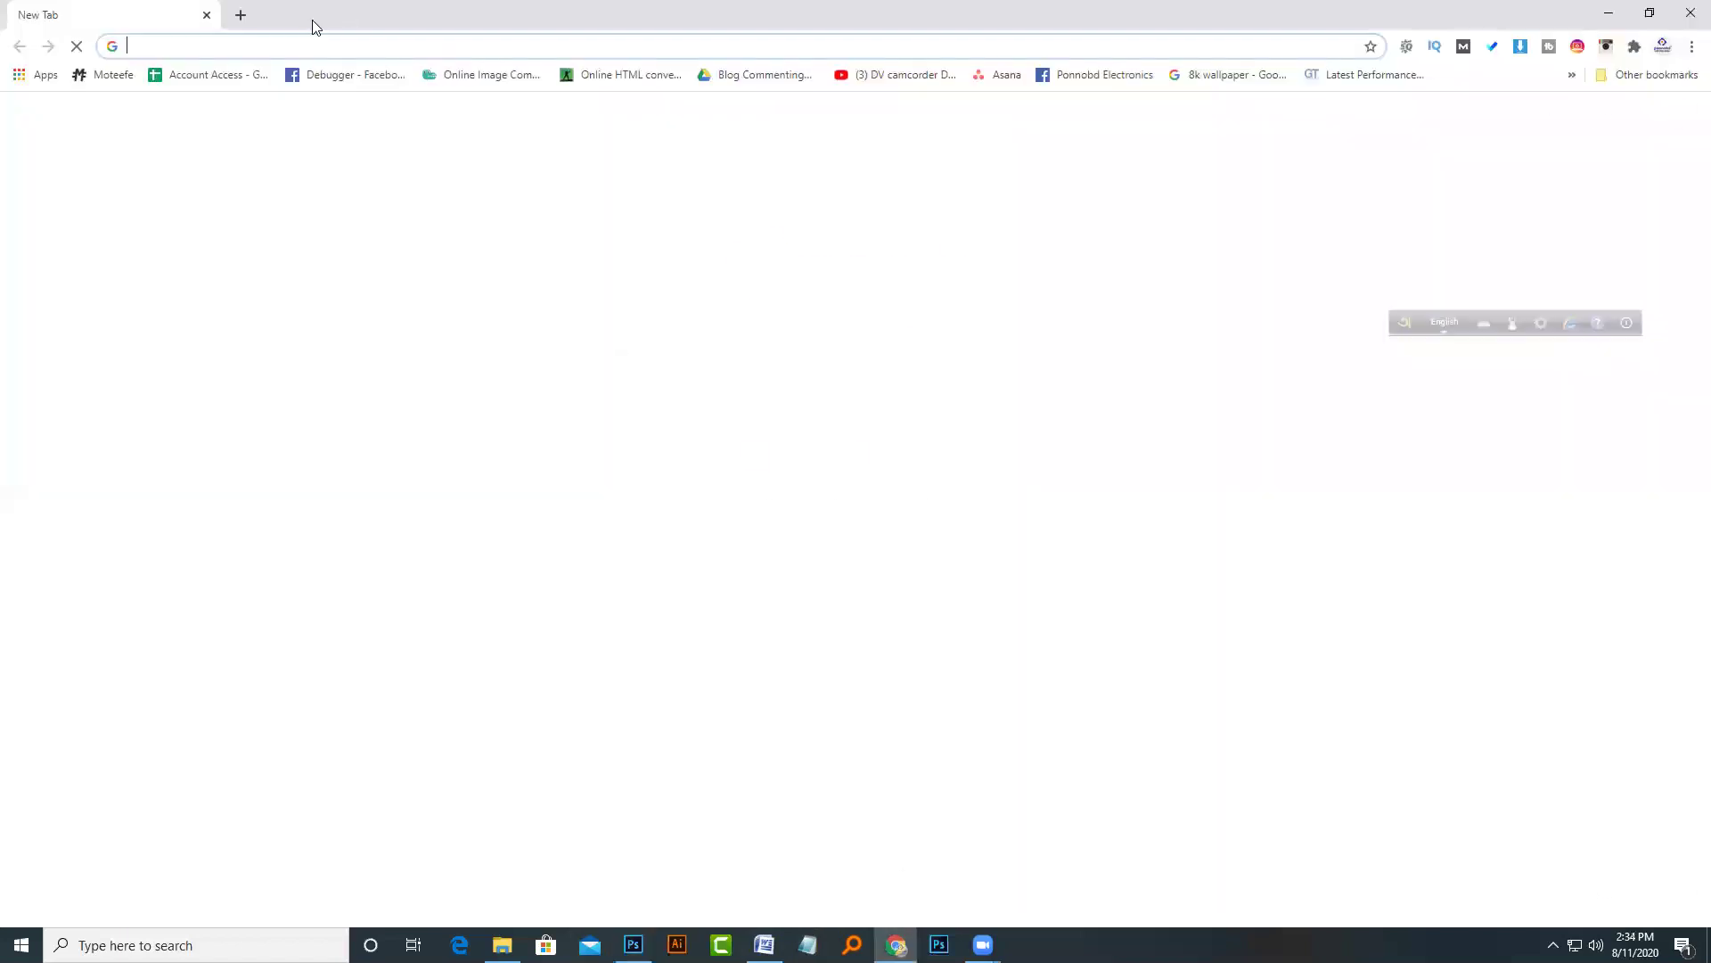
type("fr")
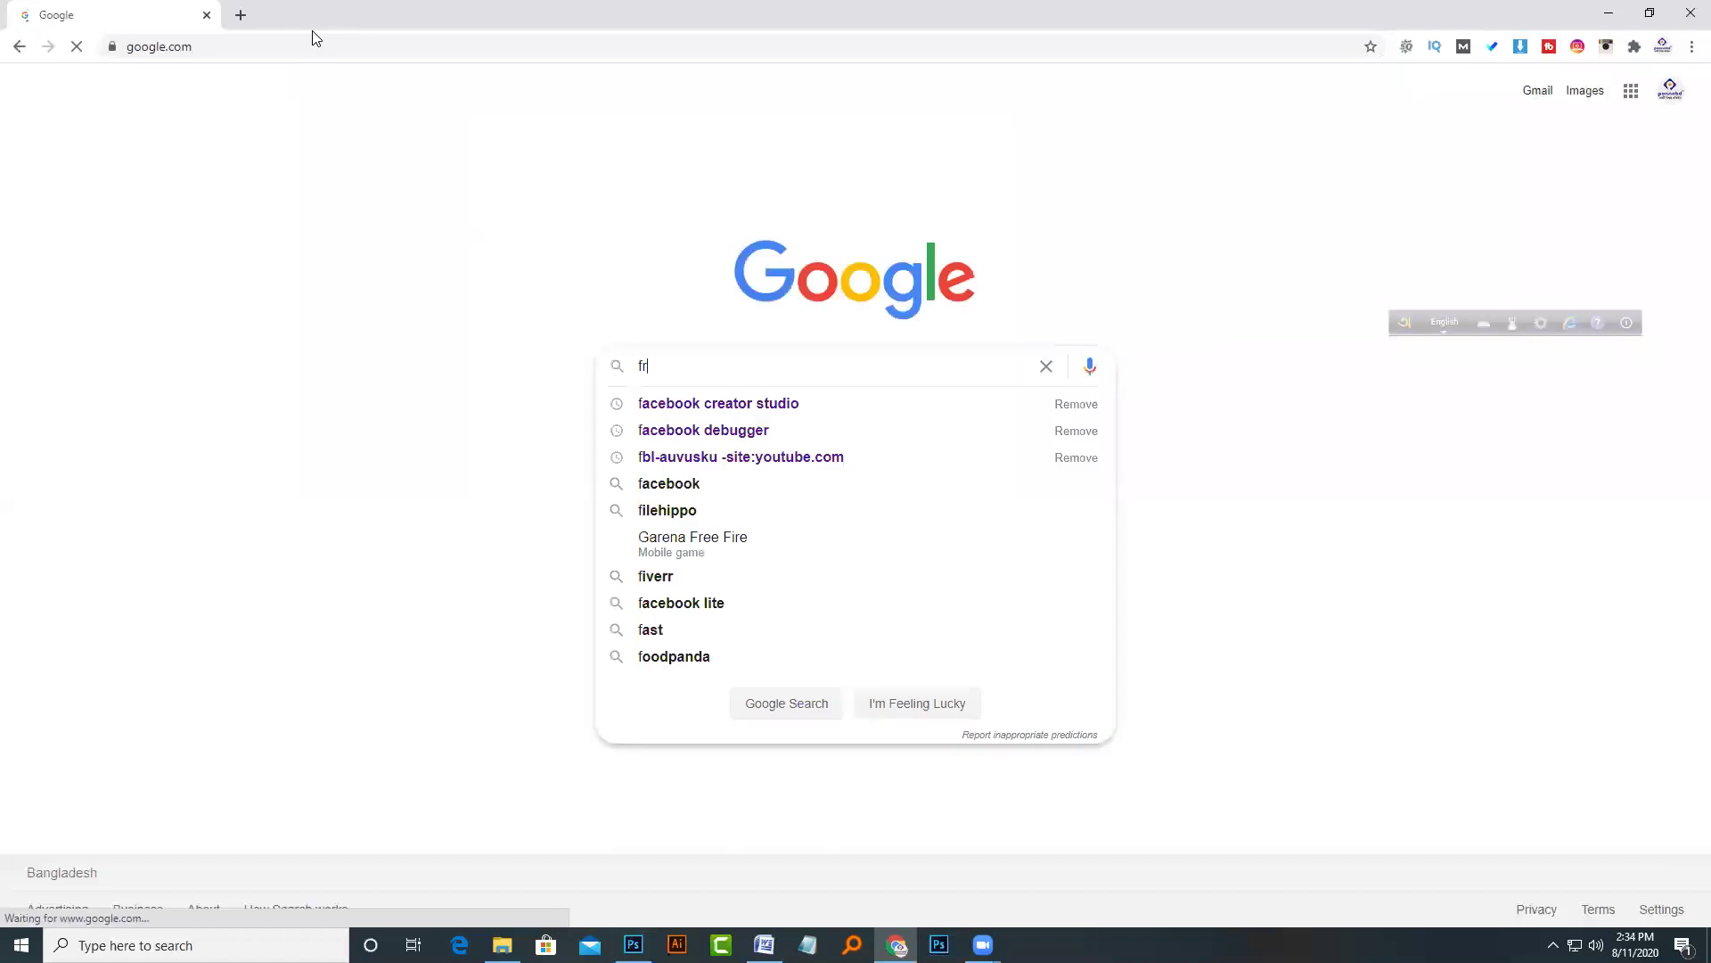
type("ee psd web tem")
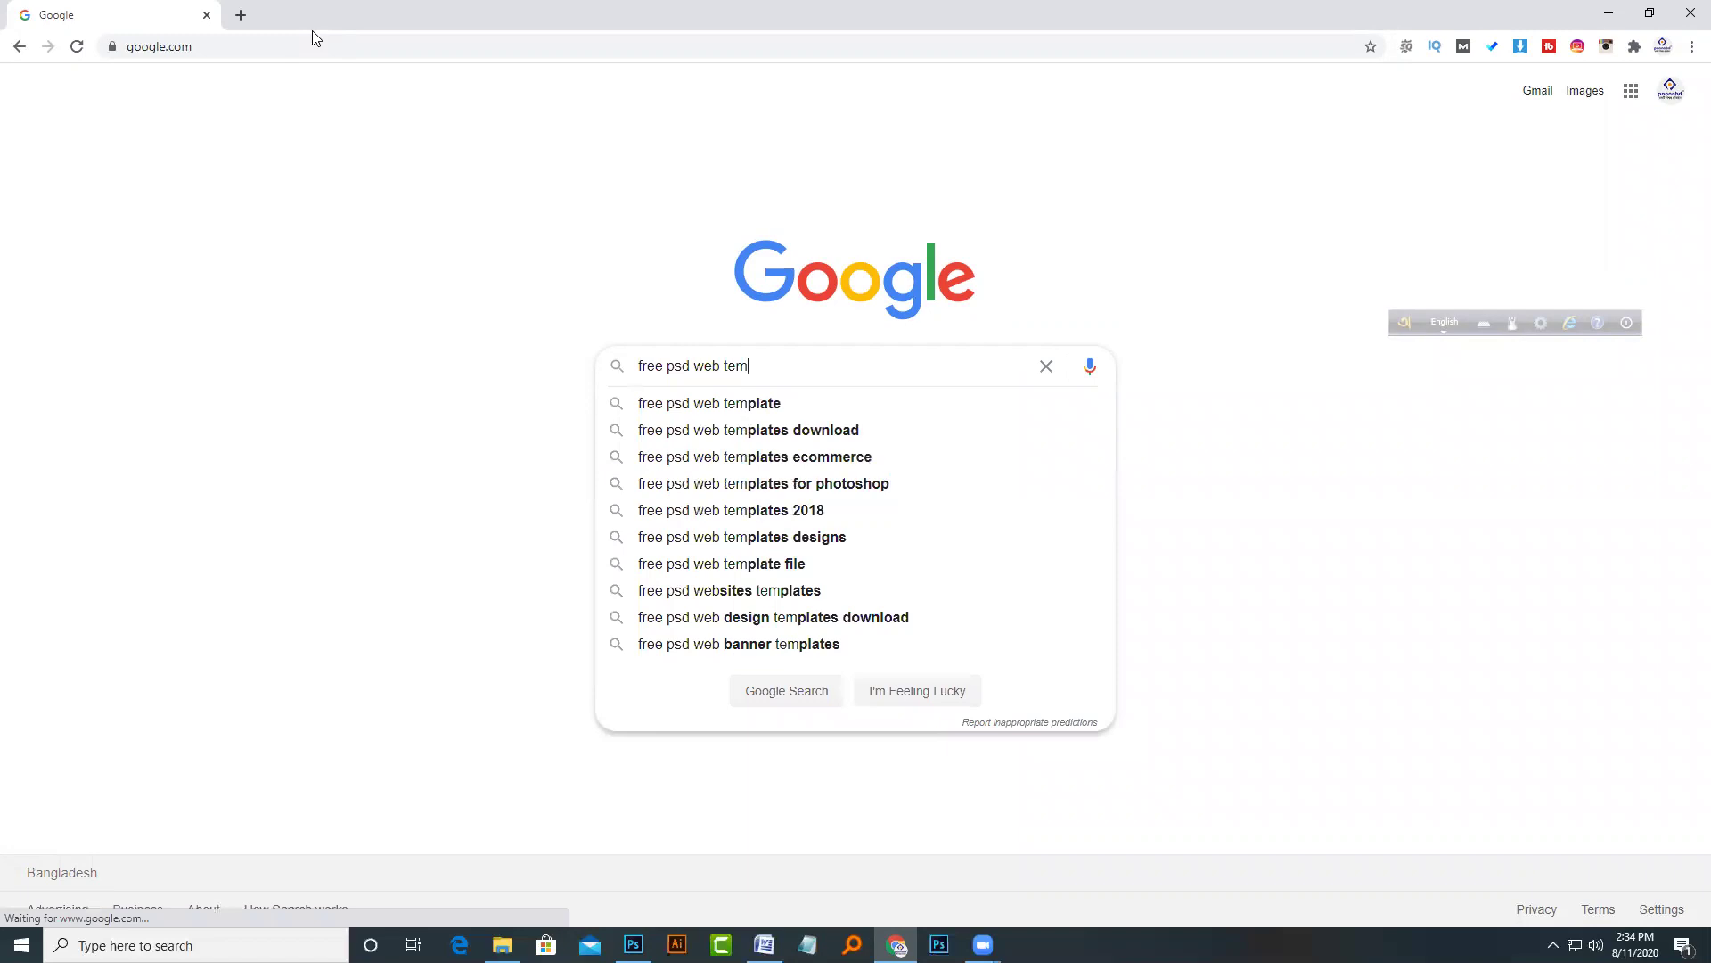
key("Down")
key("Return")
middle_click(261, 266)
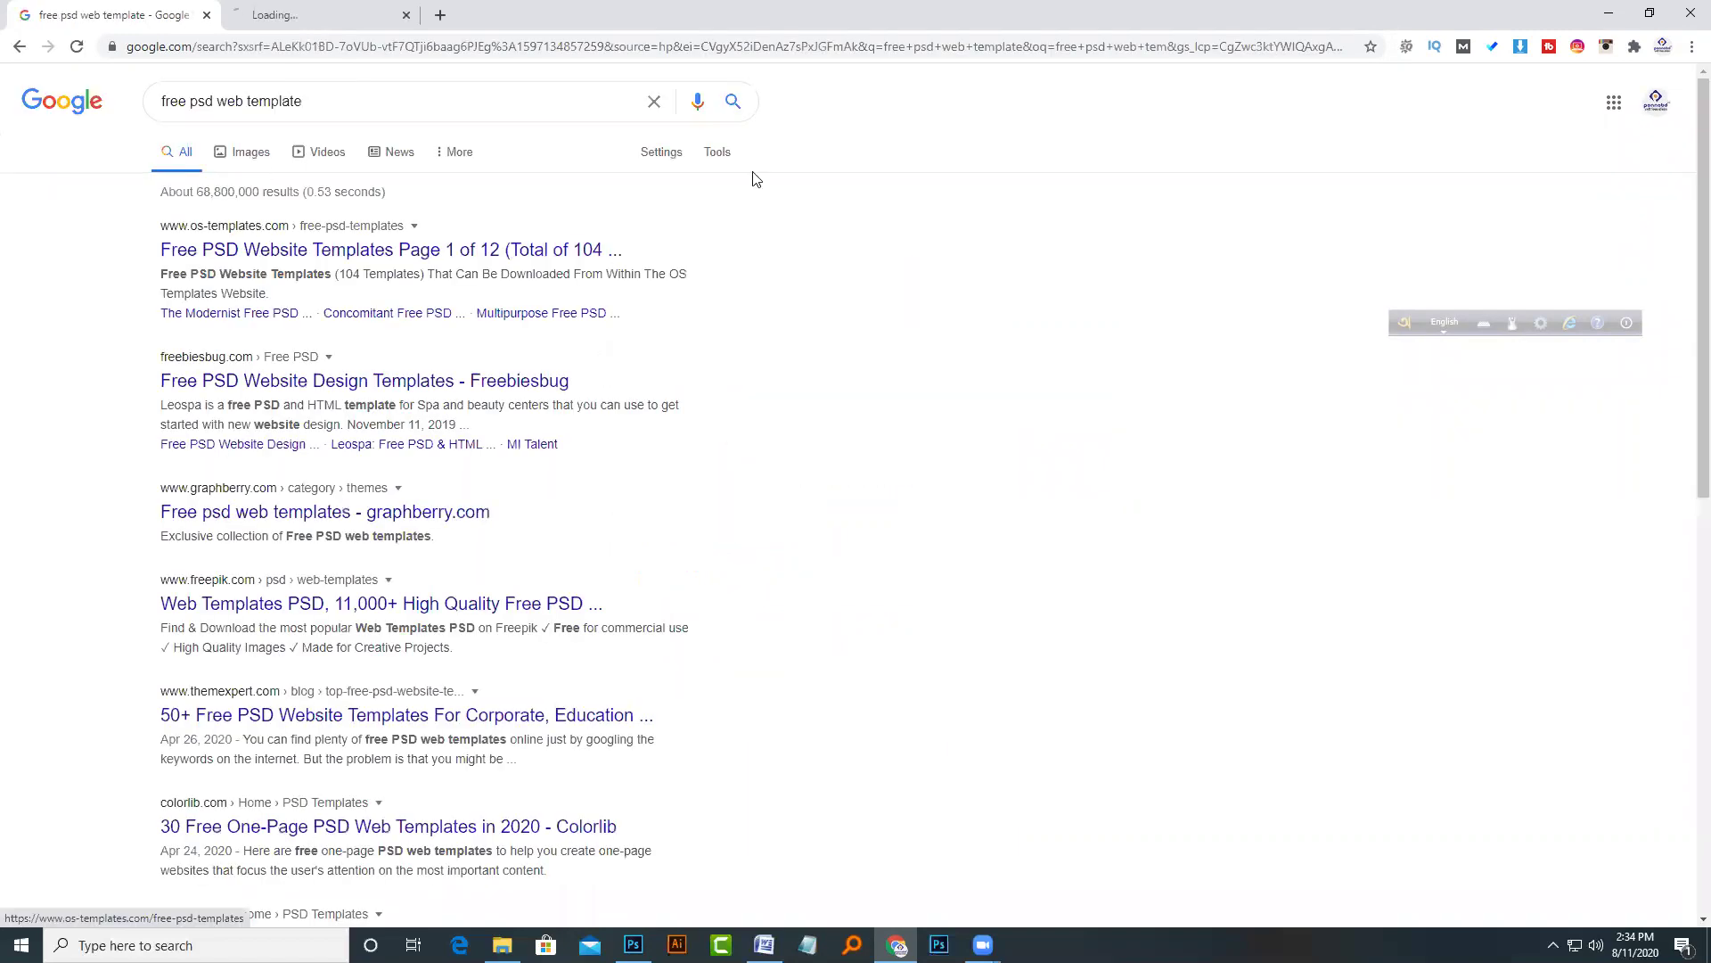
left_click(321, 14)
Step: Review the Systematic template page and download its .7z archive
scroll(825, 656, "down", 4)
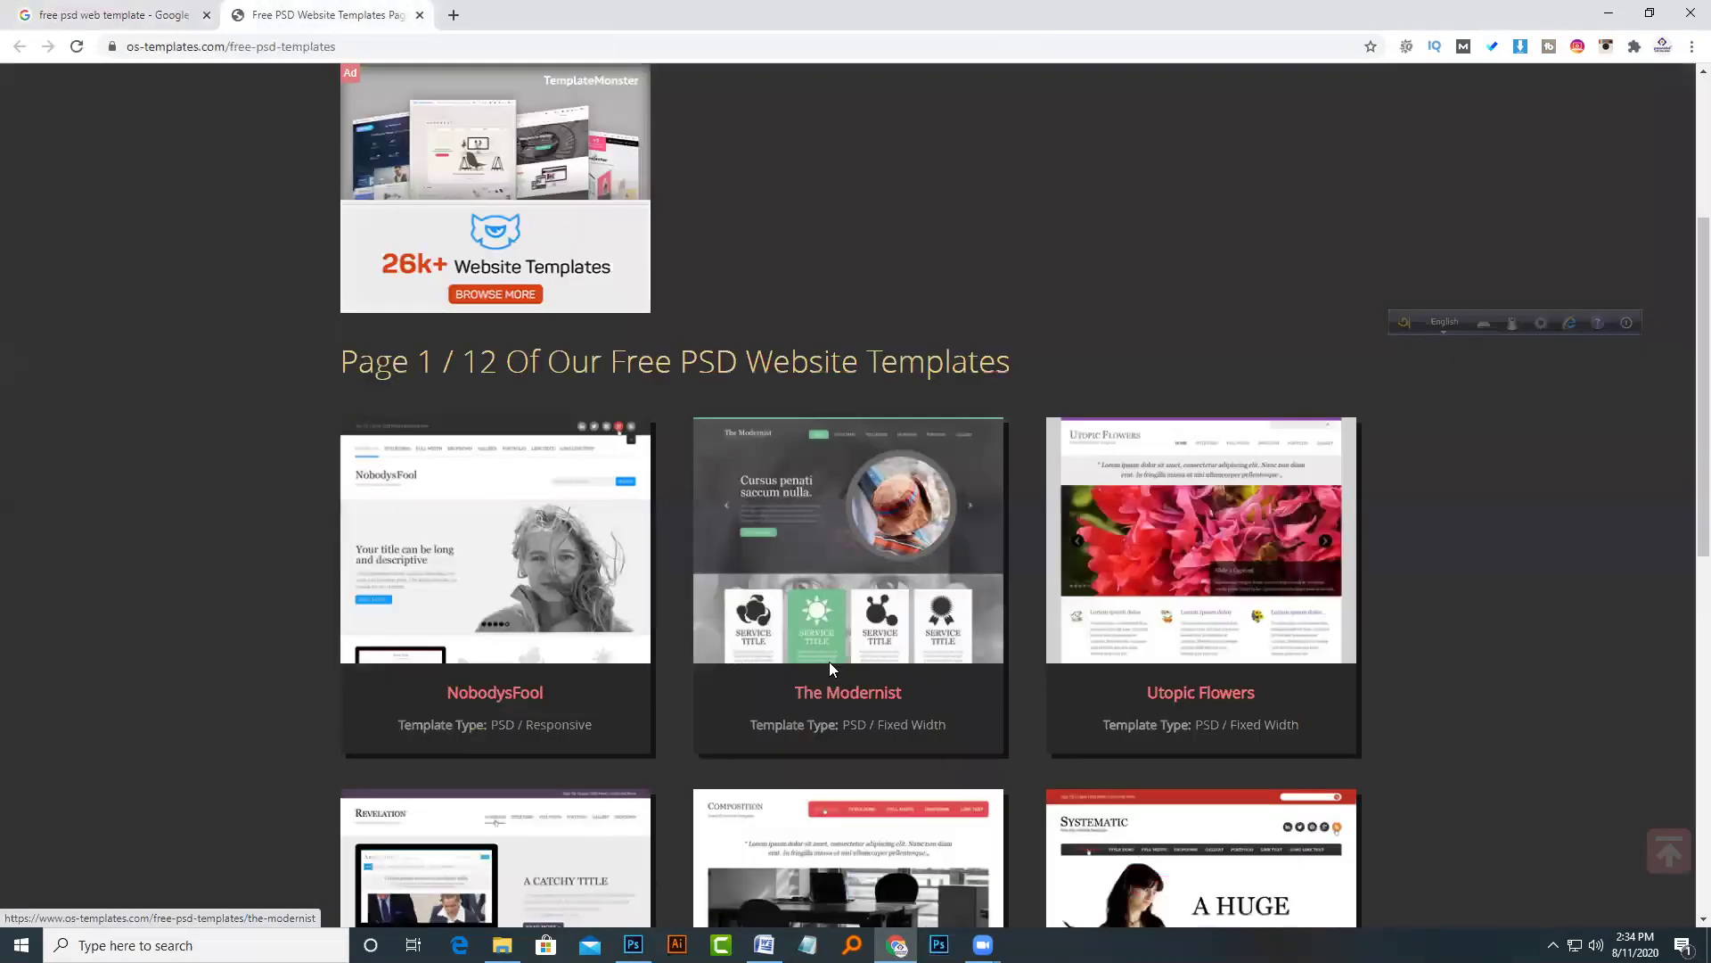
scroll(829, 661, "down", 4)
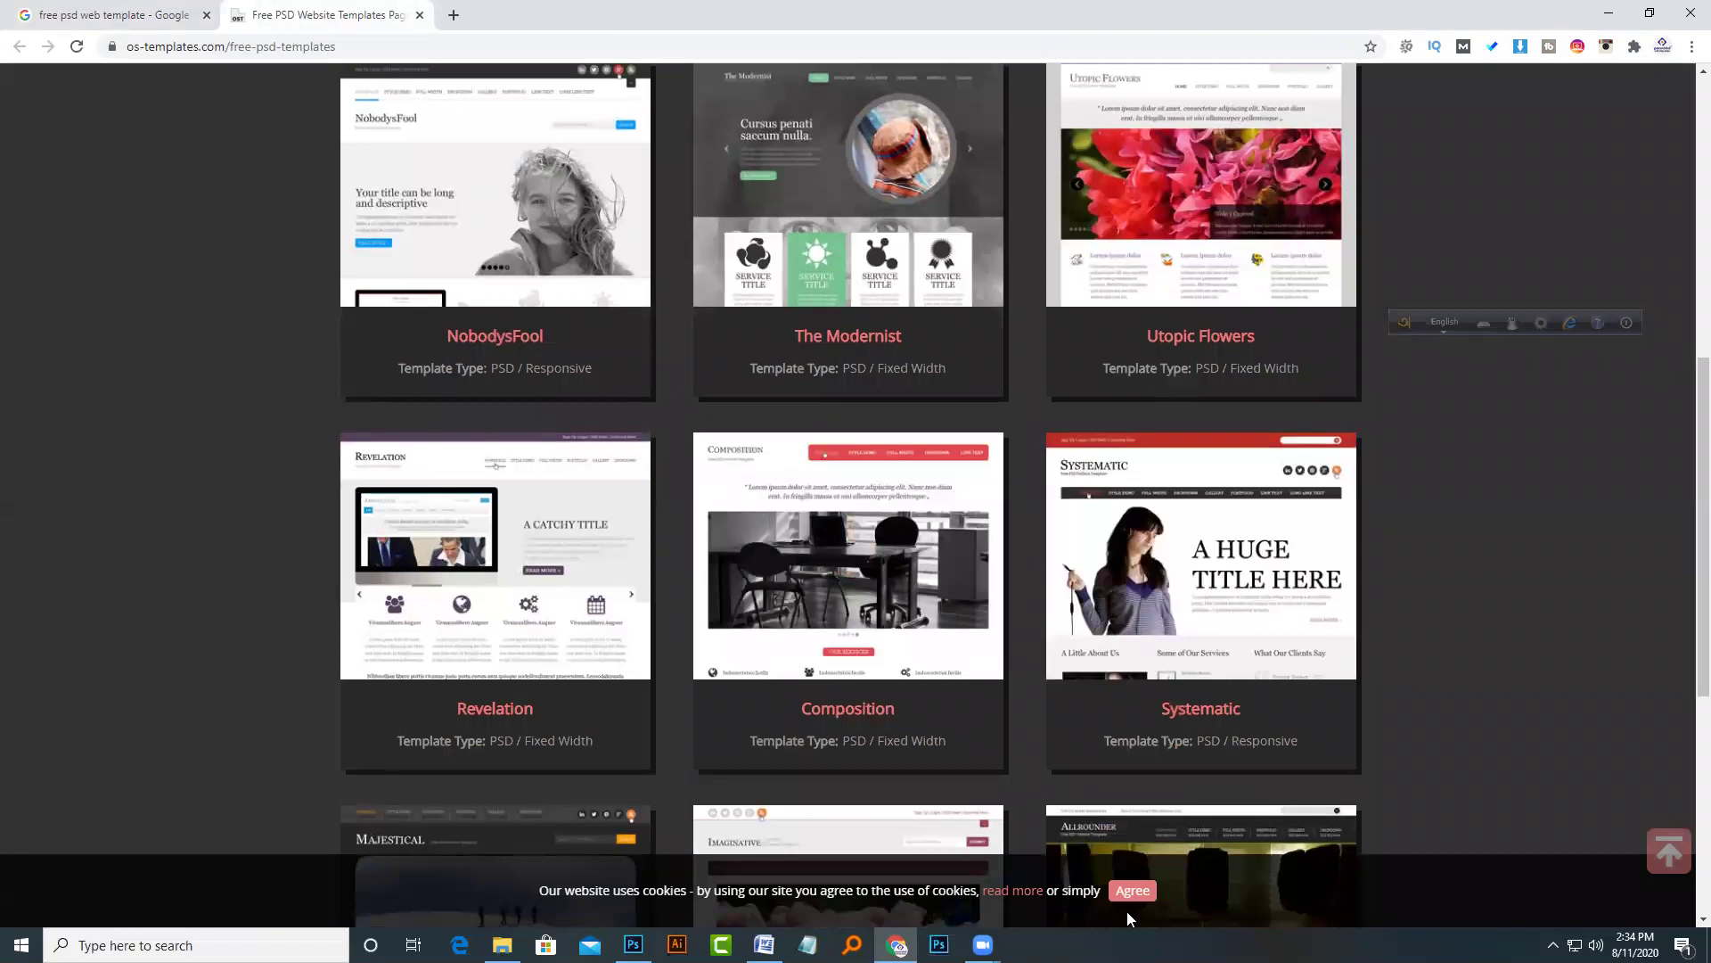
left_click(1109, 710)
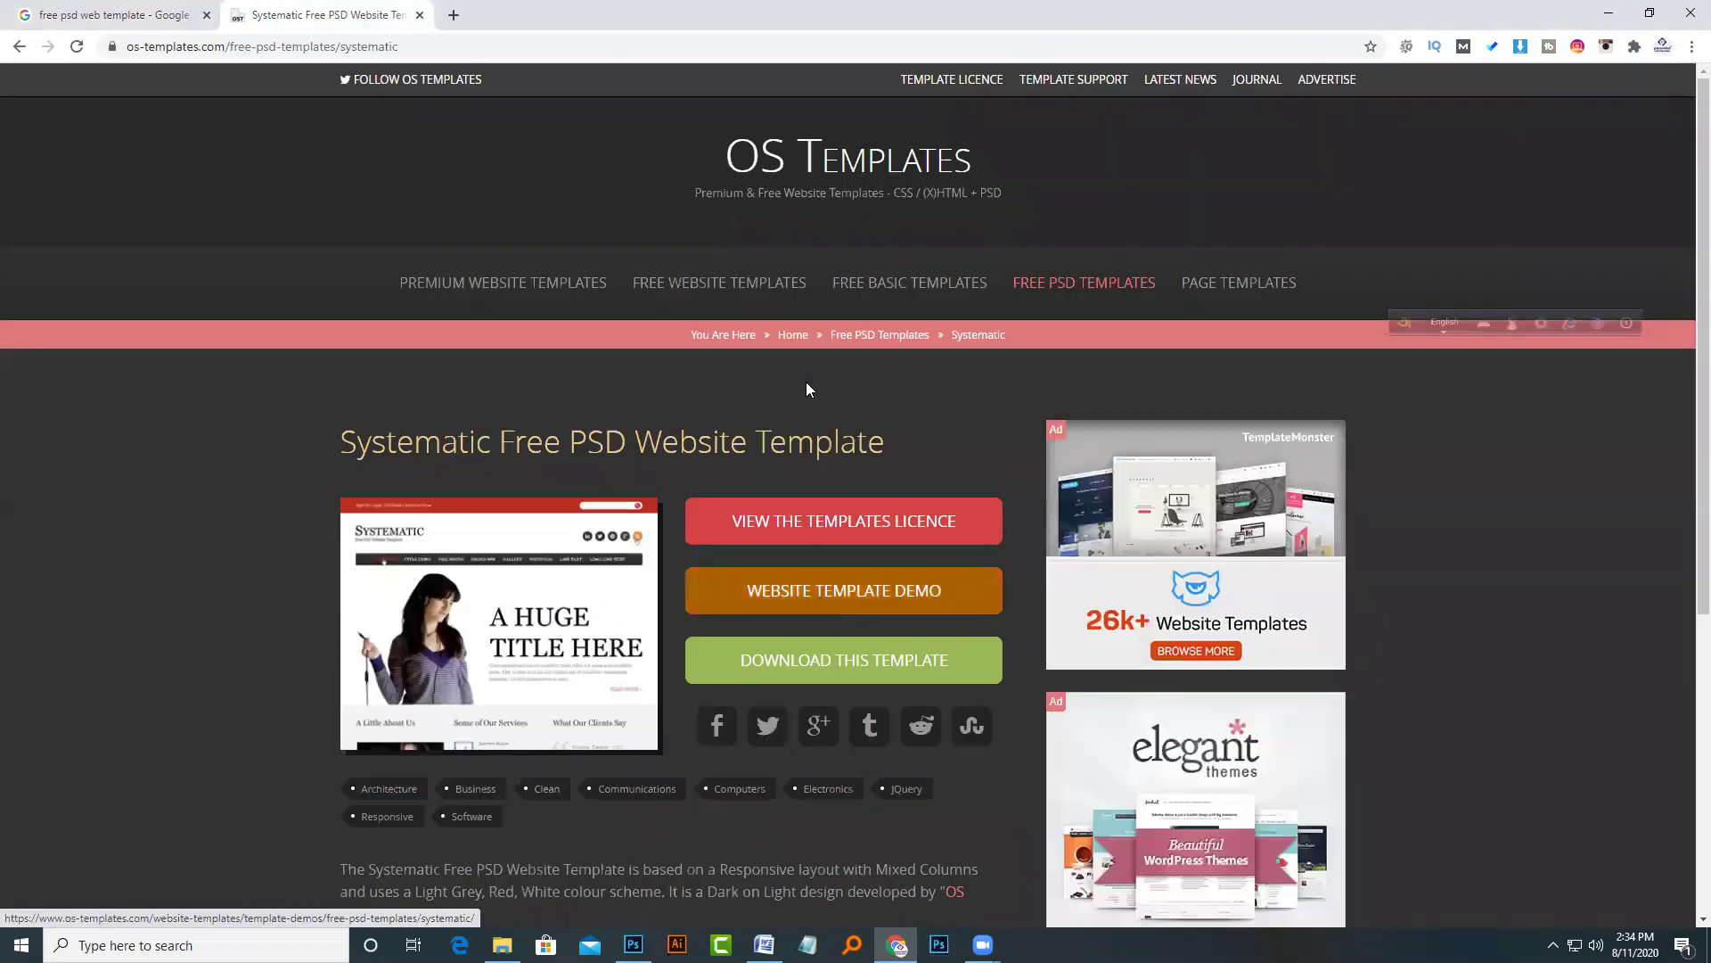
scroll(784, 318, "down", 2)
scroll(807, 520, "down", 2)
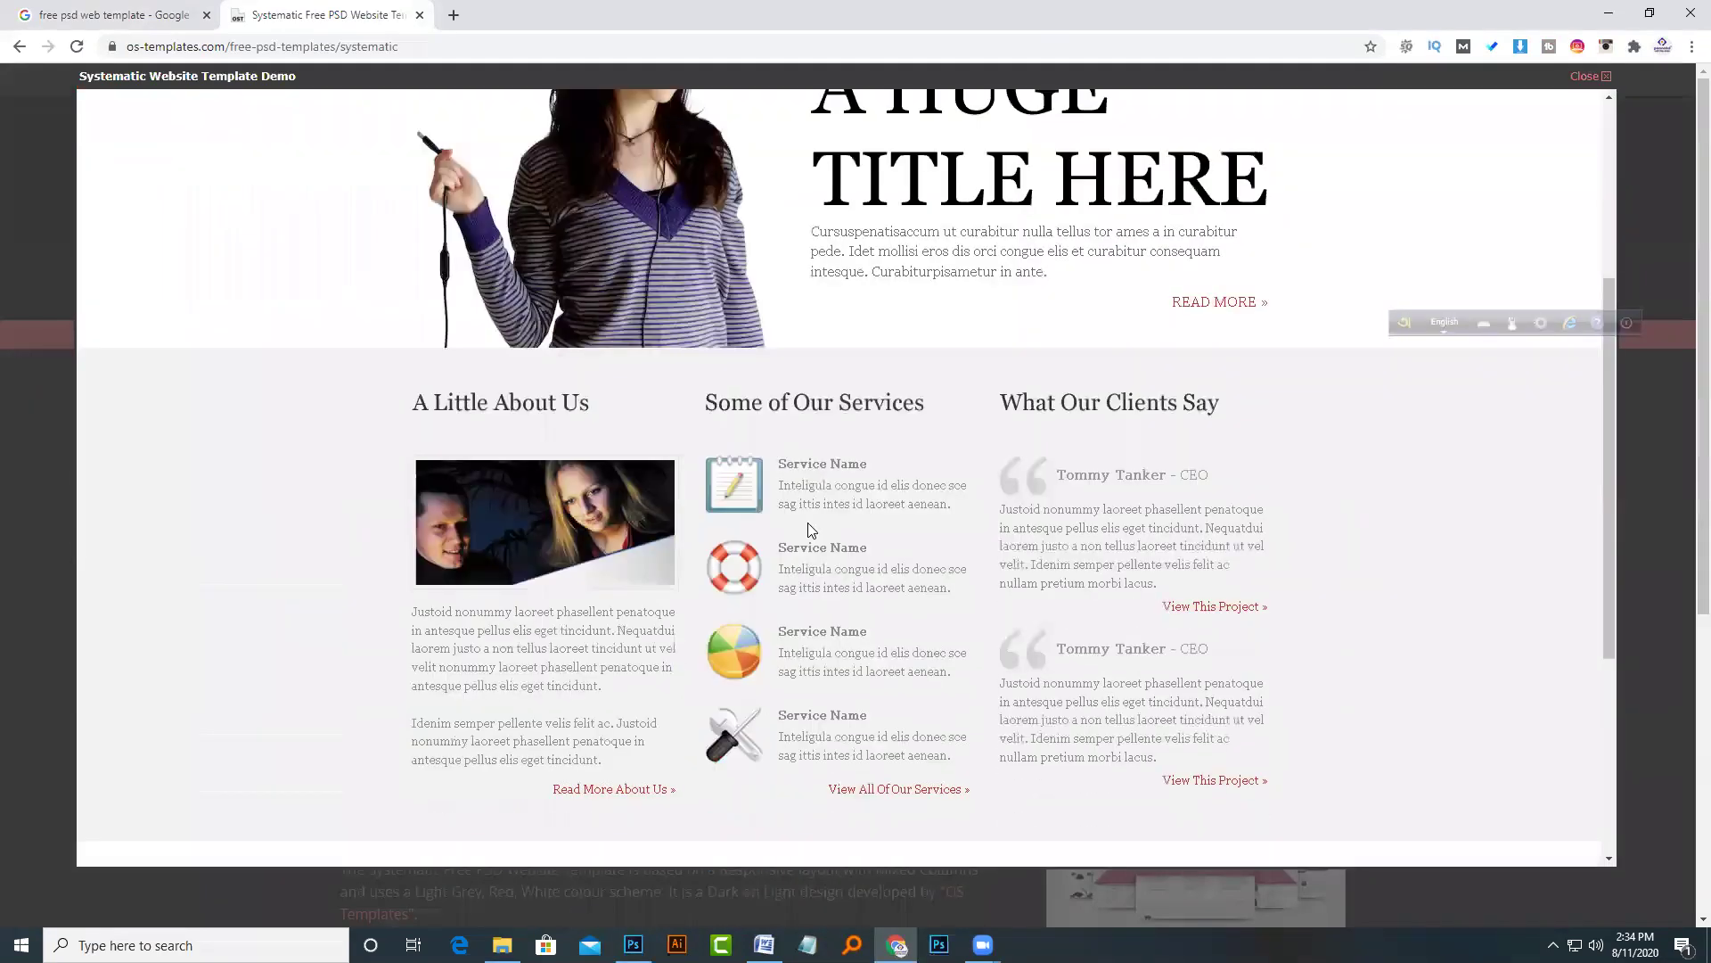
scroll(808, 522, "down", 4)
scroll(634, 458, "up", 4)
scroll(635, 459, "up", 4)
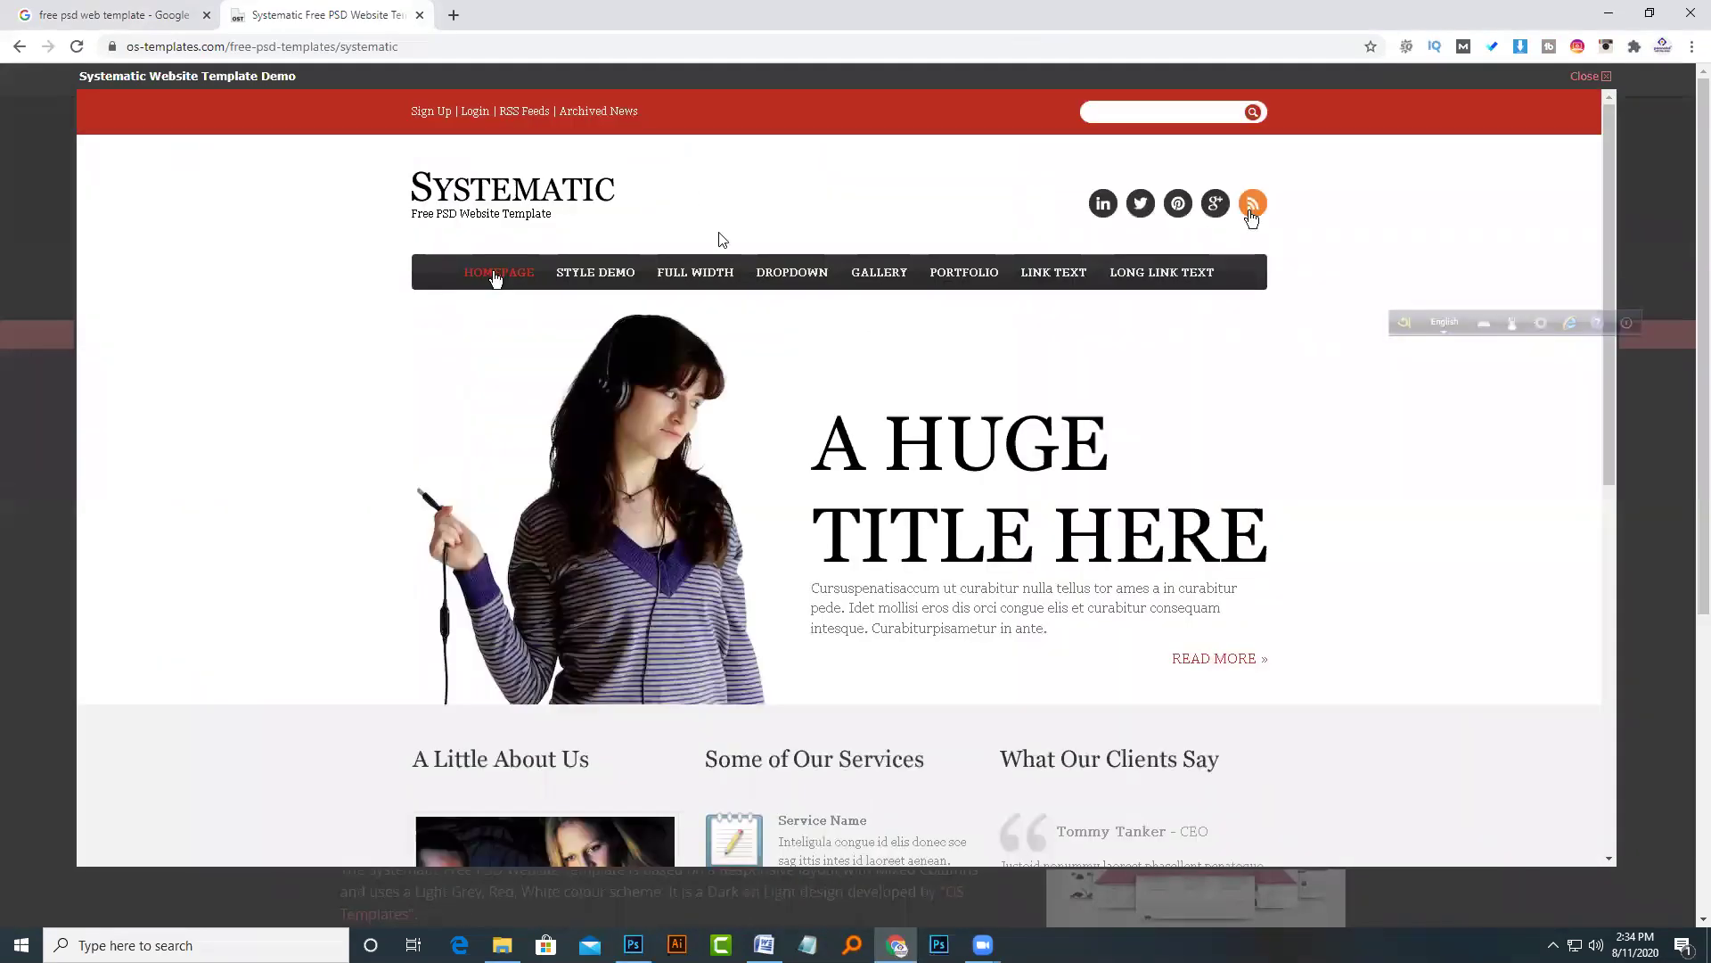
left_click(19, 47)
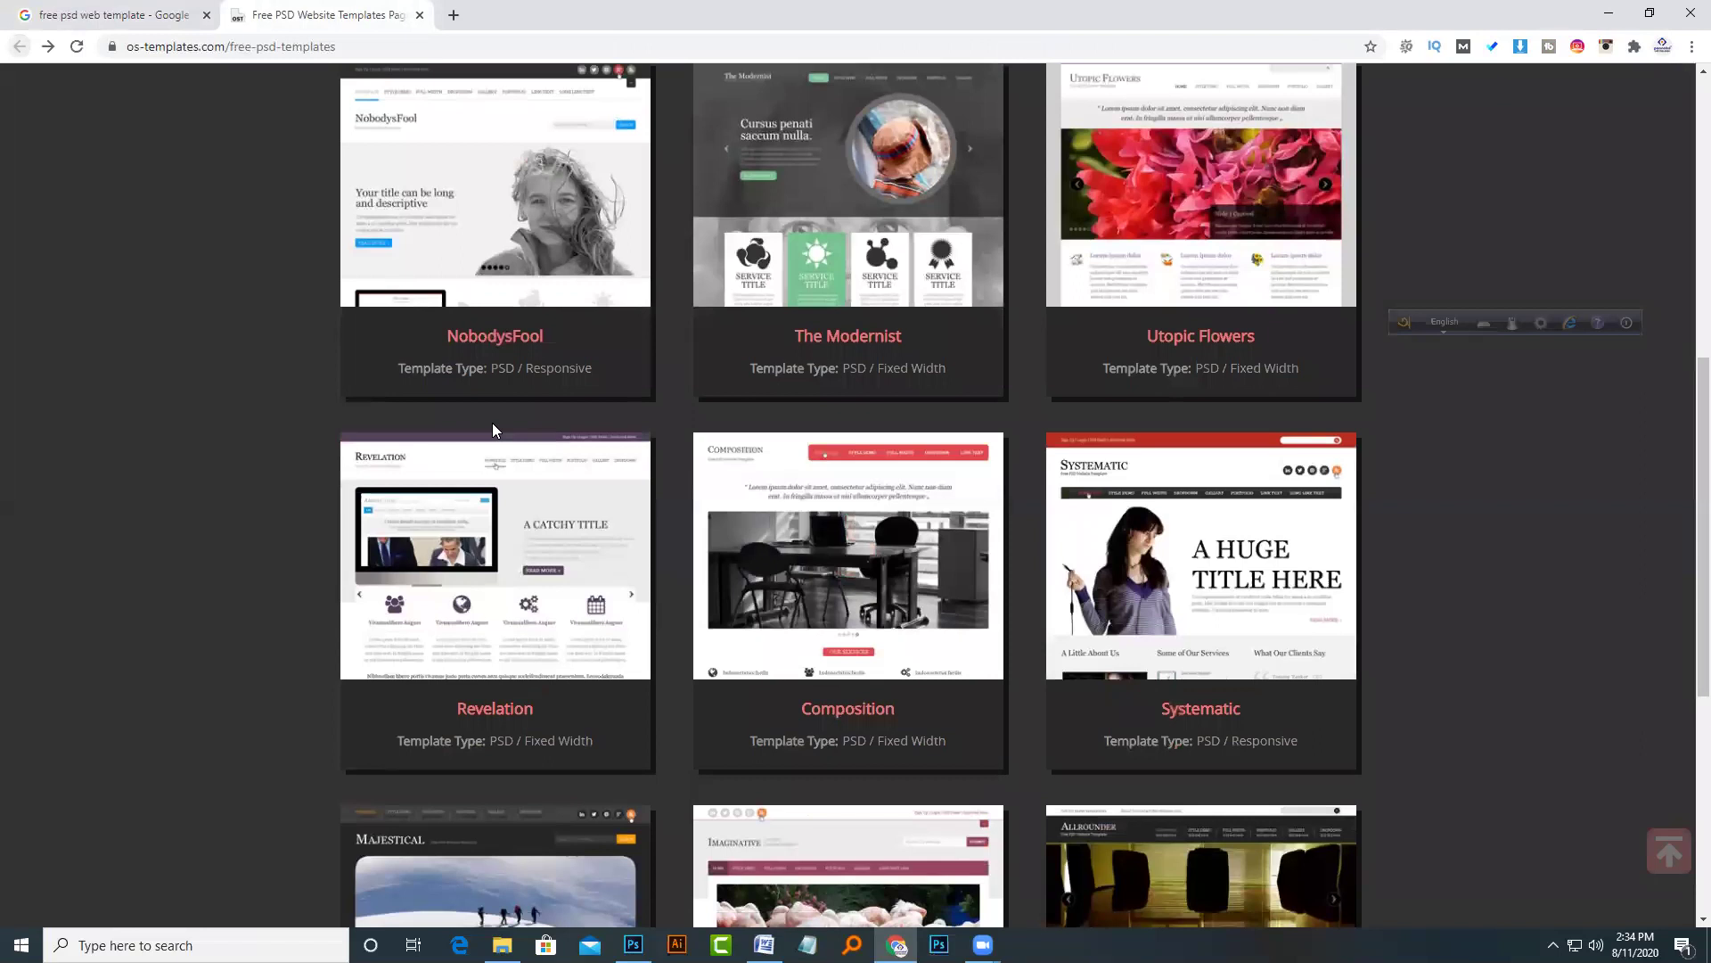
left_click(1236, 605)
scroll(897, 595, "down", 1)
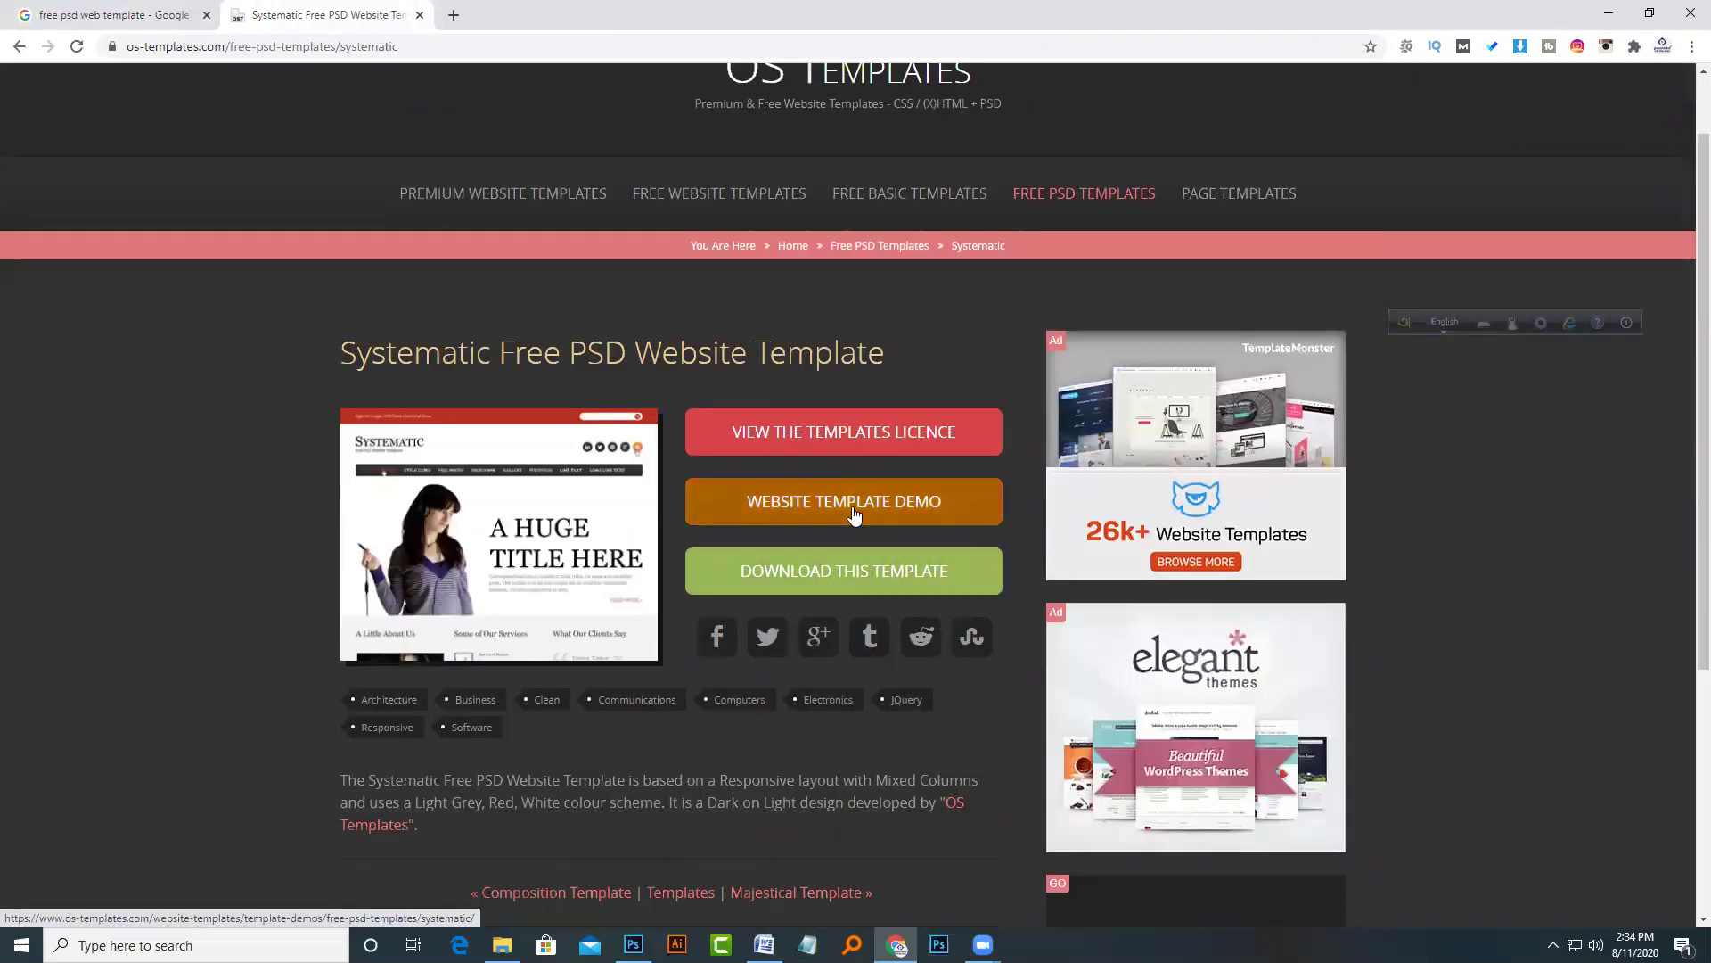
left_click(862, 572)
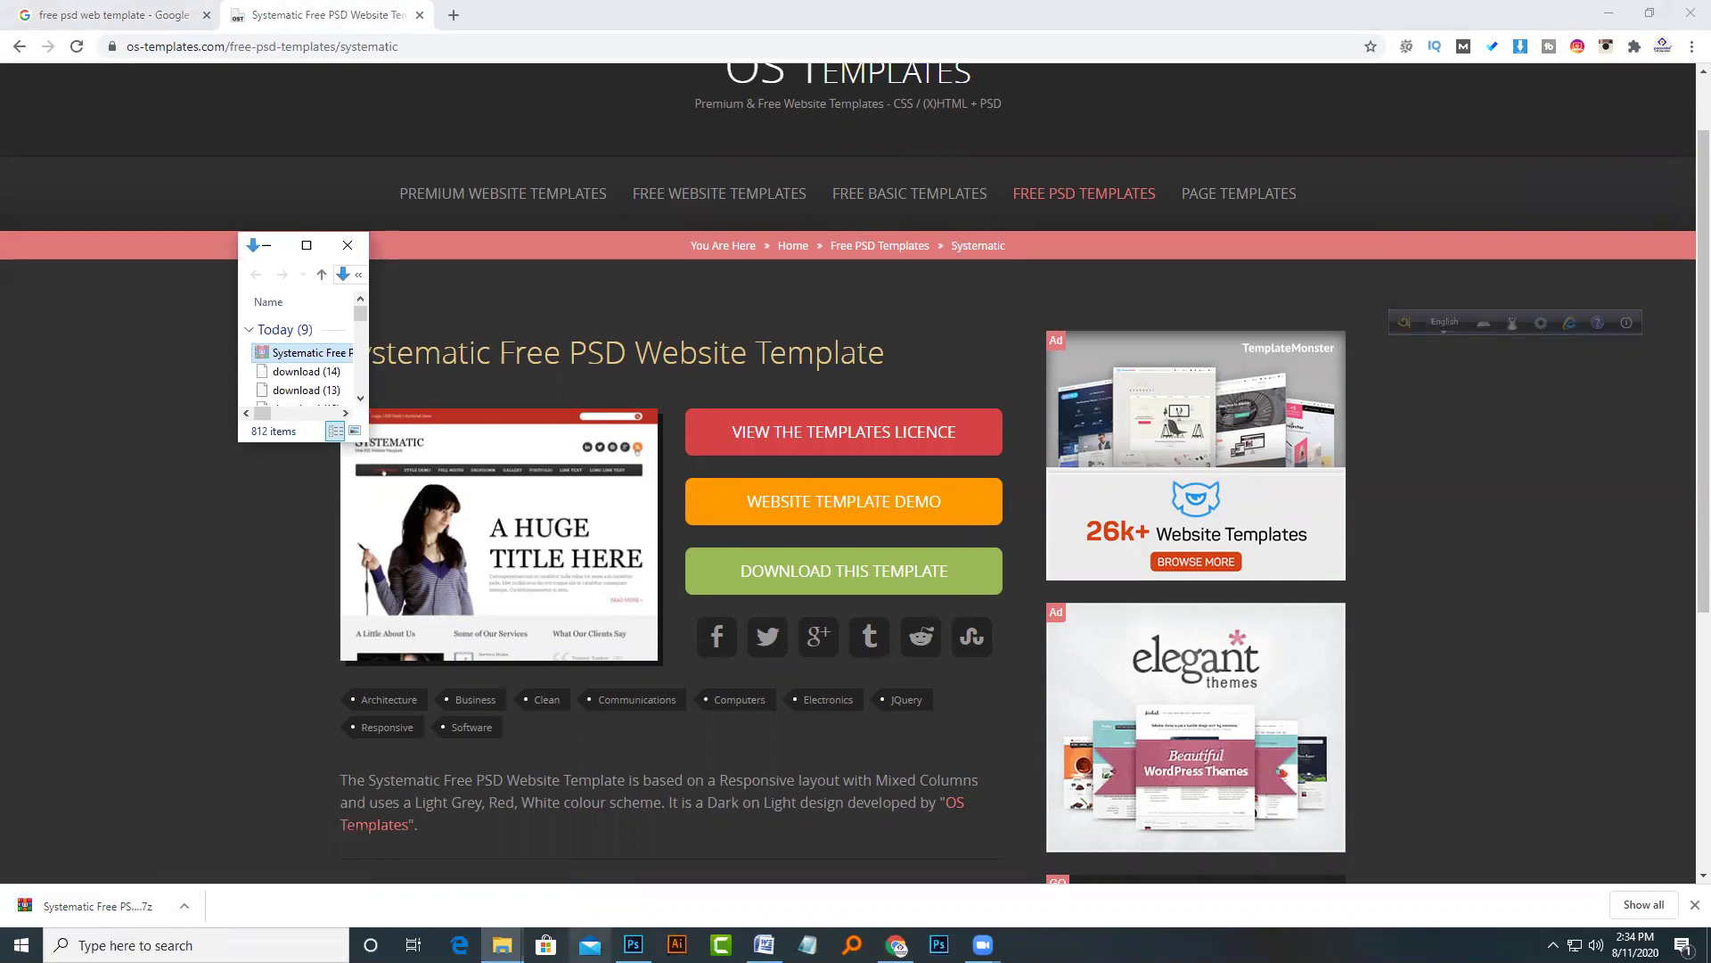
Step: Paste the downloaded Systematic template archive into the class folder
left_click(459, 869)
right_click(312, 258)
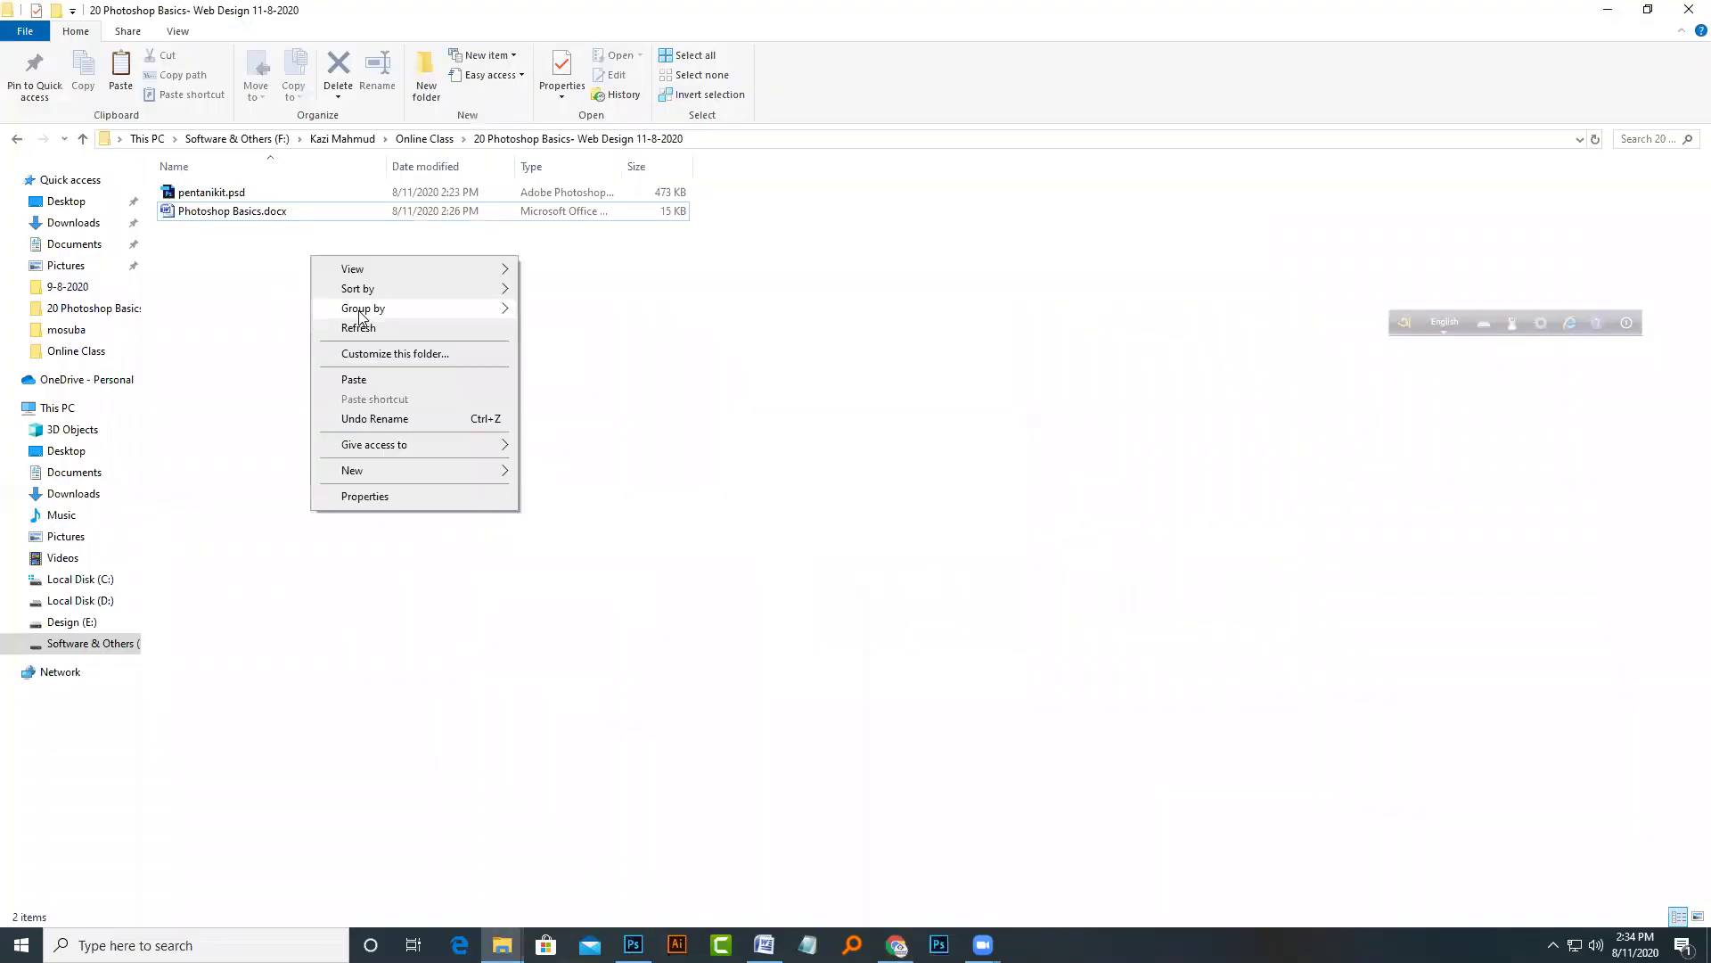
left_click(372, 380)
Step: Extract the archive to its own folder and drag systematic.psd into Photoshop
right_click(211, 233)
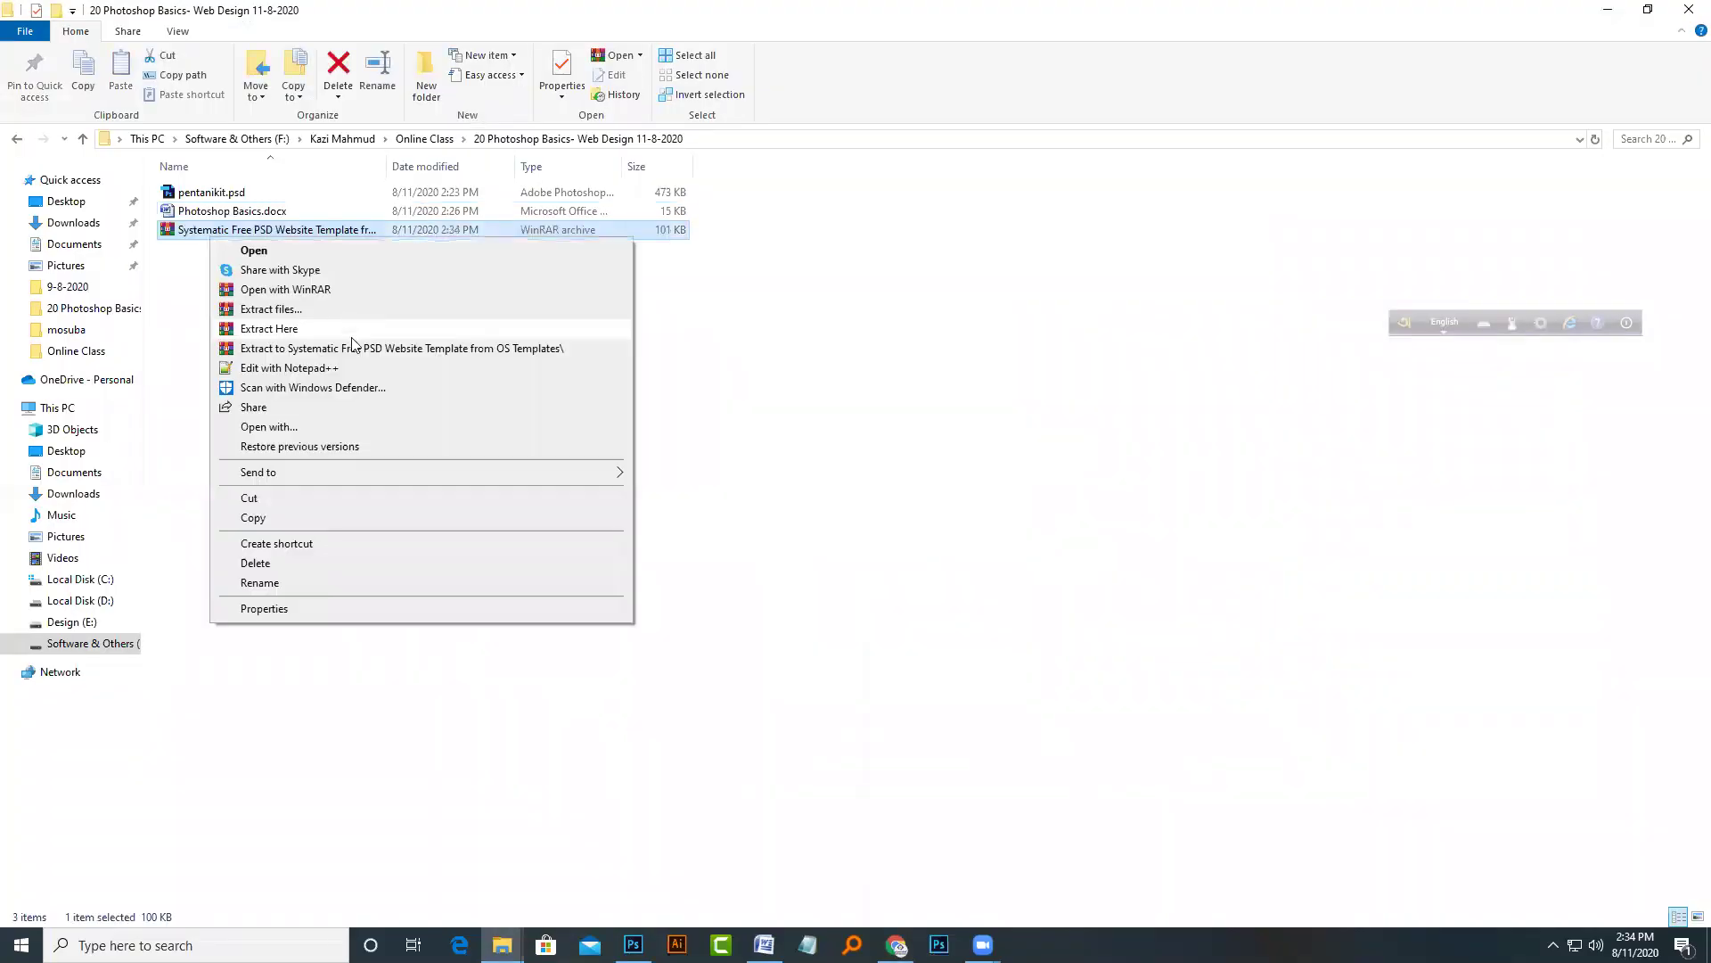
left_click(357, 349)
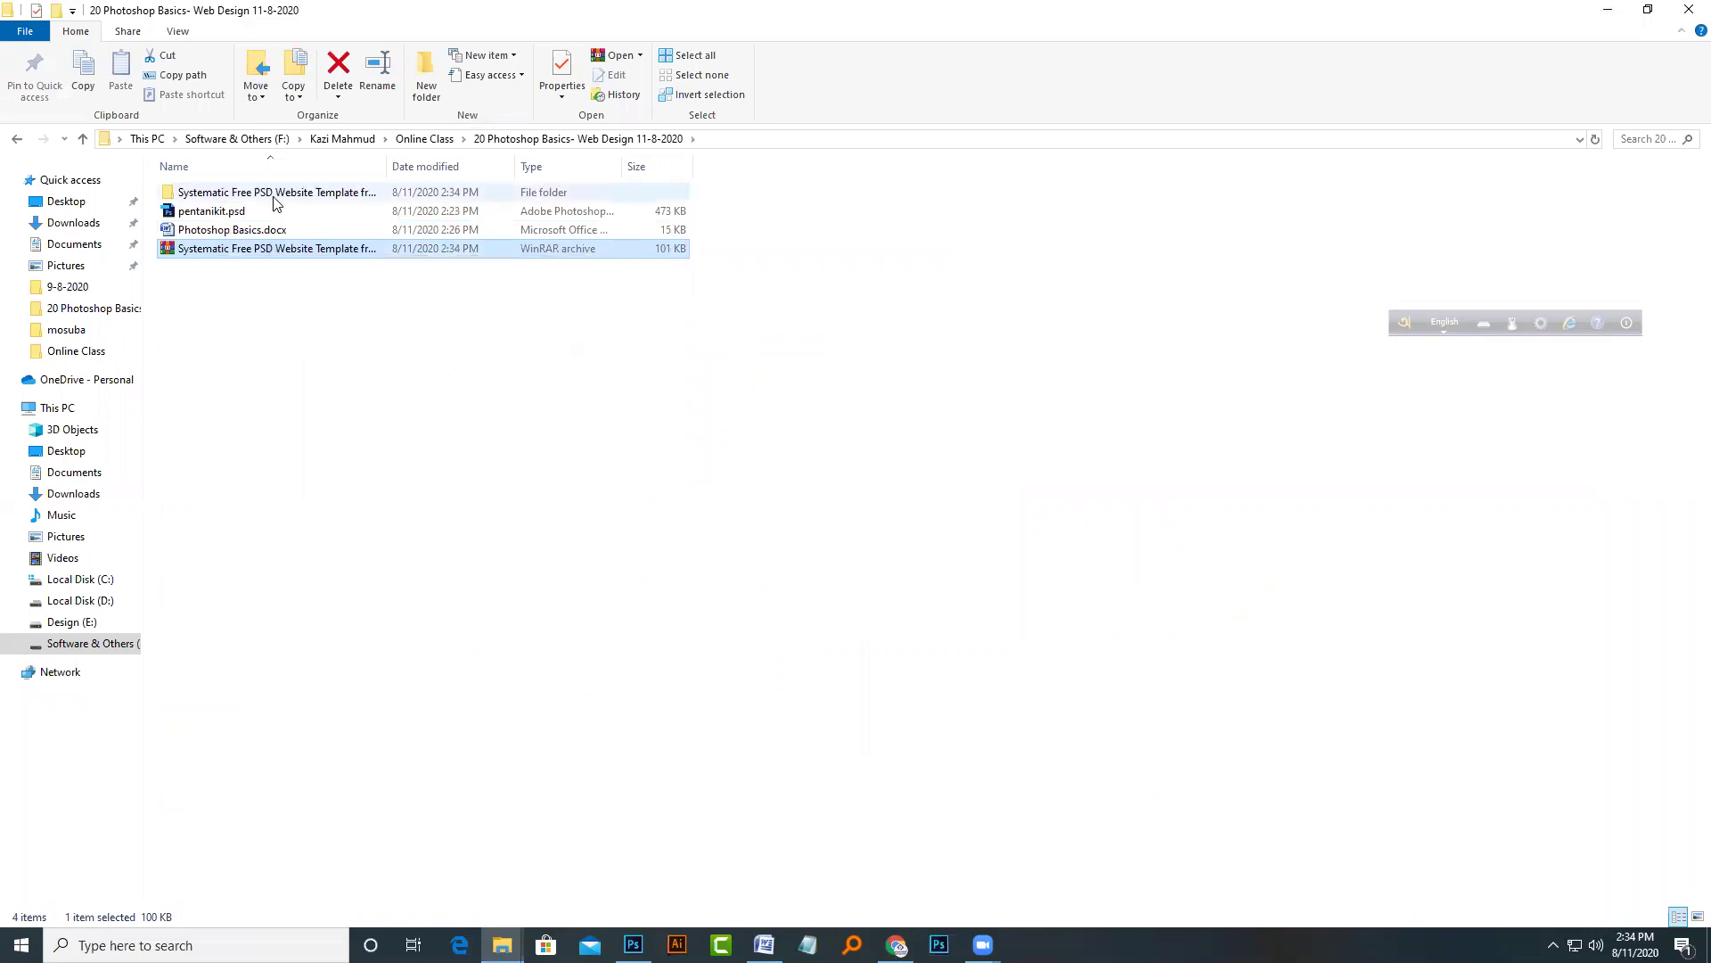
left_click(276, 196)
double_click(276, 196)
mouse_move(301, 214)
left_mouse_down()
mouse_move(954, 822)
mouse_move(417, 62)
left_mouse_up()
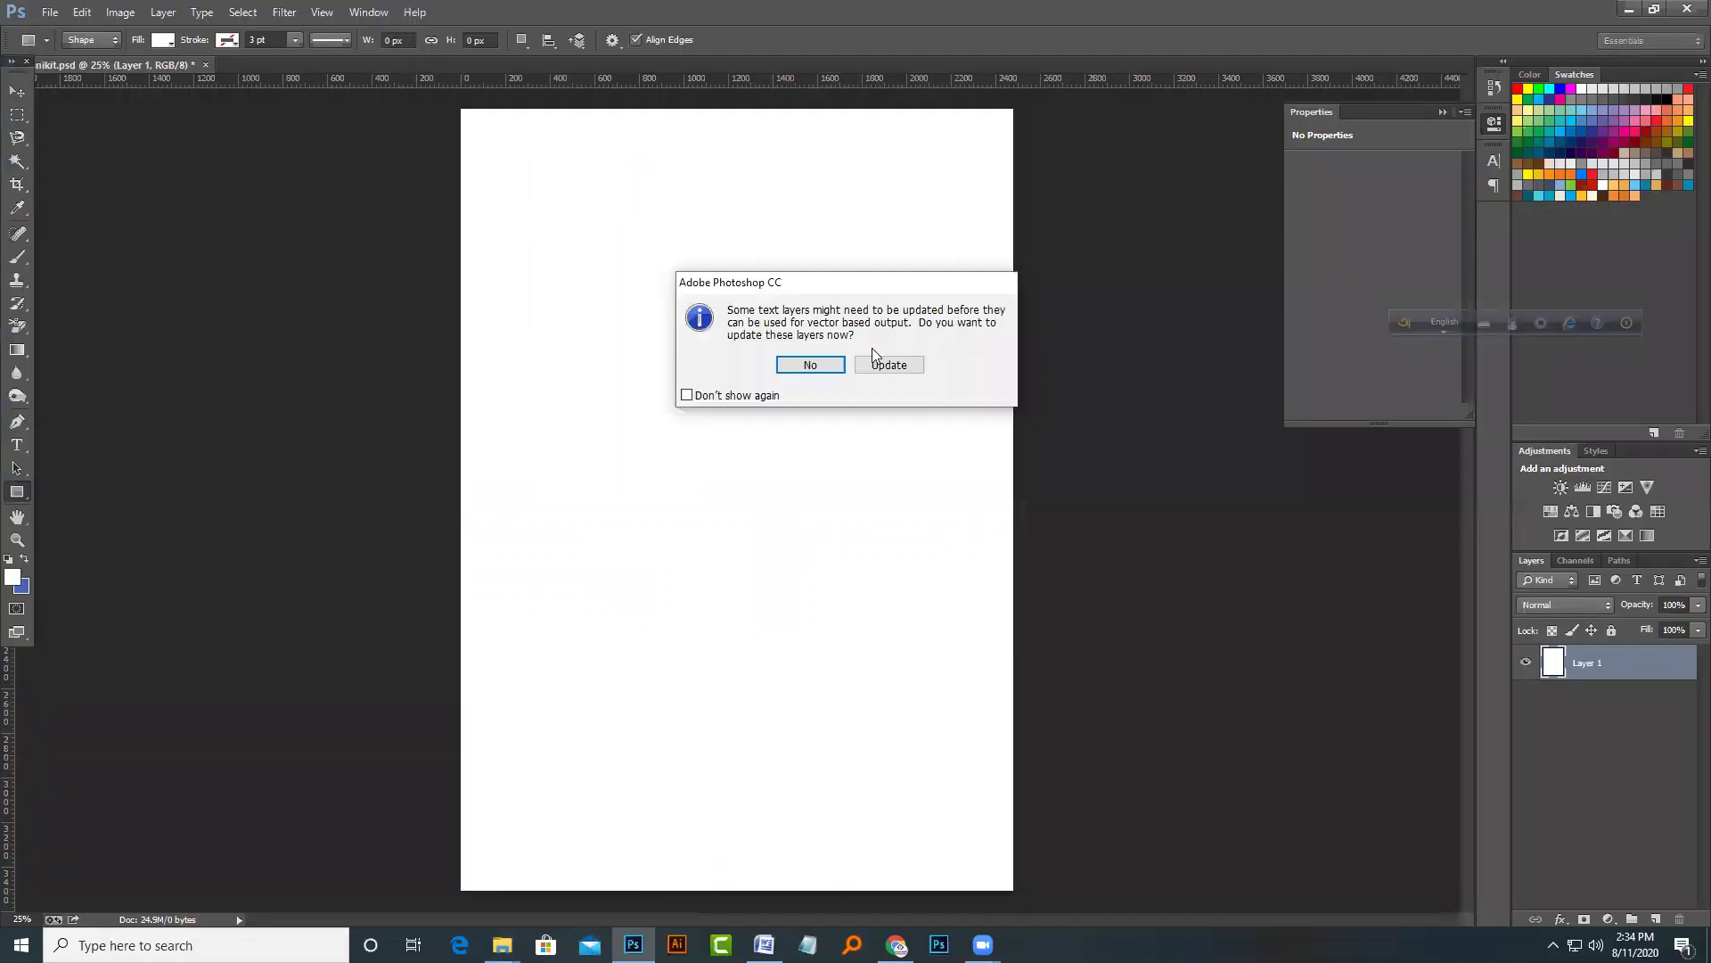
Step: Dismiss the text-layer prompt, then locate the Header's SYSTEMATIC logo and red top bar
key("Return")
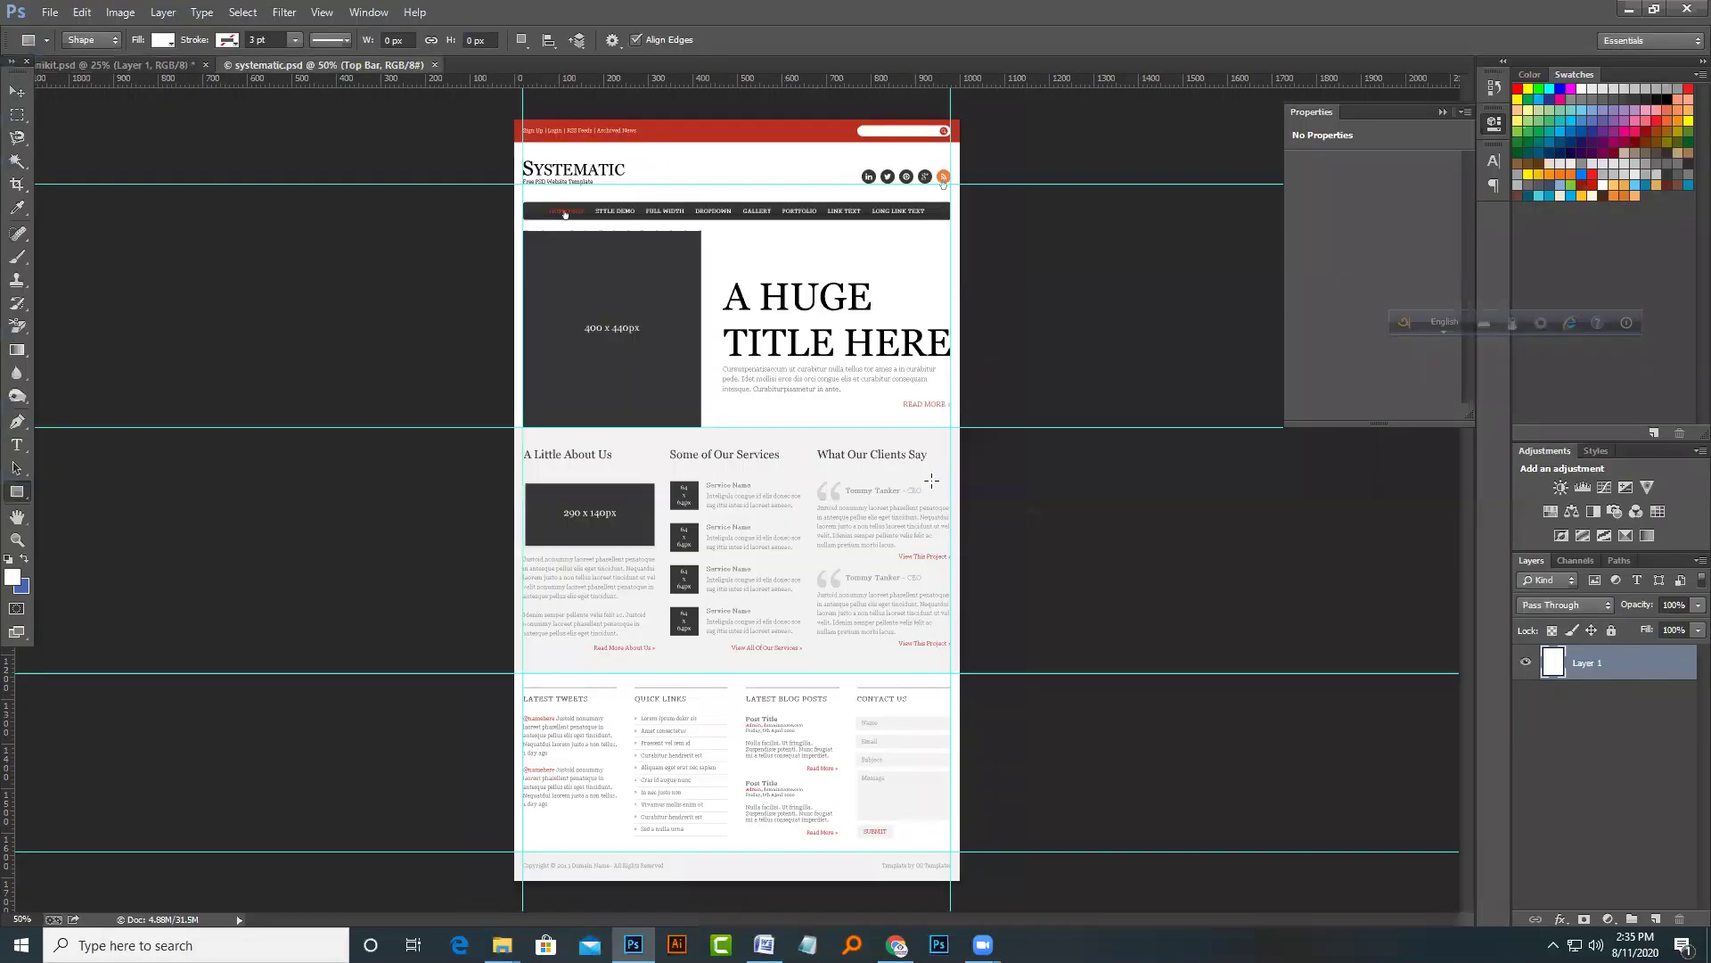
left_click(15, 89)
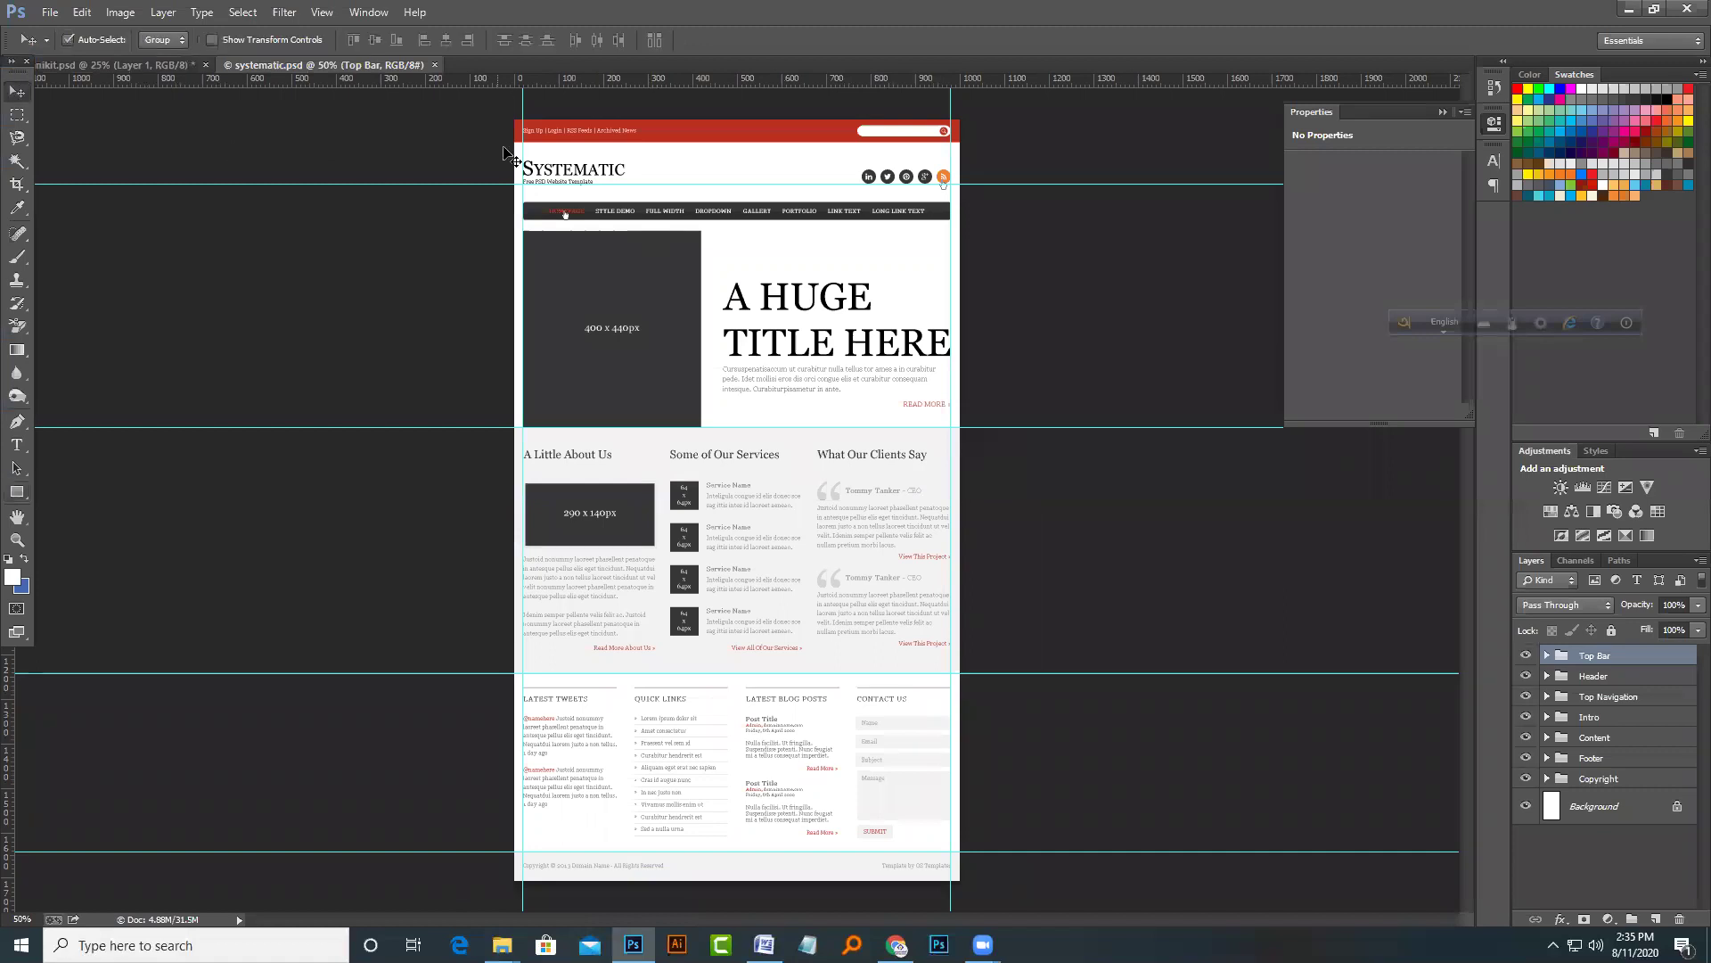
left_click(1538, 677)
left_click(1529, 678)
left_click(1527, 656)
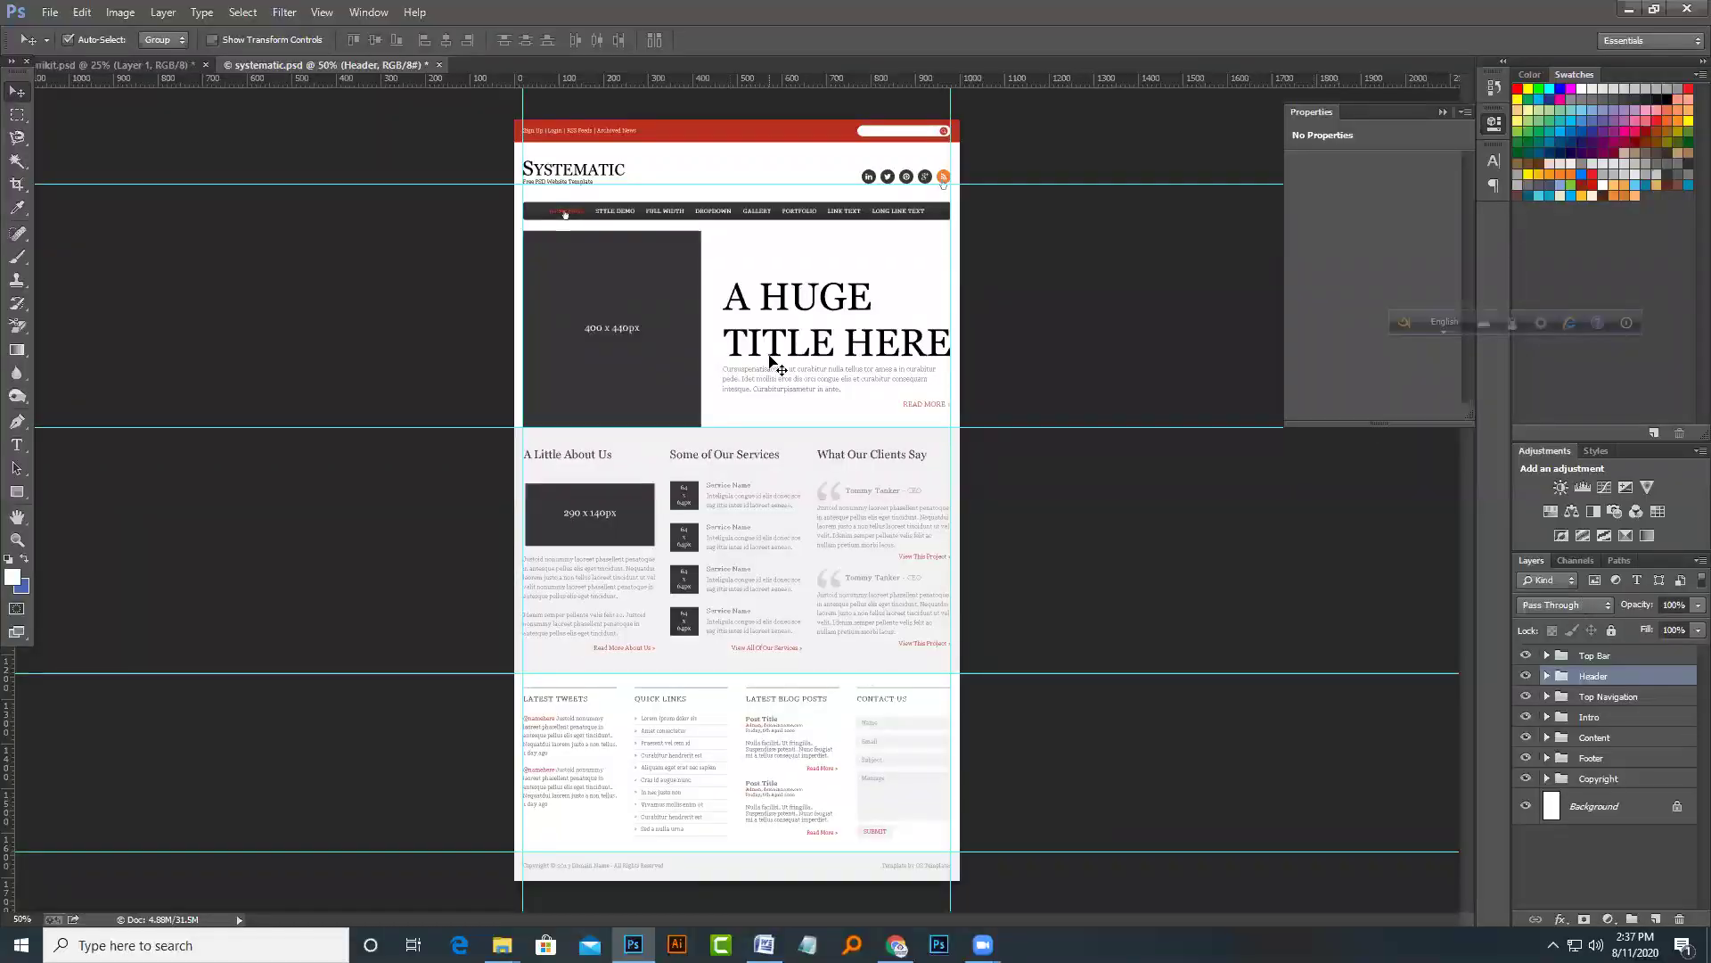
Step: Inspect the Content group and its About section by toggling visibility and expanding them
left_click(1526, 737)
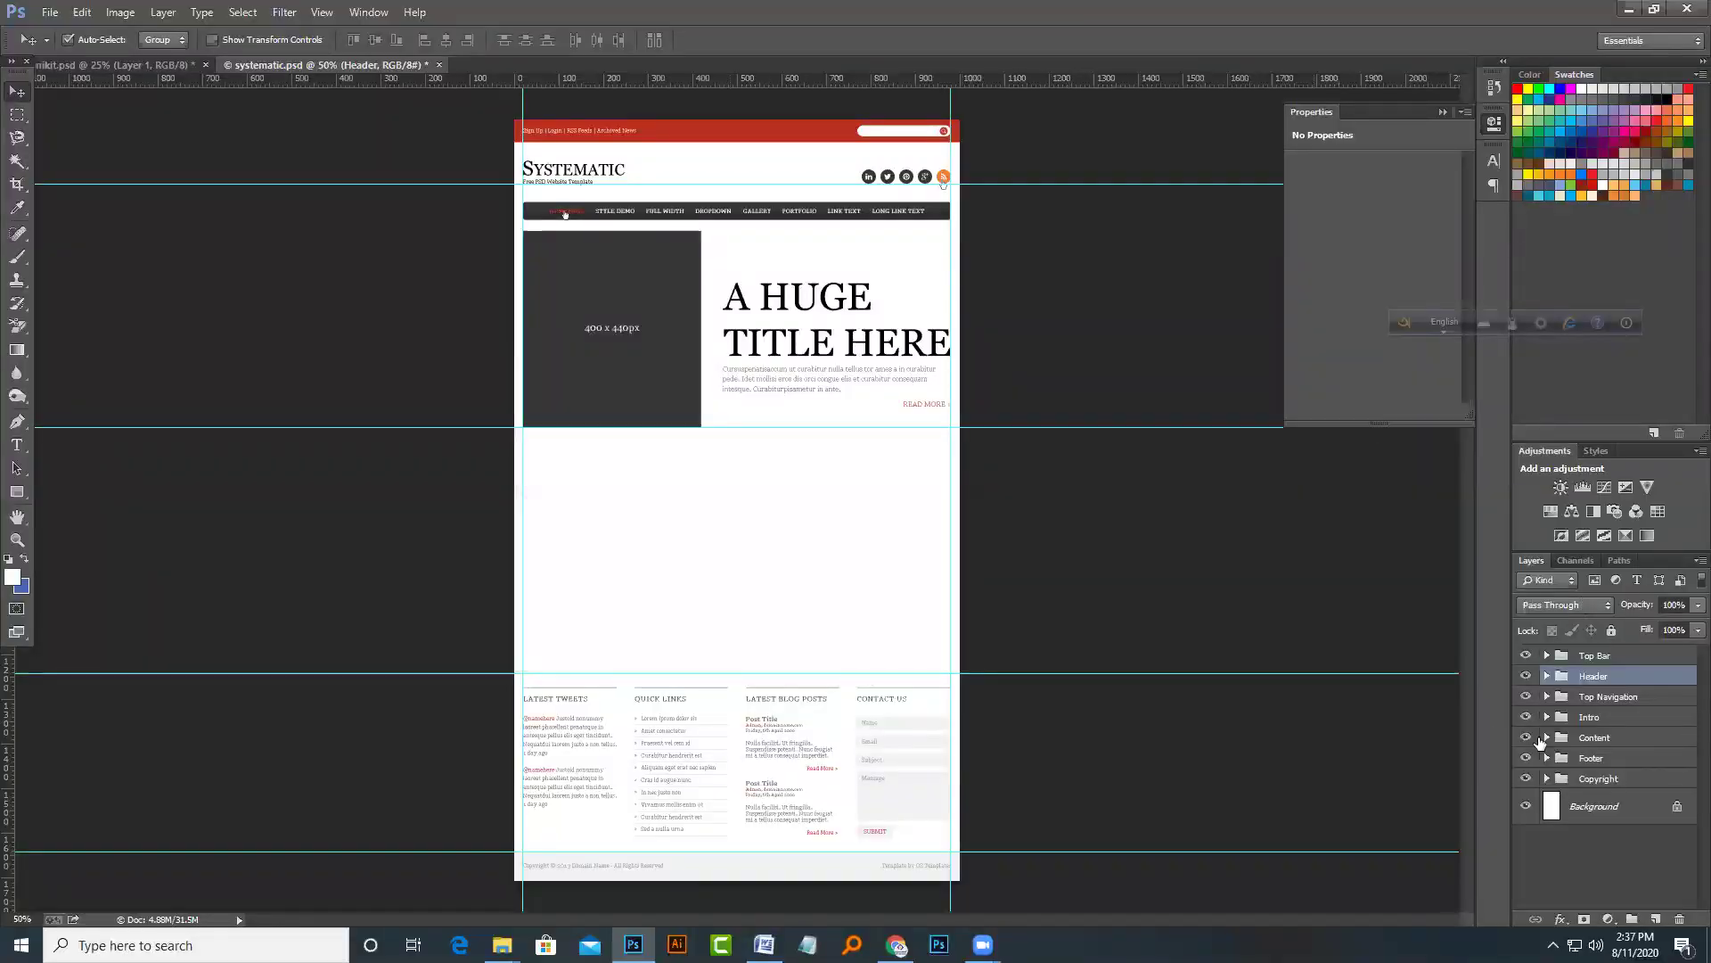
left_click(1548, 737)
left_click(1526, 763)
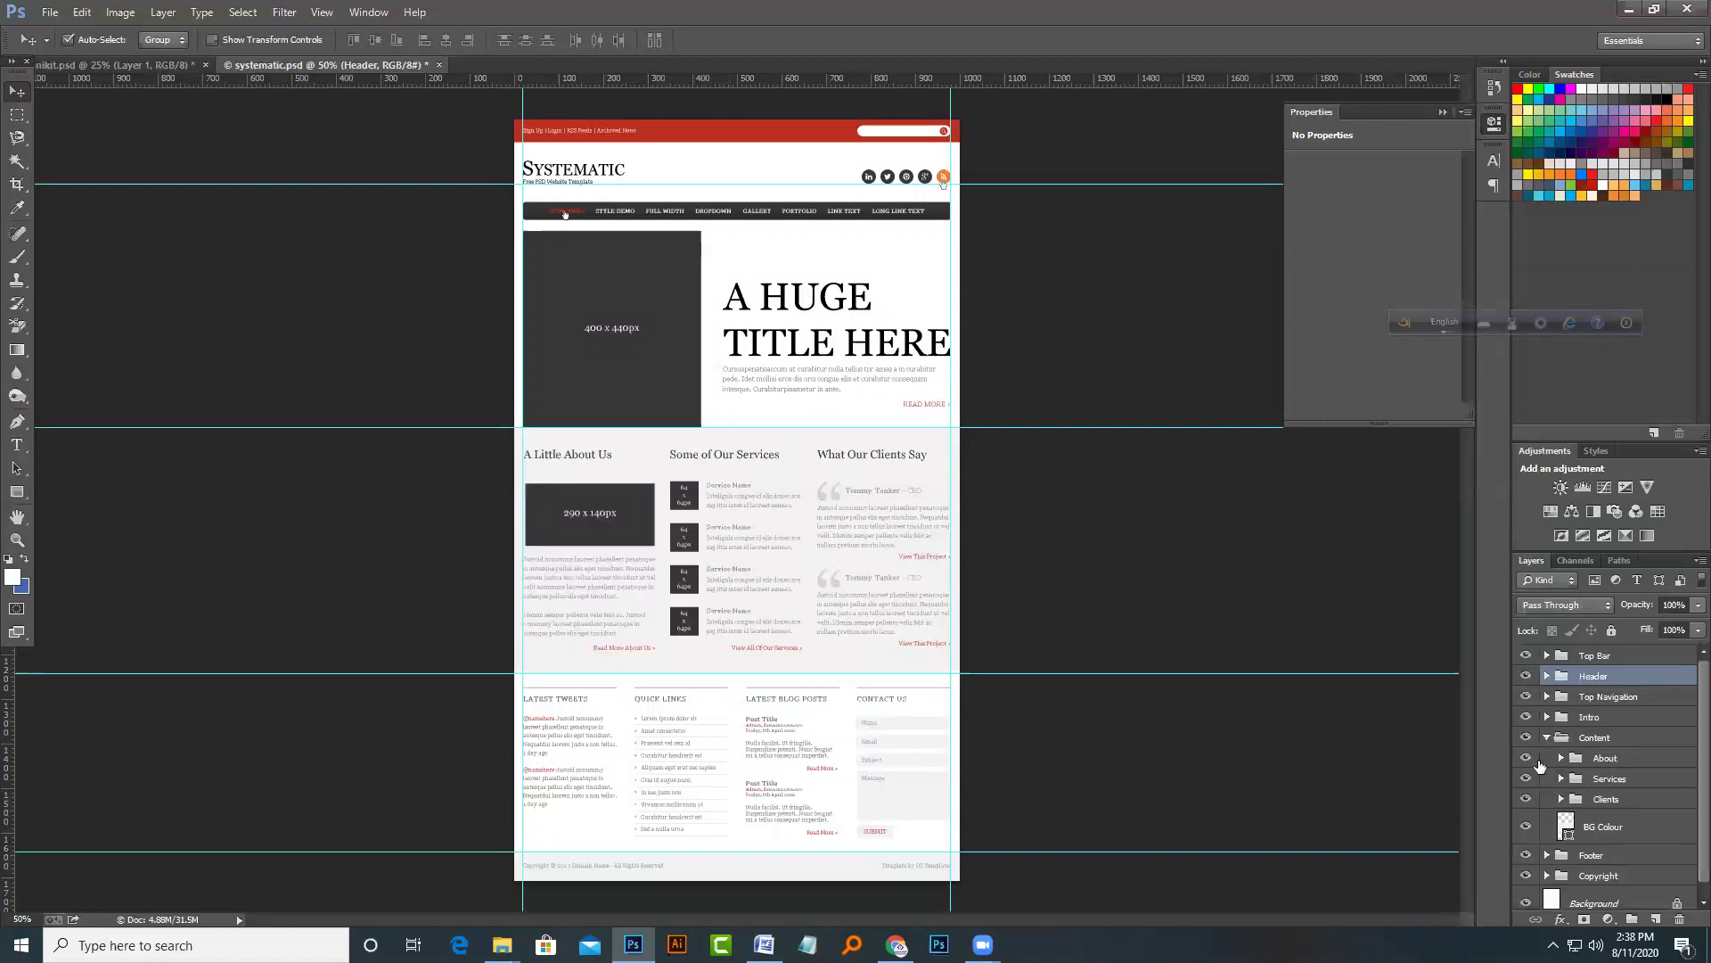
left_click(1560, 757)
left_click(1528, 784)
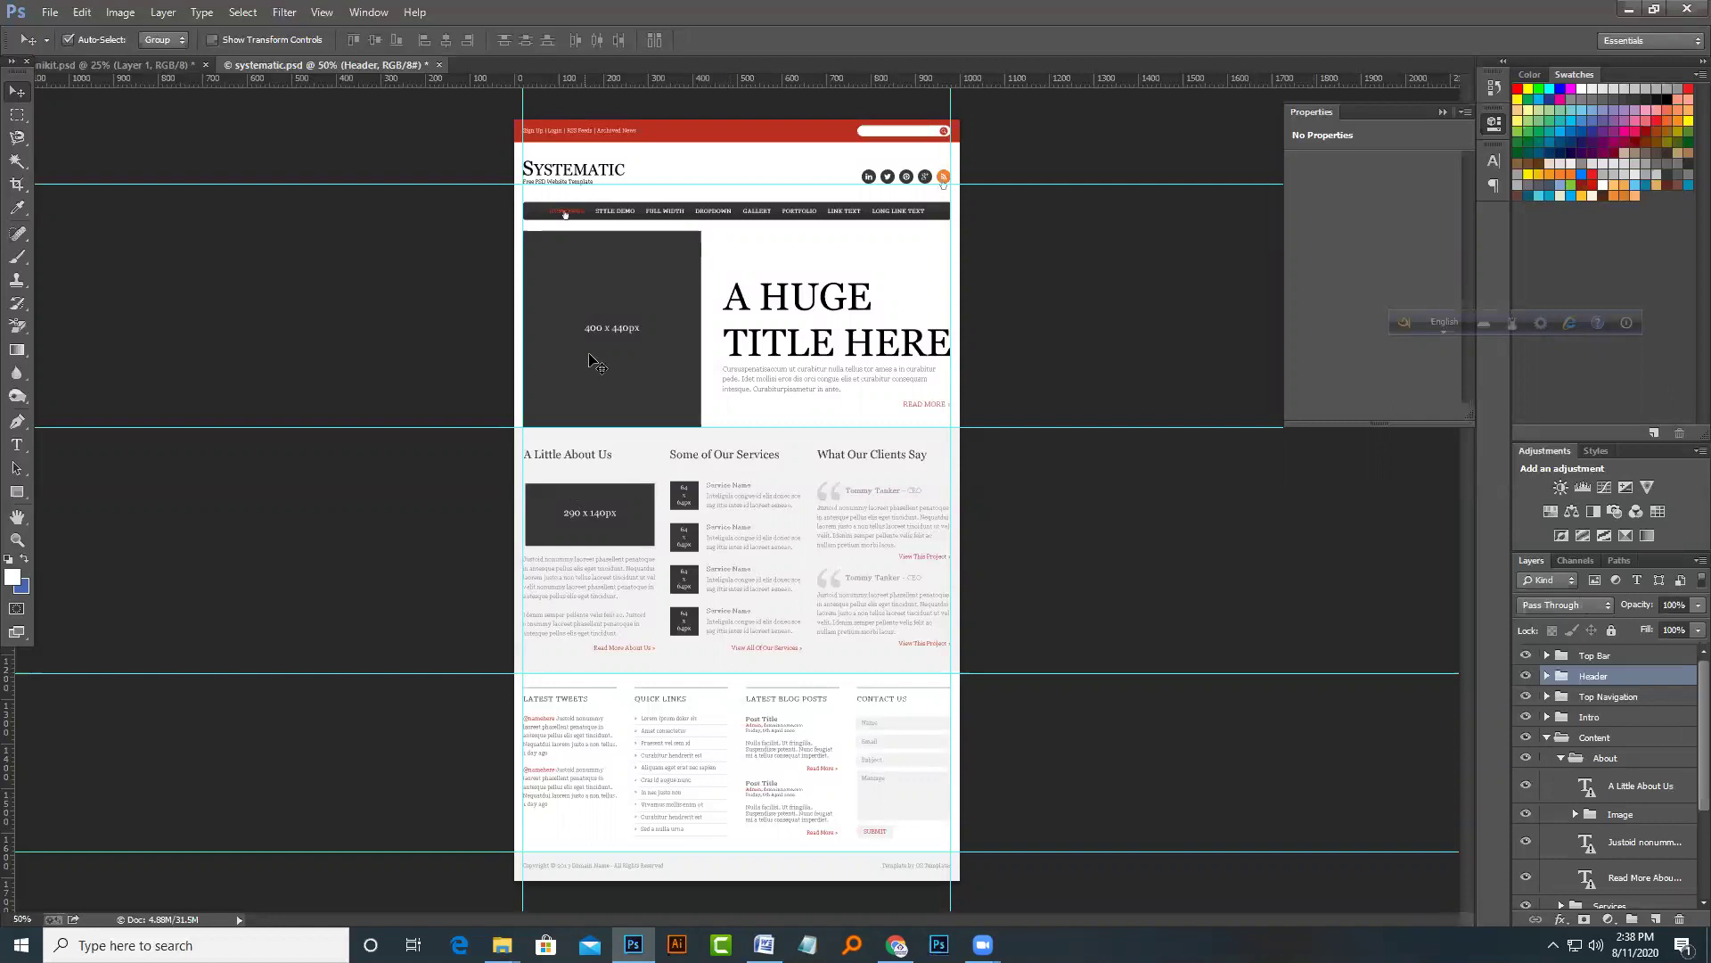
left_click(1548, 737)
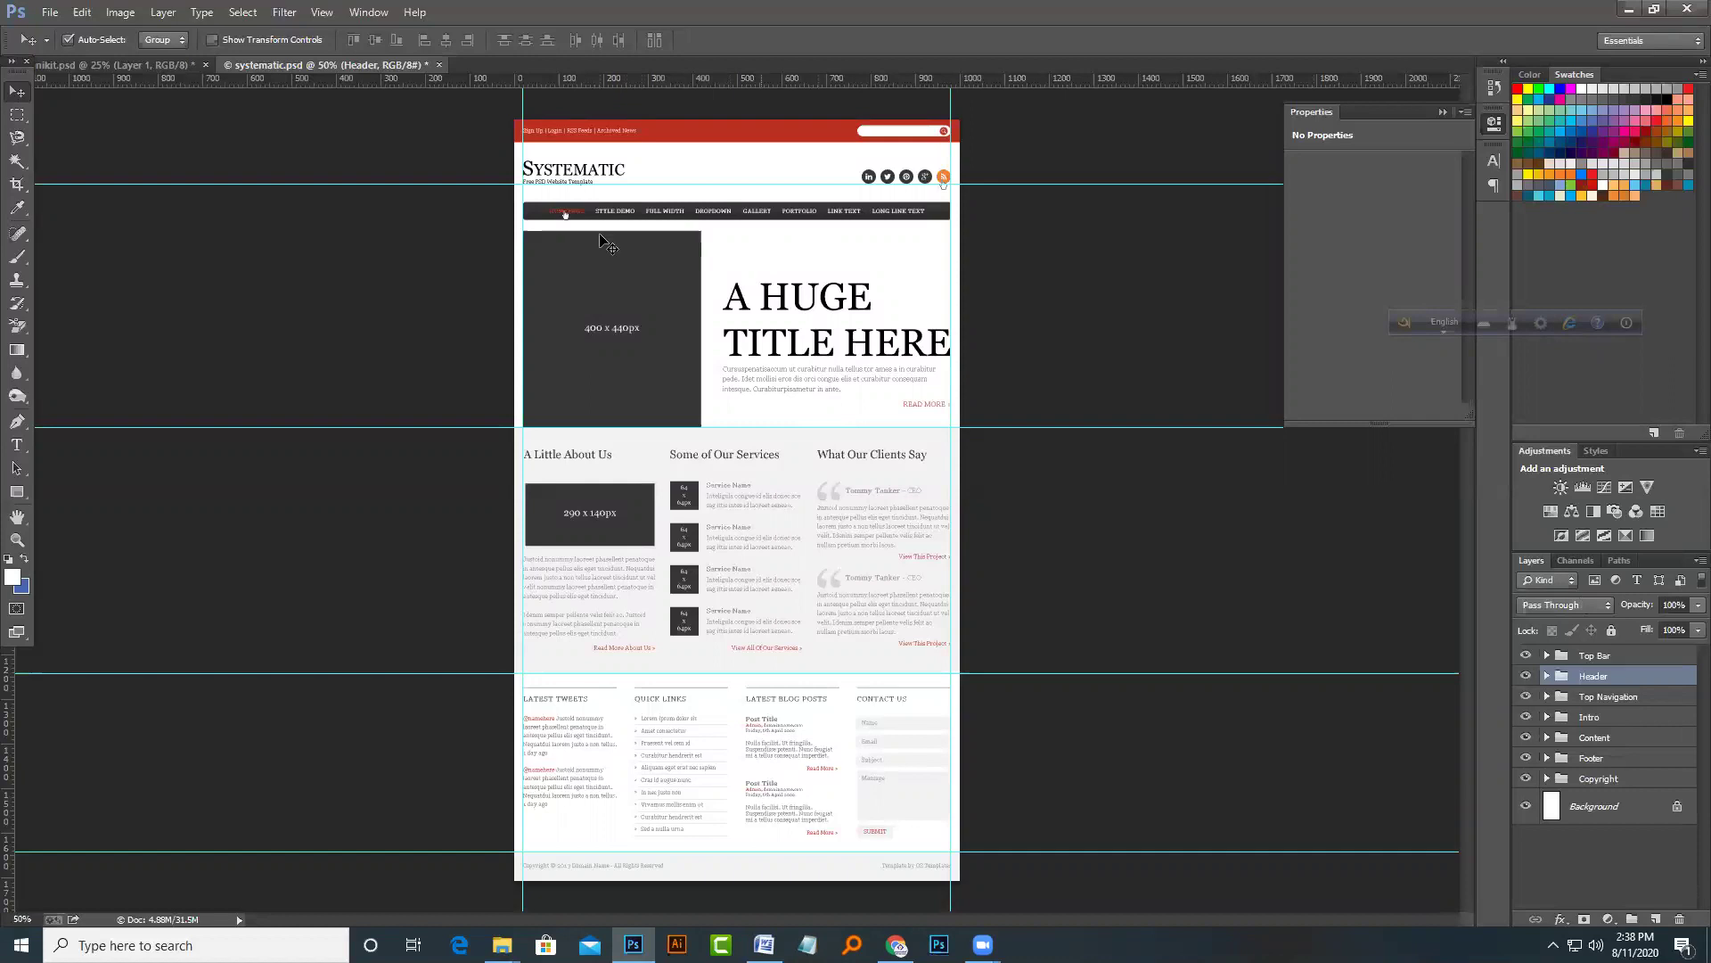
left_click(17, 115)
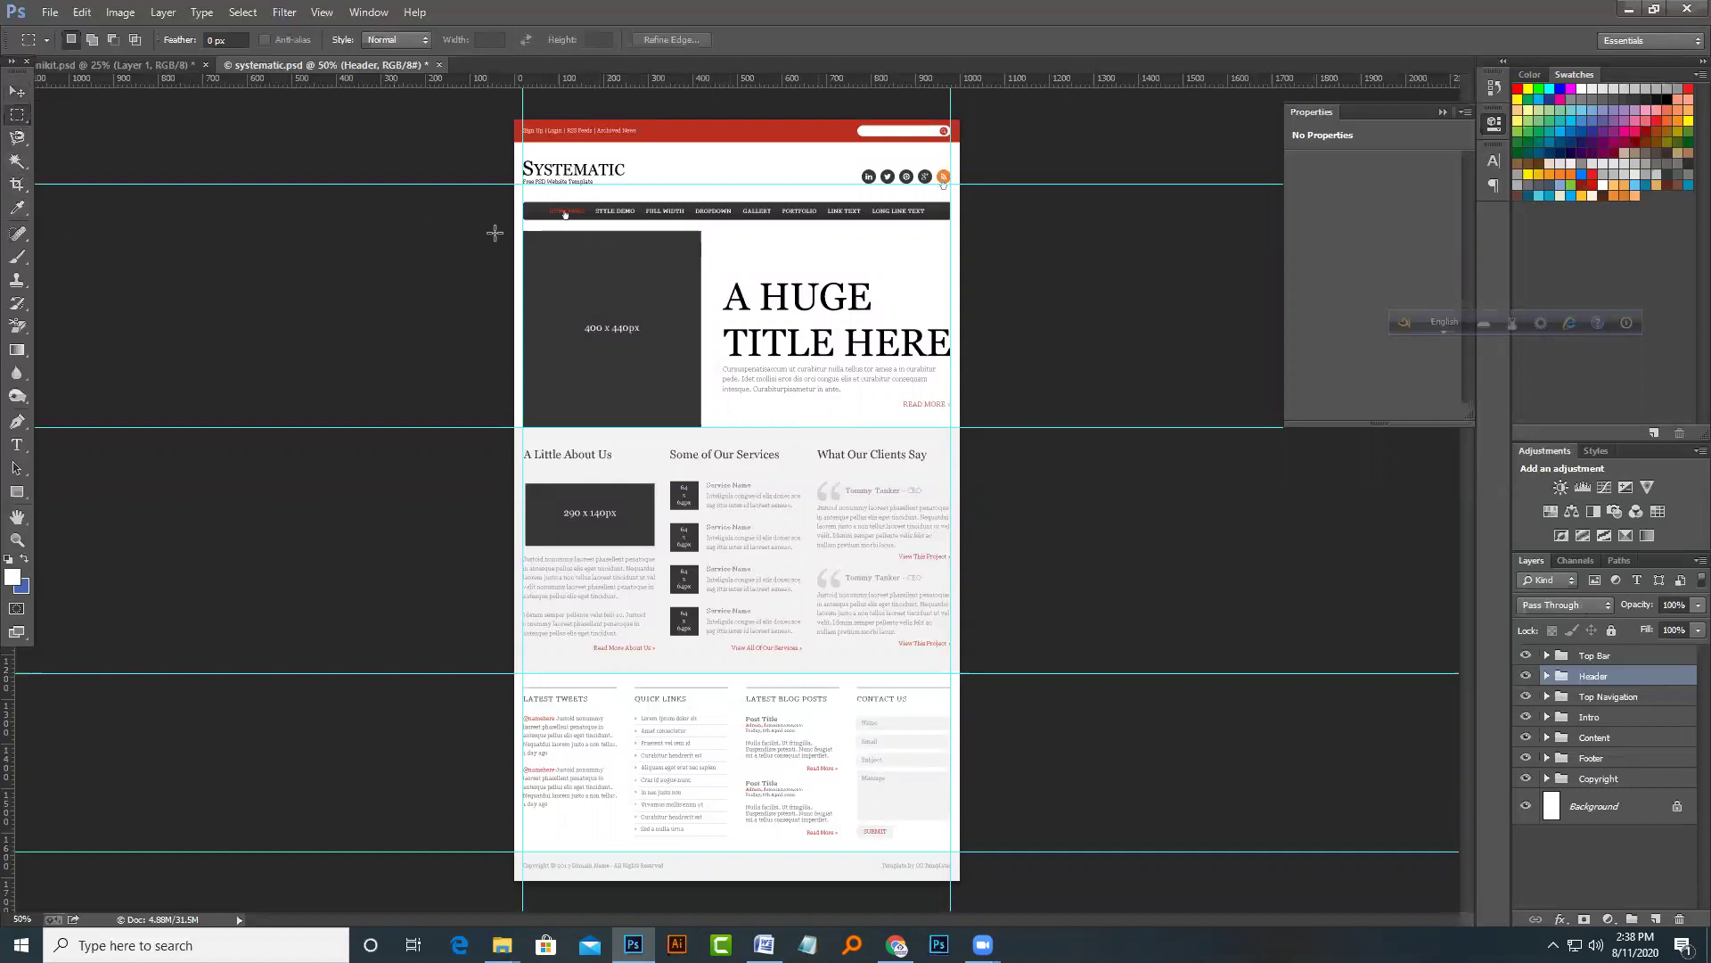
left_click_drag(523, 229, 931, 434)
left_click(1061, 390)
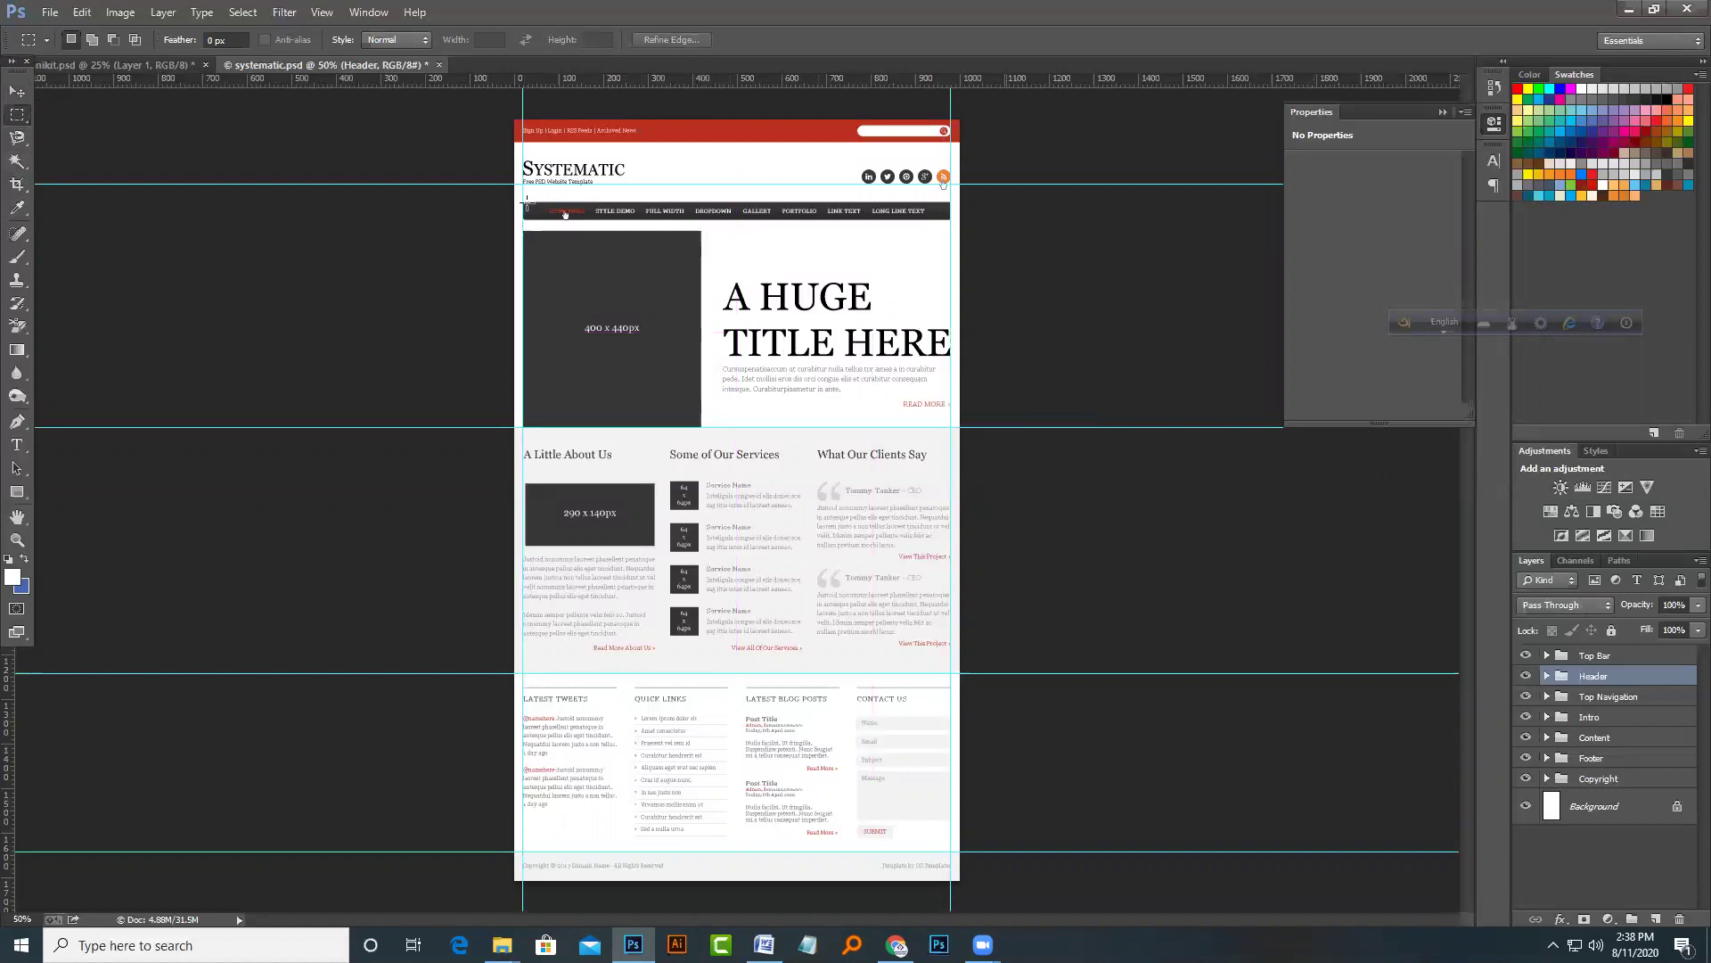